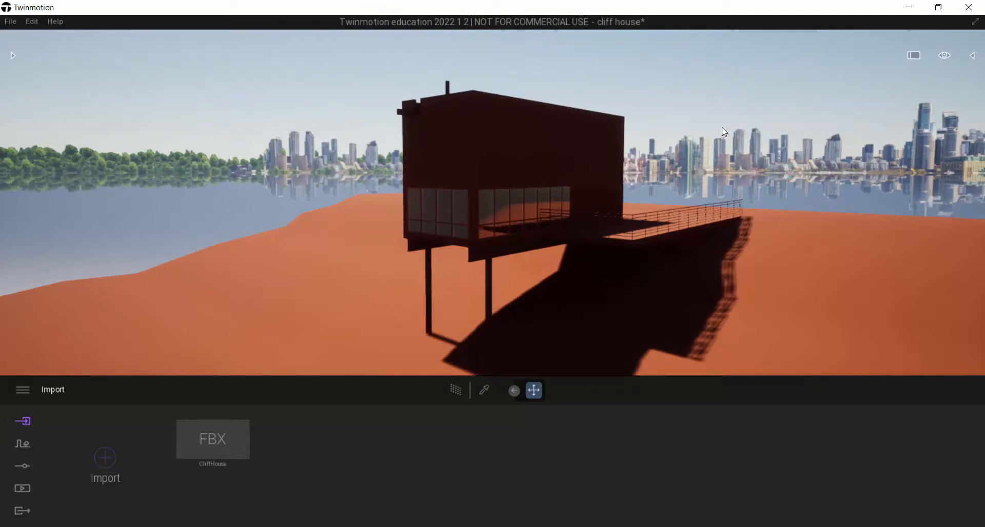
Apply the Maple 01 A wood material from the library to the house's exterior walls
right_click_drag(734, 131, 971, 128)
key("a")
key("w")
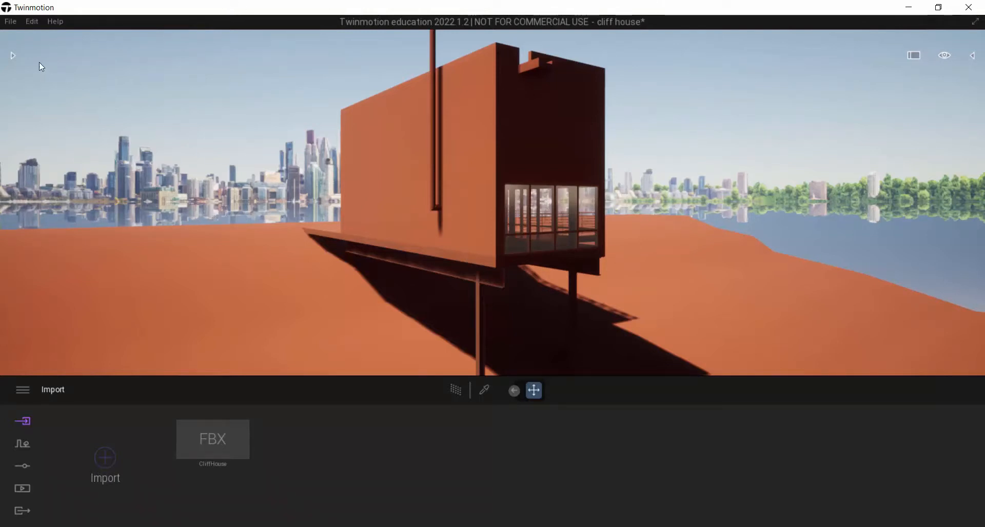
left_click(15, 55)
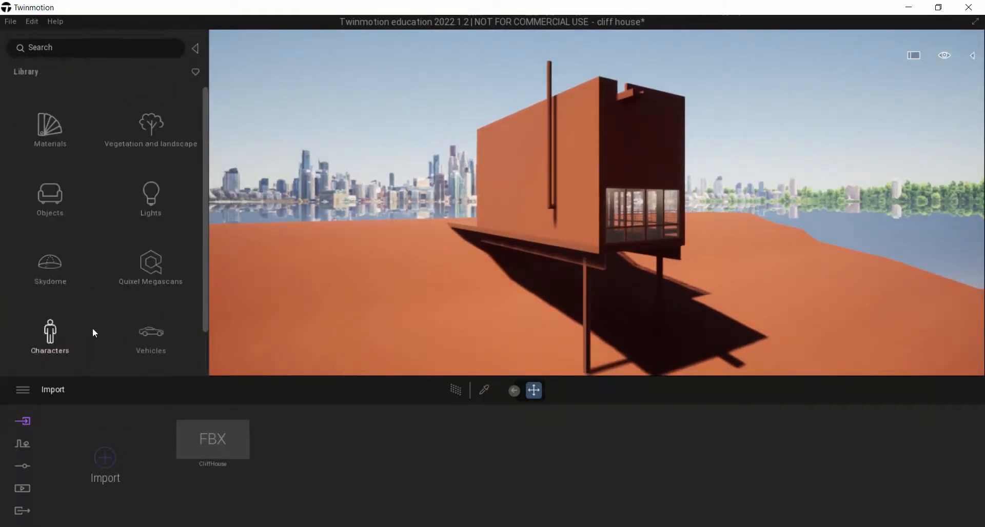
left_click(44, 130)
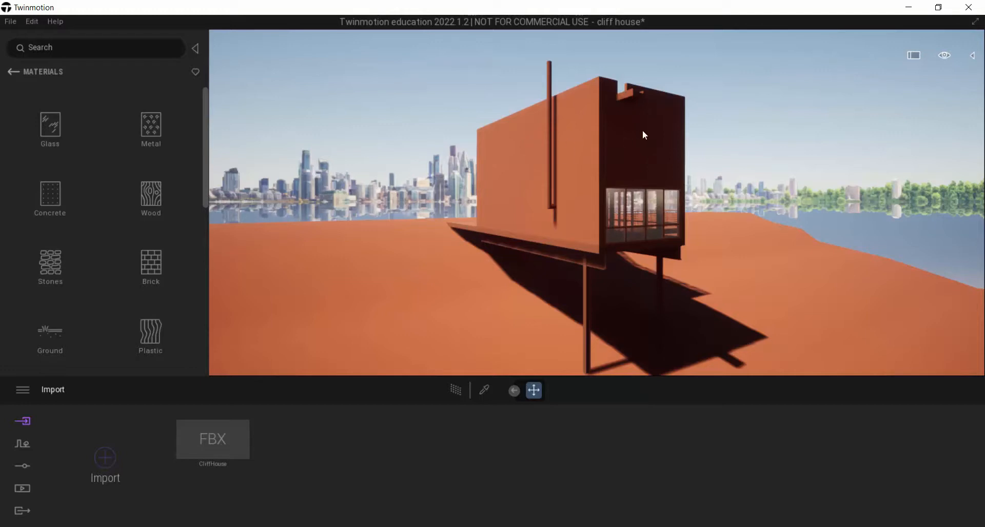
left_click(162, 195)
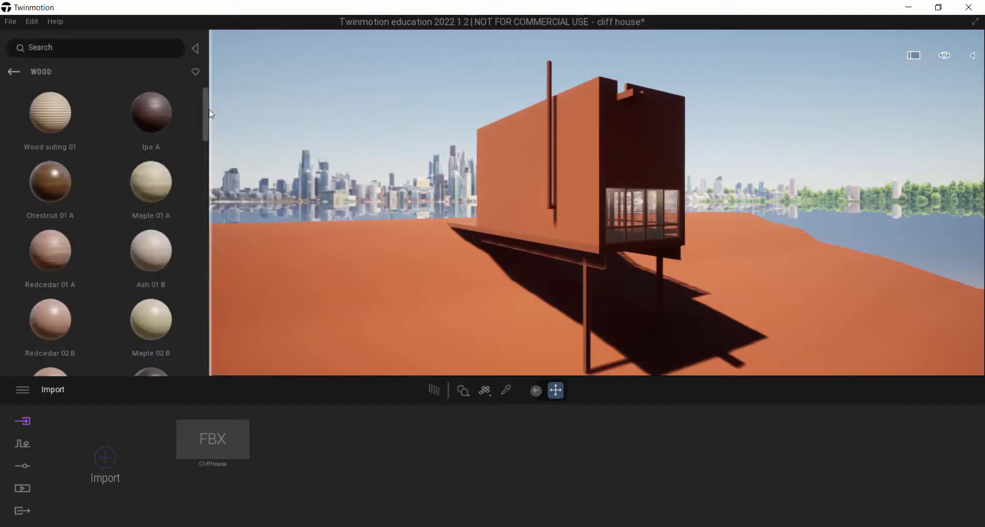
mouse_move(206, 112)
left_mouse_down()
mouse_move(207, 124)
mouse_move(206, 115)
left_mouse_up()
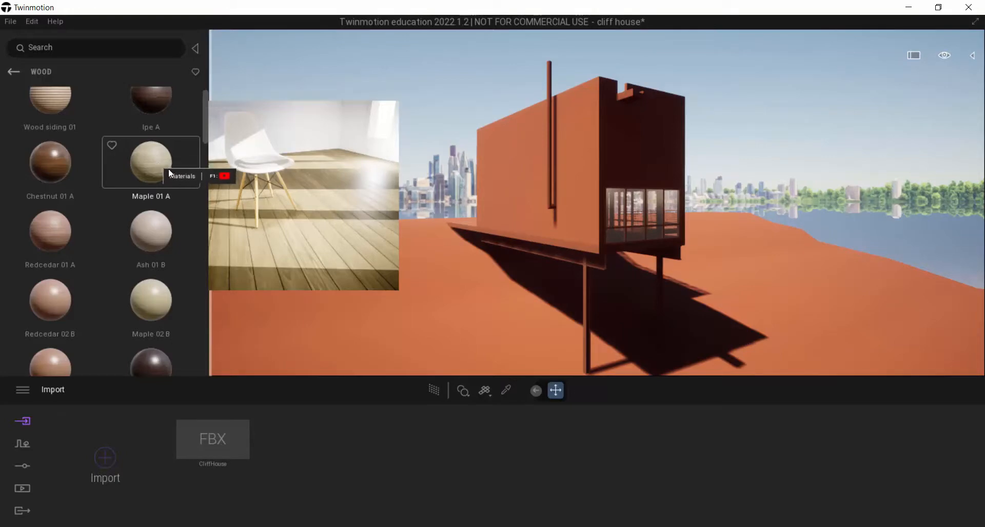
left_click_drag(159, 165, 352, 189)
left_click_drag(436, 180, 500, 167)
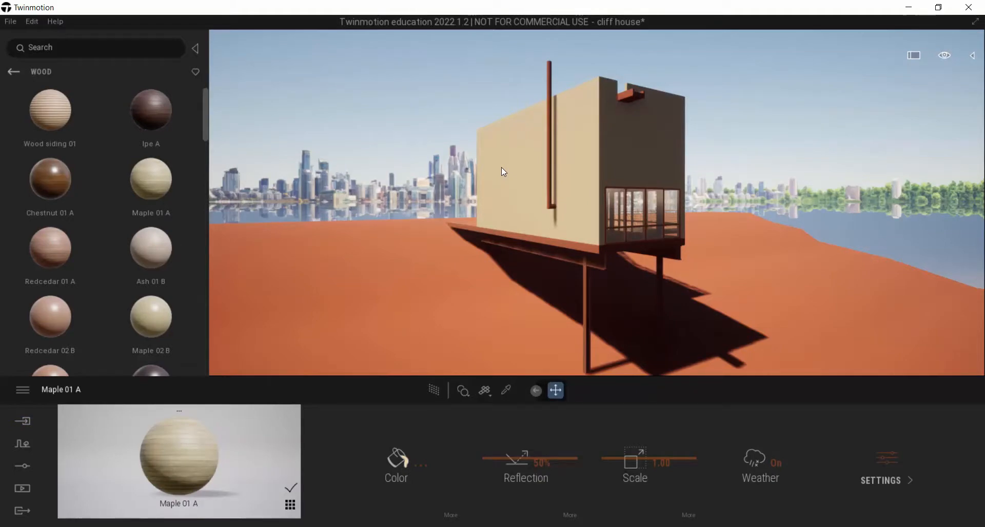
Examine the wood texture up close on the long side wall and around the front windows
key("w")
right_click_drag(534, 159, 615, 157)
key("w")
key("w")
key("s")
key("a")
key("a")
key("d")
key("w")
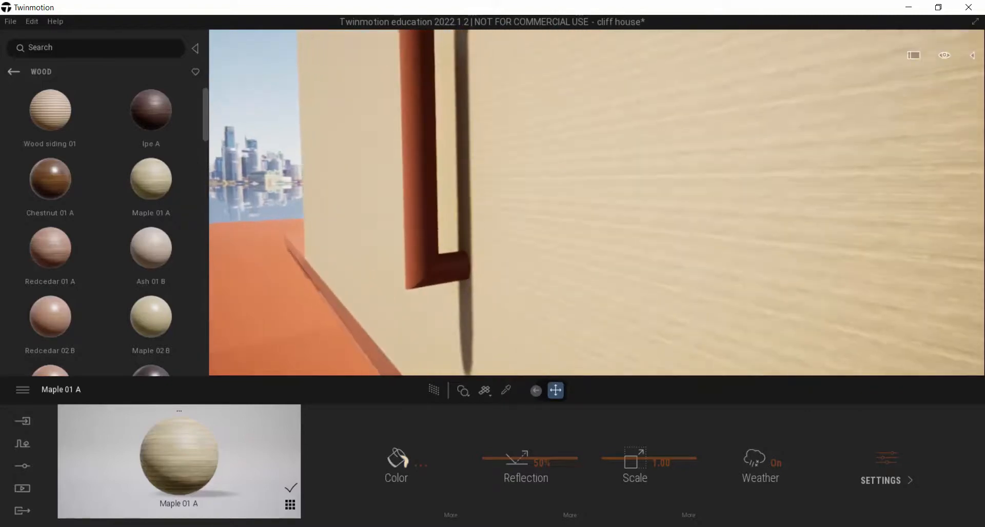
key("d")
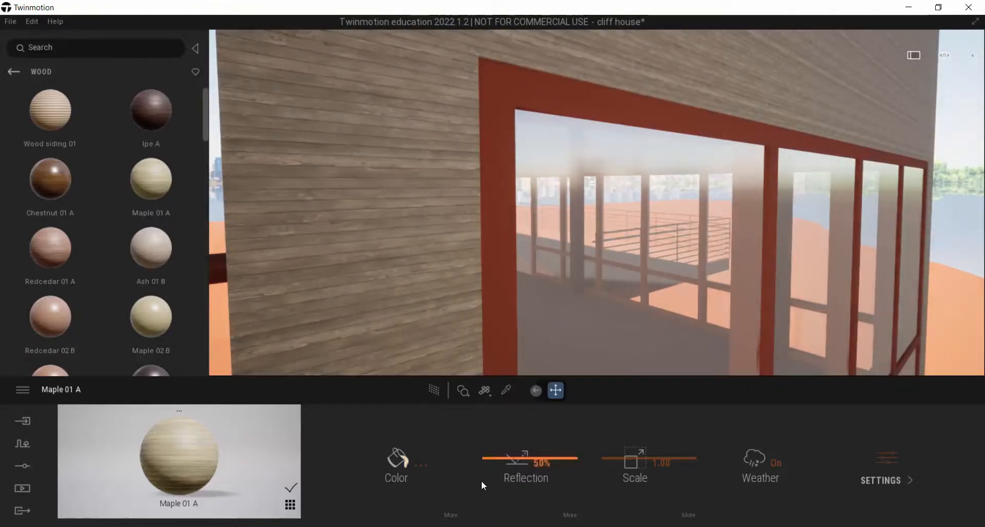
Switch to the browser and open the Cliff House ArchDaily link from the course site's Home page
left_click(411, 526)
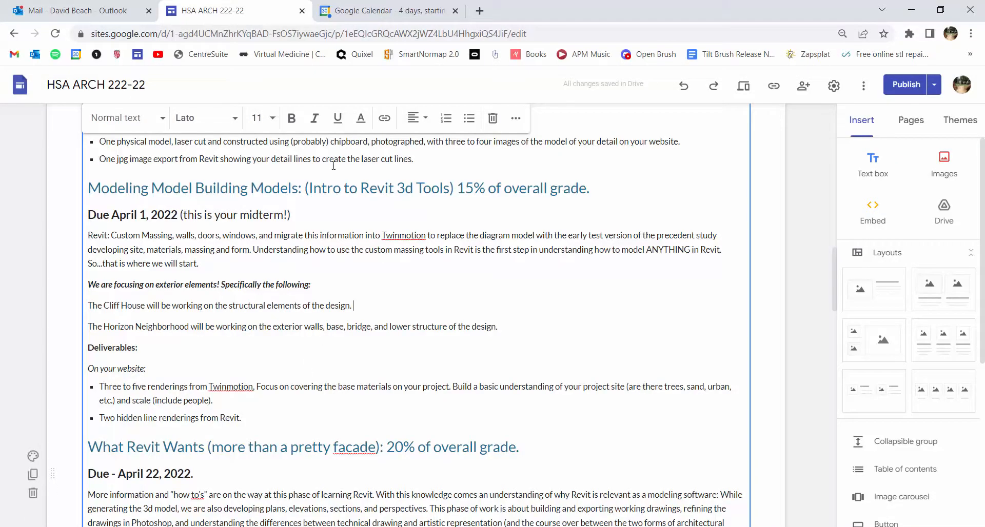
scroll(312, 311, "up", 15)
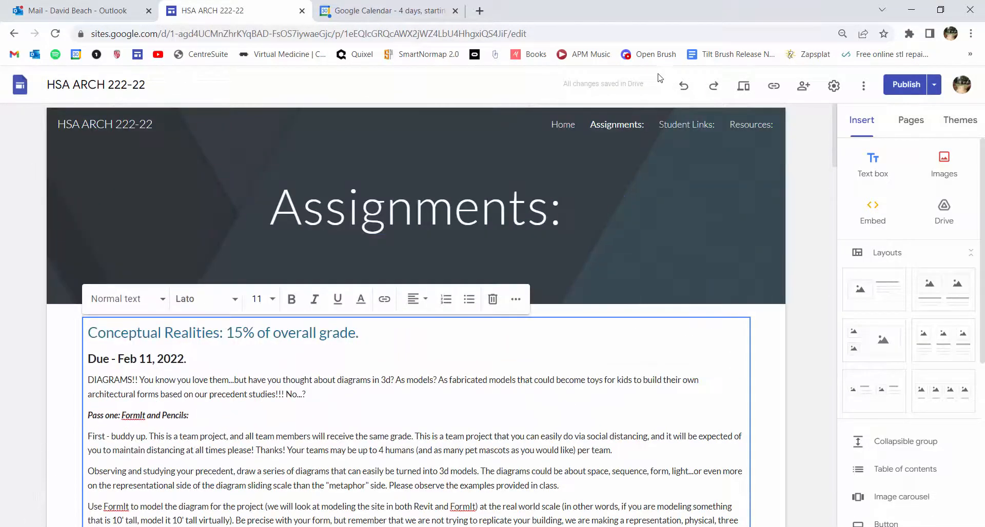
left_click(562, 125)
scroll(349, 316, "down", 6)
scroll(328, 310, "down", 10)
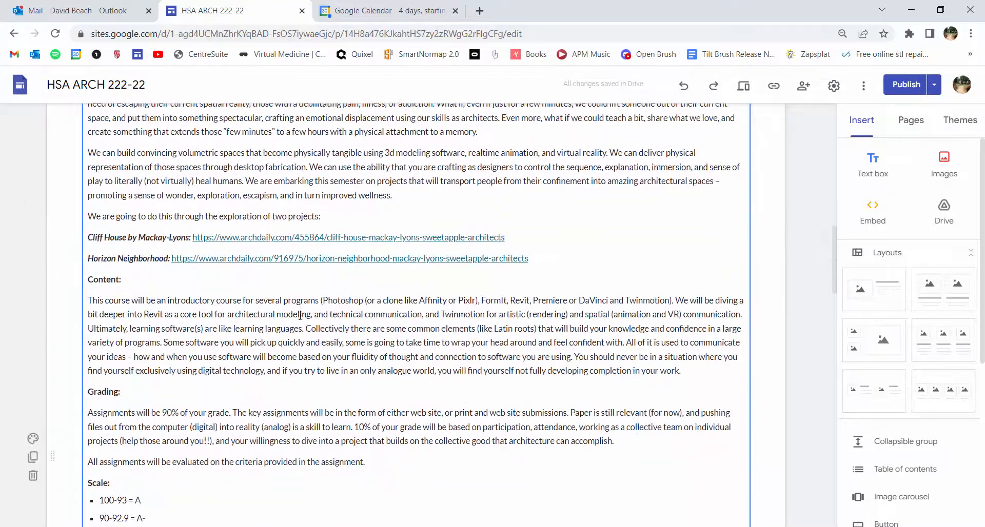
scroll(246, 300, "up", 5)
left_click(210, 297)
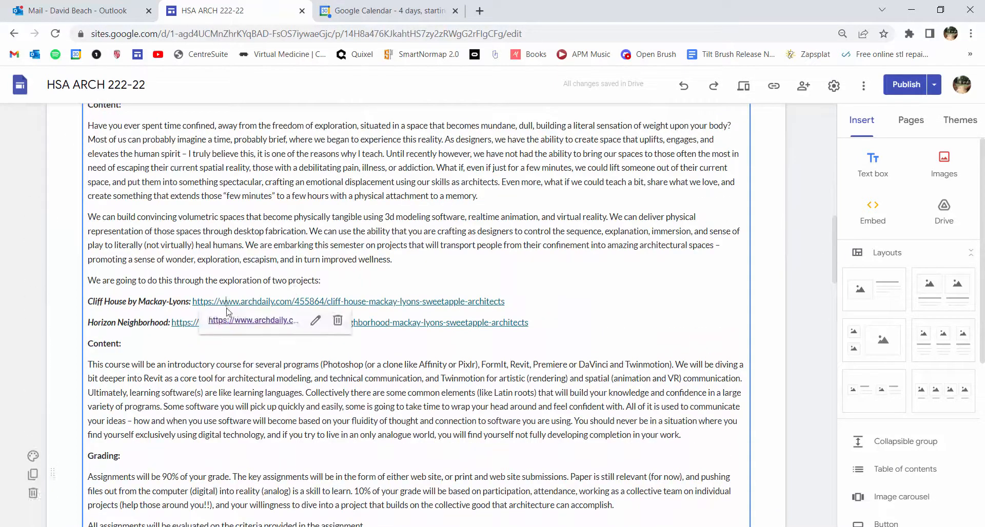
left_click(241, 316)
left_click(307, 131)
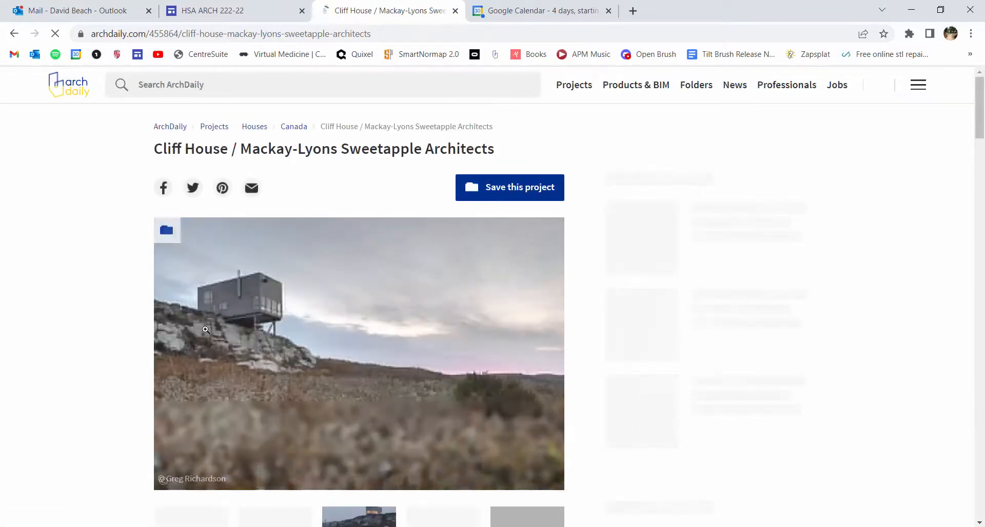
Browse the Cliff House photo gallery to the sixth image, showing the wood-clad facade and deck
scroll(125, 330, "down", 6)
left_click(443, 244)
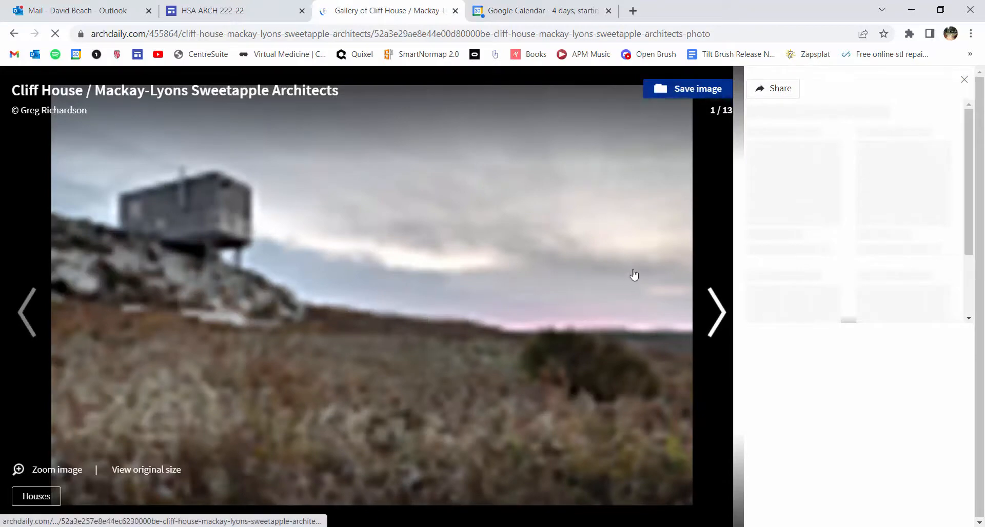
left_click(719, 302)
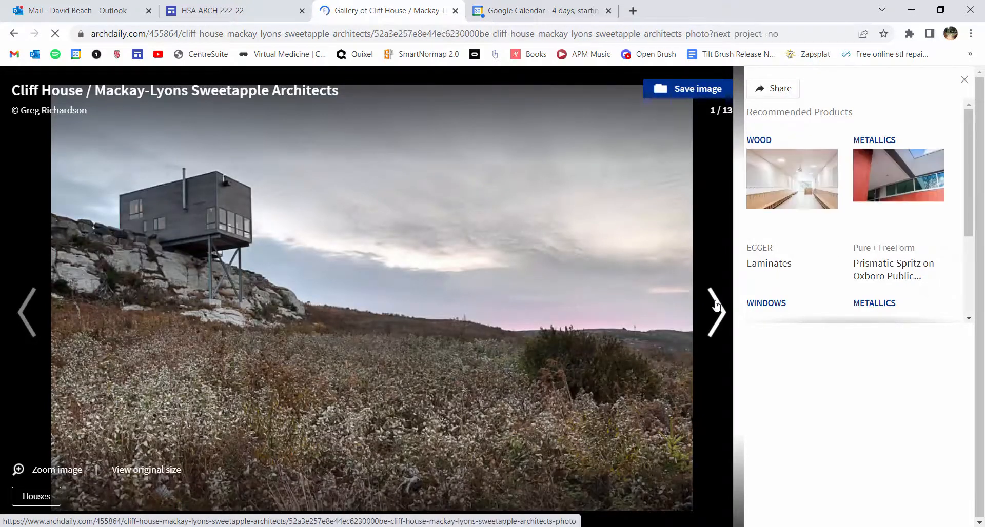
left_click(716, 304)
left_click(716, 303)
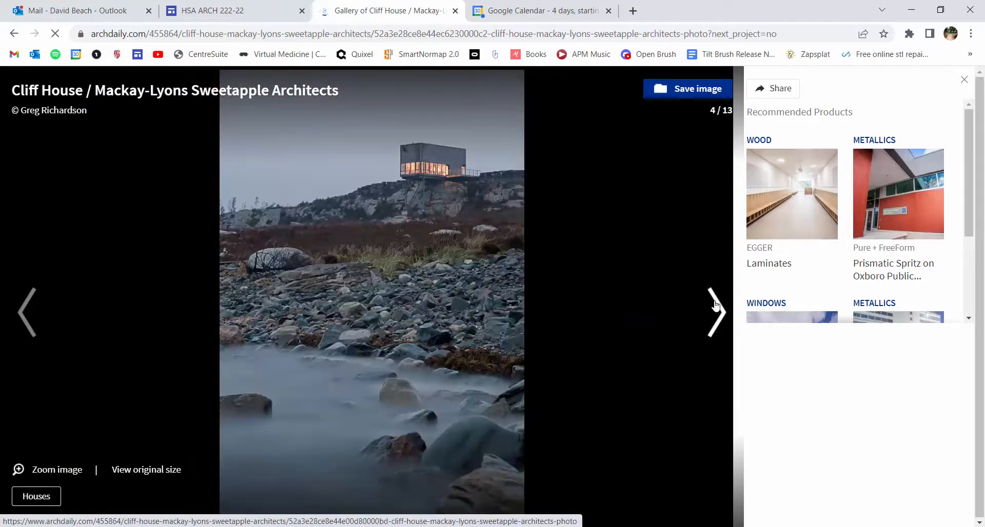
left_click(717, 303)
left_click(716, 303)
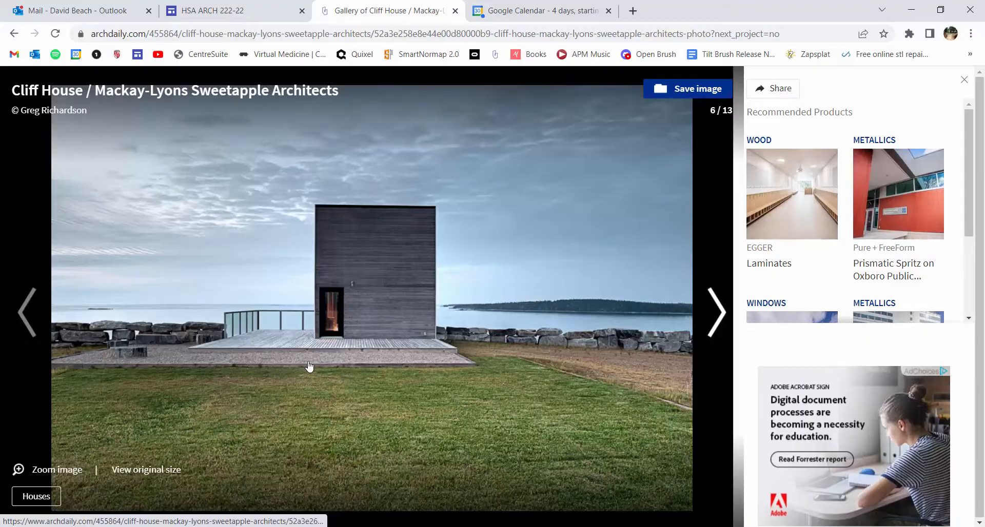
Switch back to Twinmotion and set the Maple 01 A material's scale to 4.00
key("alt+Tab")
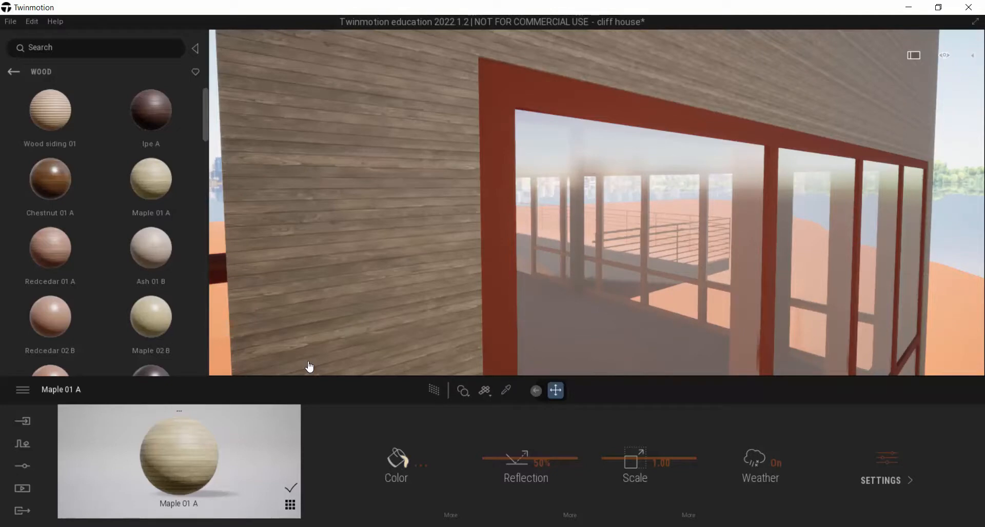
scroll(436, 196, "down", 8)
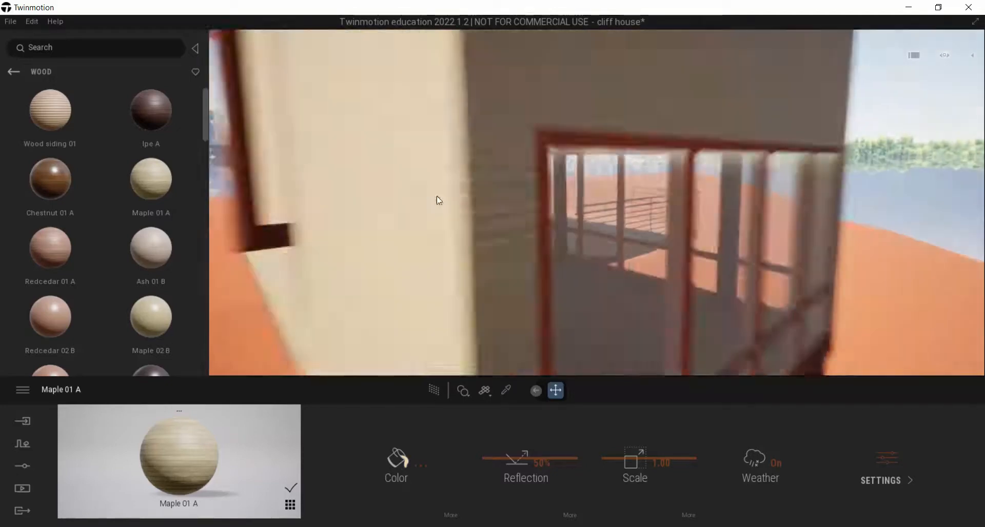
scroll(473, 171, "up", 3)
scroll(460, 168, "up", 3)
scroll(451, 170, "down", 3)
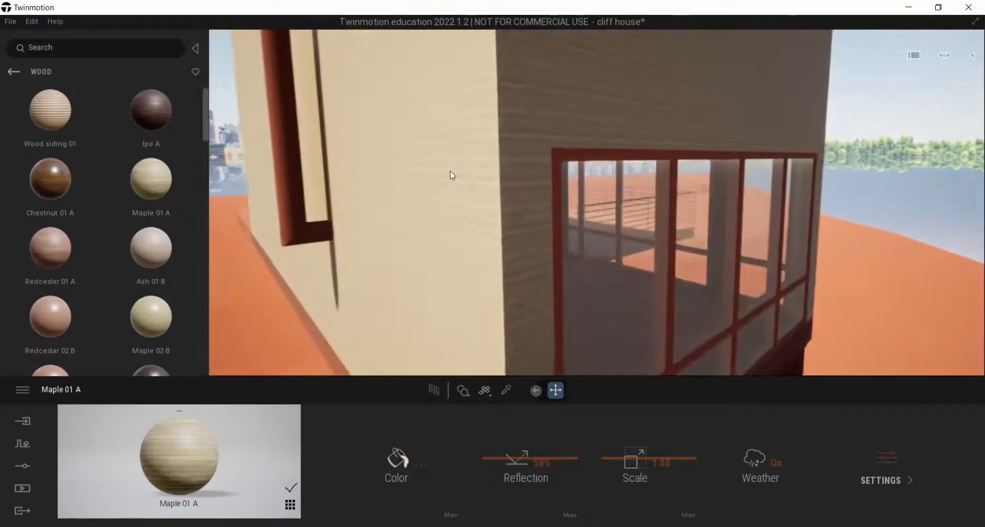
right_click_drag(450, 170, 341, 134)
scroll(445, 171, "up", 2)
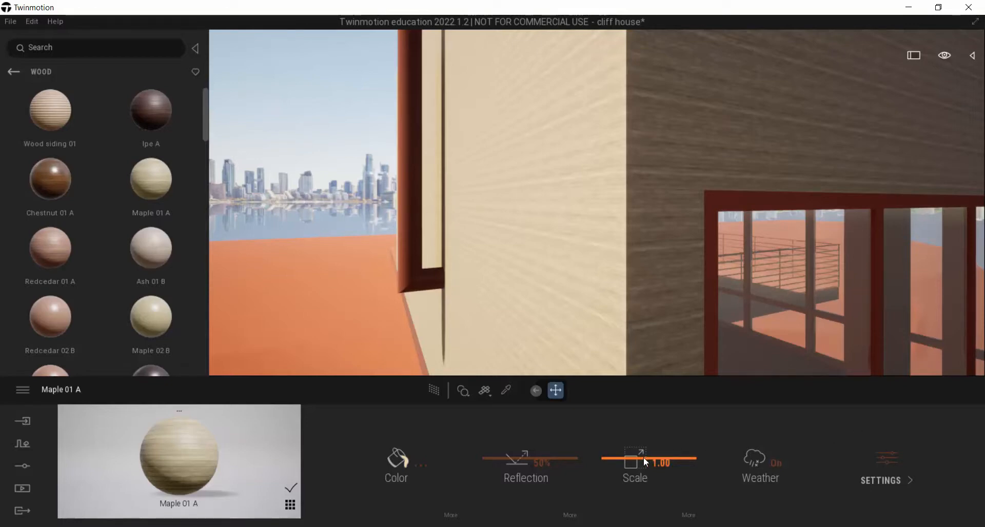
left_click_drag(639, 457, 648, 445)
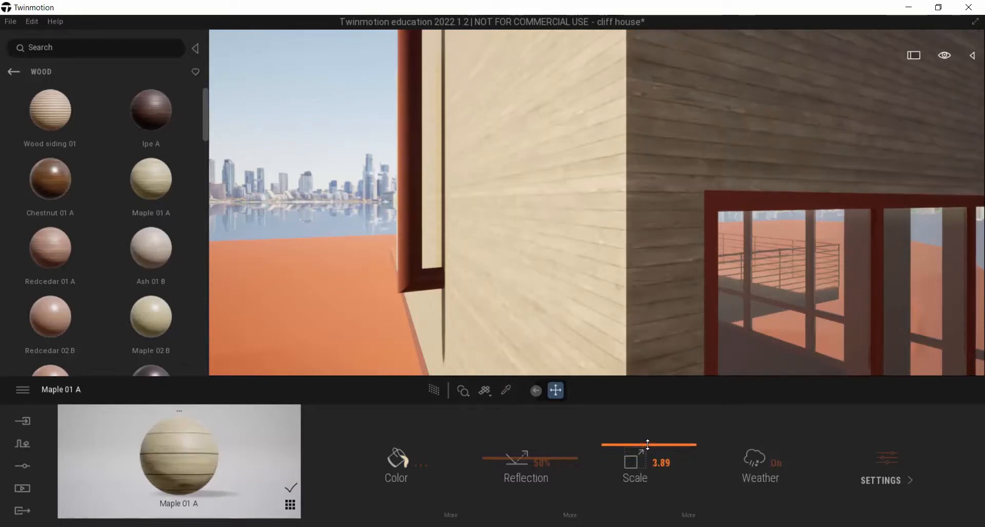
left_click(676, 462)
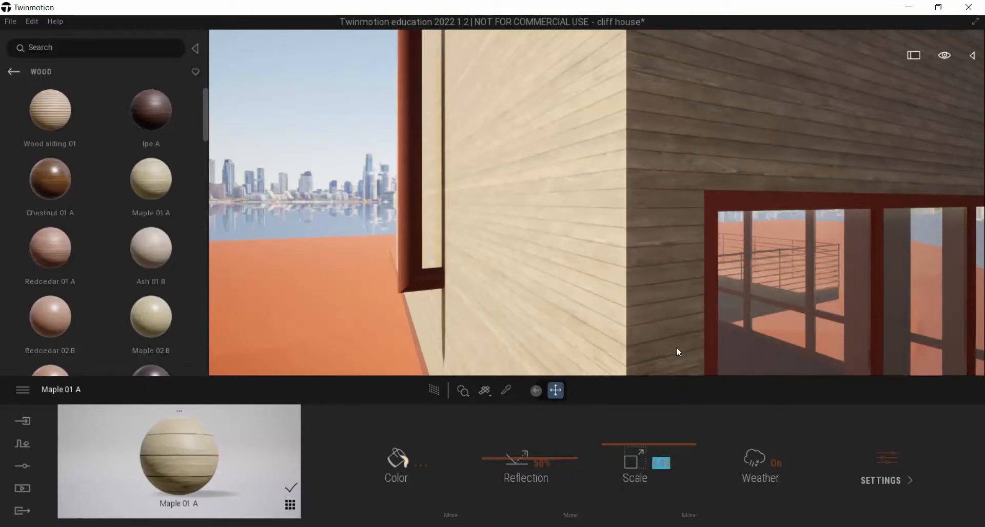
Examine the rescaled wood planks around the house corner and compare them with the facade photo in the browser
right_click_drag(676, 347, 692, 360)
key("s")
key("w")
key("w")
key("d")
key("s")
key("a")
key("w")
key("d")
key("a")
key("s")
key("s")
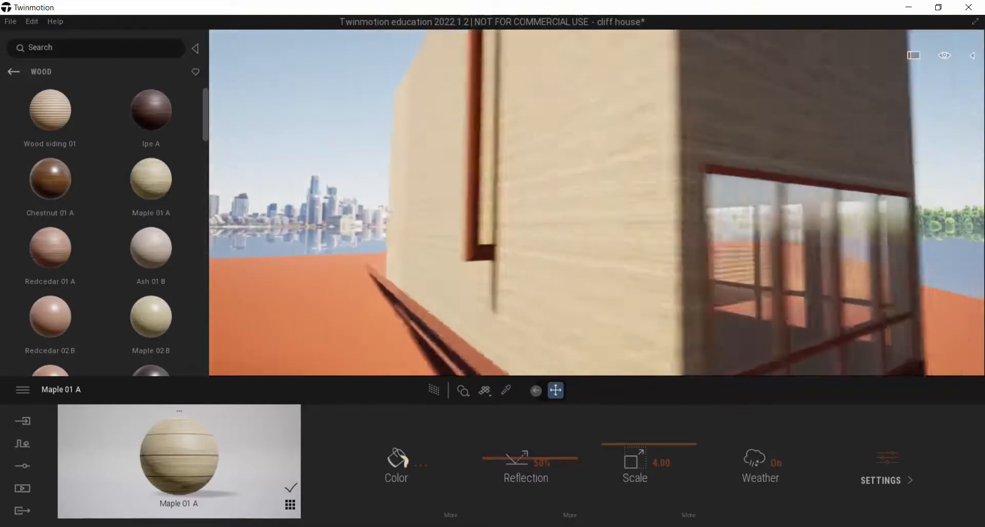
mouse_move(728, 262)
right_mouse_down()
mouse_move(738, 267)
mouse_move(728, 274)
right_mouse_up()
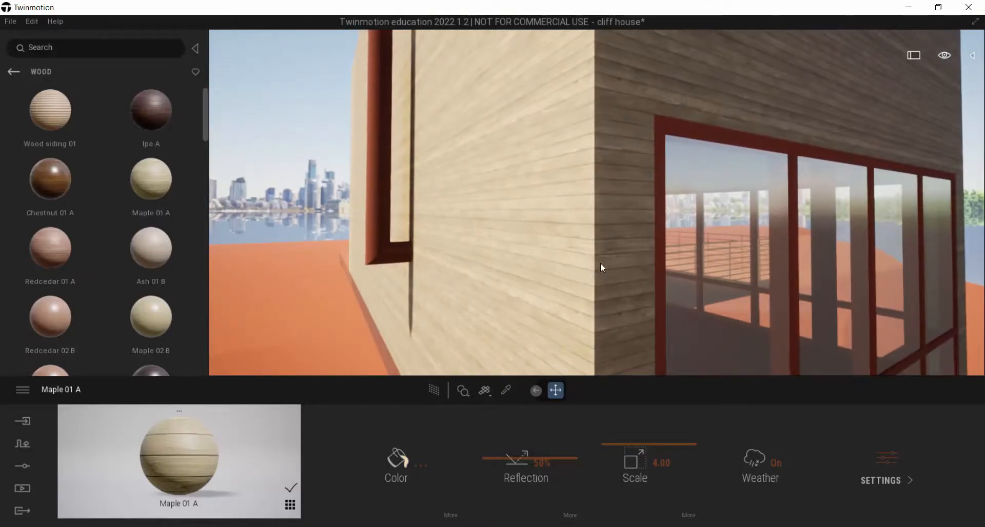
key("alt+Tab")
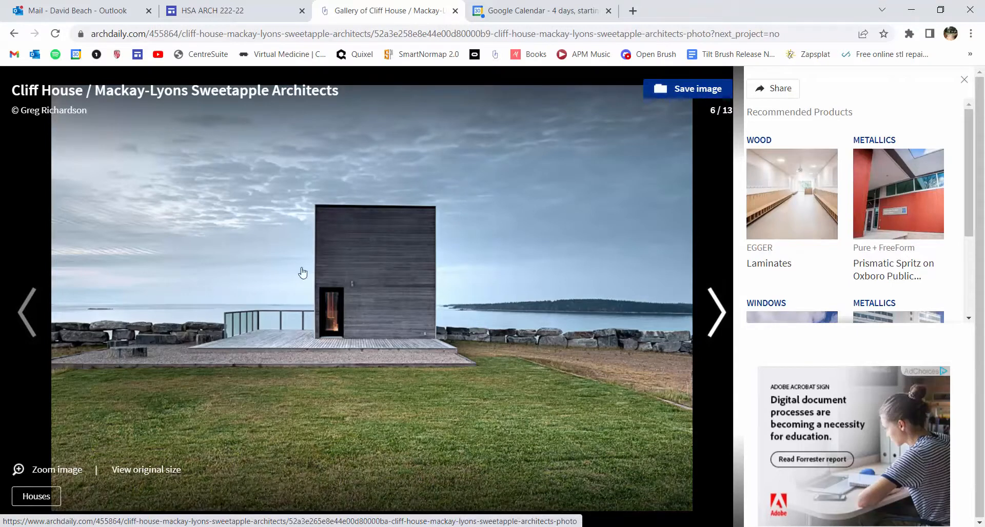
key("alt+Tab")
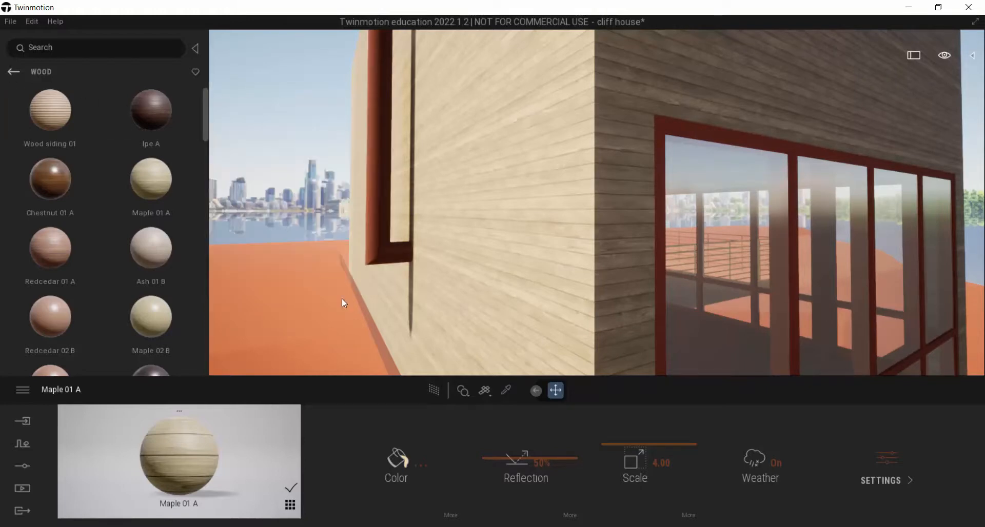
Sample the terrain's material and then the wall's Maple 01 A material with the Material picker
left_click(309, 295)
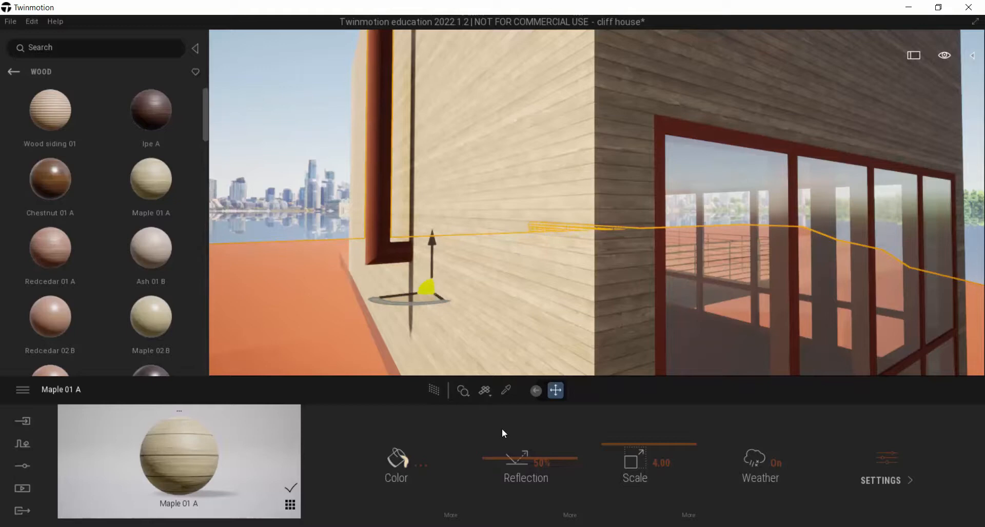
left_click(506, 390)
left_click(306, 279)
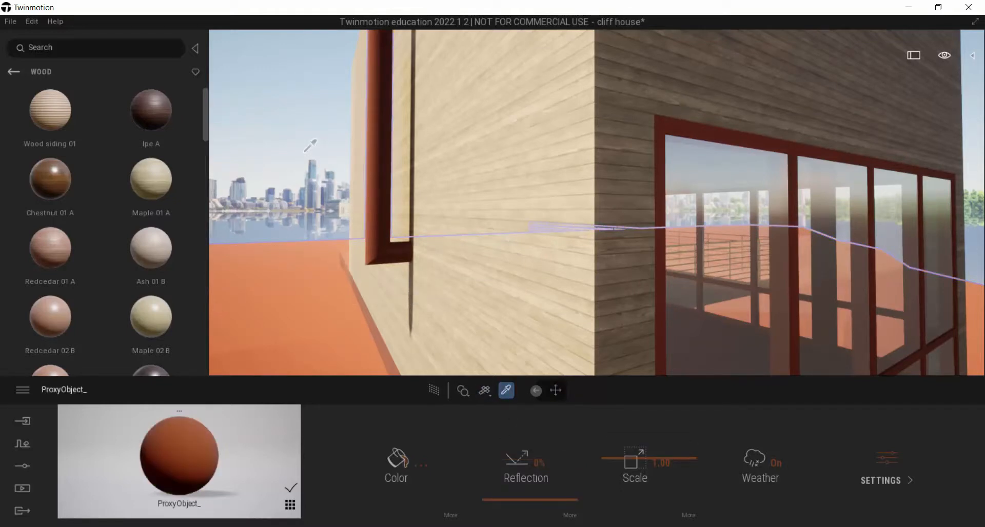
left_click(506, 389)
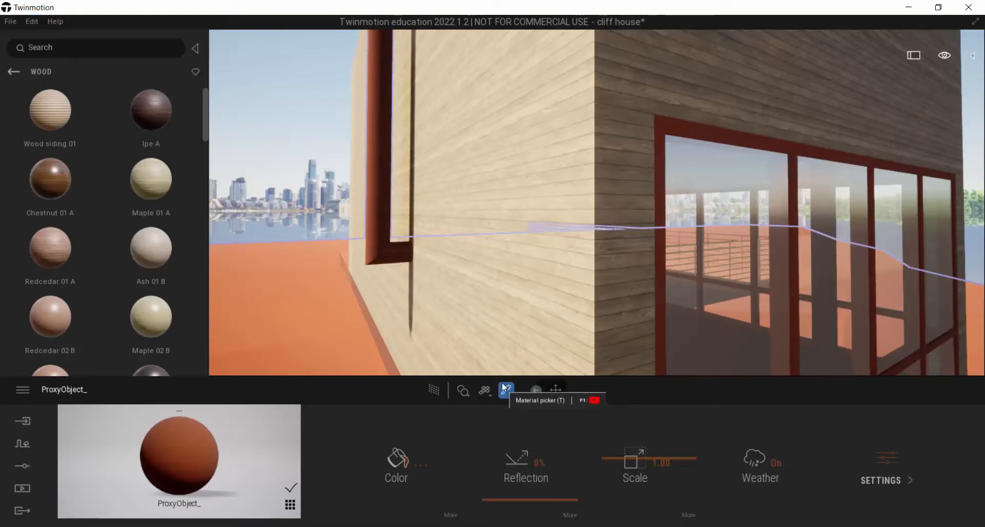
left_click(510, 134)
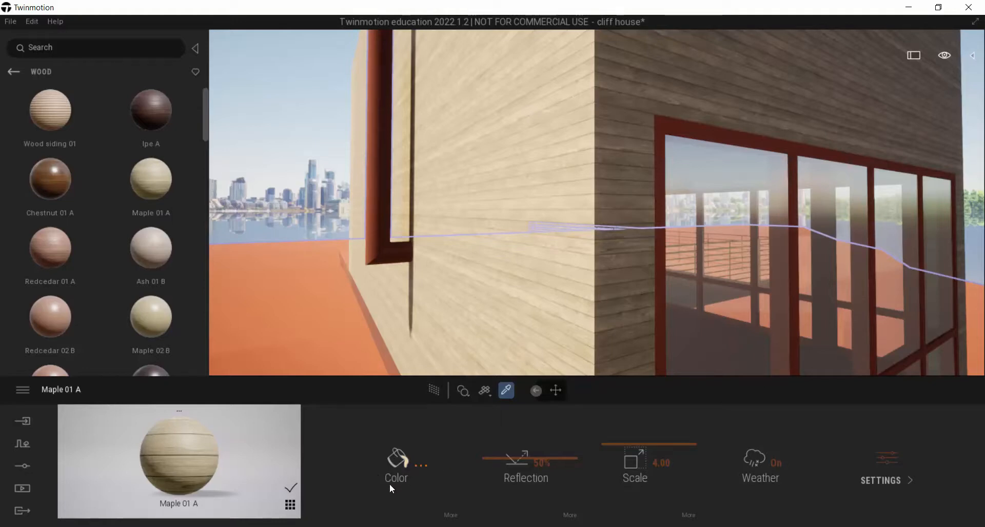
Recolor the wall's Maple 01 A material to a muted gray with RGB 176, 164, 162
left_click(420, 466)
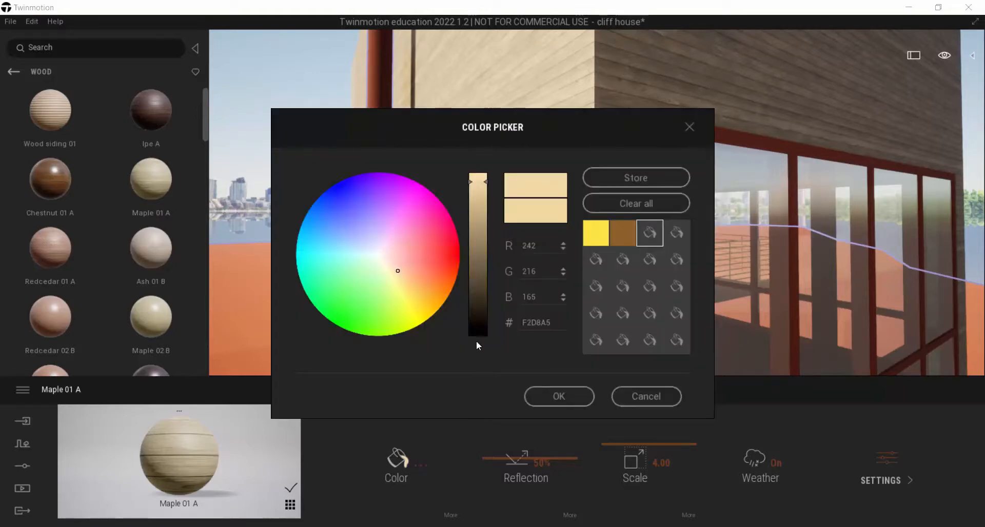
left_click_drag(433, 123, 605, 143)
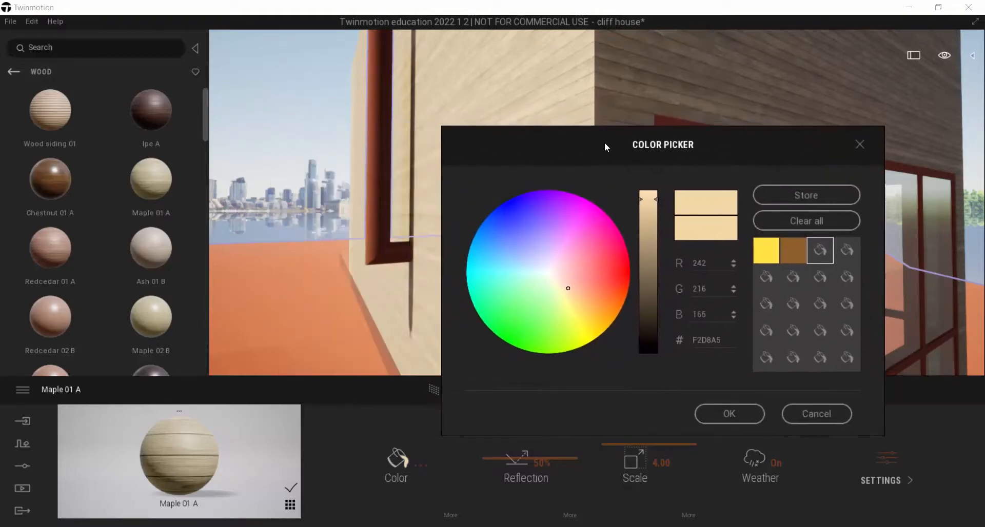
left_click(552, 273)
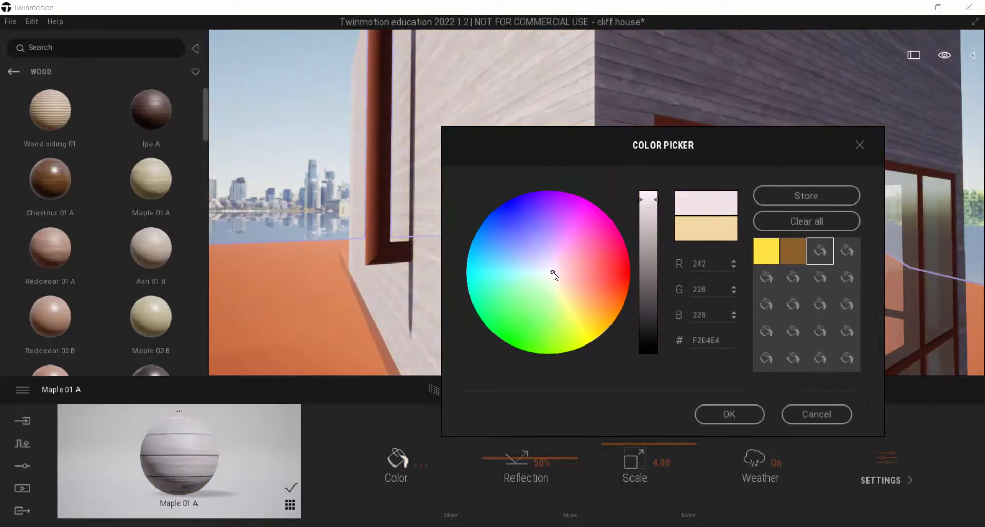
left_click(554, 274)
left_click_drag(654, 200, 652, 242)
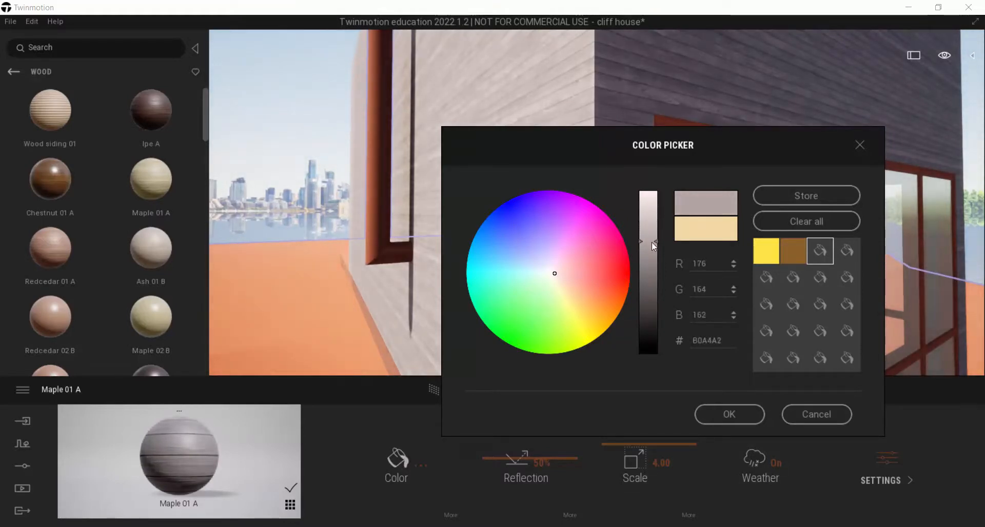
left_click_drag(626, 158, 308, 150)
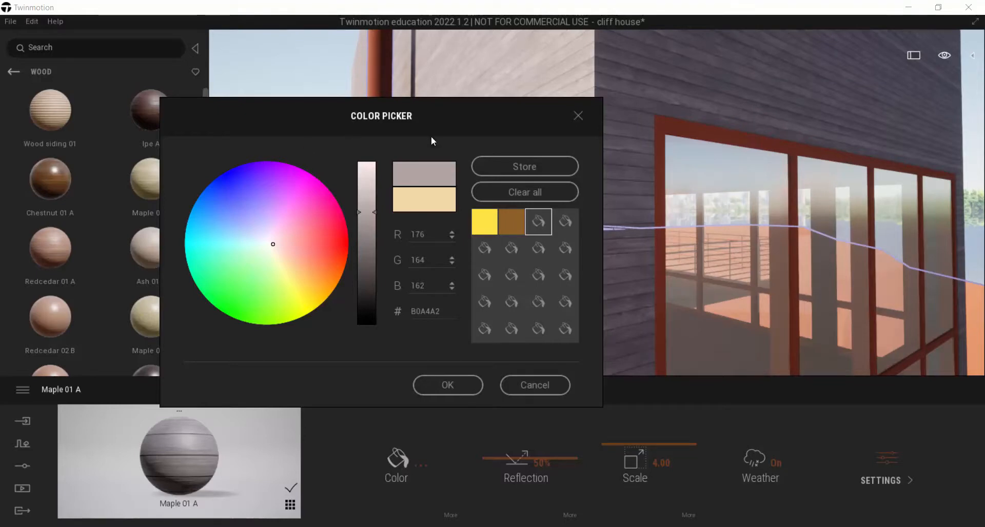
left_click(446, 386)
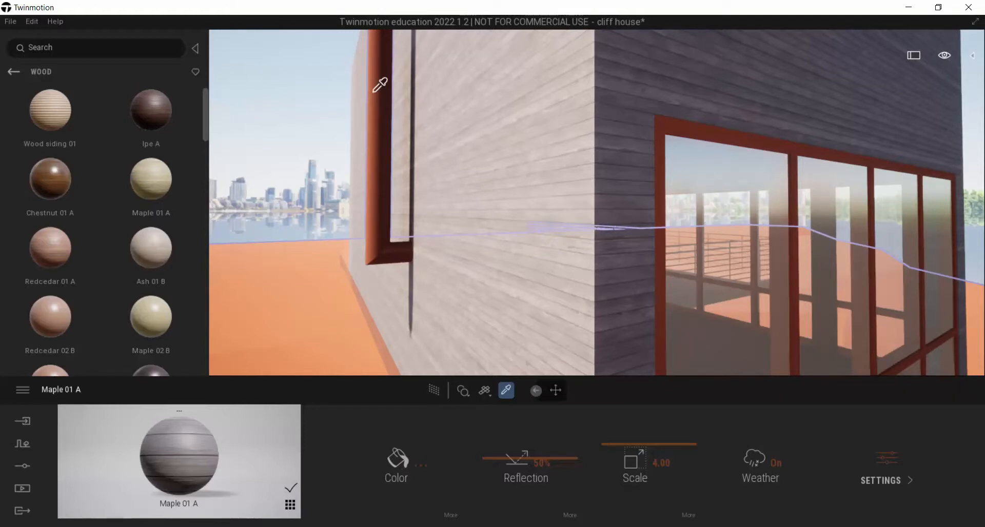
Examine the recolored gray planks and the adjoining window frames up close at the house corner
right_click_drag(559, 122, 584, 197)
scroll(682, 150, "down", 5)
scroll(431, 120, "up", 3)
scroll(433, 119, "up", 3)
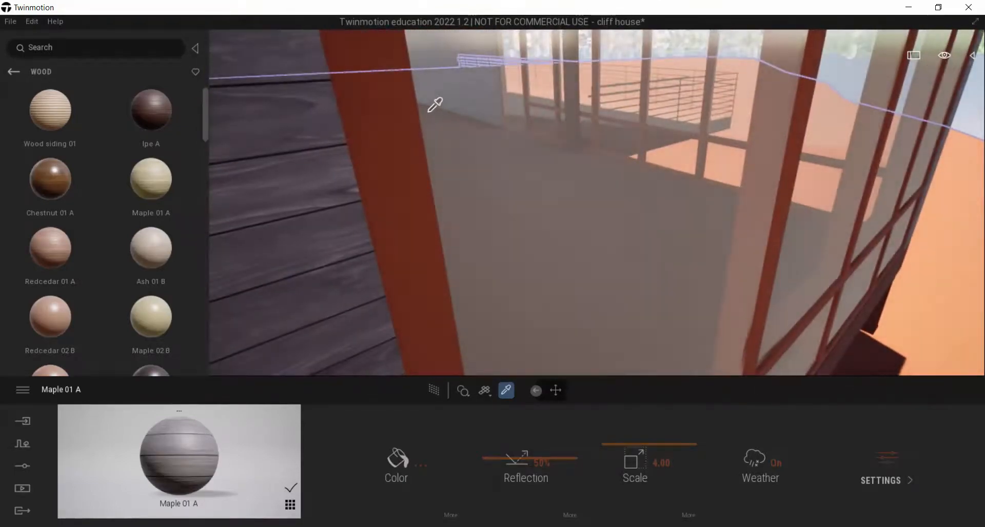
scroll(434, 104, "down", 3)
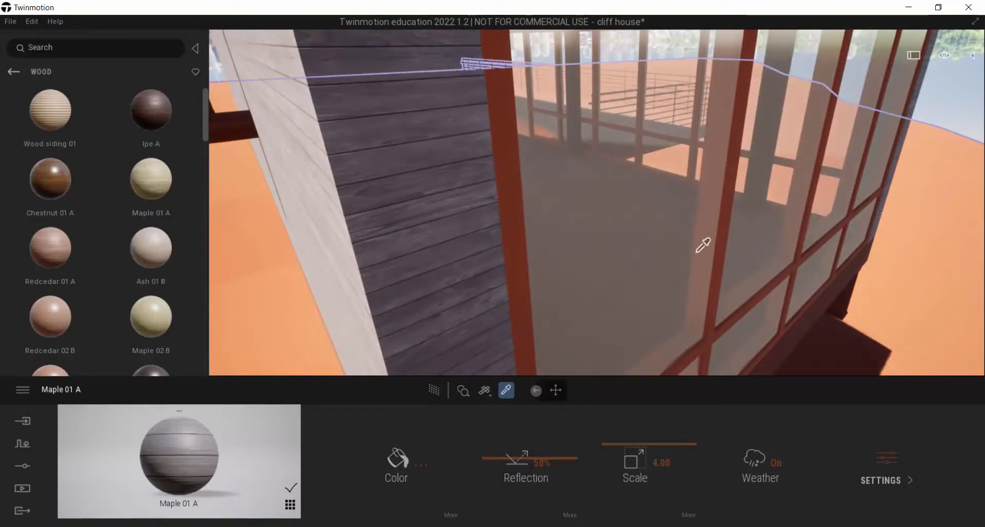
Switch to the browser and browse the Cliff House gallery to the second image, showing the window frames and steel supports
key("alt+Tab")
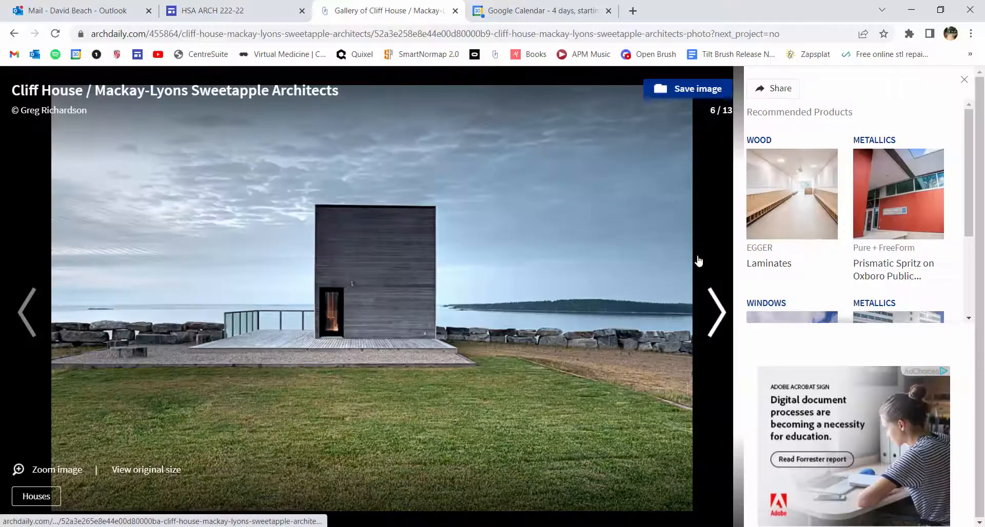
left_click(719, 315)
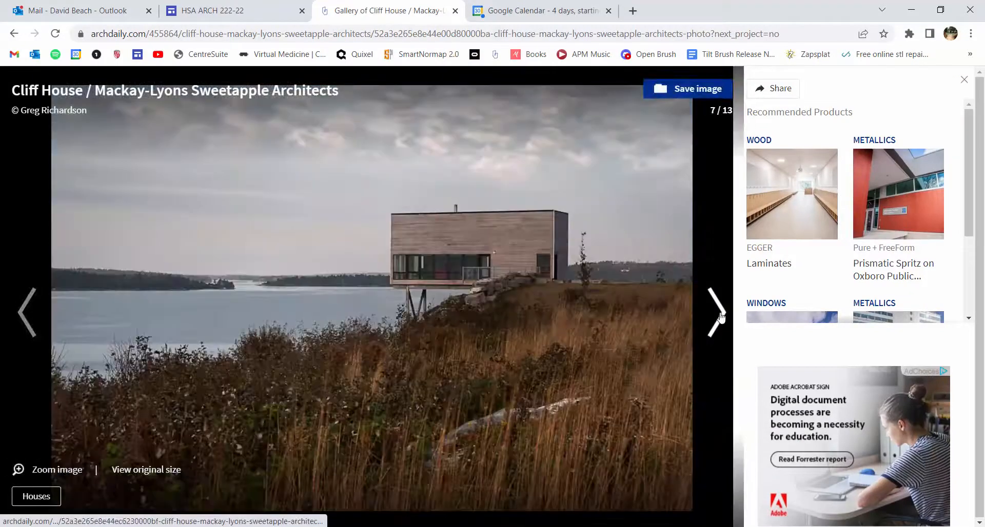
left_click(718, 314)
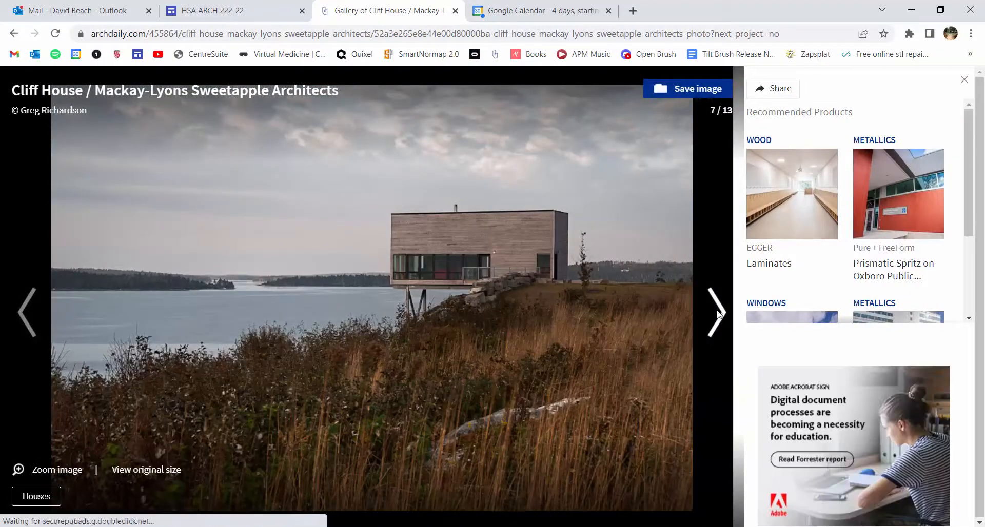
left_click(718, 314)
left_click(718, 314)
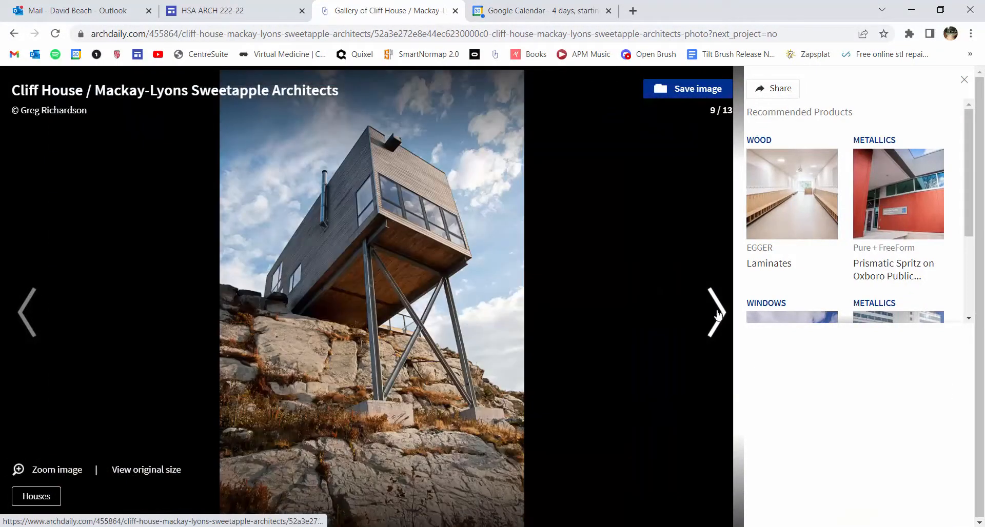
left_click(718, 314)
left_click(718, 314)
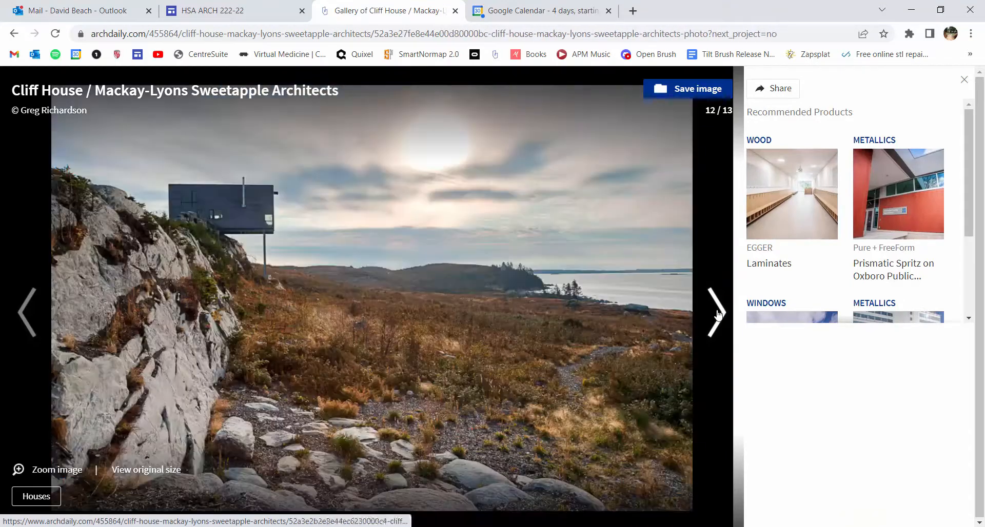
left_click(28, 310)
left_click(27, 309)
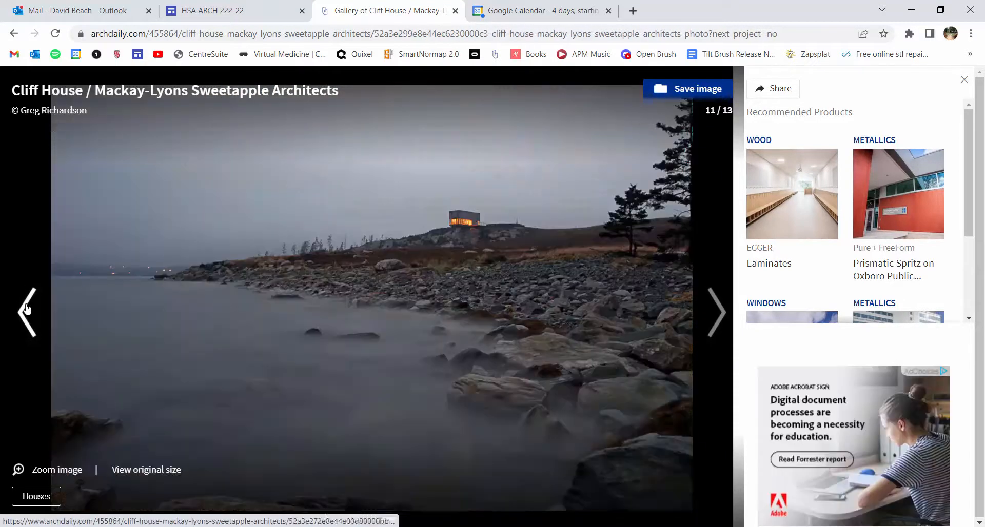
left_click(27, 310)
left_click(28, 310)
left_click(28, 310)
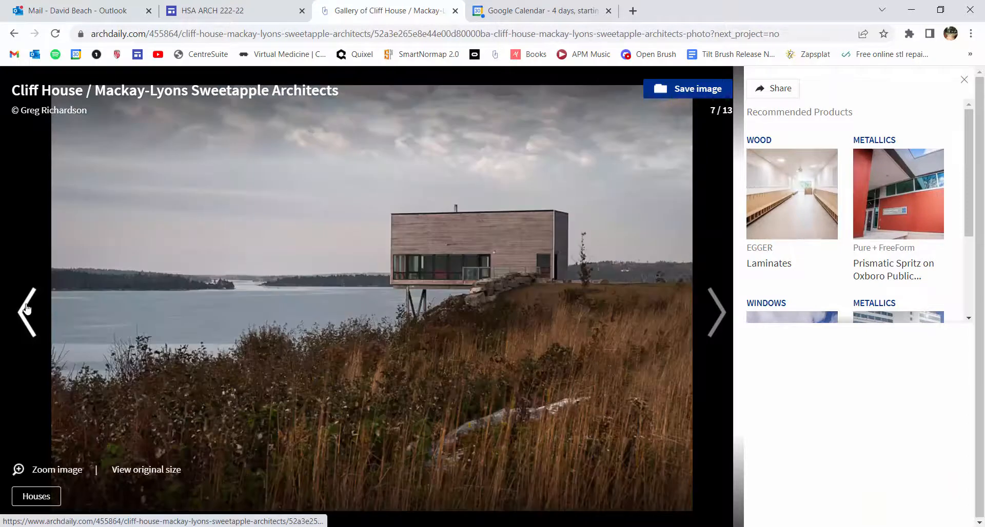
left_click(28, 309)
left_click(27, 309)
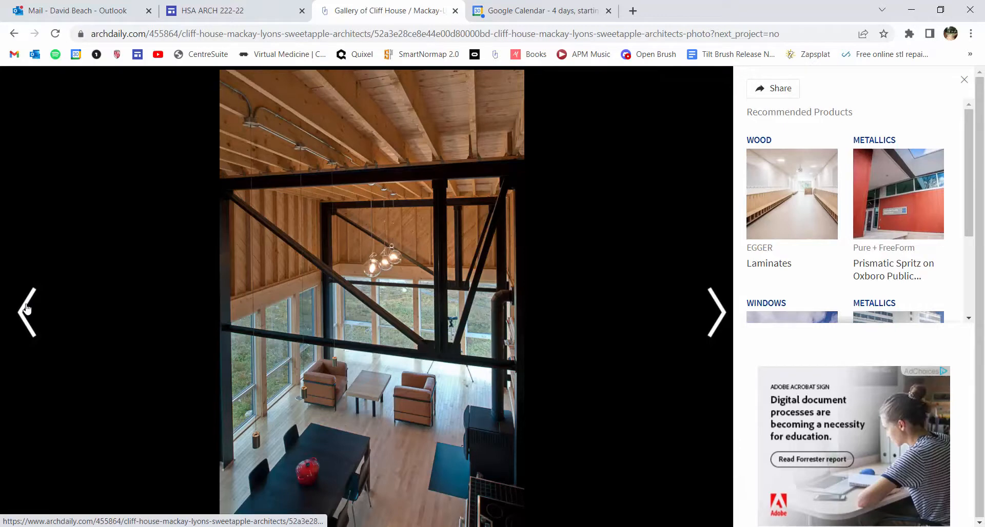
left_click(27, 310)
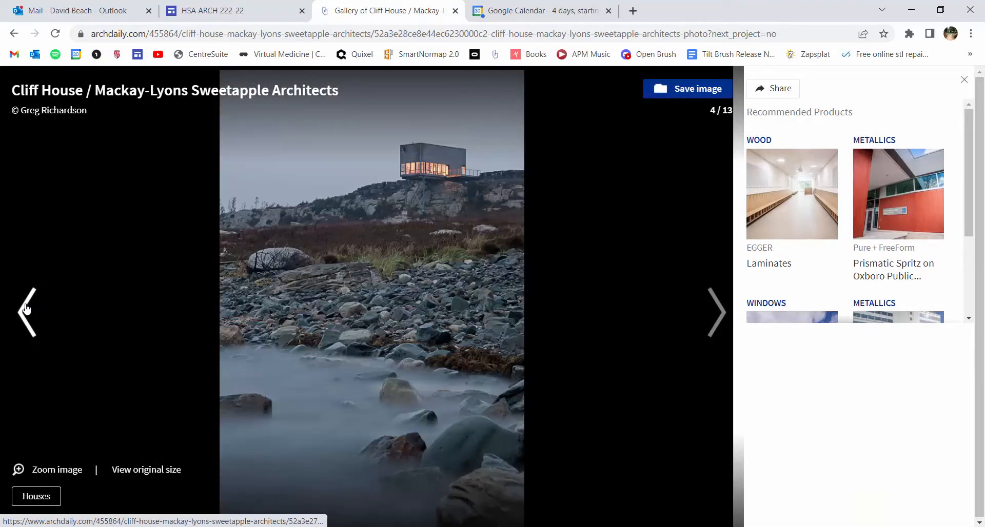
left_click(27, 309)
left_click(28, 309)
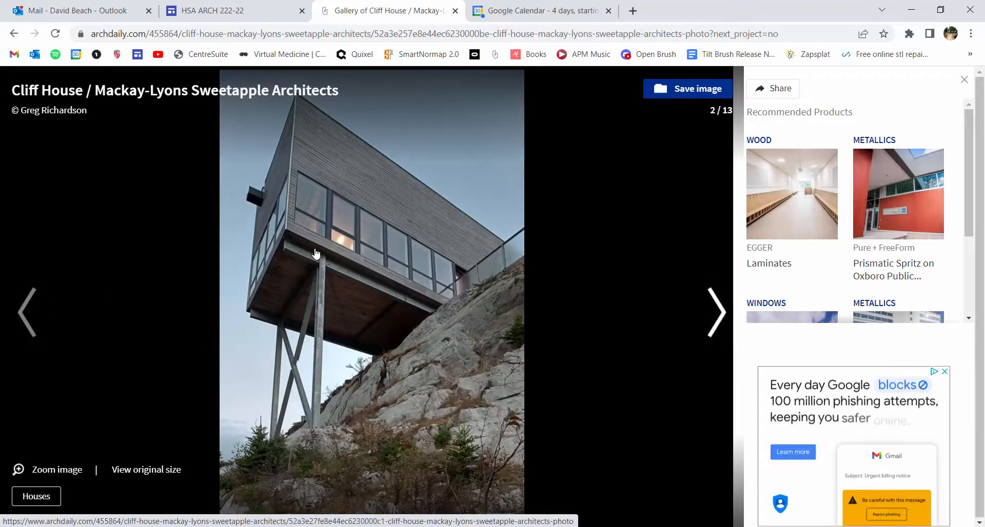
Switch back to Twinmotion, open the Metal material category and look through it for a window frame finish
key("alt+Tab")
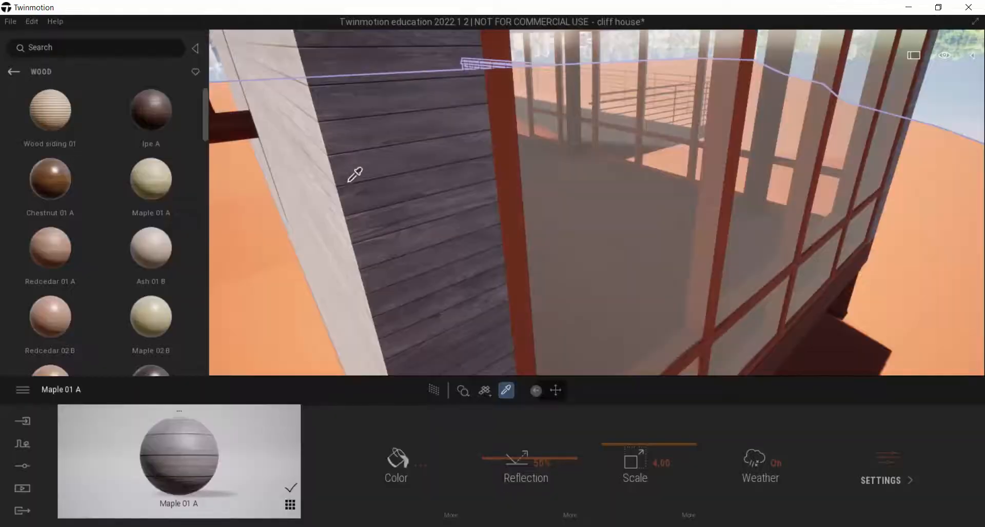
mouse_move(42, 94)
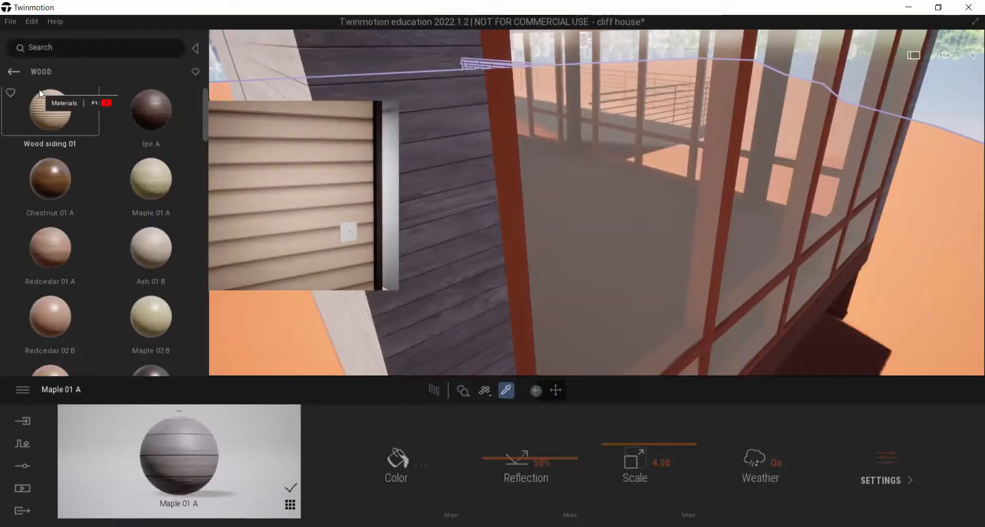
left_click(13, 71)
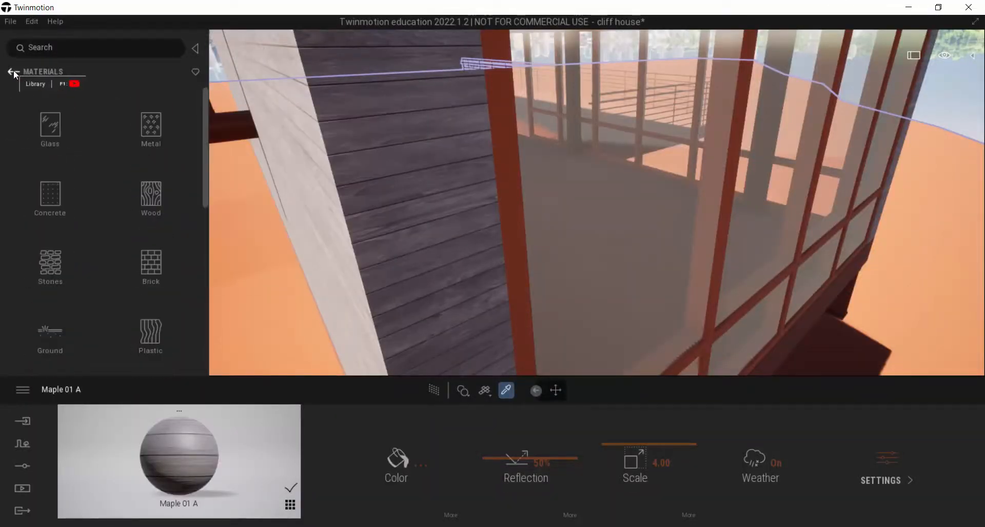
left_click(156, 128)
mouse_move(57, 124)
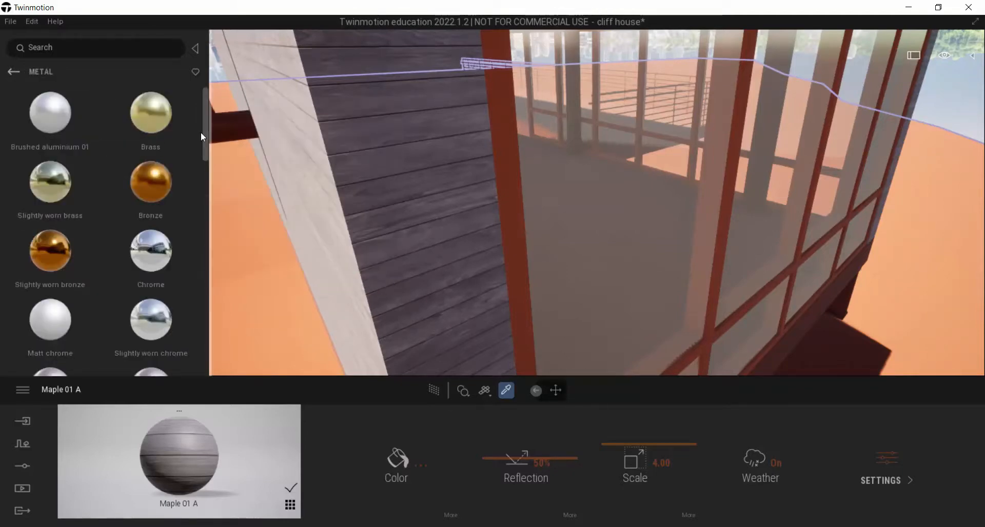
scroll(204, 134, "down", 1)
mouse_move(153, 172)
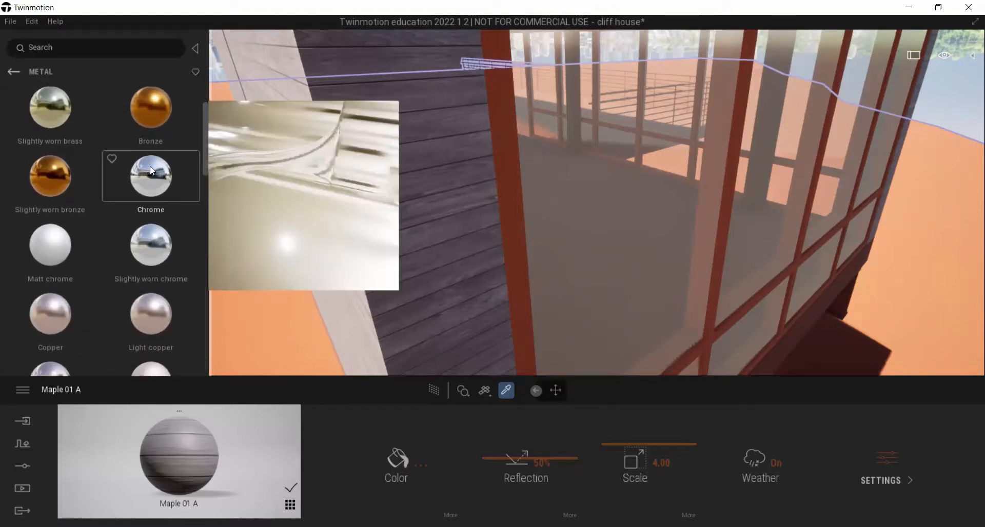
scroll(205, 156, "down", 1)
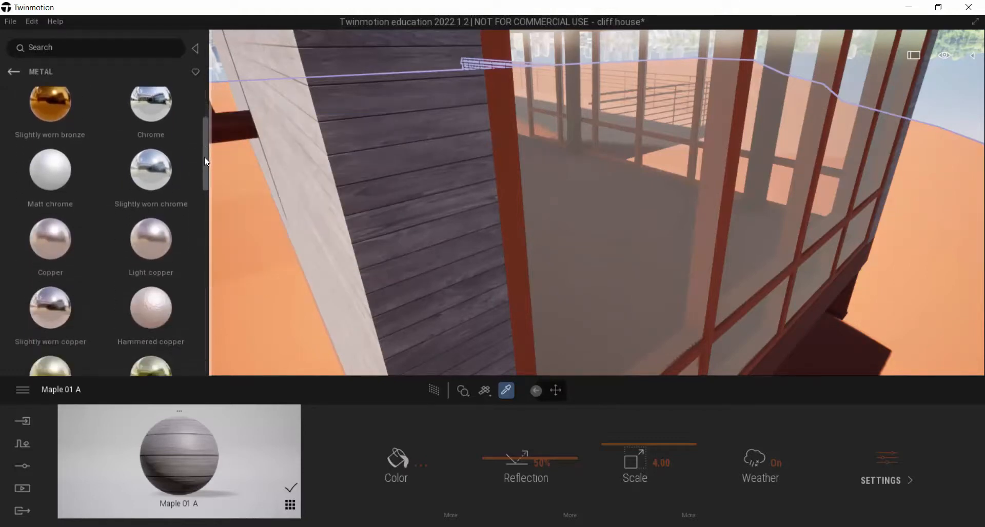
scroll(207, 162, "down", 1)
scroll(205, 160, "up", 1)
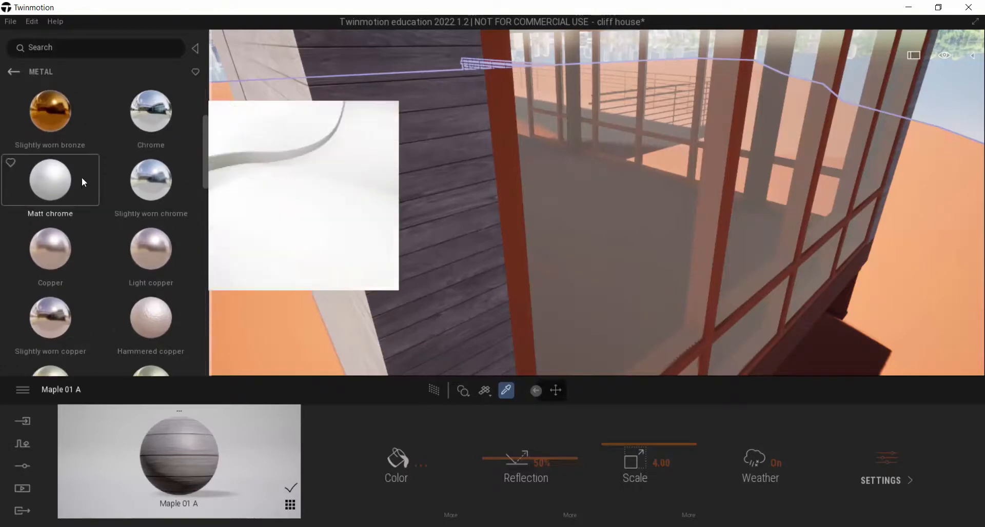
left_click_drag(205, 179, 212, 255)
mouse_move(155, 209)
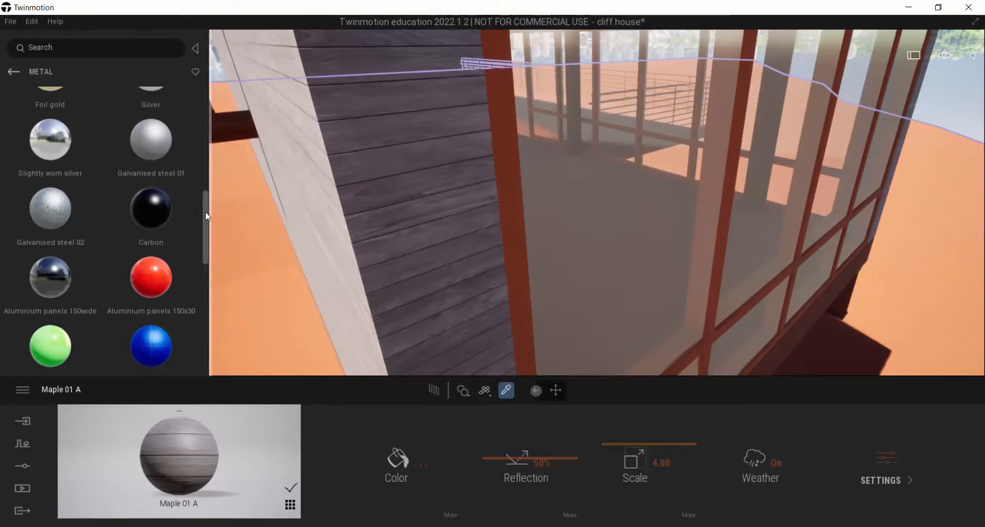
left_click_drag(205, 211, 224, 309)
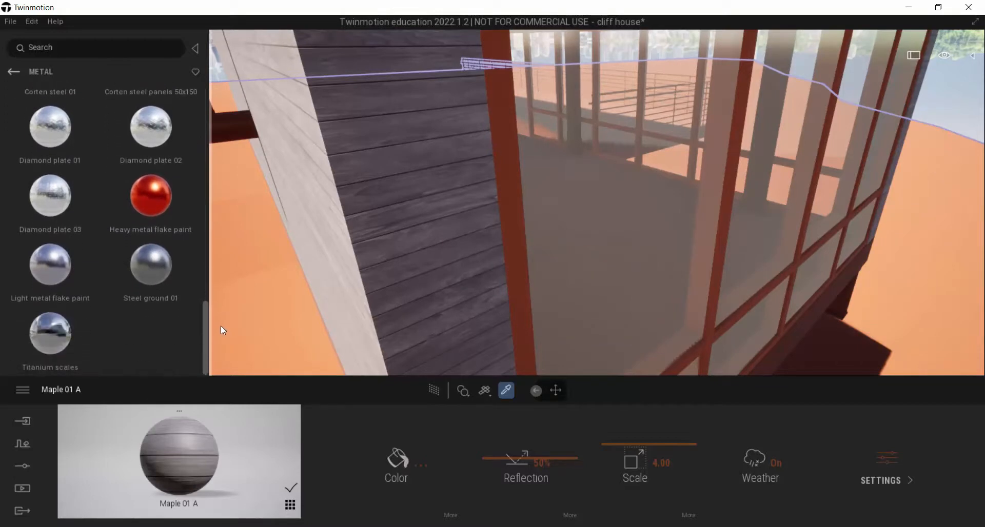
left_click_drag(220, 328, 227, 63)
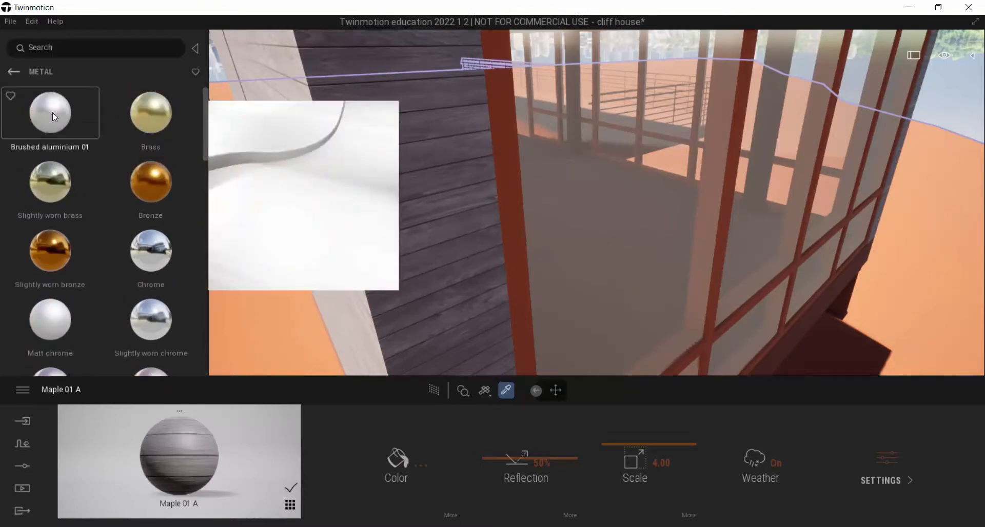
Apply Brushed aluminium 01 to the window frames and darken its color to RGB 77, 77, 77
mouse_move(50, 110)
left_mouse_down()
mouse_move(386, 265)
mouse_move(519, 213)
left_mouse_up()
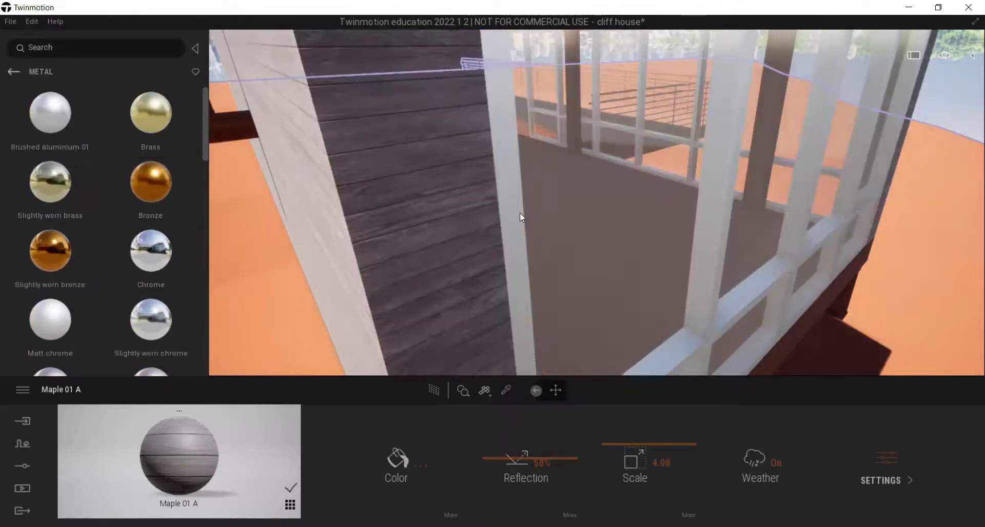
left_click(421, 465)
left_click_drag(487, 211, 478, 289)
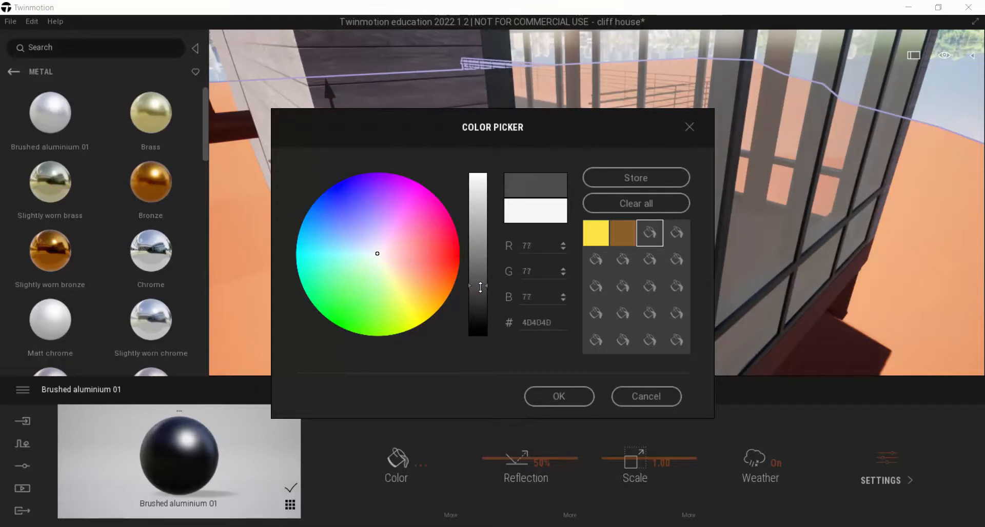
left_click(550, 395)
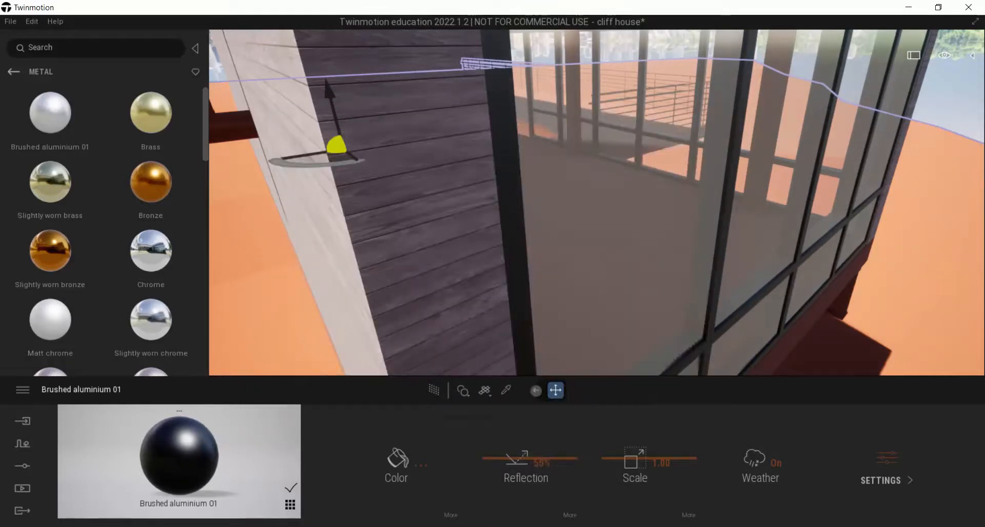
Compare the house's fascia, underside and supports with the second gallery photo in the browser, and clear the model selection in Twinmotion
right_click_drag(526, 359, 503, 246)
key("s")
key("w")
right_click_drag(598, 276, 593, 258)
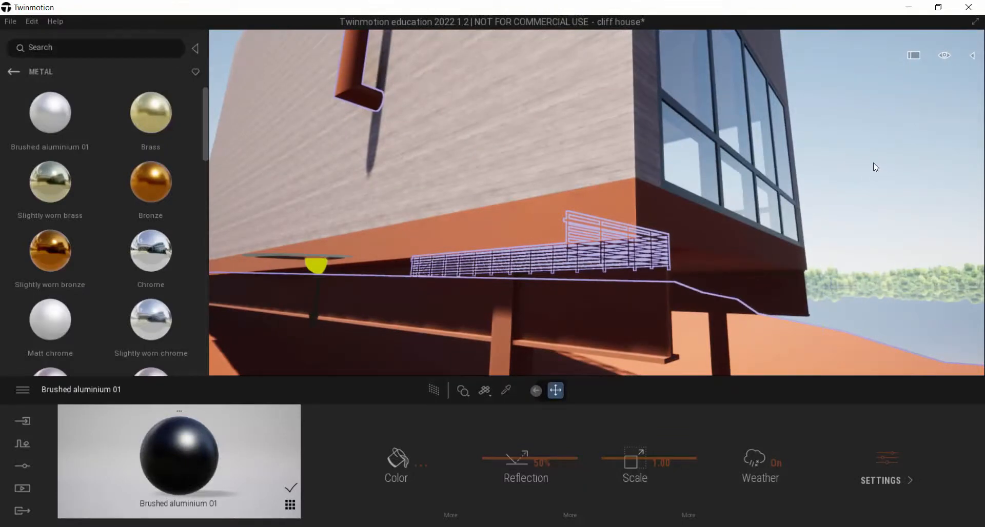
key("alt+Tab")
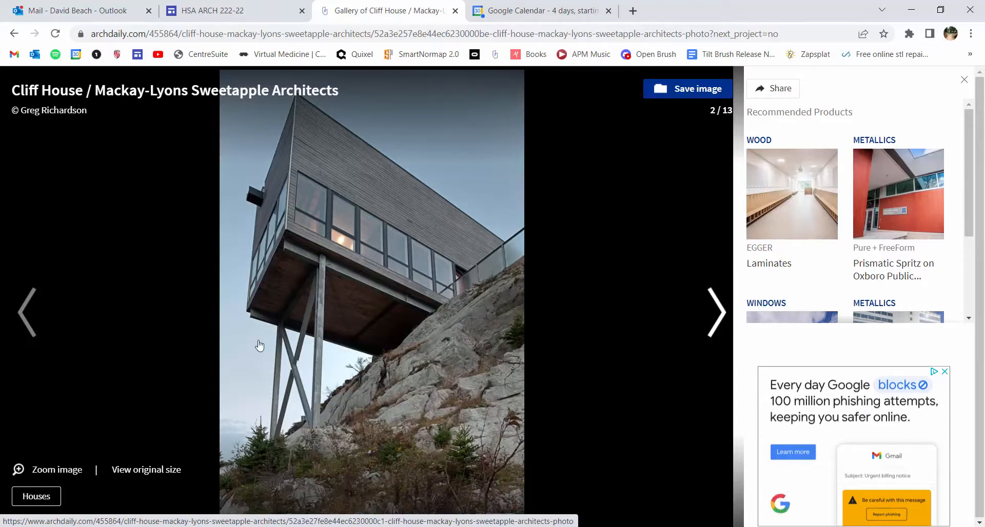
key("alt+Tab")
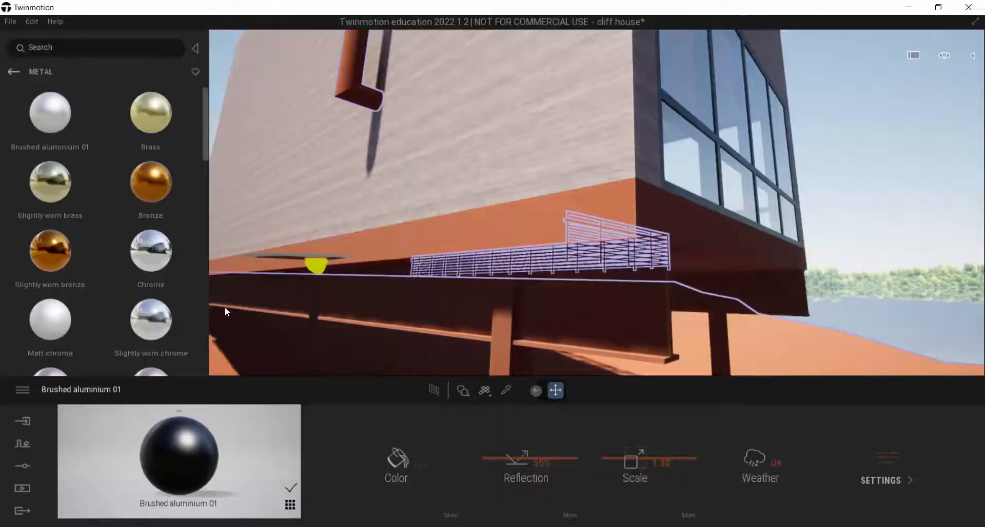
key("Delete")
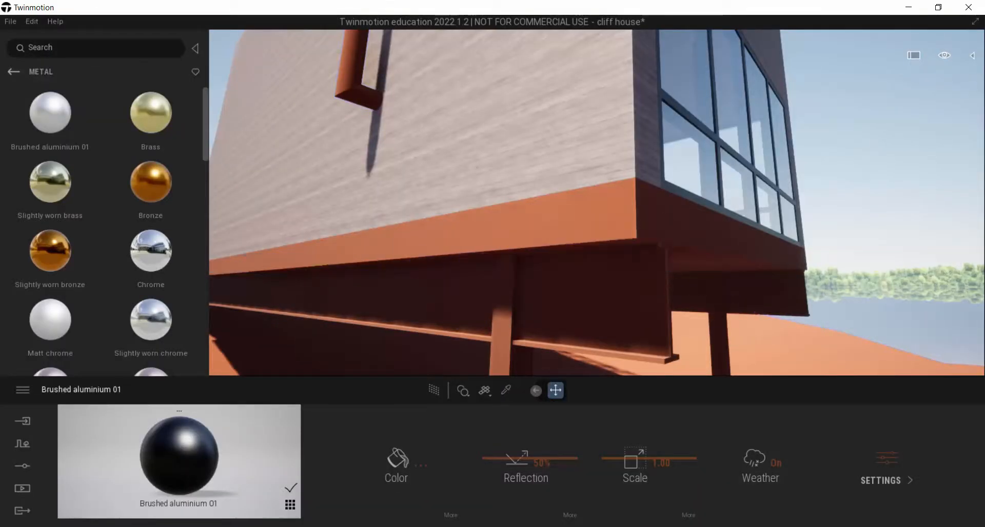
Check the house's underside against the gallery photo in the browser, and apply the siding's Maple 01 A to the fascia and underside in Twinmotion
right_click_drag(853, 166, 853, 155)
scroll(854, 154, "down", 4)
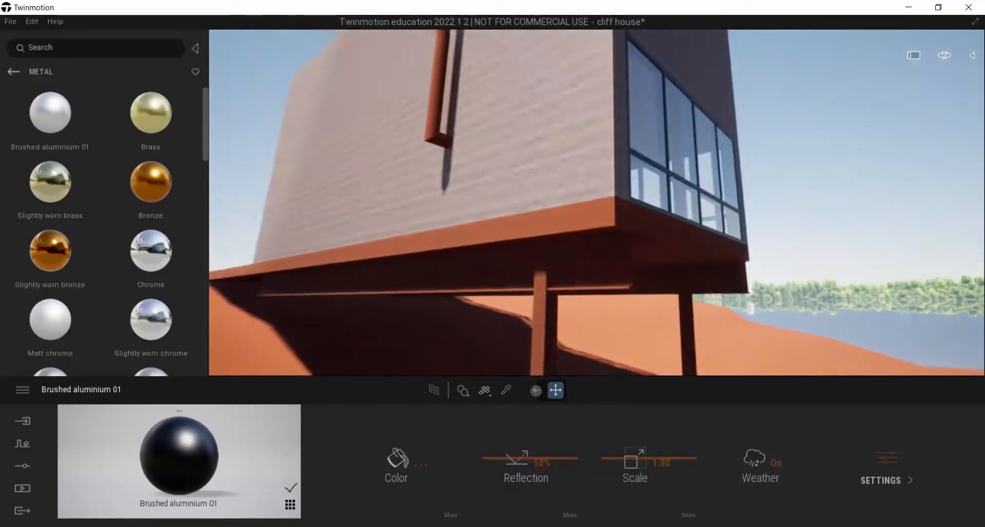
key("alt+Tab")
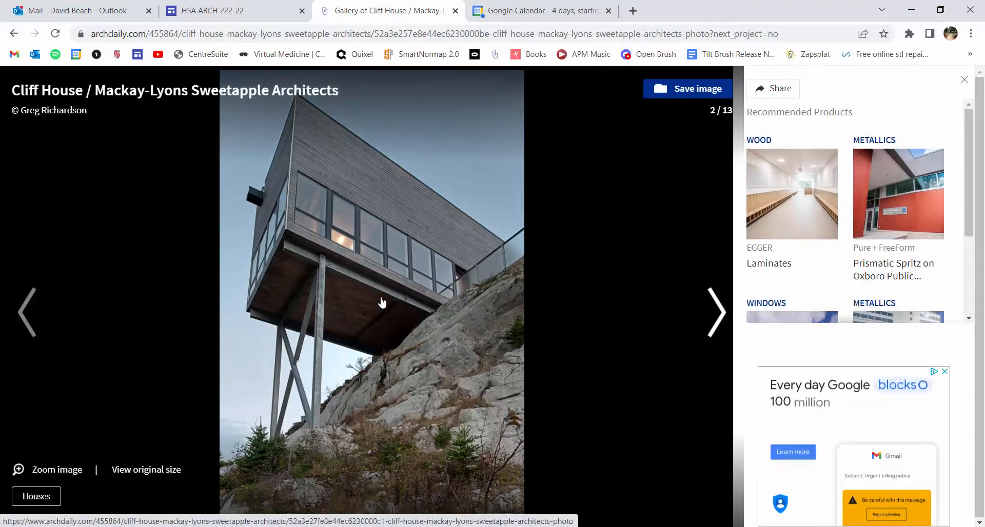
key("alt+Tab")
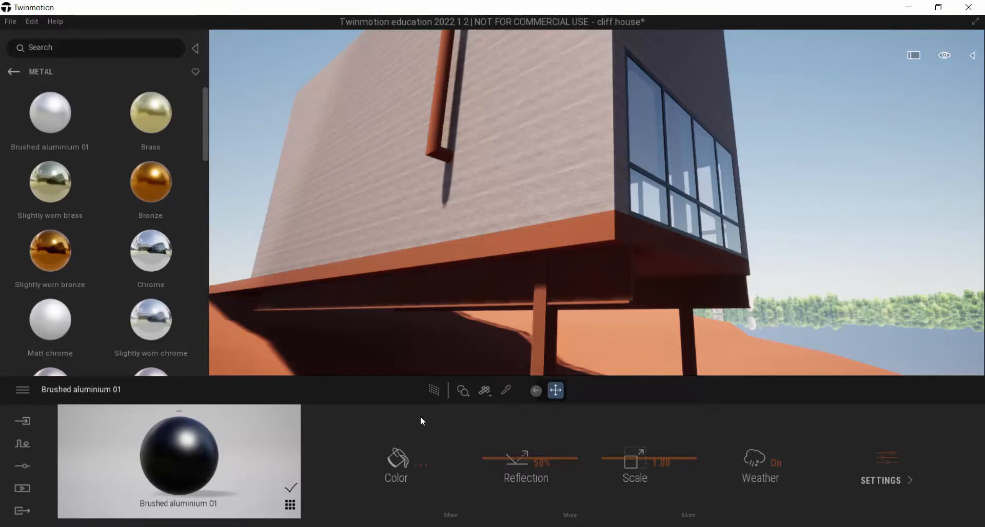
left_click(506, 390)
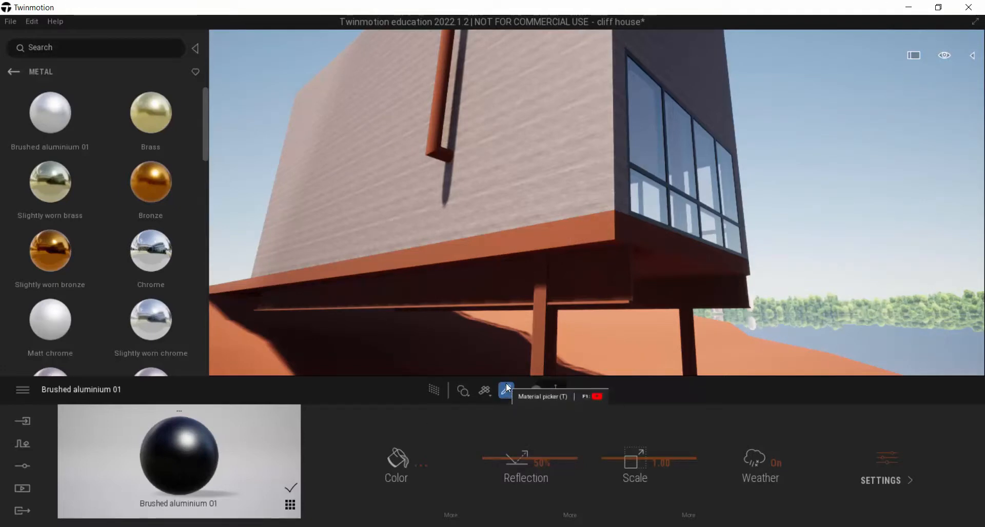
left_click(525, 128)
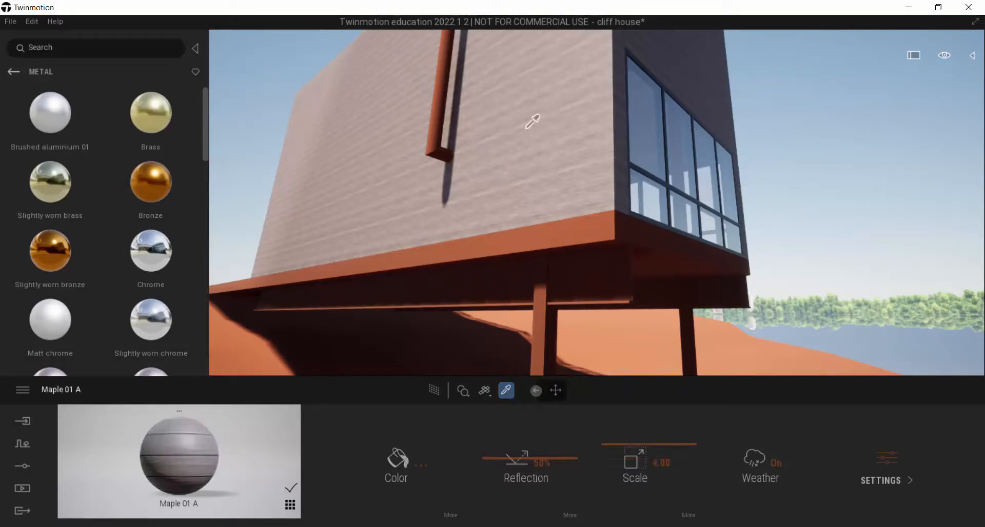
left_click_drag(189, 457, 359, 350)
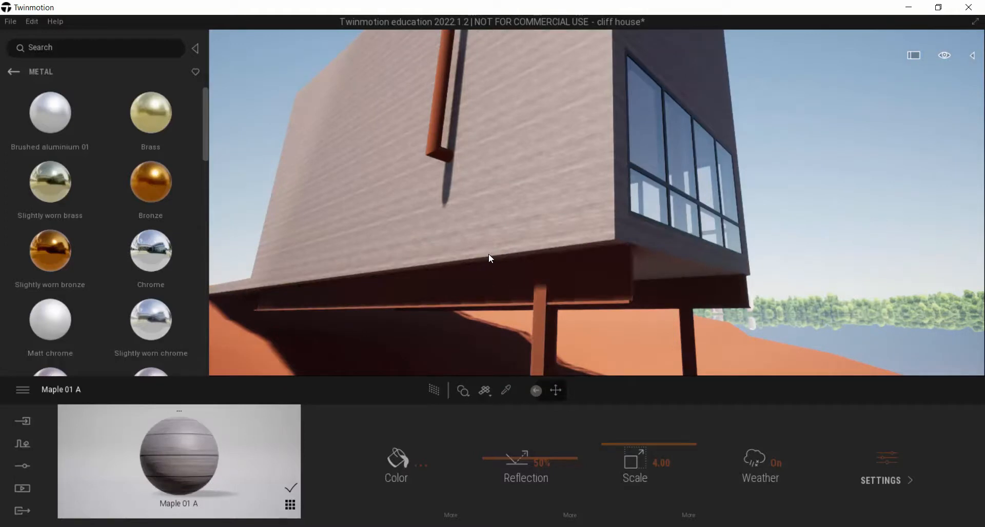
key("Escape")
Apply Brushed aluminium 01 to the steel beams and columns under the house and pick the beam's material
right_click_drag(646, 230, 623, 218)
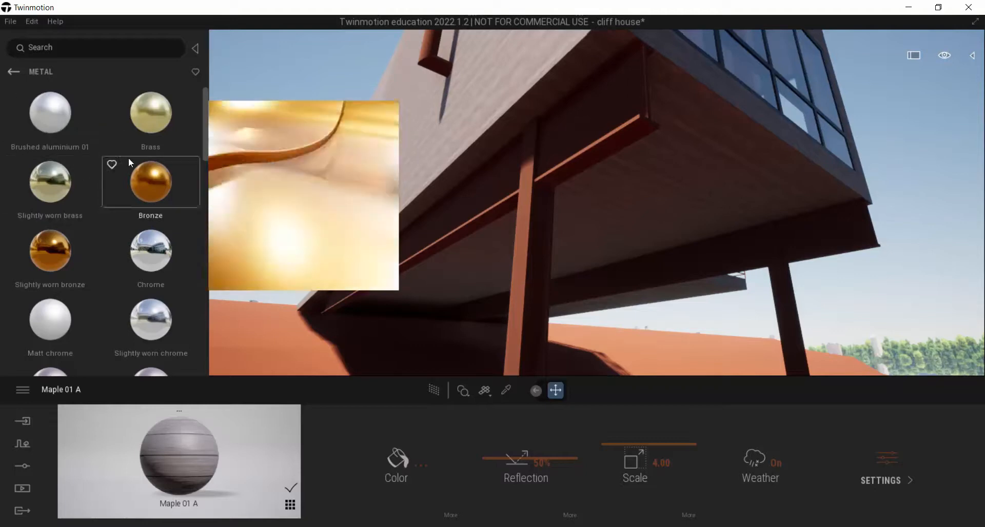
mouse_move(50, 112)
left_mouse_down()
mouse_move(77, 165)
mouse_move(461, 218)
left_mouse_up()
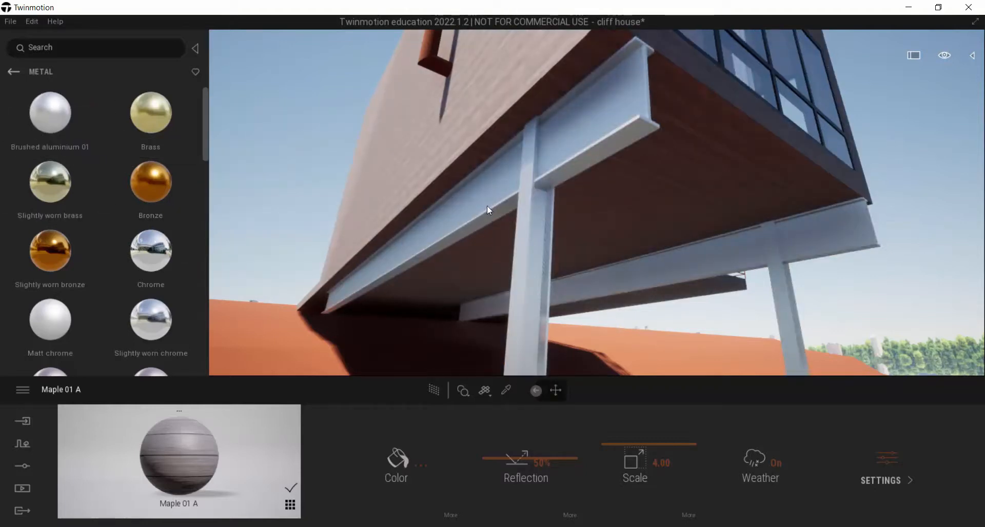
key("ctrl+z")
left_click_drag(37, 103, 33, 100)
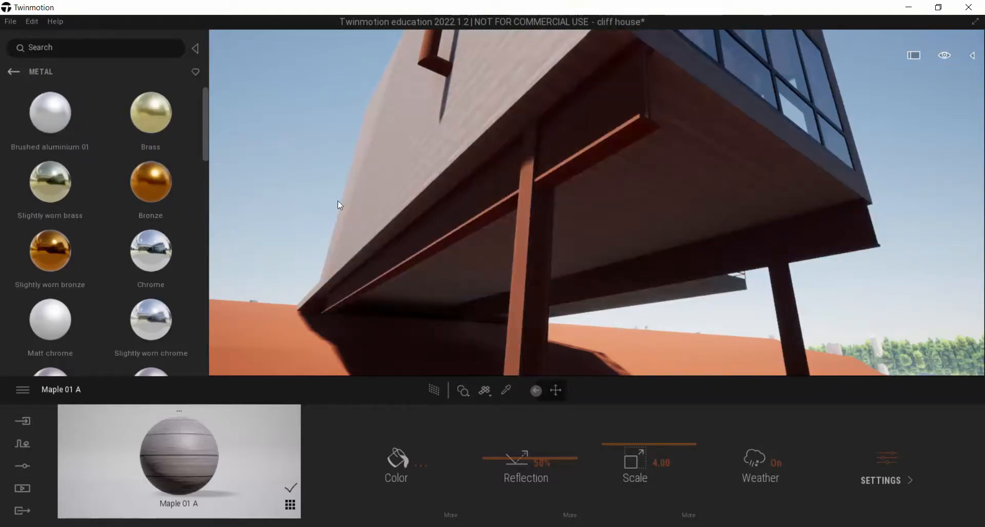
left_click_drag(339, 205, 457, 212)
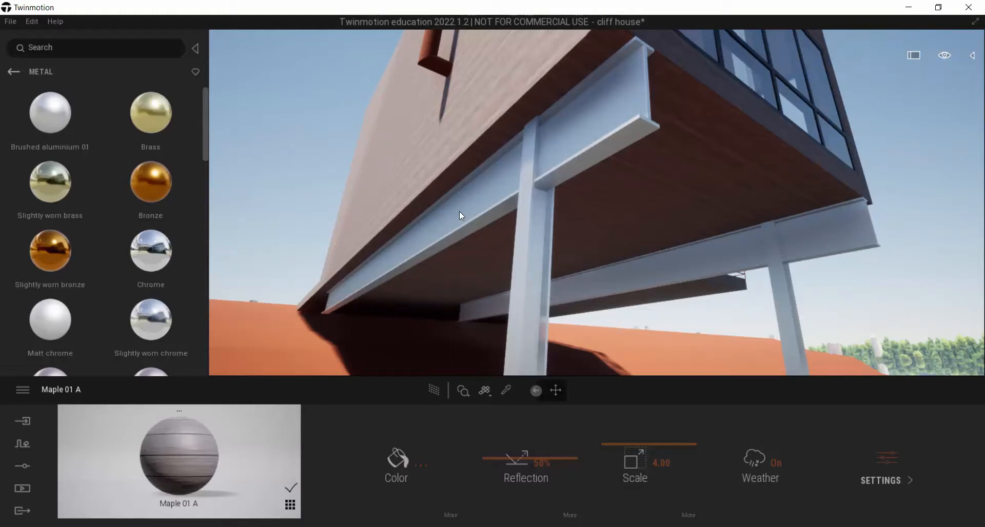
left_click_drag(459, 211, 485, 201)
left_click(483, 201)
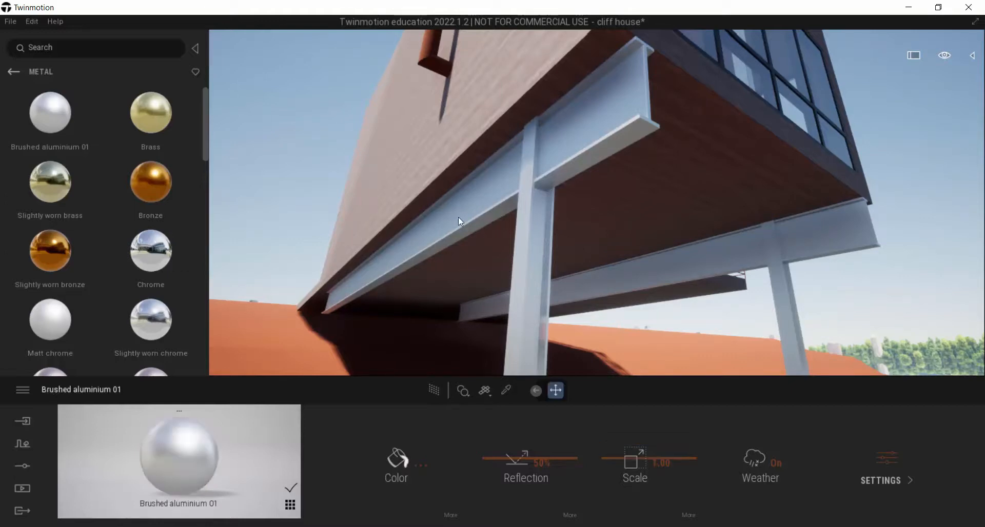
Apply Brushed aluminium 01 to the tall vertical pipe on the house's side wall
mouse_move(412, 189)
right_mouse_down()
mouse_move(408, 177)
mouse_move(395, 228)
mouse_move(482, 302)
mouse_move(436, 285)
mouse_move(395, 233)
mouse_move(405, 277)
mouse_move(480, 303)
mouse_move(450, 303)
mouse_move(475, 296)
mouse_move(447, 301)
mouse_move(460, 279)
mouse_move(443, 266)
mouse_move(429, 297)
mouse_move(417, 296)
mouse_move(426, 283)
mouse_move(421, 289)
right_mouse_up()
key("s")
mouse_move(53, 119)
left_mouse_down()
mouse_move(554, 44)
mouse_move(313, 90)
mouse_move(45, 124)
left_mouse_up()
mouse_move(402, 157)
right_mouse_down()
mouse_move(400, 172)
mouse_move(393, 151)
mouse_move(388, 159)
right_mouse_up()
right_click_drag(577, 100, 515, 134)
left_click(538, 69)
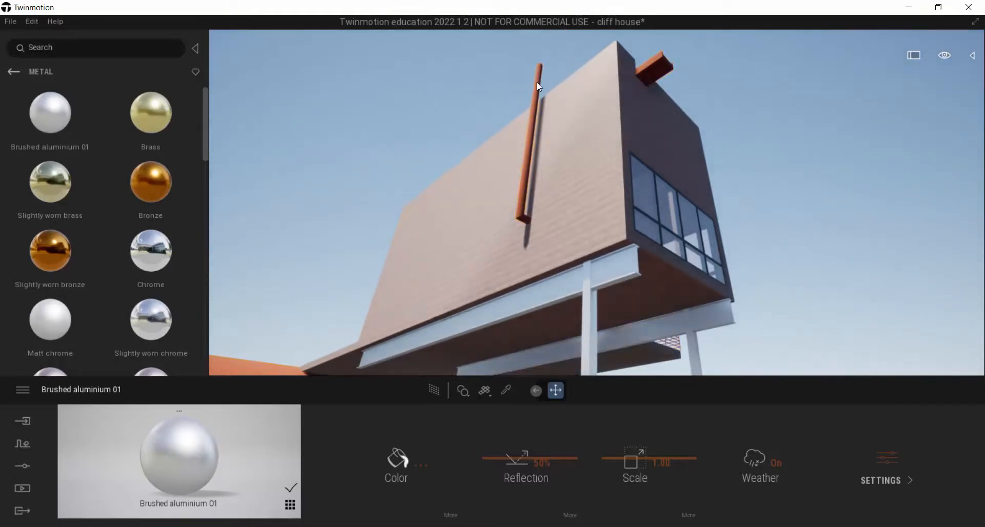
left_click(522, 75)
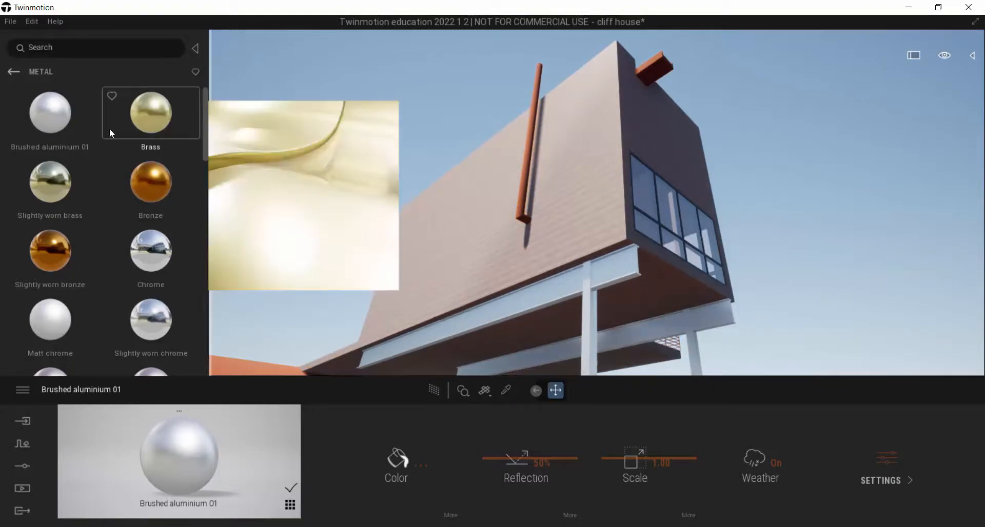
left_click_drag(531, 97, 537, 76)
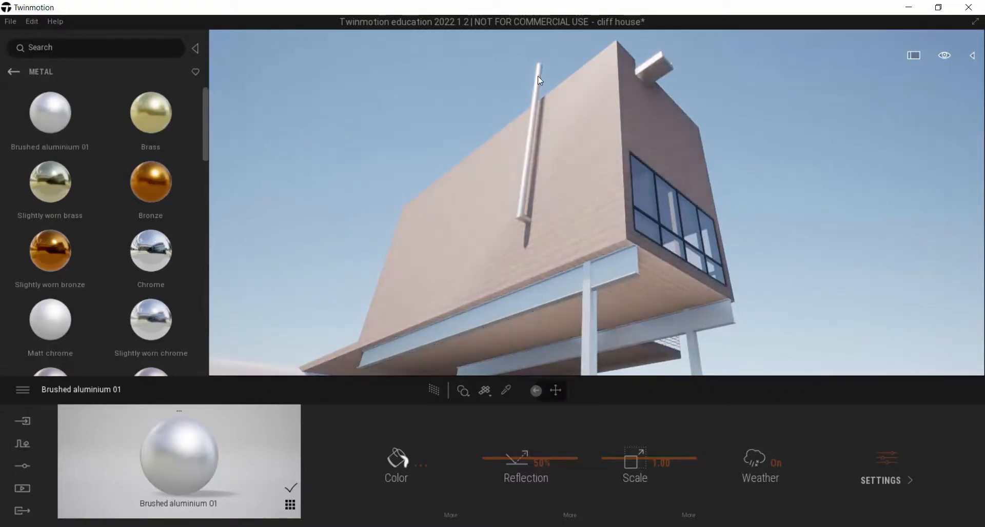
right_click_drag(537, 76, 496, 118)
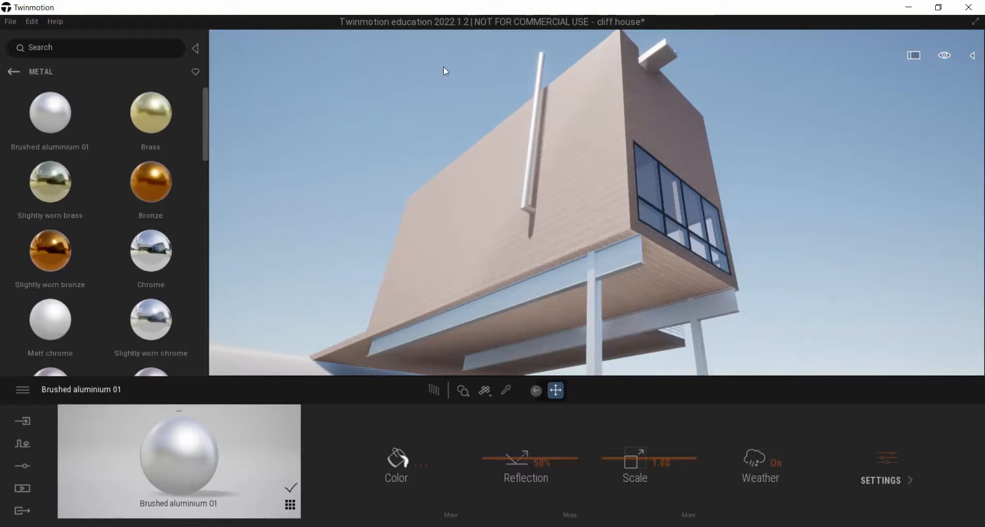
Switch to Revit and open the default 3D view of the Cliff House, turned to its back and left sides
key("alt+Tab")
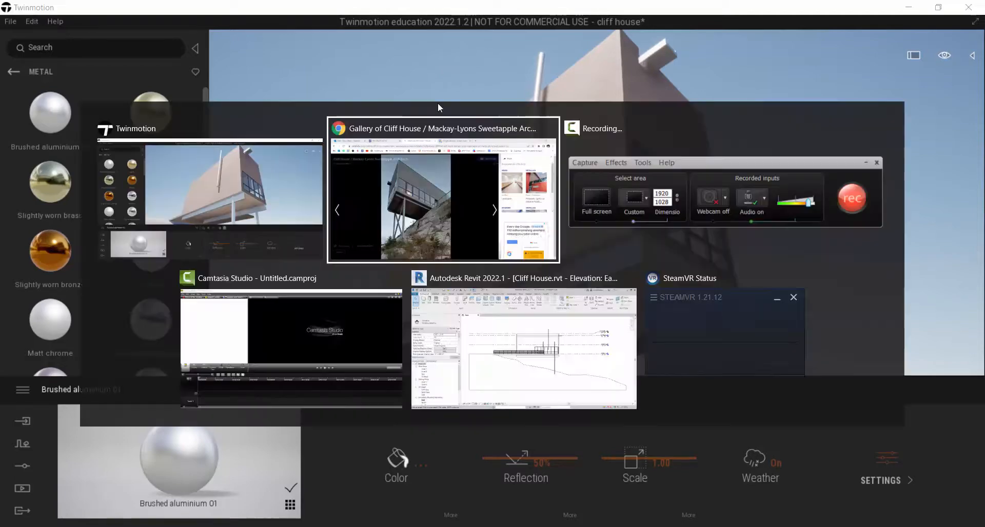
key("alt+Tab")
key("alt+Tab")
key("alt+Tab")
key("alt+Tab")
key("alt+Tab")
key("alt+Tab")
key("alt+Tab")
key("alt+Tab")
key("alt+Tab")
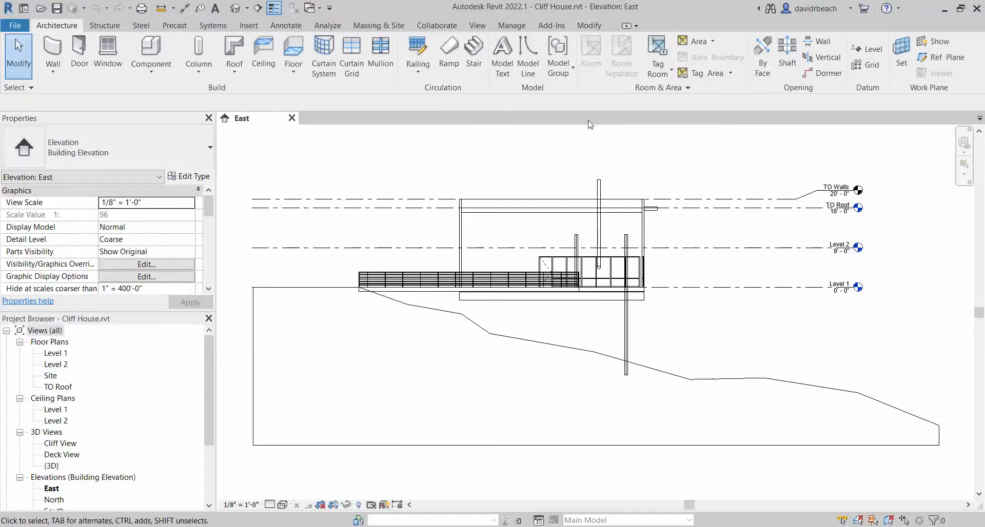
left_click(236, 8)
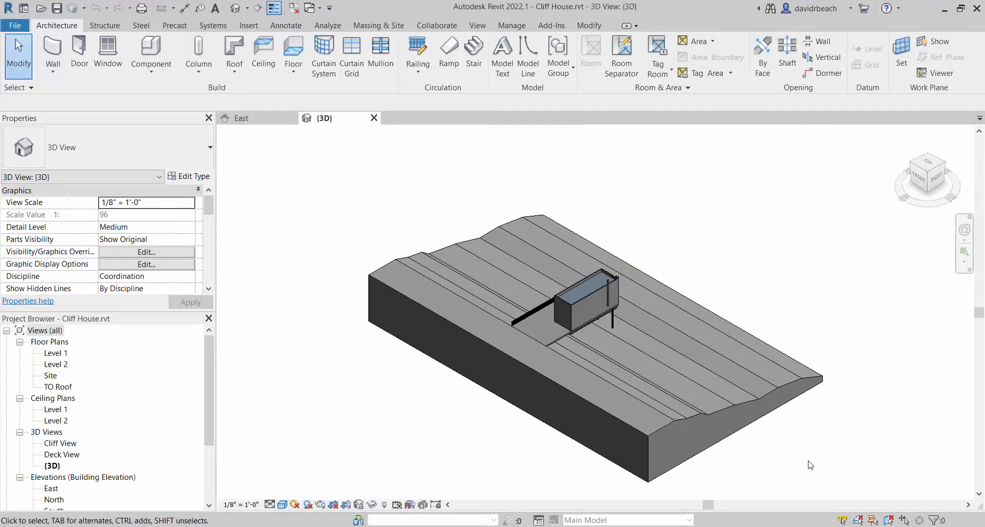
middle_click_drag(797, 466, 742, 474, "shift")
middle_click_drag(556, 450, 723, 410, "shift")
scroll(705, 318, "up", 5)
scroll(709, 288, "down", 4)
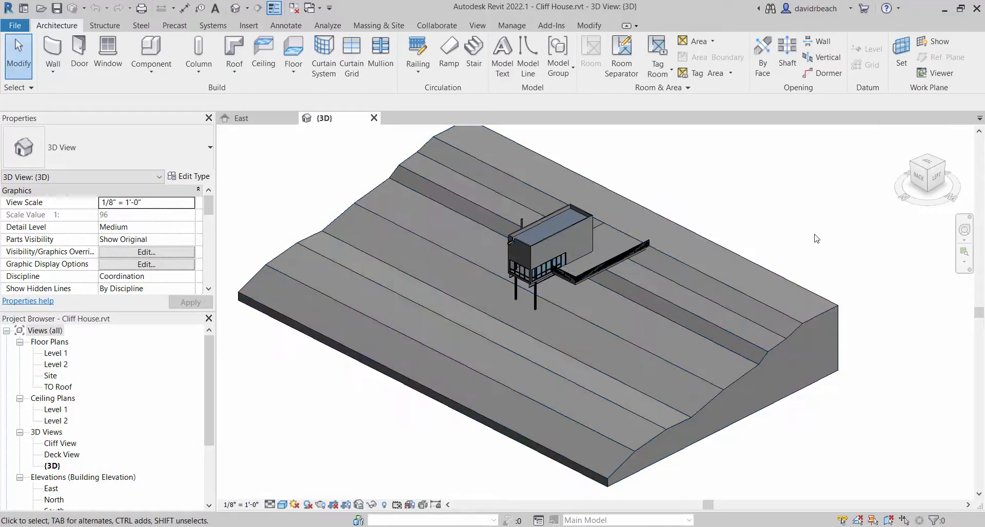
Examine the terrain model's properties for a material setting and clear the selection
left_click(729, 247)
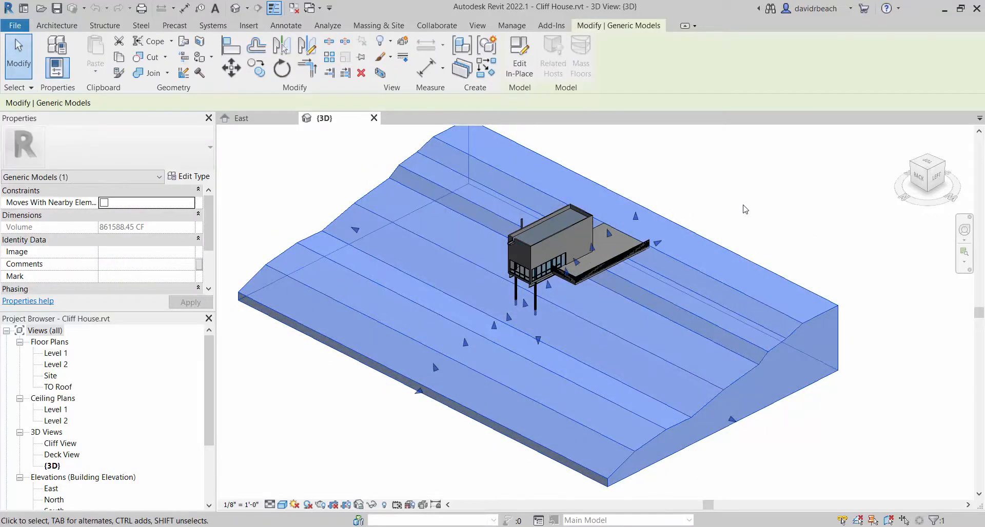
scroll(729, 221, "down", 3)
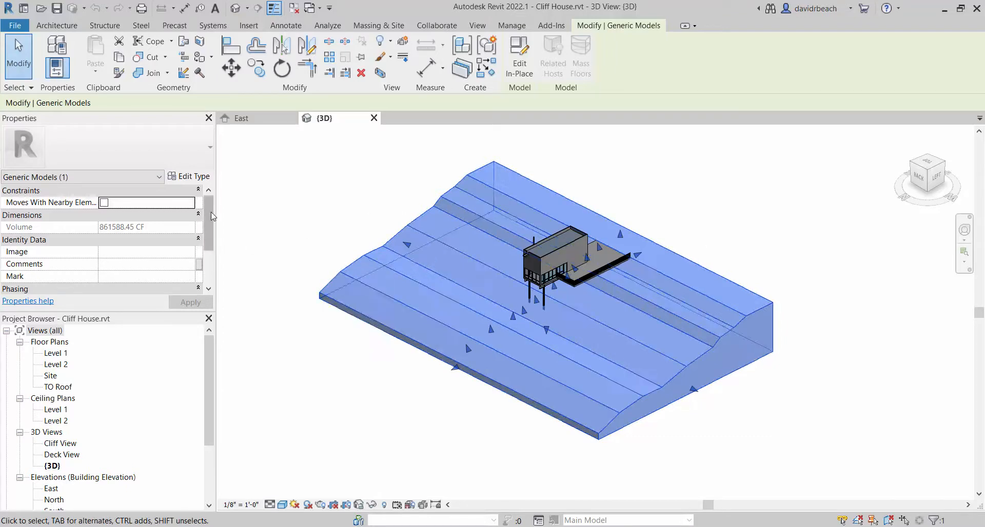
scroll(211, 230, "down", 1)
left_click_drag(211, 231, 223, 165)
left_click(298, 194)
scroll(298, 196, "up", 1)
middle_click_drag(301, 207, 303, 227)
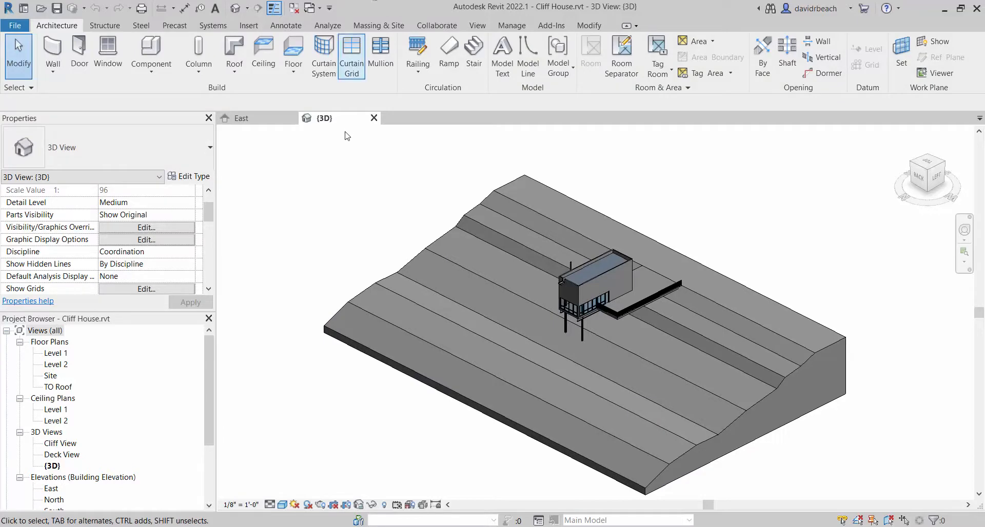
middle_click_drag(416, 189, 423, 190)
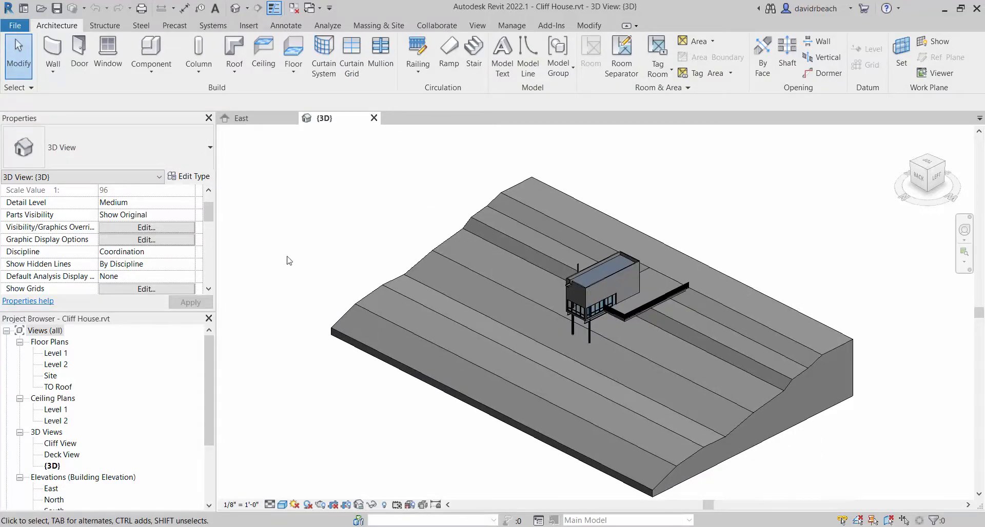
Open the terrain for in-place editing and check its extrusion's Material property
left_click(484, 226)
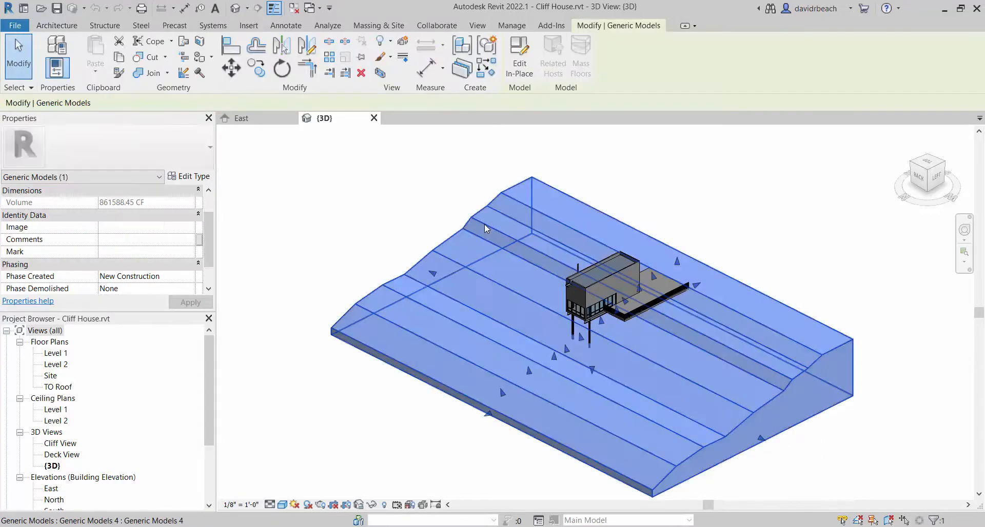
left_click(520, 66)
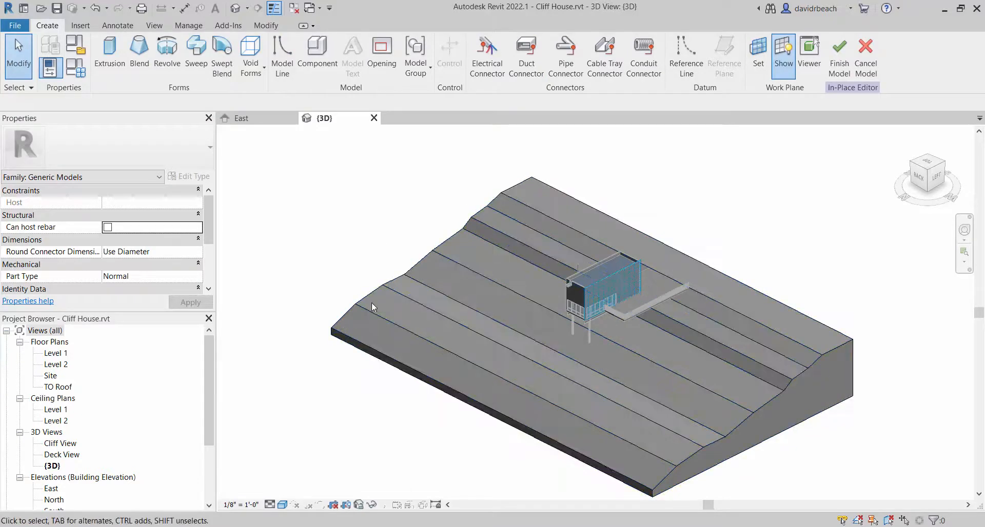
left_click(395, 323)
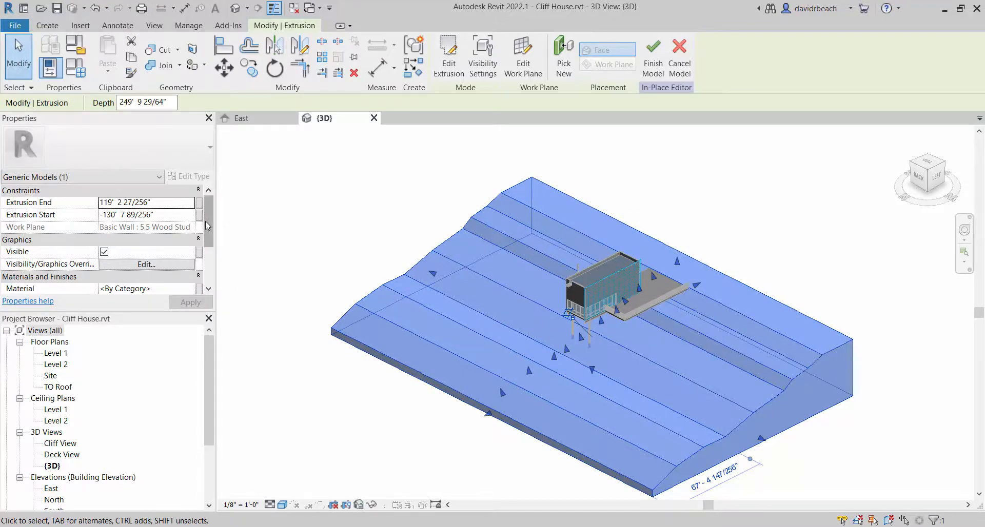
scroll(210, 232, "down", 1)
scroll(210, 232, "down", 2)
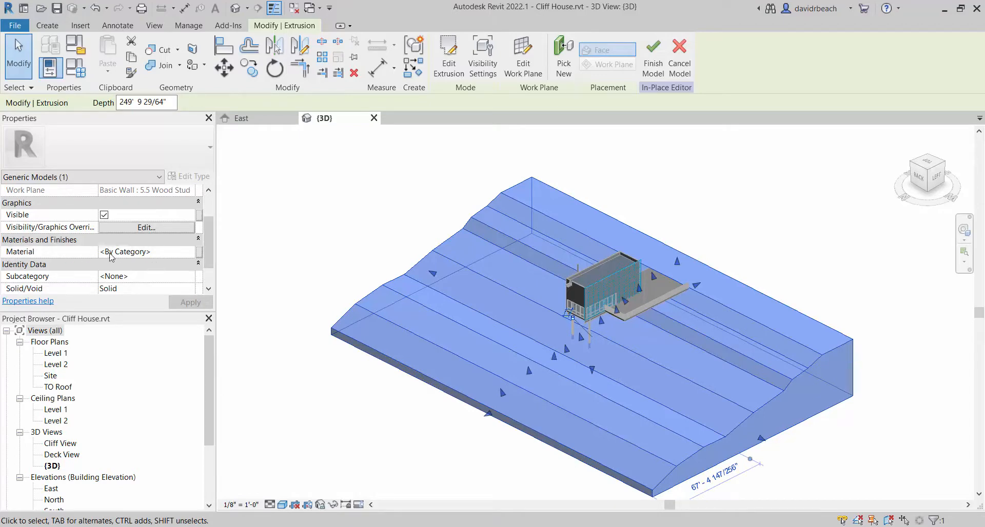
left_click(176, 254)
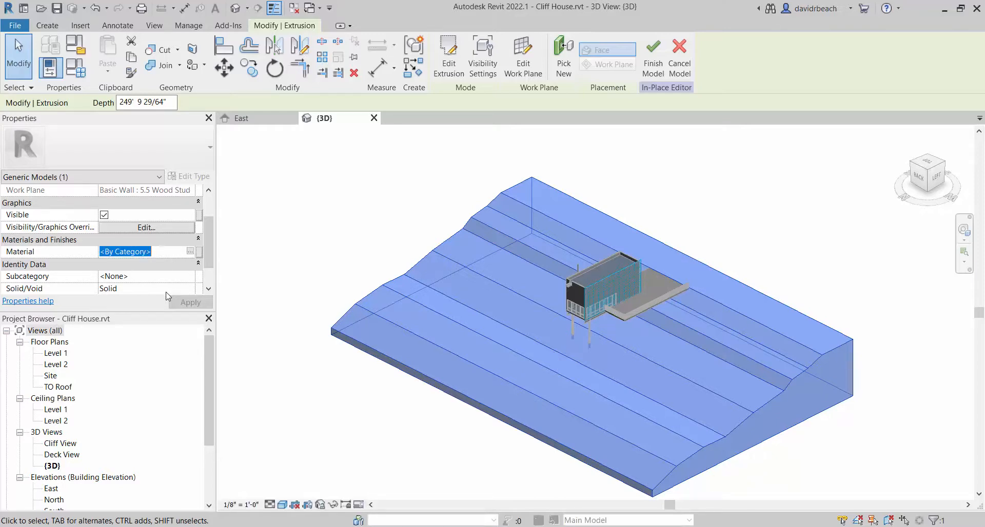
left_click(329, 268)
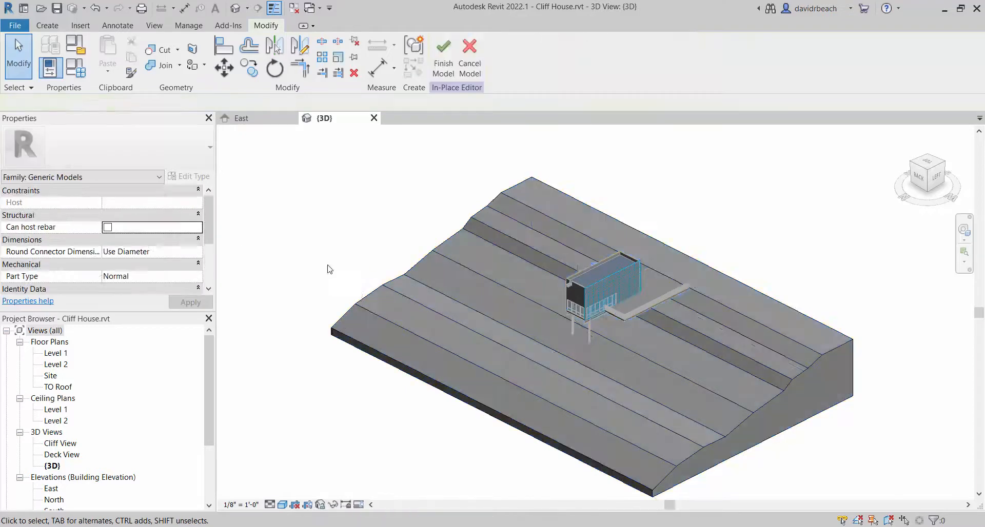
Select the terrain extrusion and open the Material Browser for its Material property
left_click(377, 295)
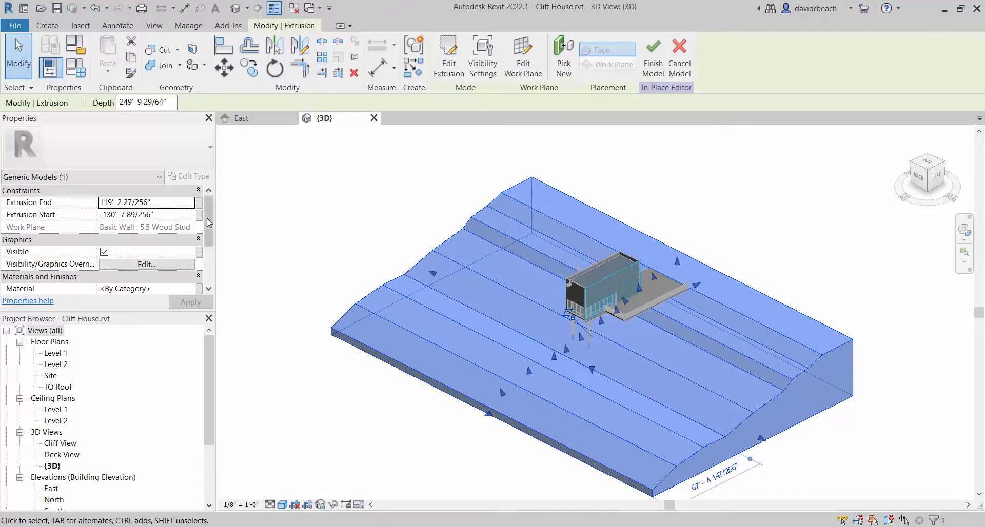
scroll(206, 224, "down", 2)
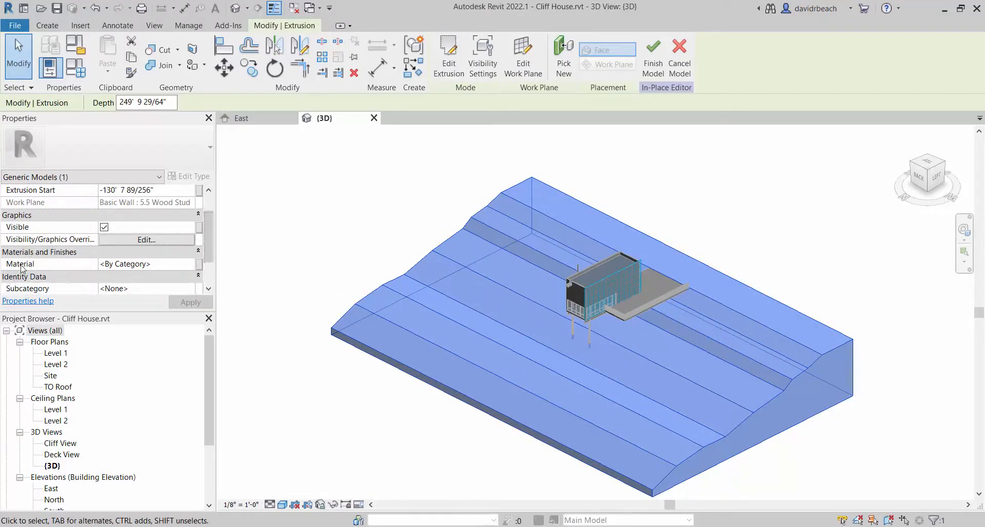
left_click(151, 264)
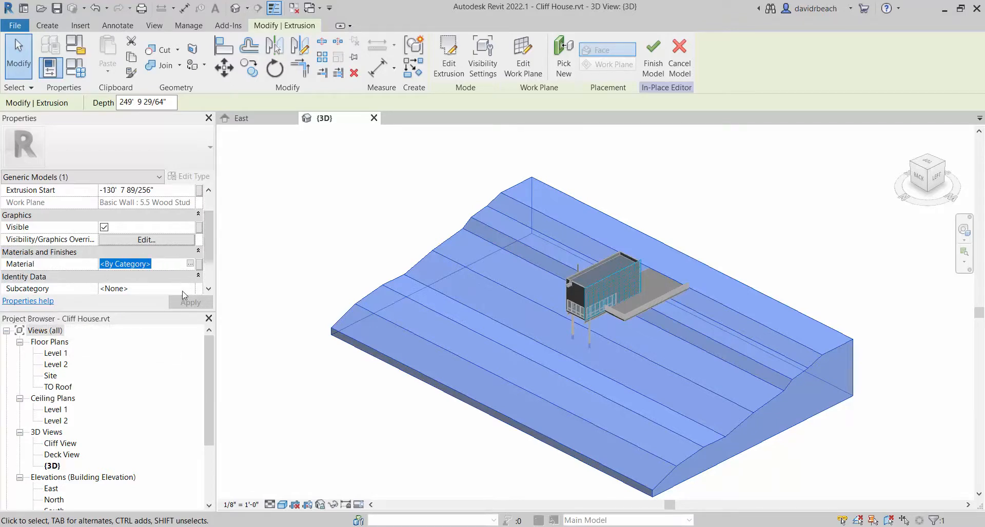
left_click(190, 264)
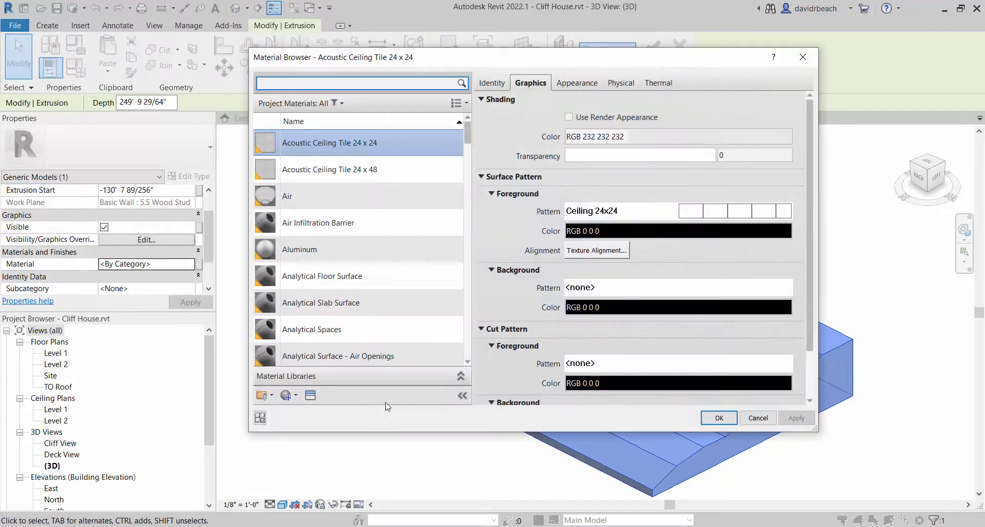
Create a new material in the Material Browser and rename it Ground Plane
left_click(293, 398)
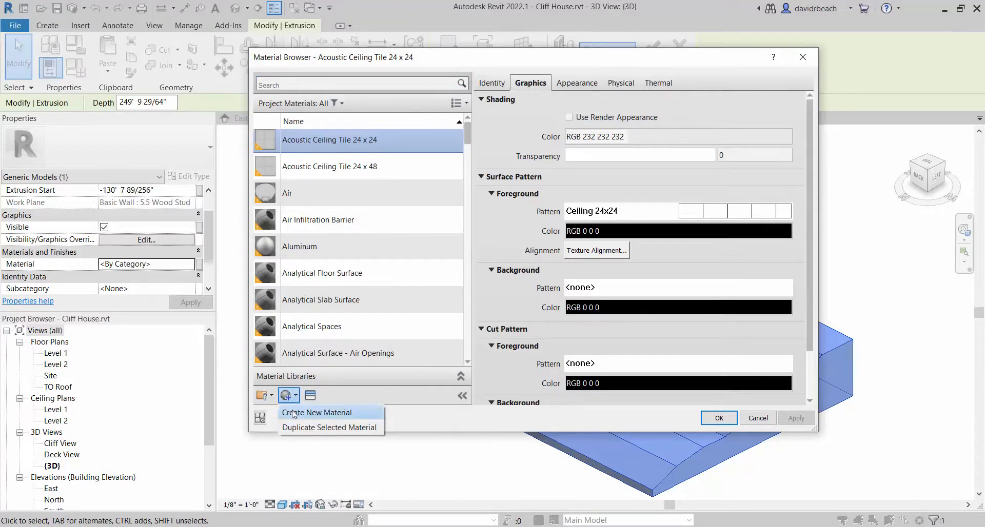
left_click(288, 412)
right_click(309, 248)
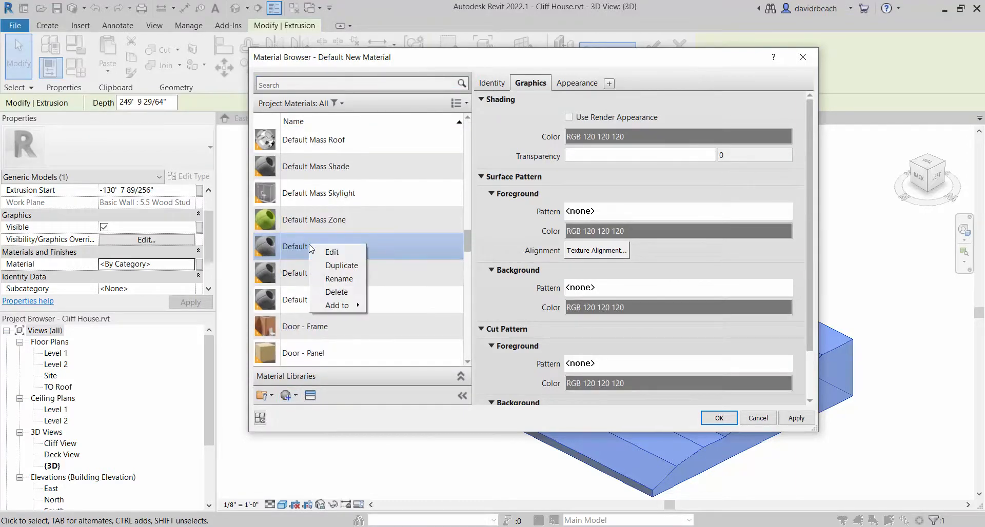
left_click(291, 249)
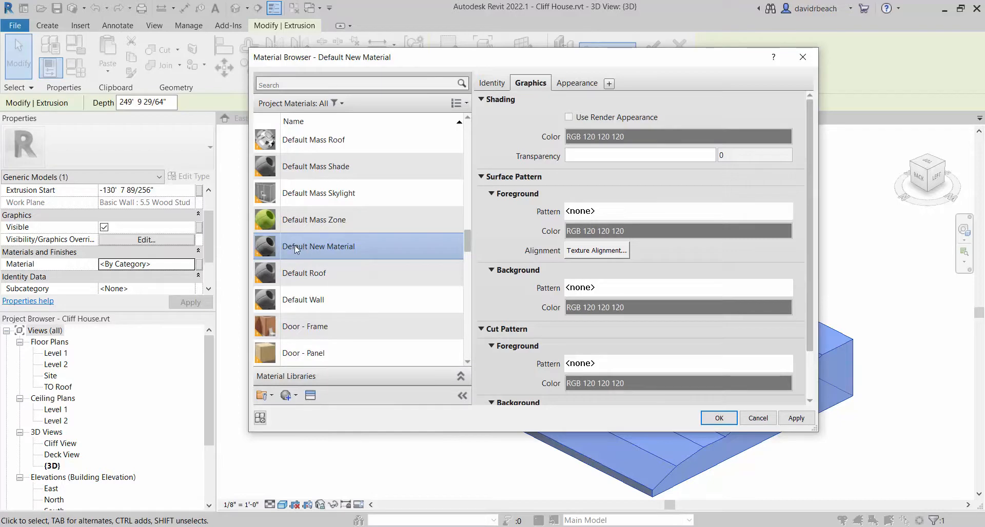
right_click(315, 243)
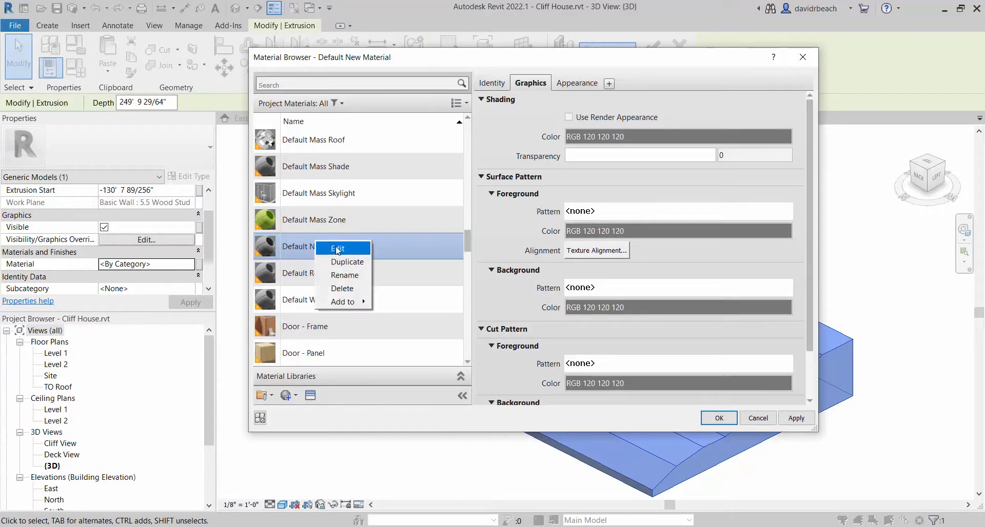
left_click(347, 278)
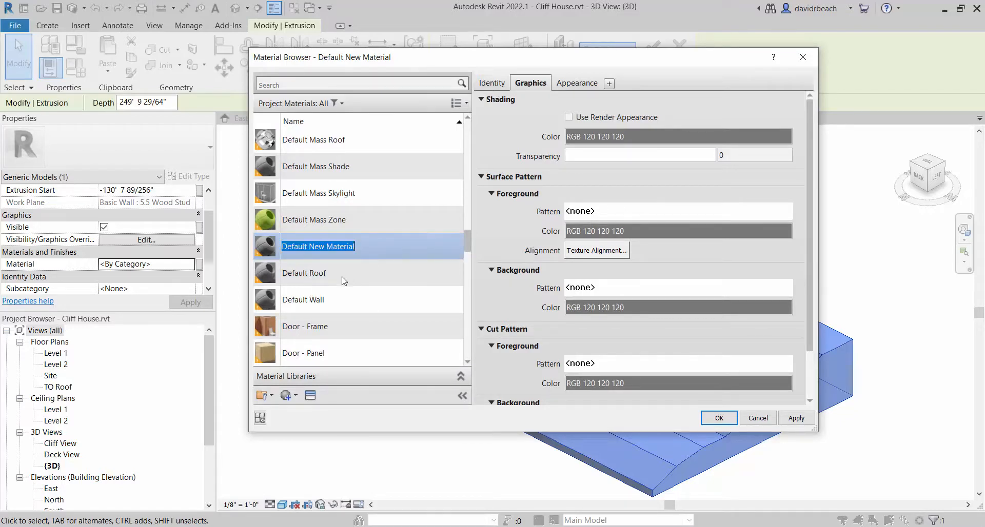
type("Ground P")
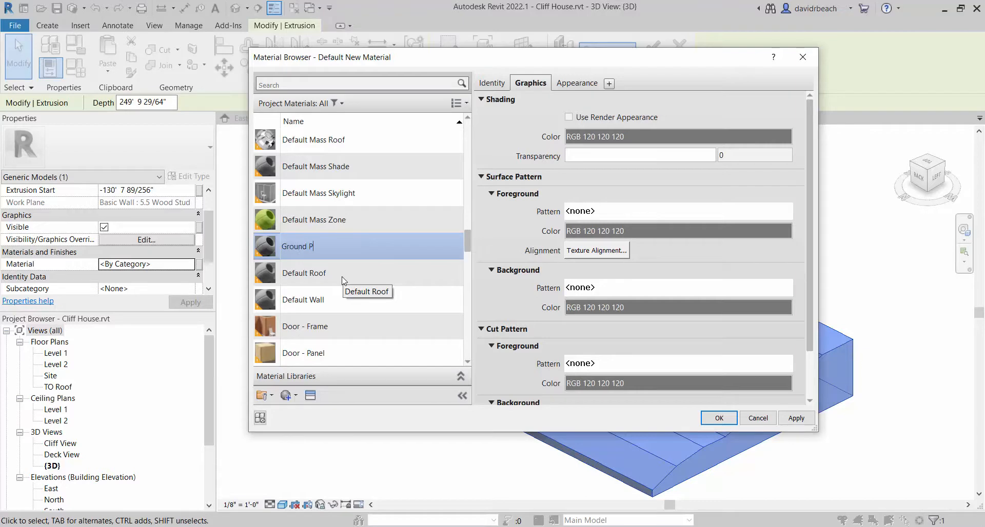
type("lane")
key("Return")
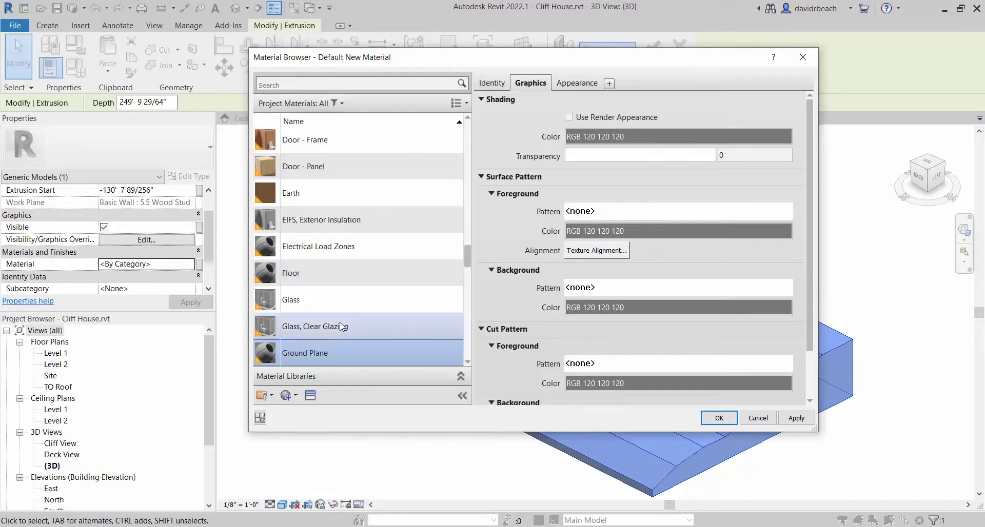
Compare the Ground Plane material's shading and pattern graphics with its render appearance settings
scroll(281, 288, "down", 2)
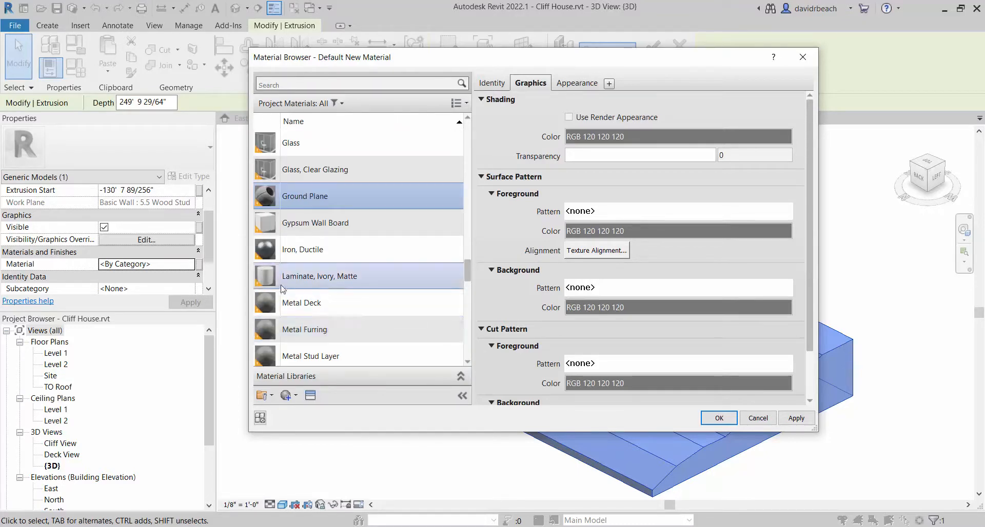
left_click(581, 84)
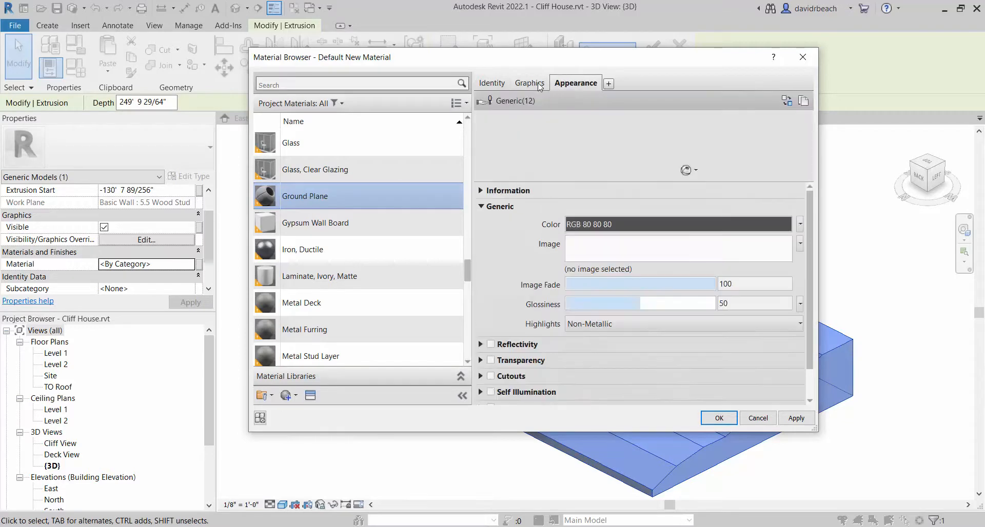
left_click(538, 86)
left_click(575, 84)
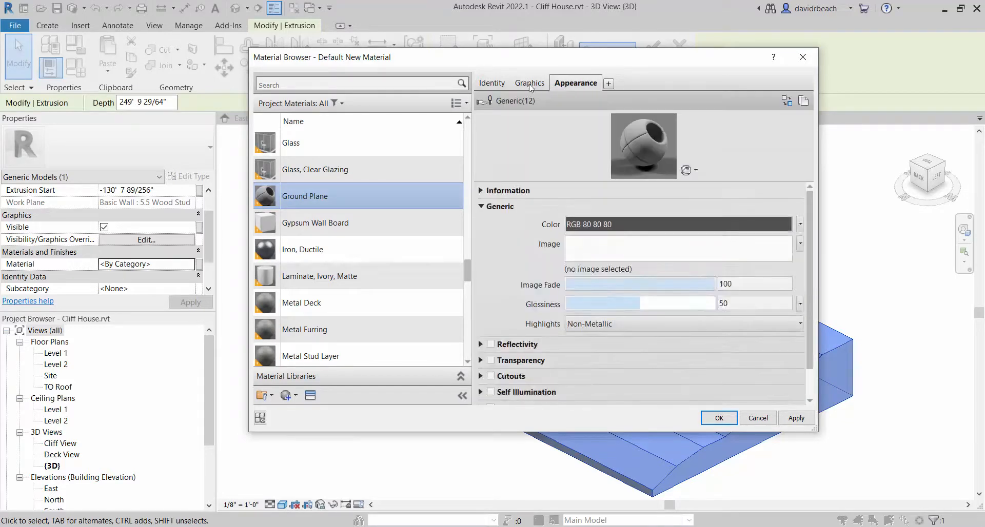
left_click(530, 89)
left_click(584, 84)
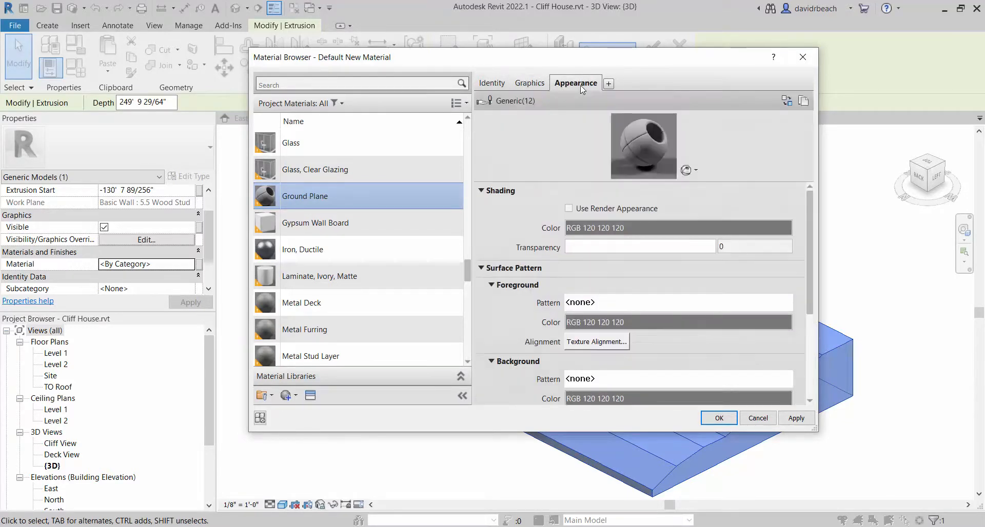
left_click(537, 89)
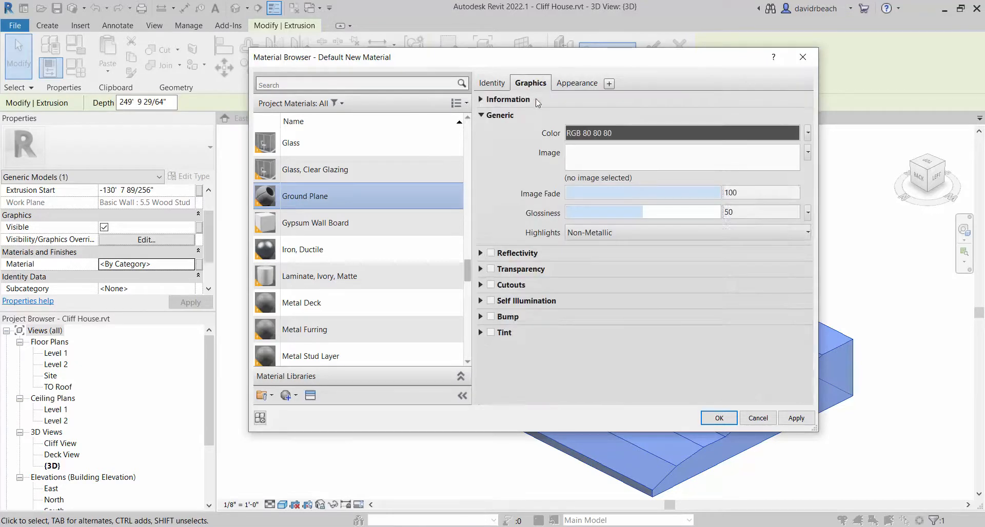
left_click(580, 91)
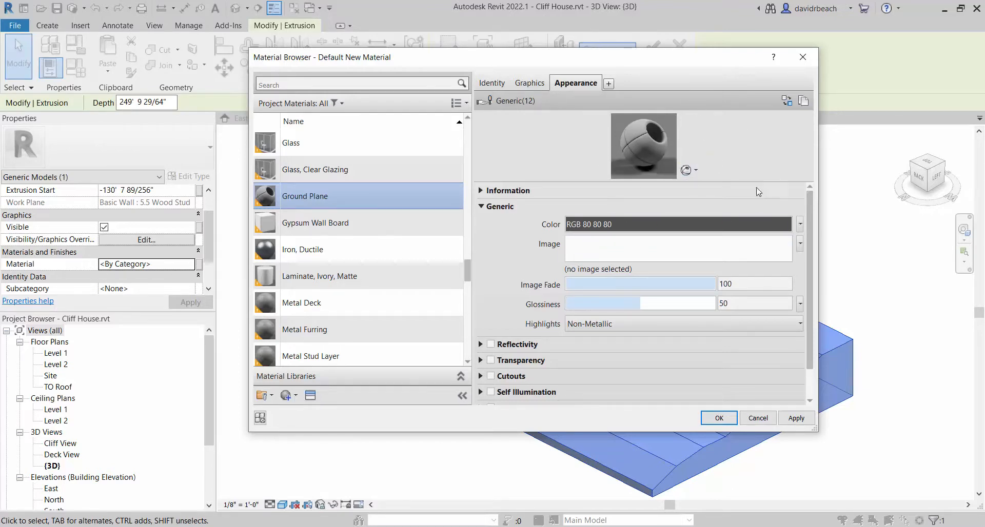
left_click(536, 85)
left_click(568, 87)
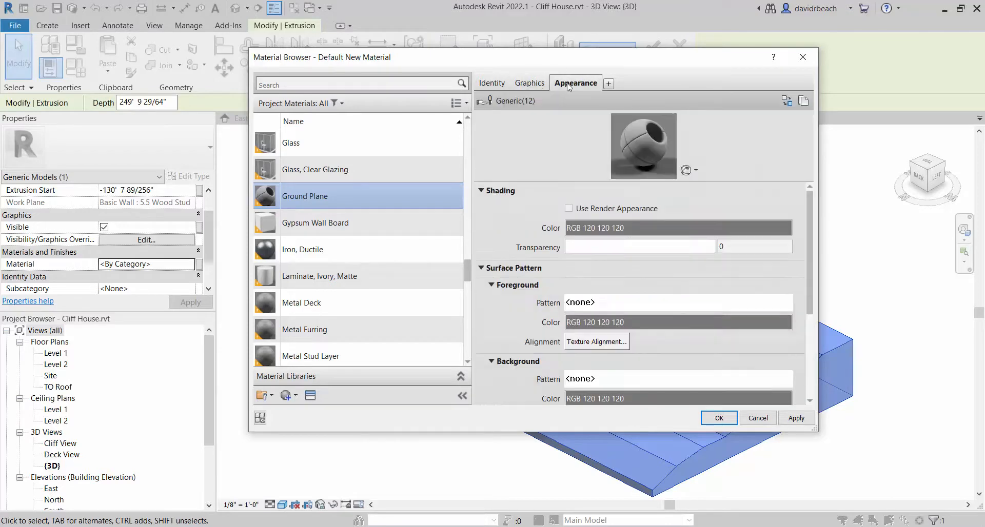
left_click(535, 86)
left_click(573, 85)
left_click(537, 85)
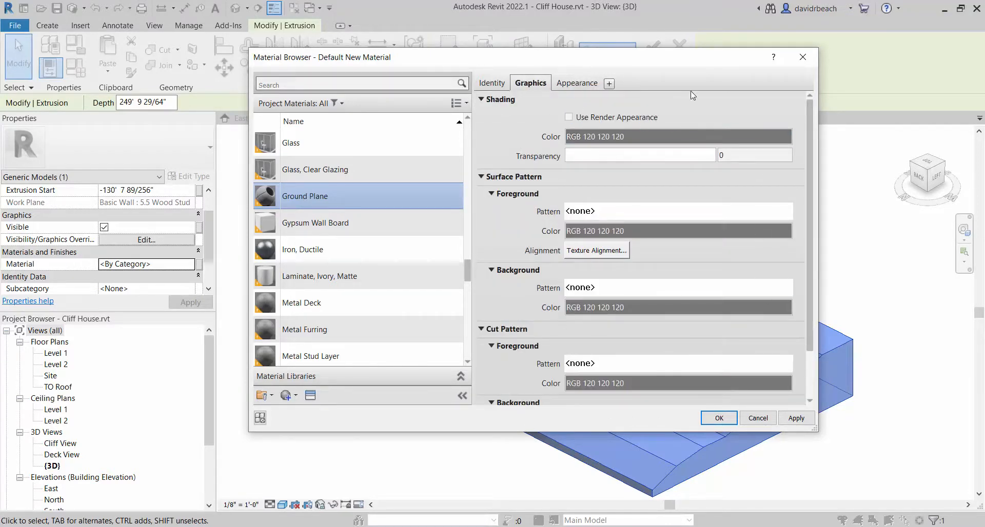
Set the Ground Plane material's generic appearance color to a muted green, RGB 162 179 145
left_click(579, 88)
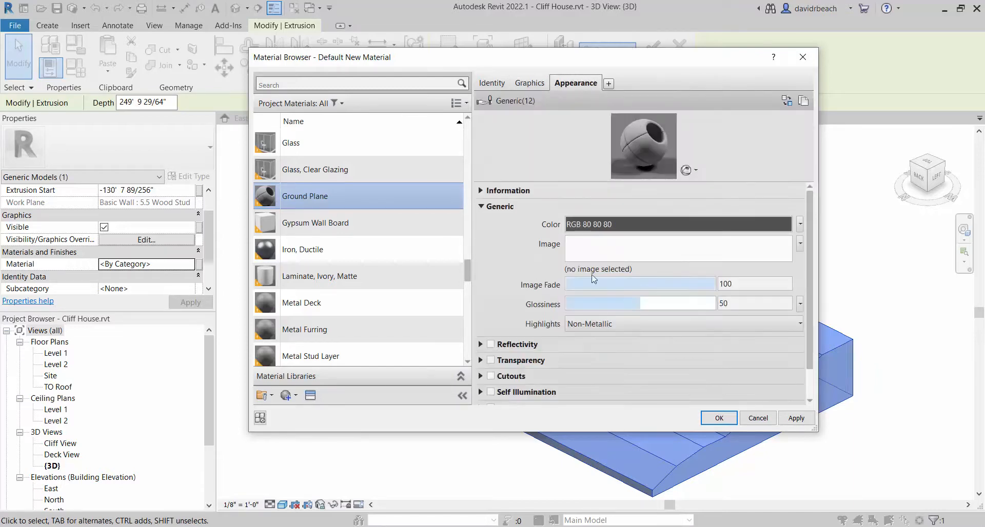
left_click_drag(814, 429, 855, 475)
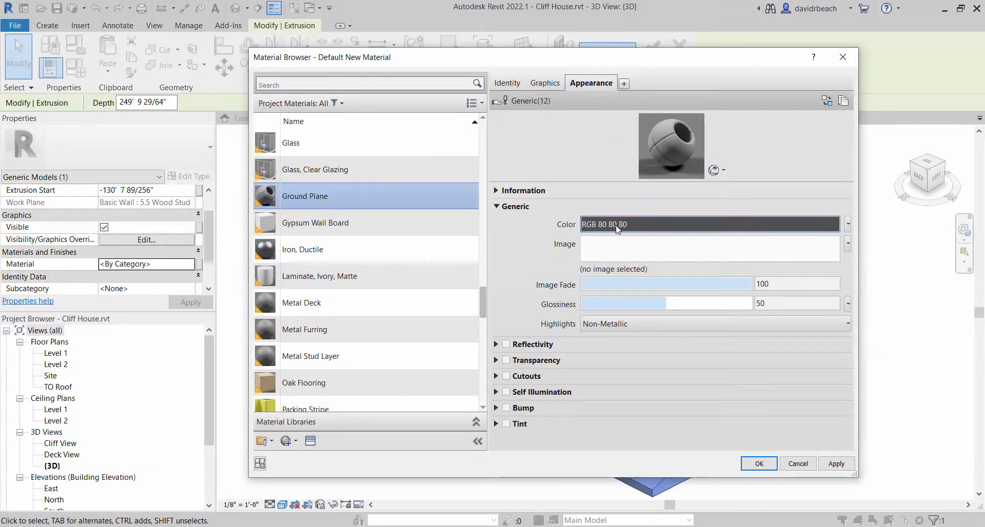
left_click(629, 225)
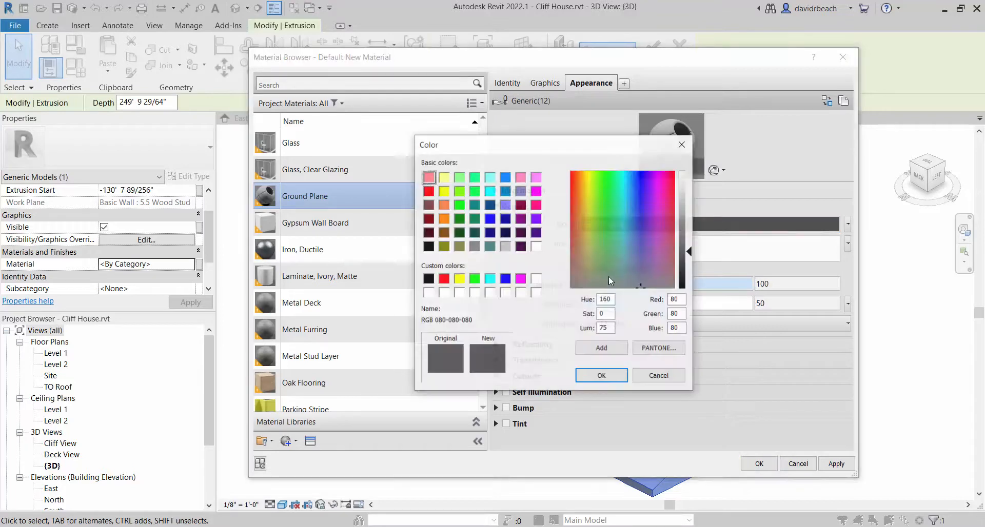
left_click_drag(606, 187, 601, 171)
left_click(691, 235)
left_click_drag(691, 235, 691, 222)
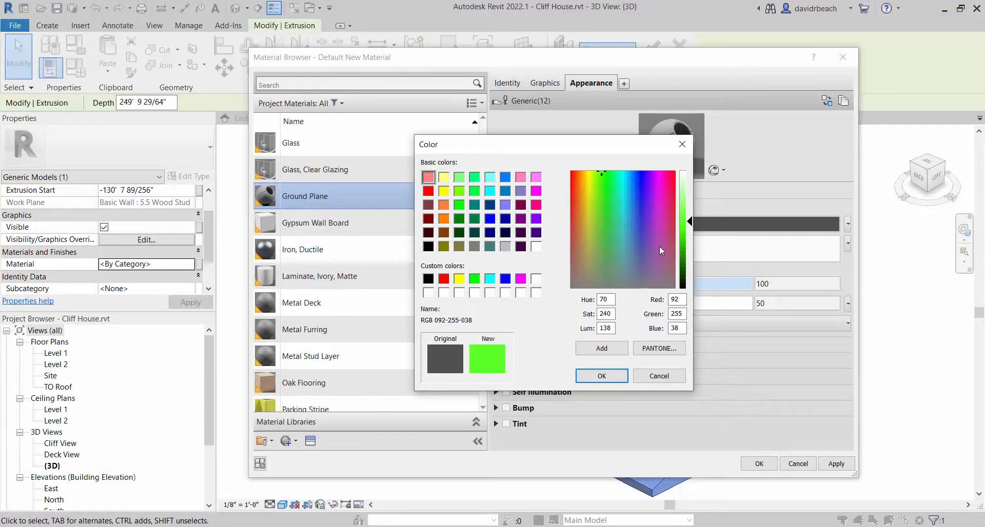
left_click(593, 267)
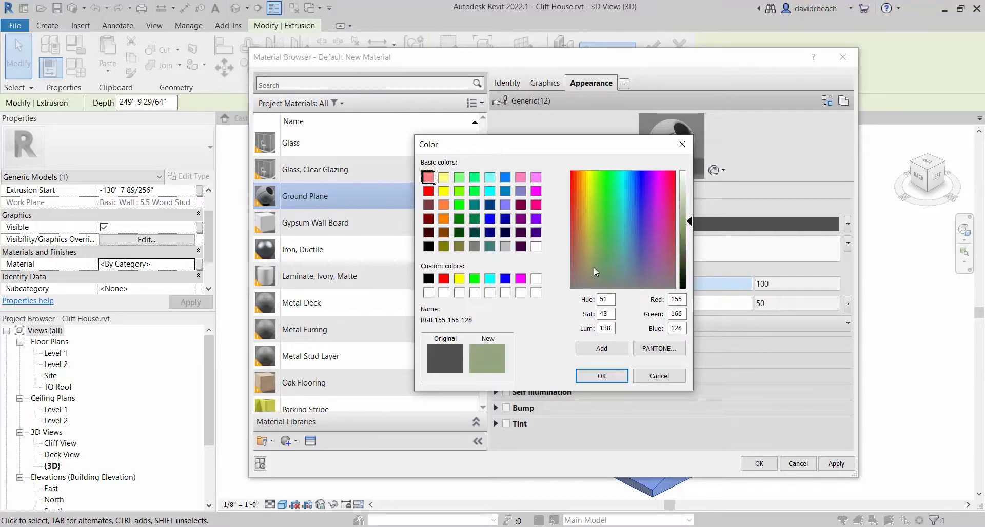
left_click(597, 266)
left_click_drag(689, 224, 689, 214)
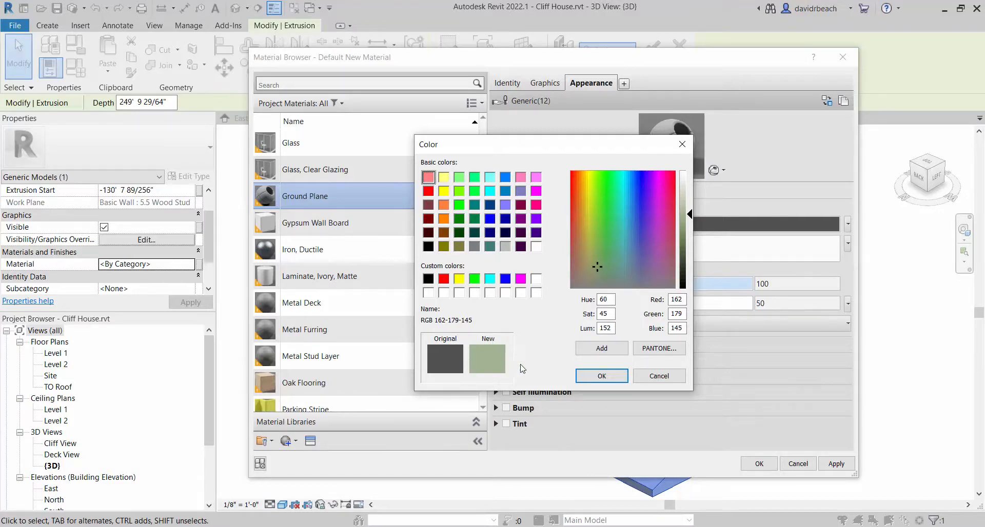
left_click(605, 377)
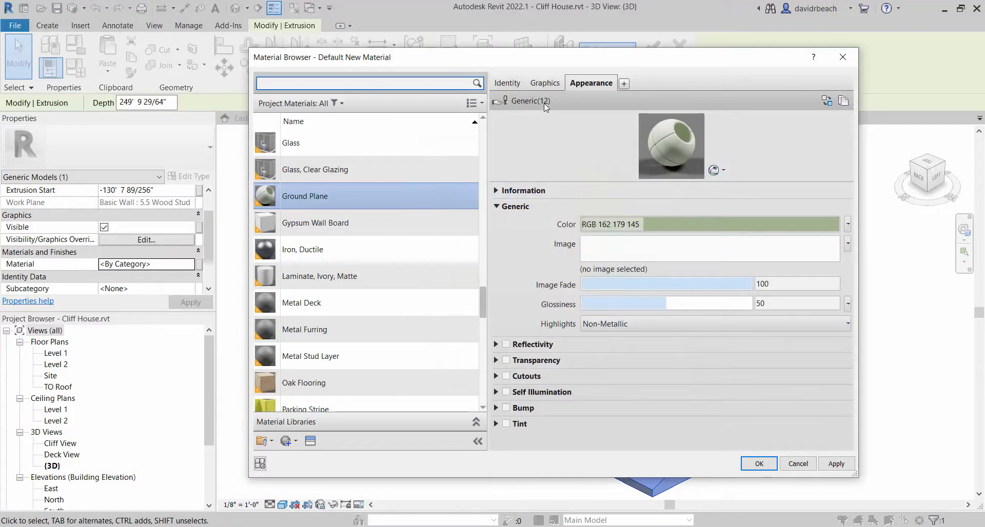
Make the Ground Plane material's shading use its render appearance and apply the material to the terrain extrusion
left_click(545, 83)
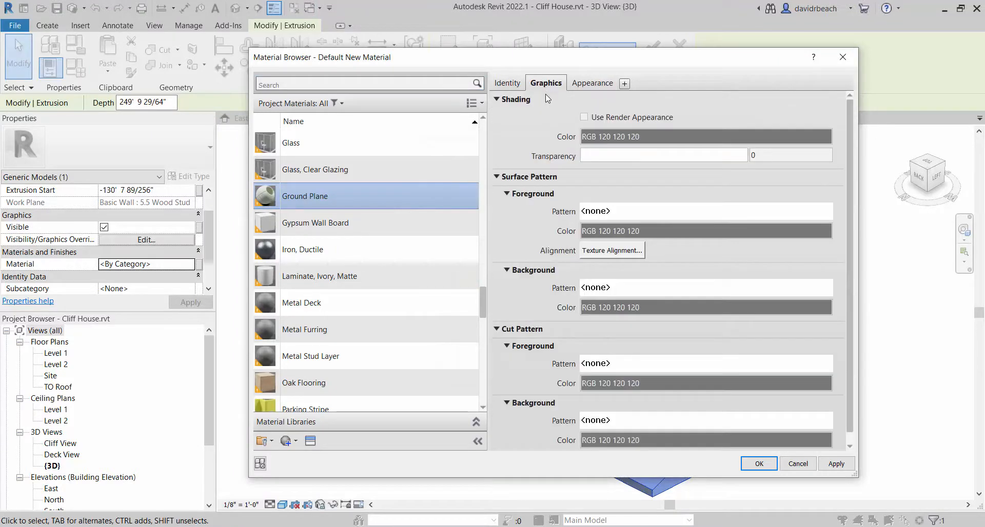
left_click(584, 117)
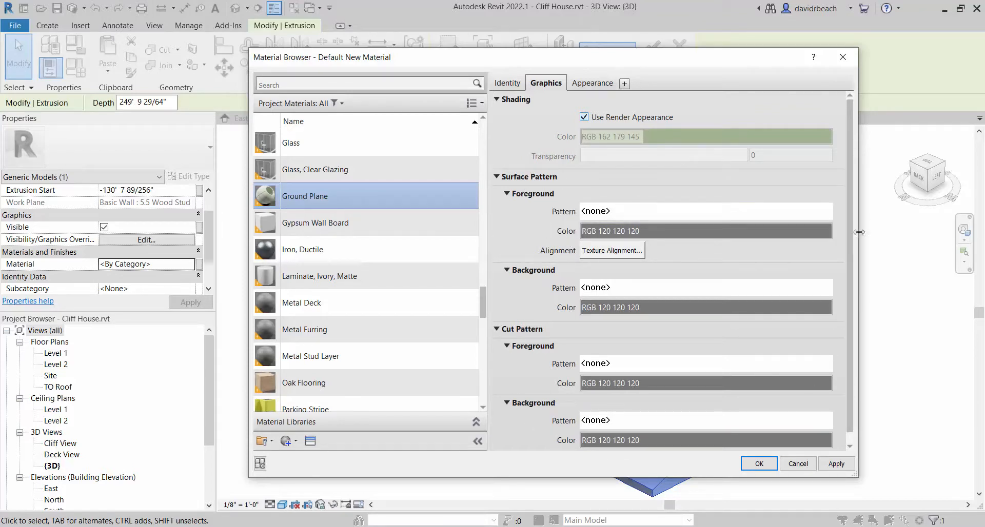
scroll(831, 241, "down", 1)
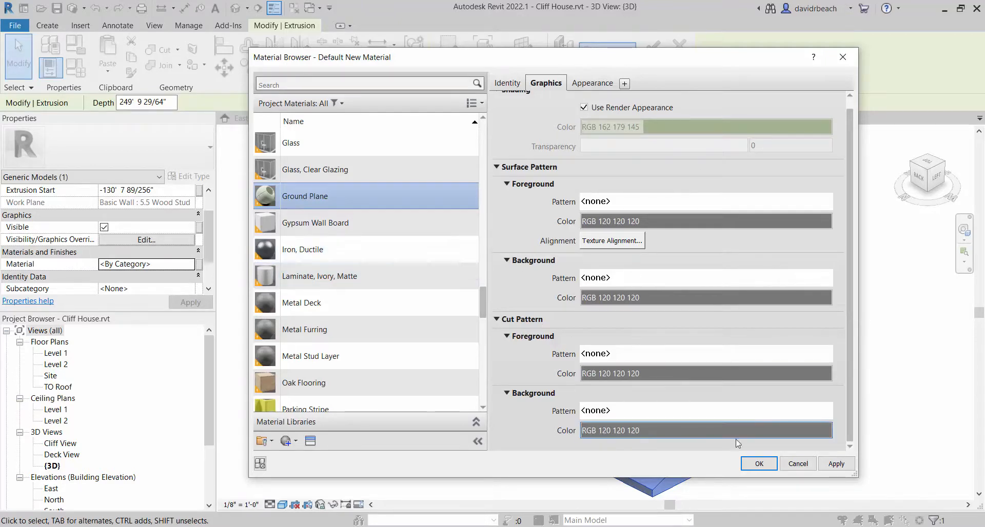
left_click(758, 466)
left_click(438, 455)
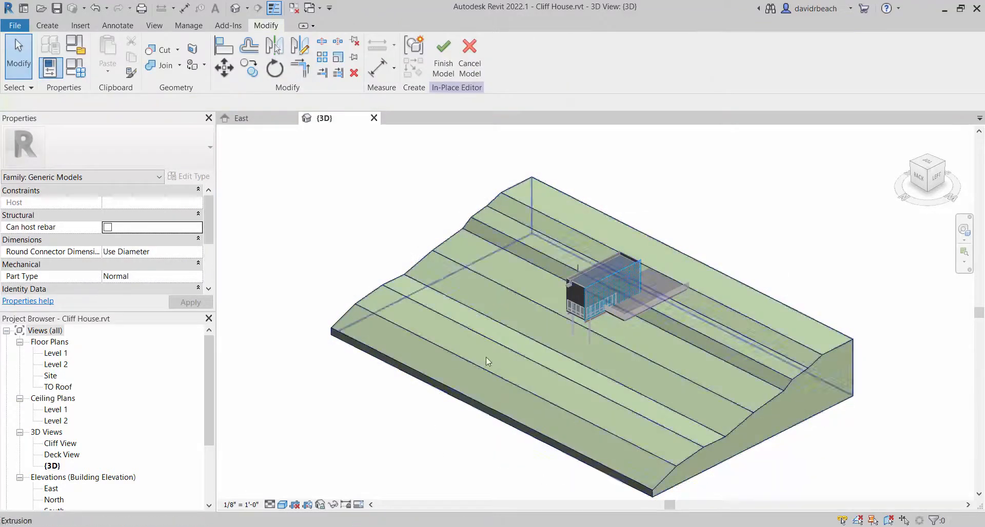
Examine the house up close, from its support columns and deck around to the wall with the vertical pipe
scroll(669, 344, "up", 2)
scroll(668, 340, "up", 1)
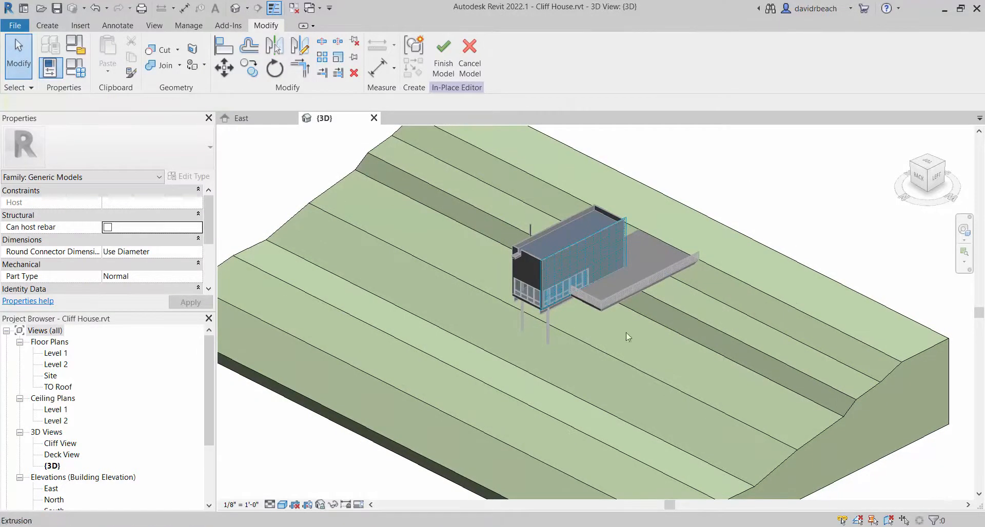
scroll(660, 203, "up", 2)
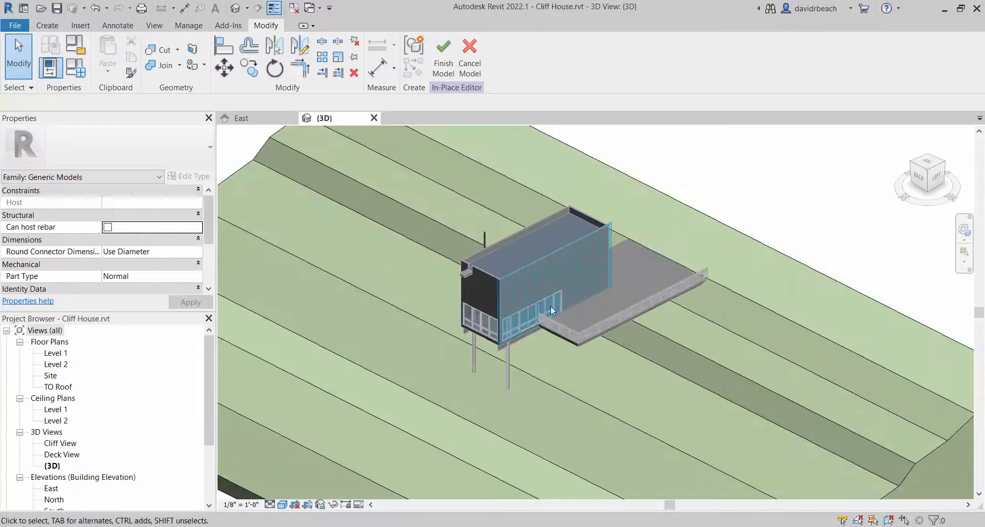
scroll(518, 380, "up", 7)
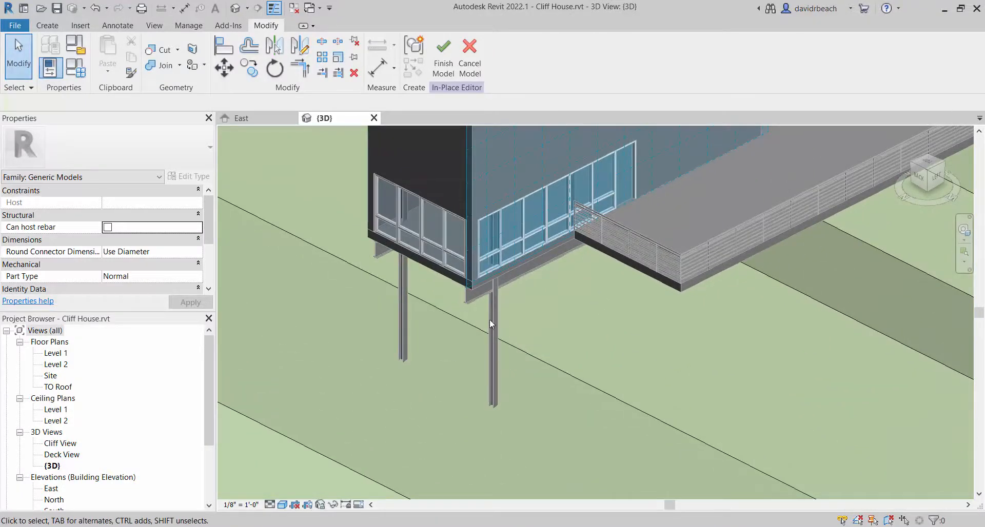
middle_click_drag(442, 309, 465, 280, "shift")
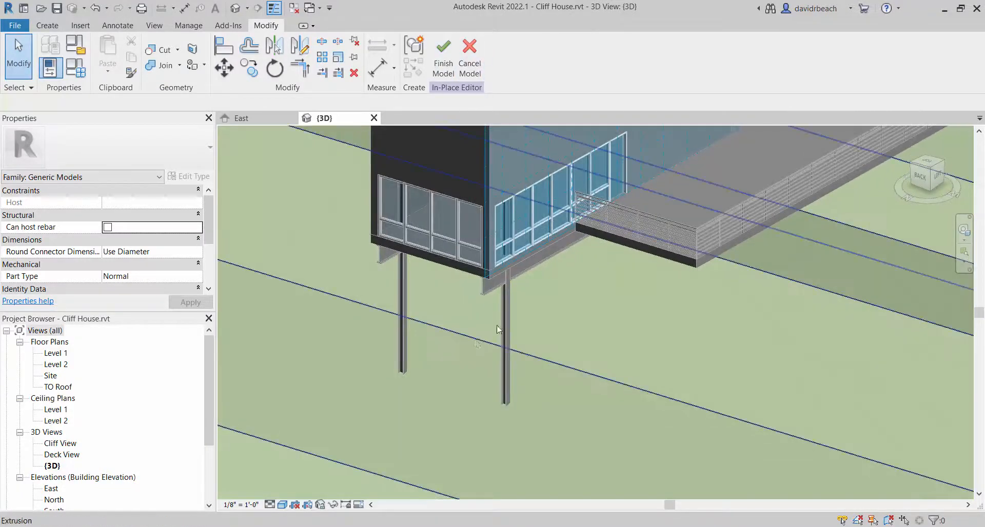
middle_click_drag(507, 328, 482, 162, "shift")
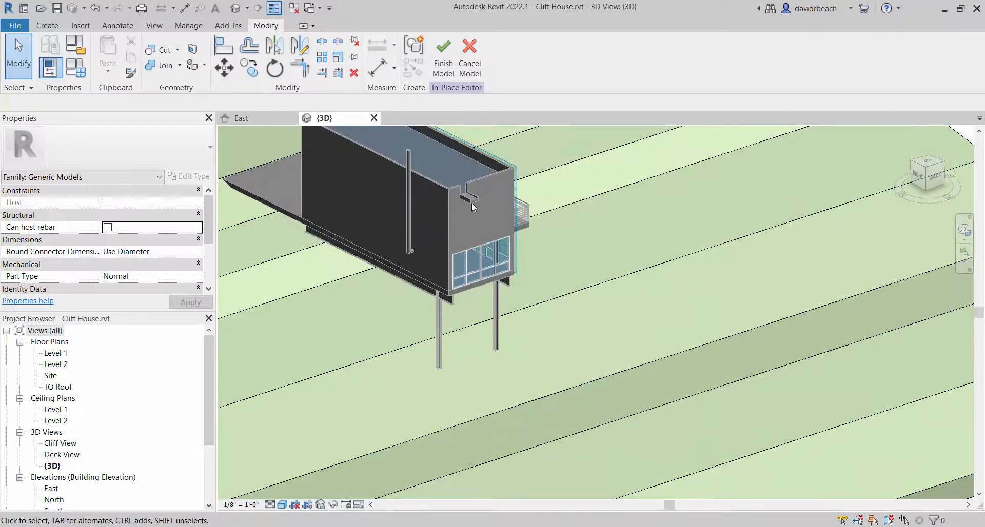
middle_click_drag(422, 221, 438, 244)
scroll(438, 244, "up", 3)
middle_click_drag(513, 249, 589, 295)
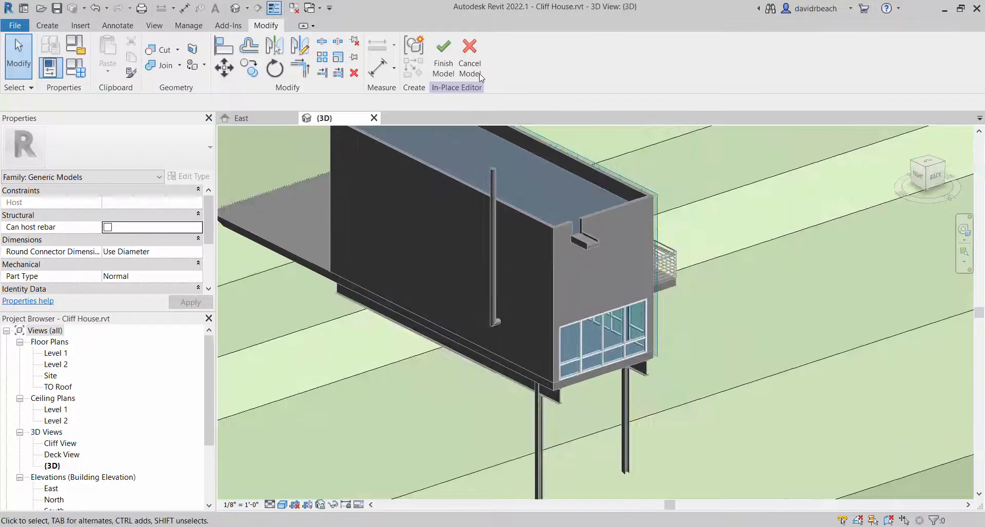
Finish the terrain's in-place edit and open the vertical pipe beside the house's dark wall for in-place editing
left_click(442, 64)
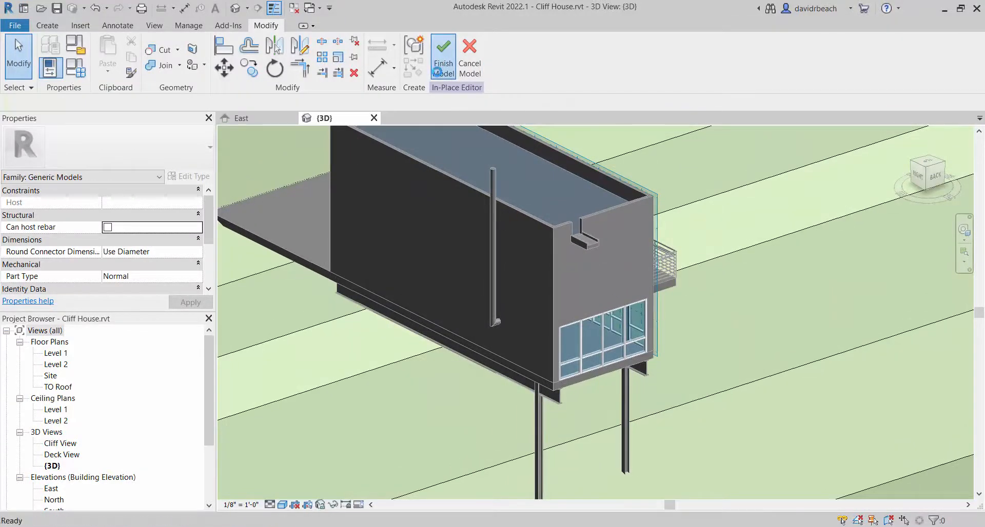
left_click(498, 176)
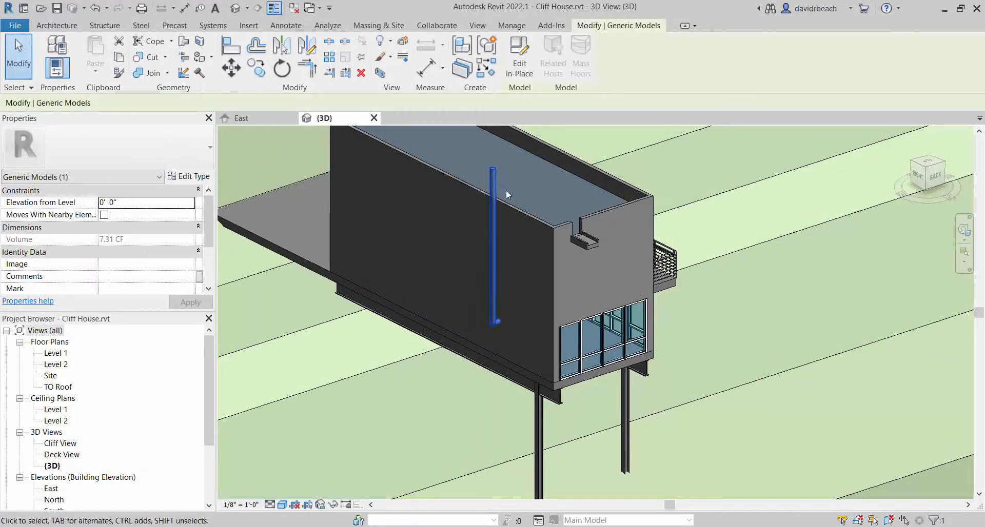
left_click(519, 56)
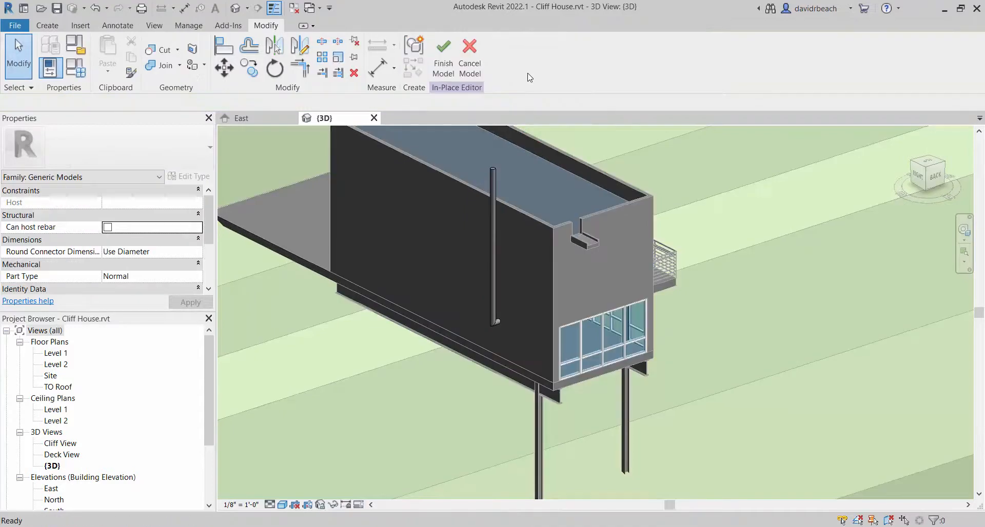
Create a new material named Stack for the vertical pipe's sweep
left_click(494, 175)
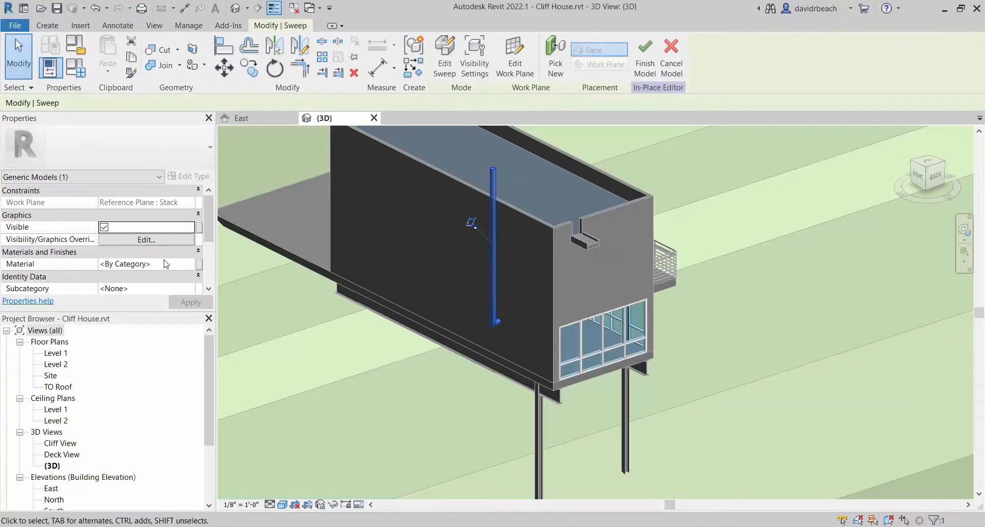
left_click(174, 264)
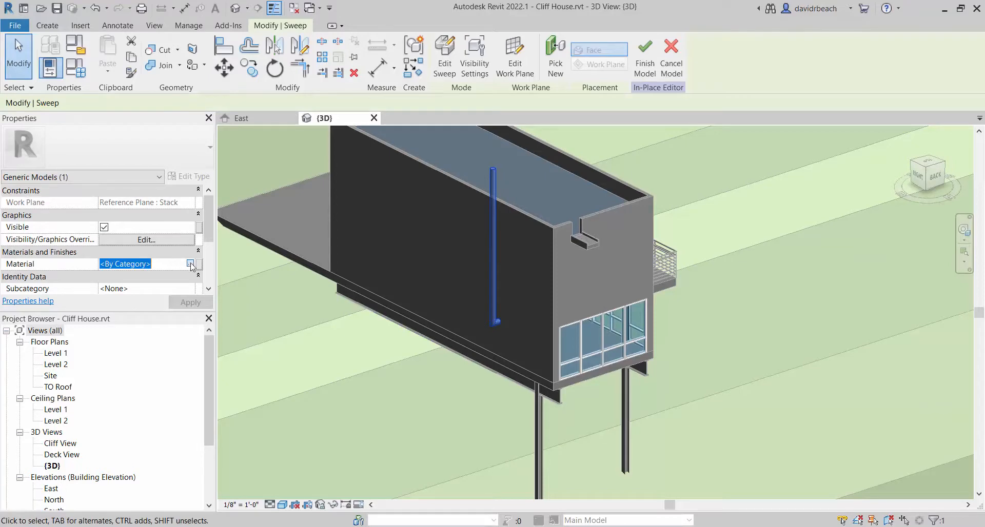
left_click(192, 264)
left_click(302, 374)
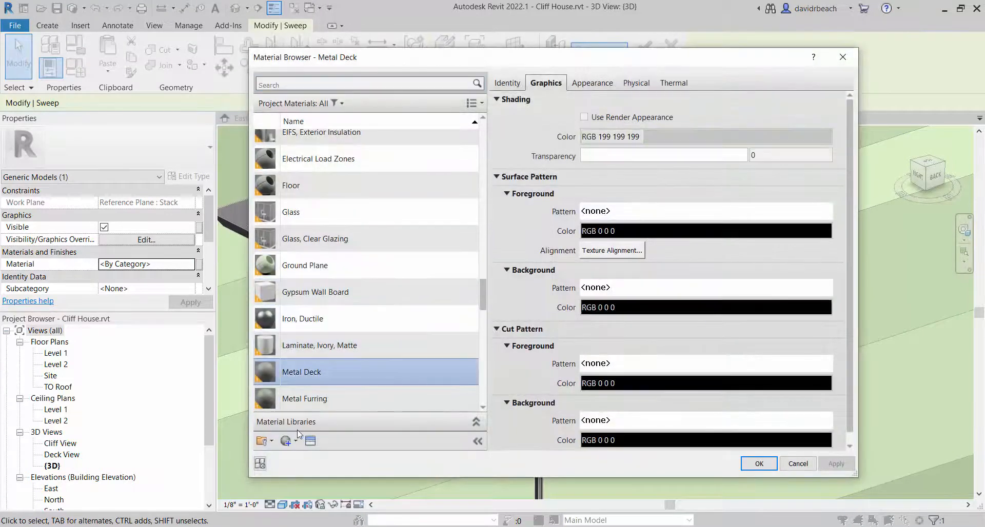
left_click(296, 442)
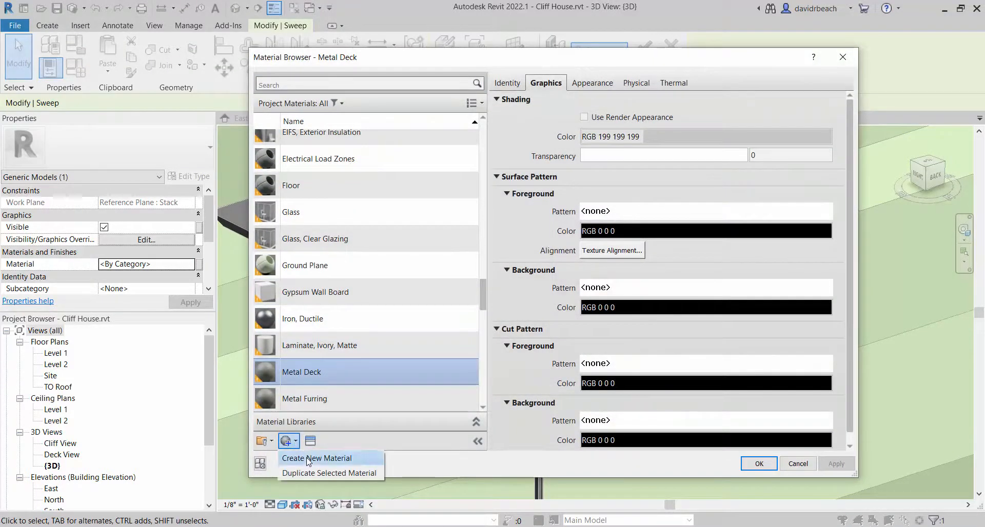
left_click(307, 458)
right_click(320, 269)
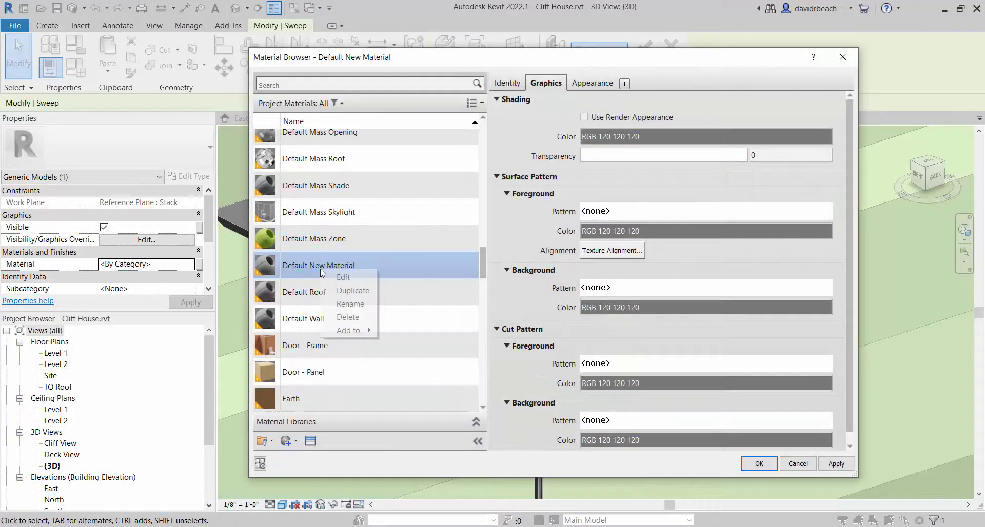
left_click(338, 304)
type("Stack")
key("Return")
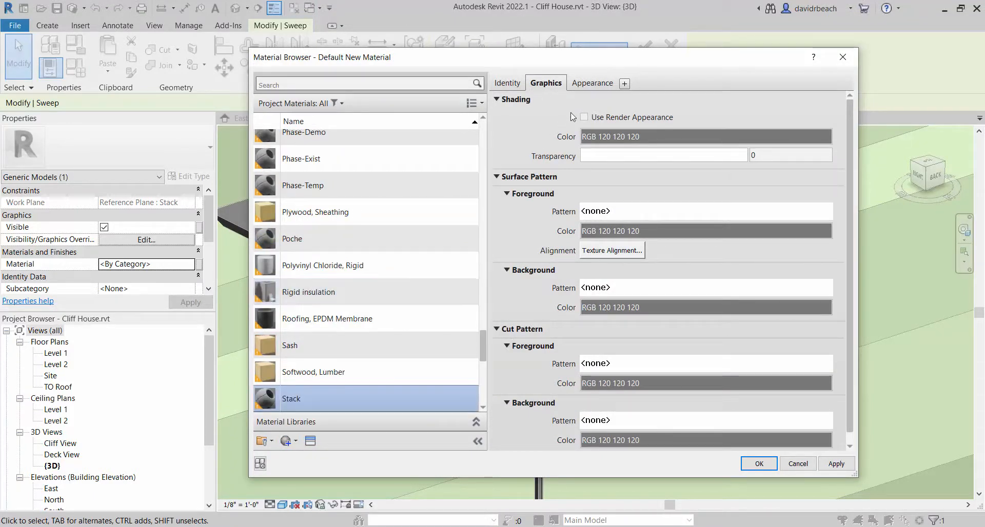
Set the Stack material's generic appearance color to dark gray, RGB 77 77 77
left_click(592, 83)
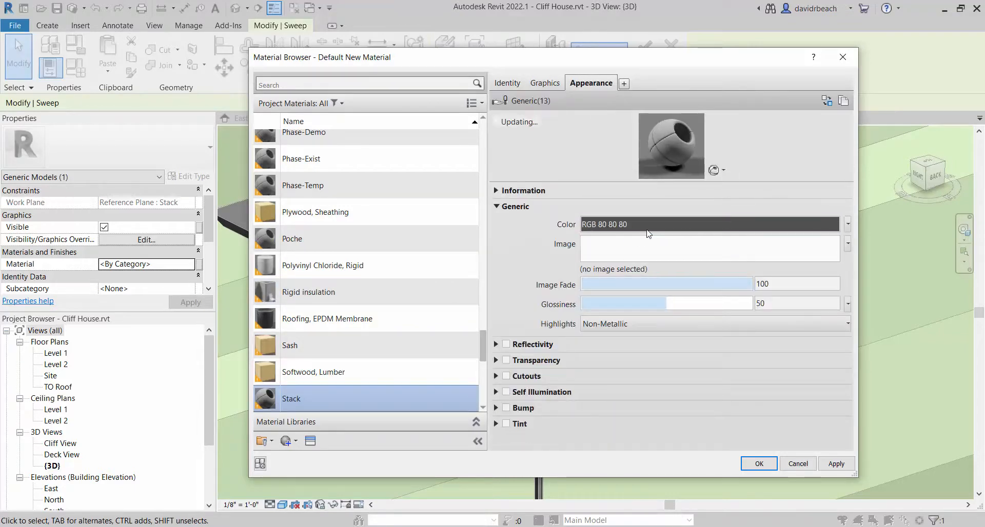
left_click(669, 223)
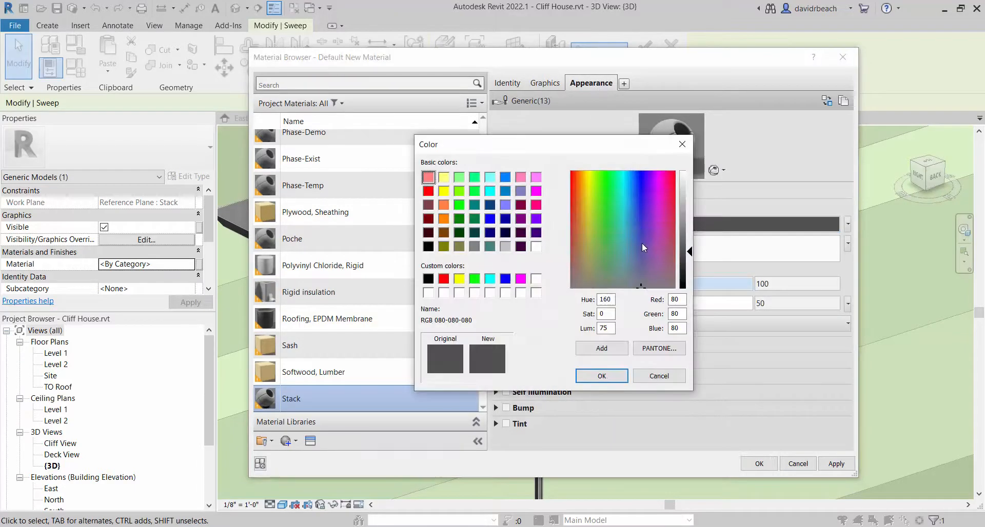
left_click_drag(686, 259, 687, 255)
left_click(601, 376)
Make the Stack material's shading use its render appearance and apply the material to the pipe sweep
left_click(536, 89)
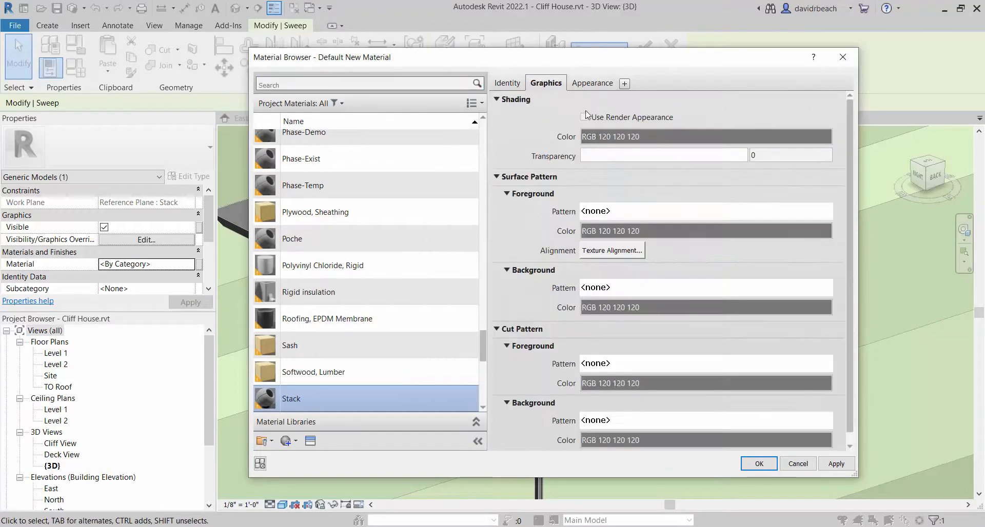
left_click(584, 116)
left_click(752, 458)
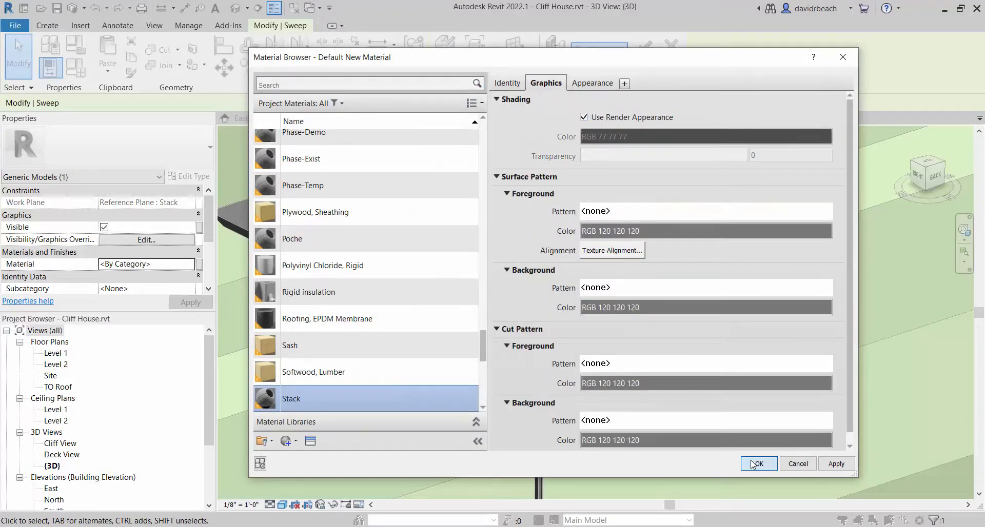
left_click(357, 359)
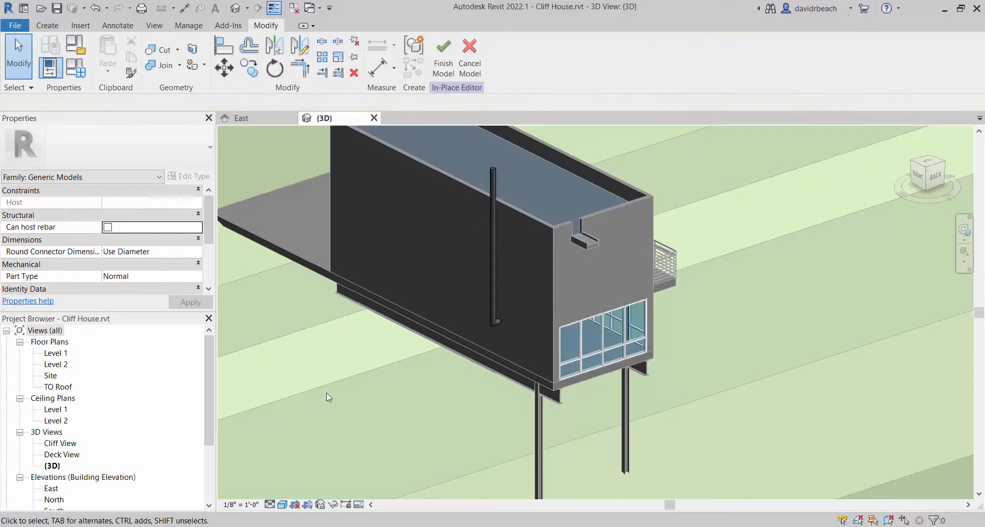
Switch to the browser's ArchDaily gallery and go through the Cliff House photos up to photo 9 to examine the exterior metal parts
key("alt+Tab")
key("alt+Tab")
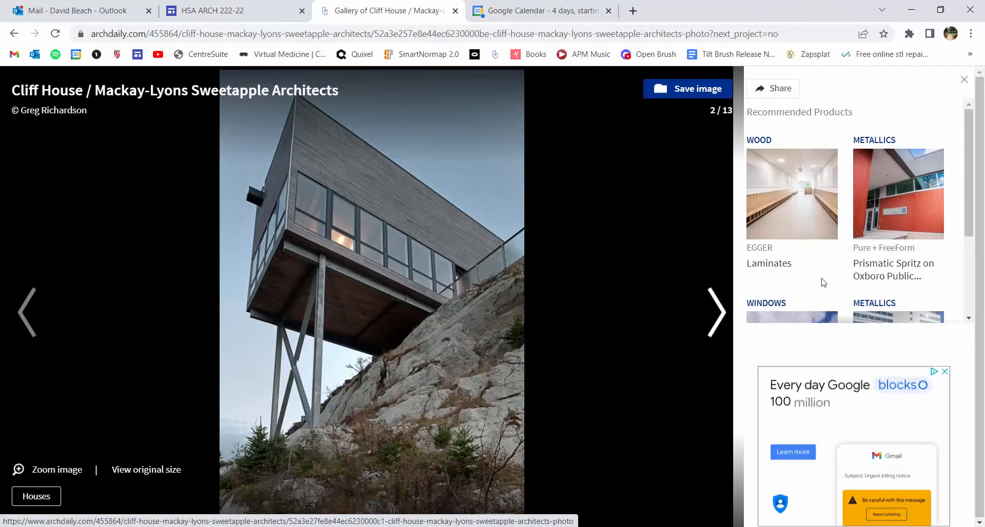
left_click(717, 311)
left_click(717, 312)
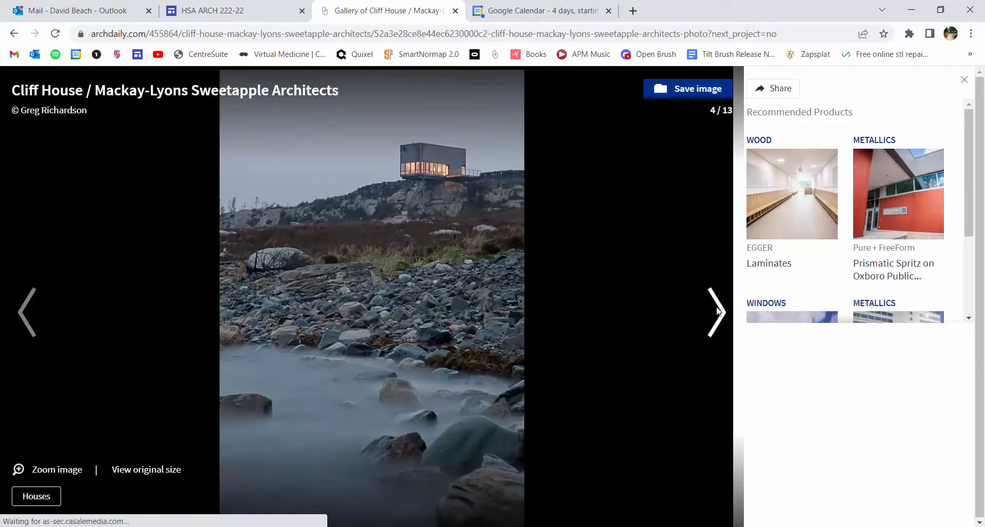
left_click(716, 311)
left_click(717, 311)
left_click(717, 311)
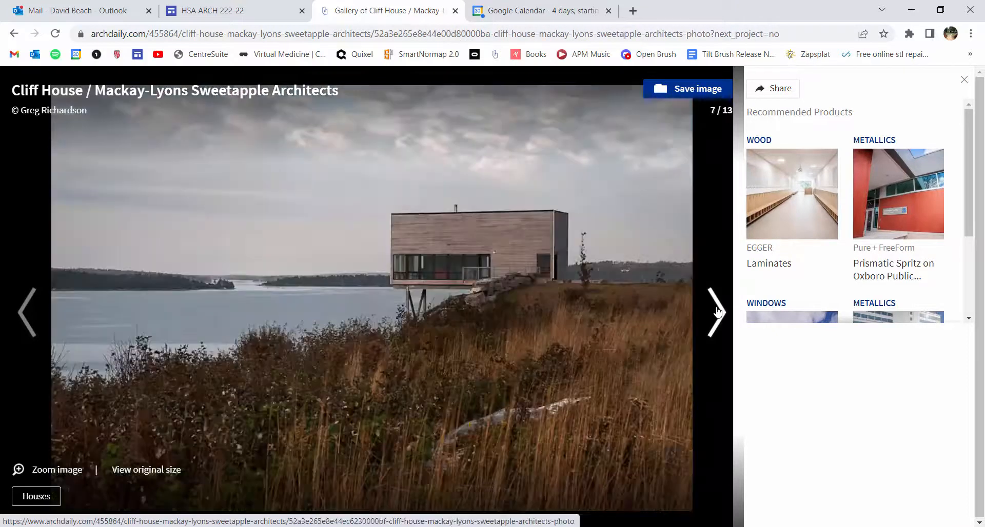
left_click(716, 311)
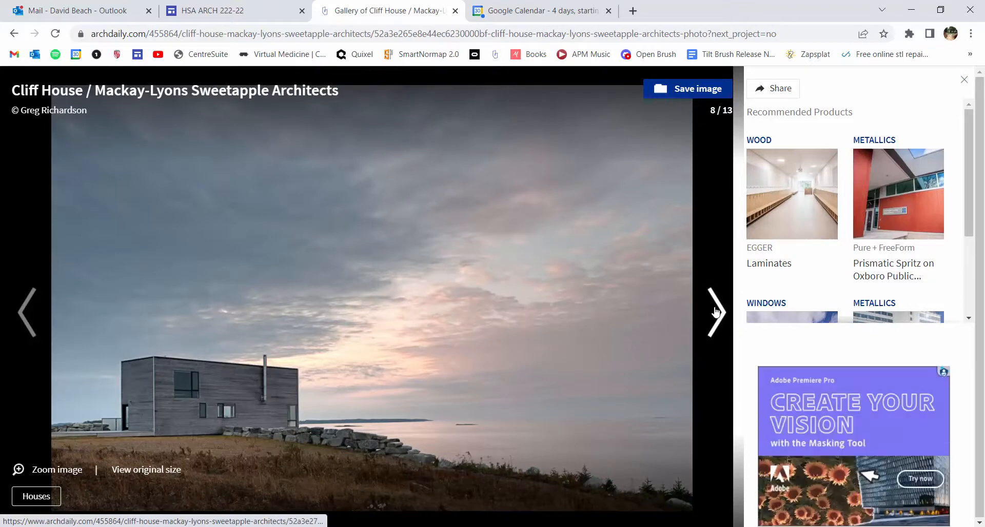
left_click(715, 311)
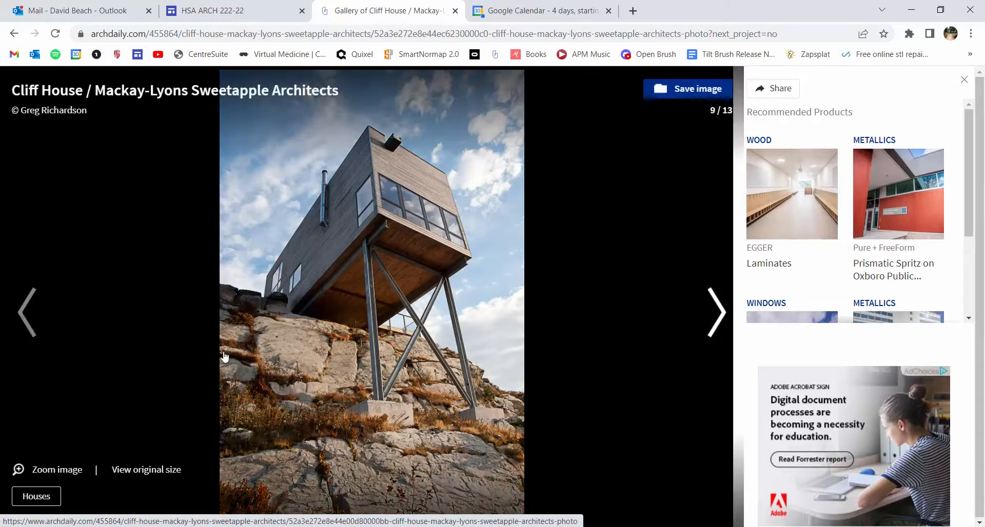
Switch back to Revit, finish the pipe's in-place edit, and open the scupper at the parapet notch for in-place editing
key("alt+Tab")
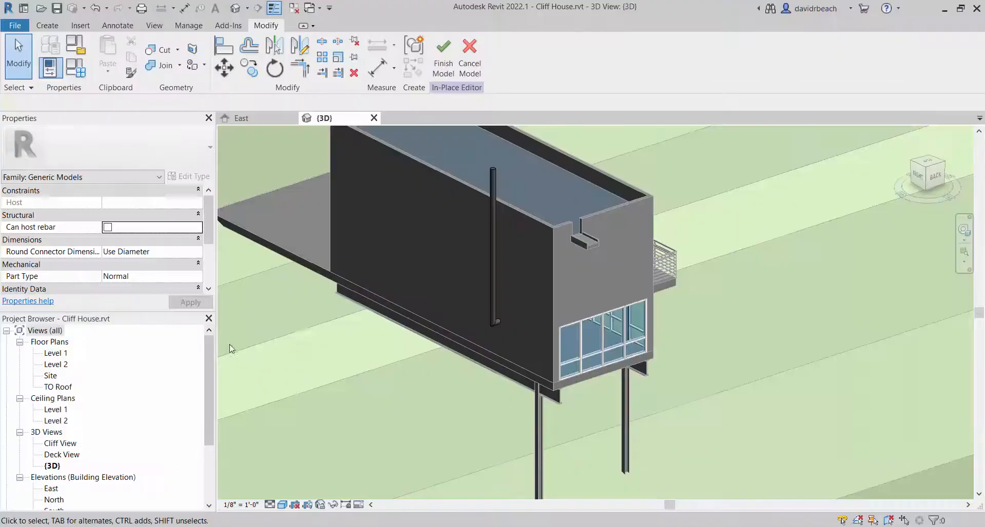
left_click(443, 55)
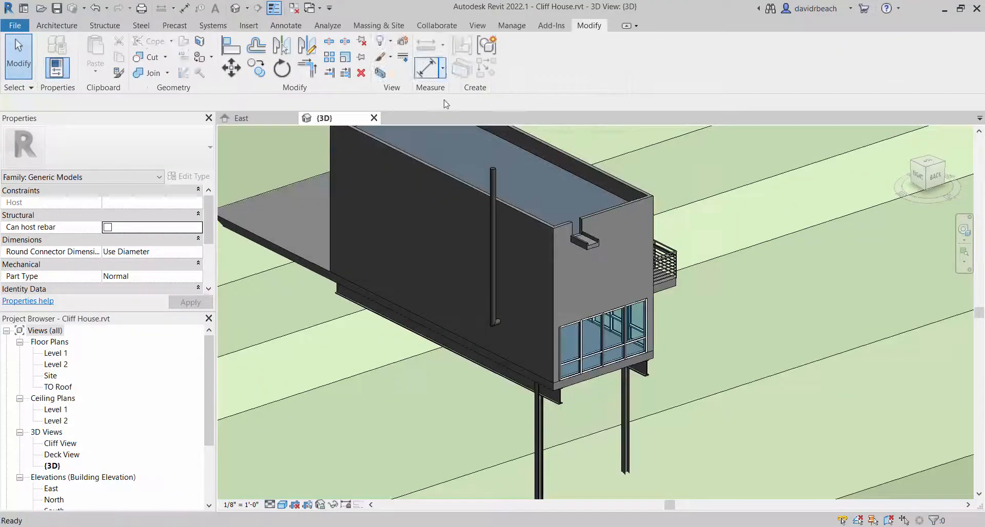
left_click(590, 244)
scroll(592, 241, "up", 6)
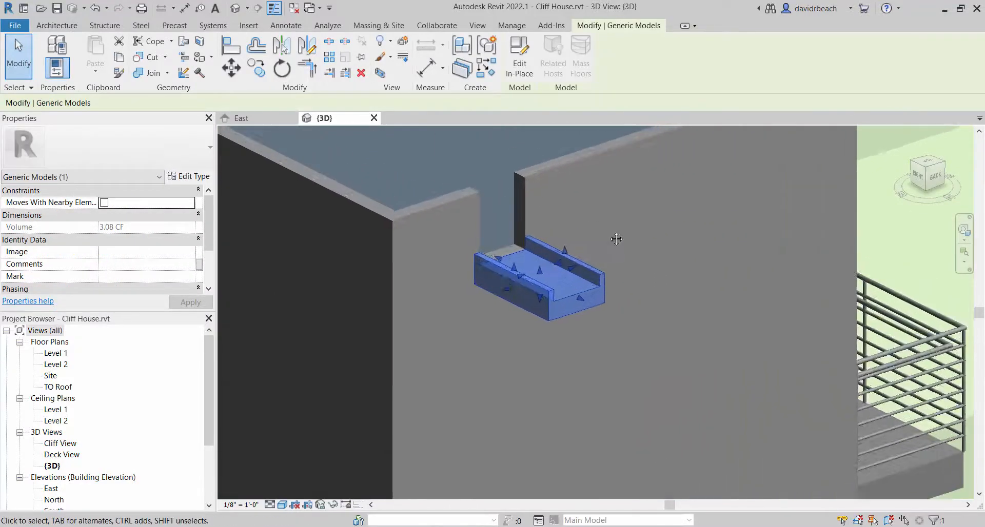
left_click(519, 56)
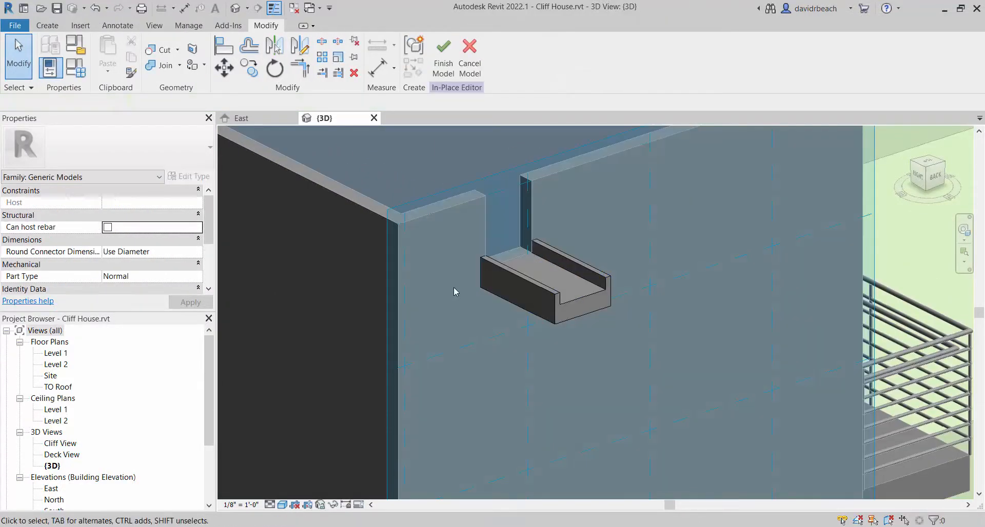
Create a new material named Metal Trim for the scupper's extrusion
left_click(553, 311)
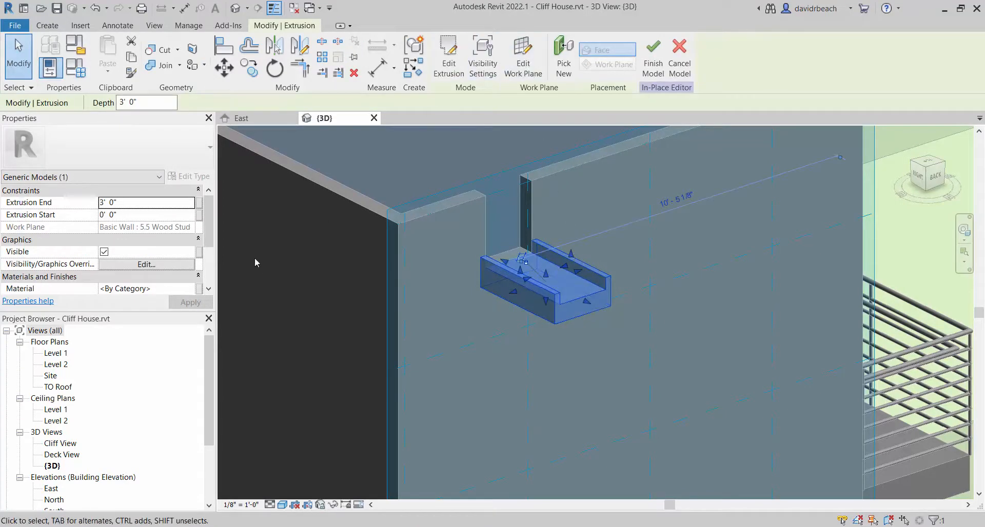
scroll(206, 237, "down", 1)
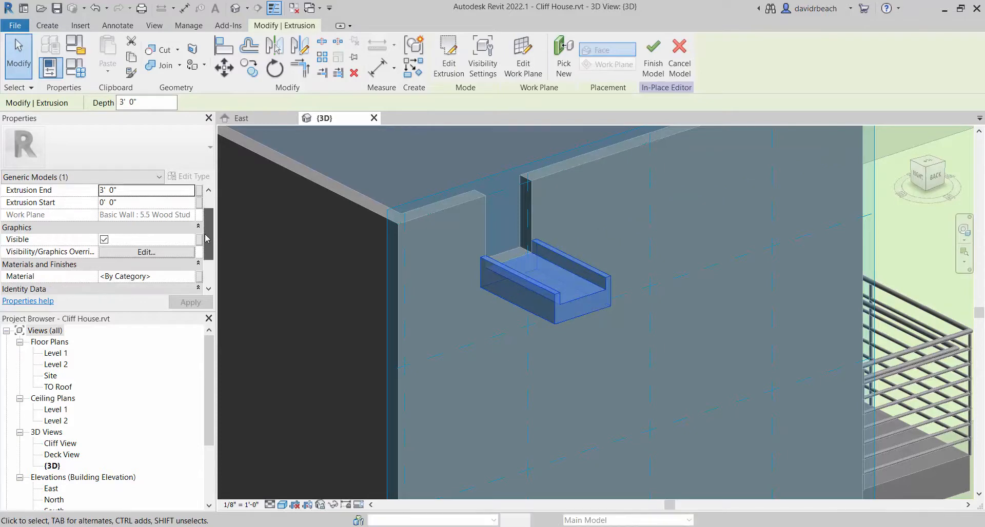
left_click(168, 277)
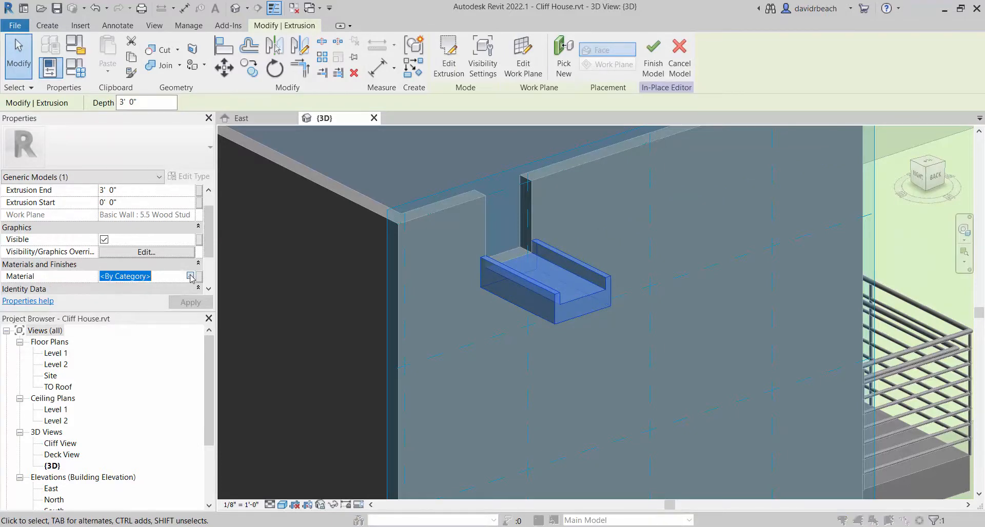
left_click(191, 277)
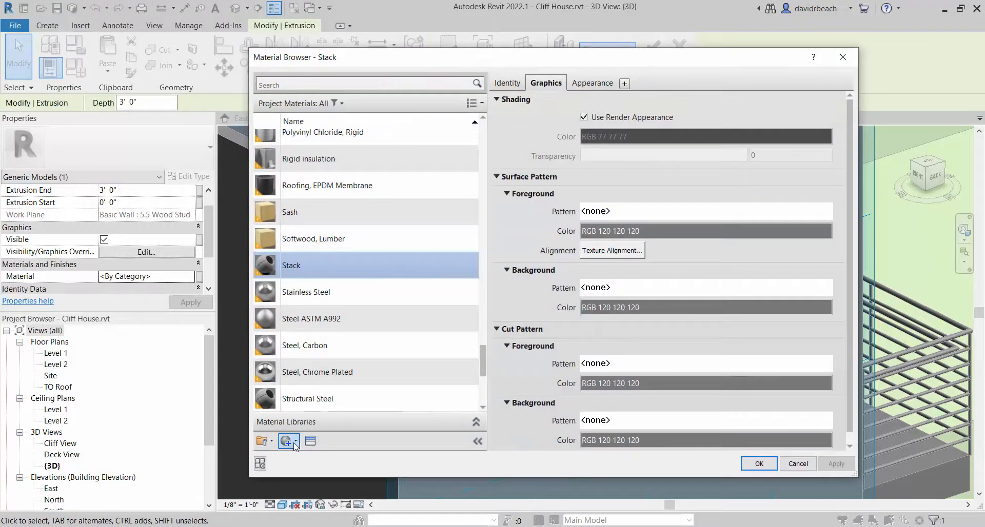
left_click(287, 441)
left_click(313, 455)
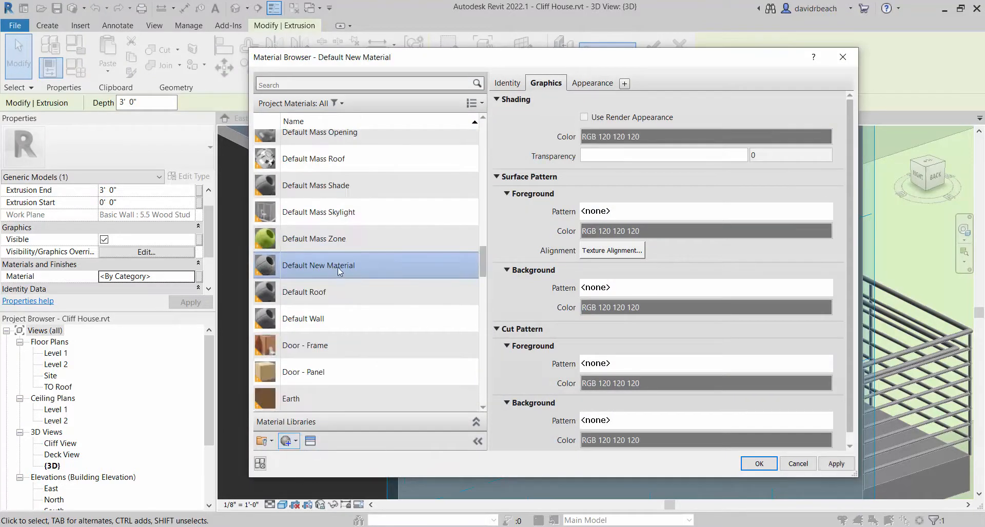
right_click(298, 255)
left_click(319, 292)
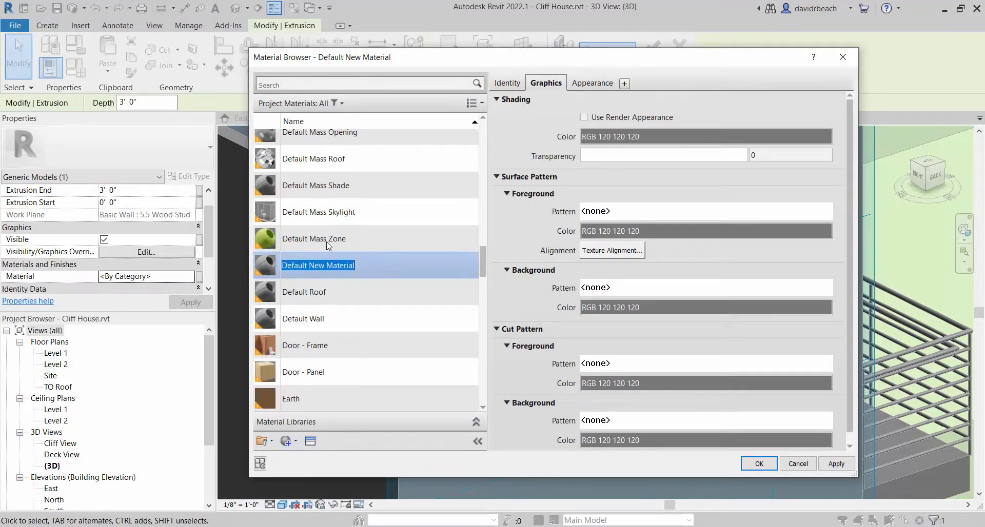
type("Metal Trim")
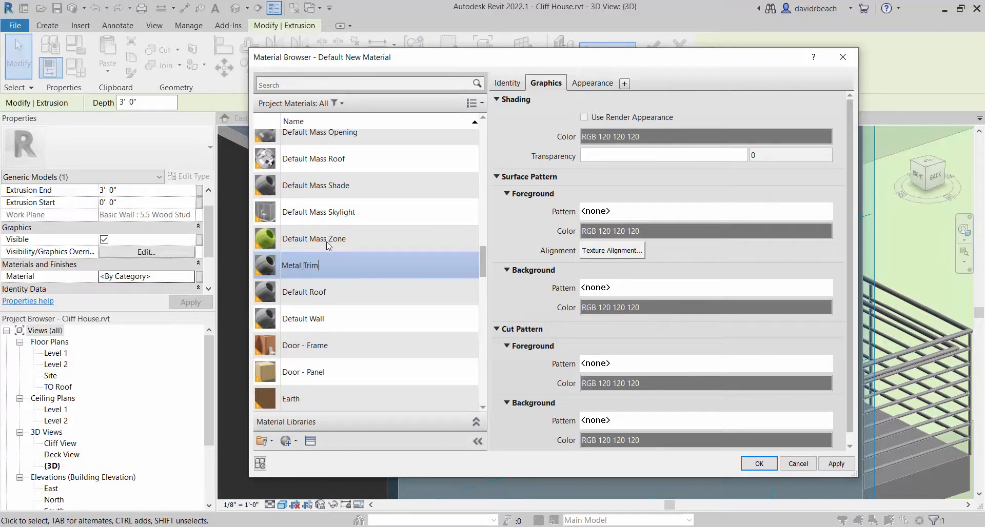
Check the reference photo in the browser, and back in Revit set the Metal Trim material's generic appearance color to near-black, RGB 32 32 32
key("alt+Tab")
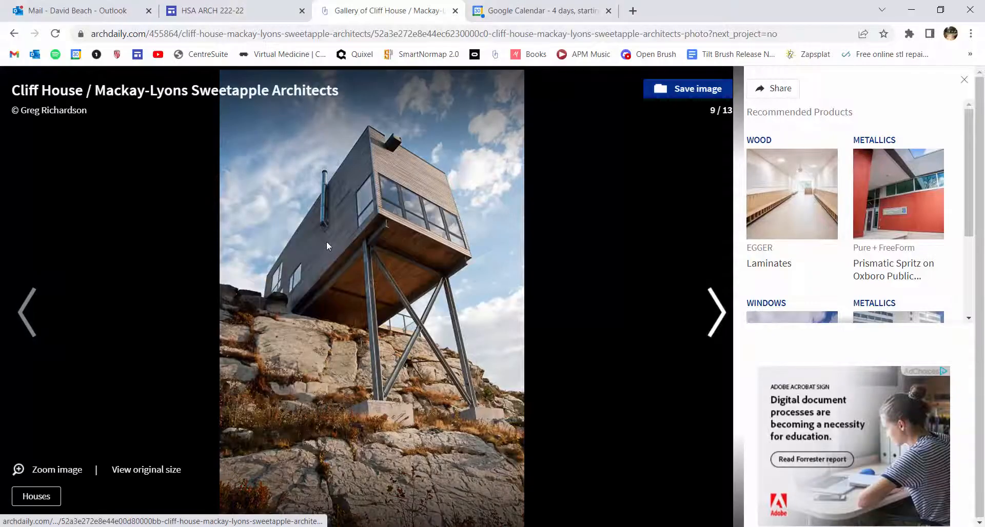
mouse_move(359, 119)
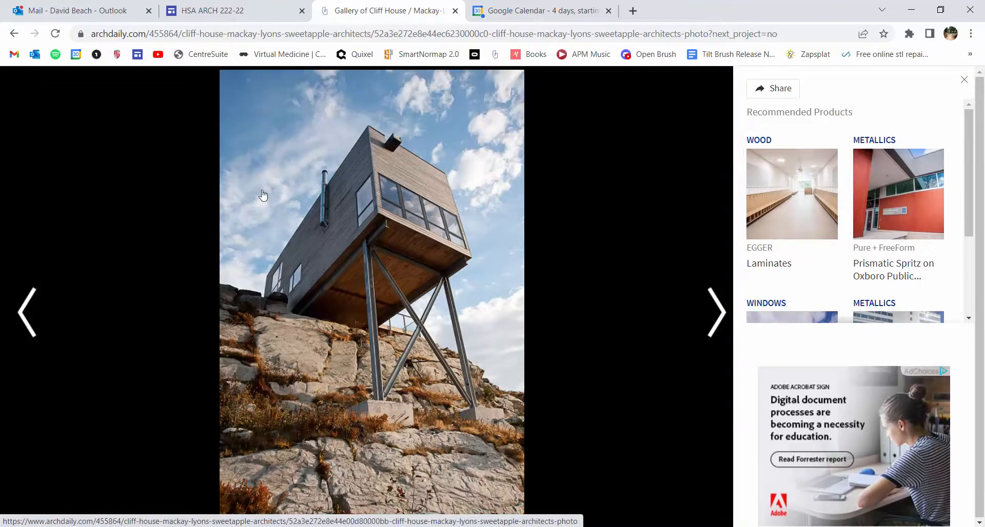
key("alt+Tab")
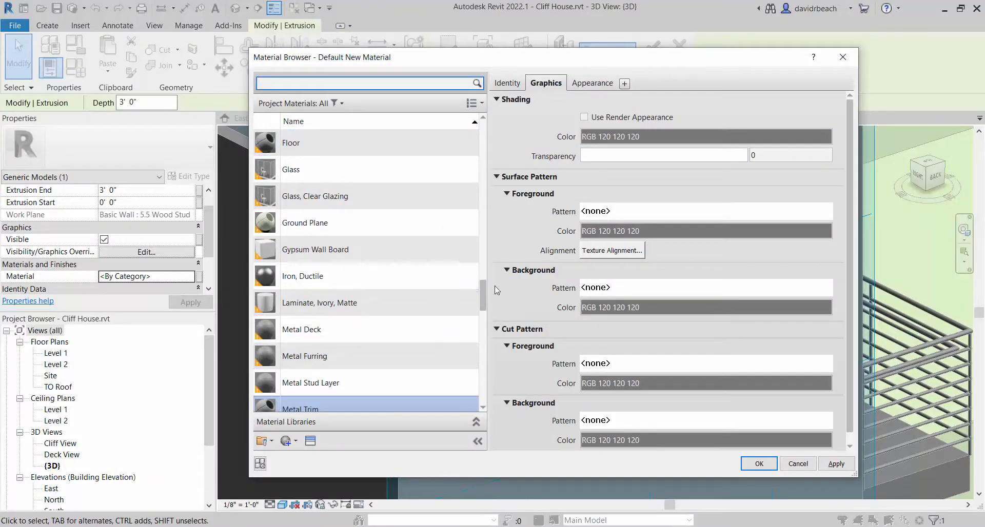
left_click_drag(484, 291, 485, 302)
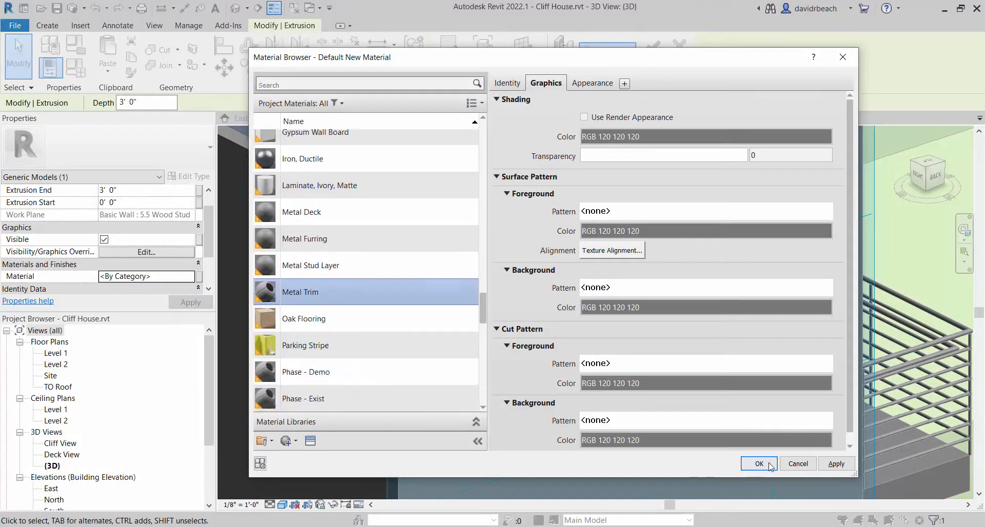
left_click(599, 84)
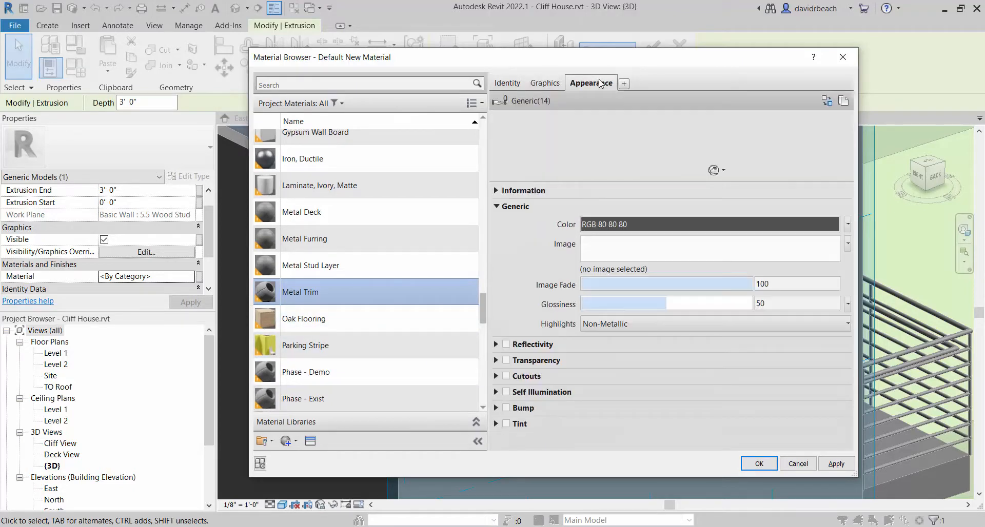
left_click(700, 226)
left_click_drag(688, 250, 690, 276)
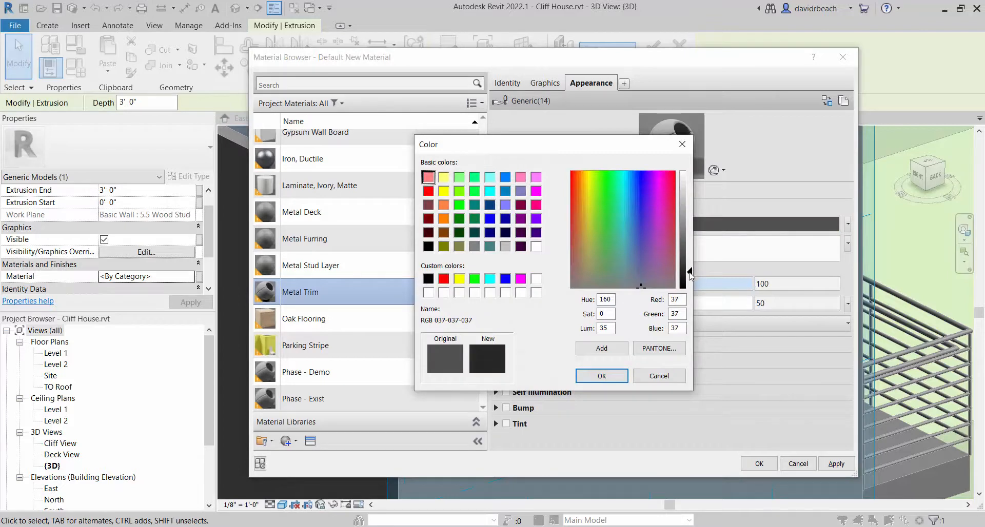
left_click(599, 377)
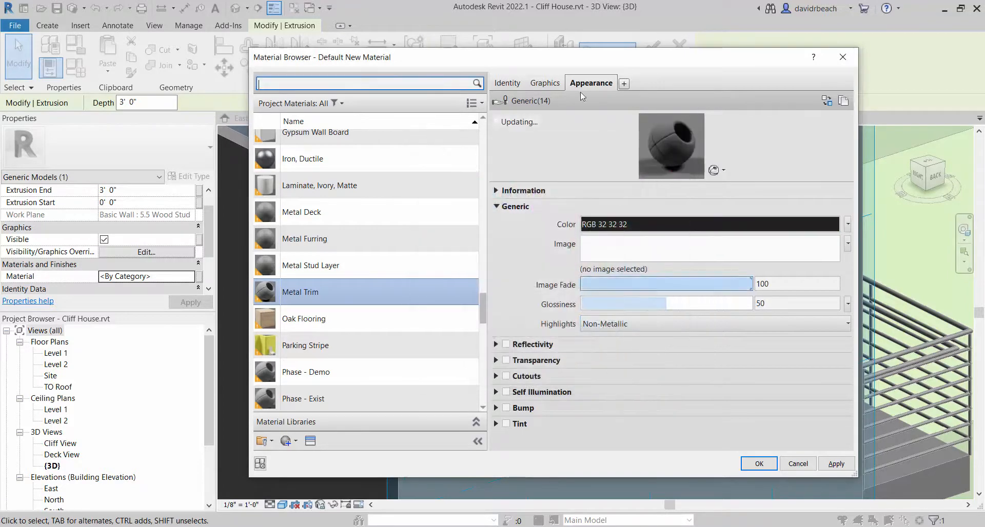
Use the render appearance for Metal Trim's shading and assign the material to the scupper's extrusion
left_click(547, 84)
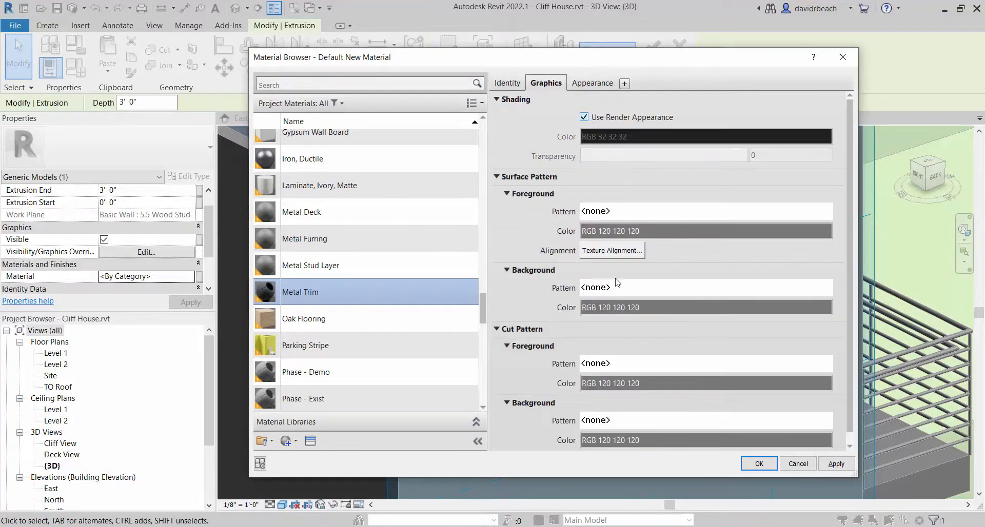
left_click(759, 463)
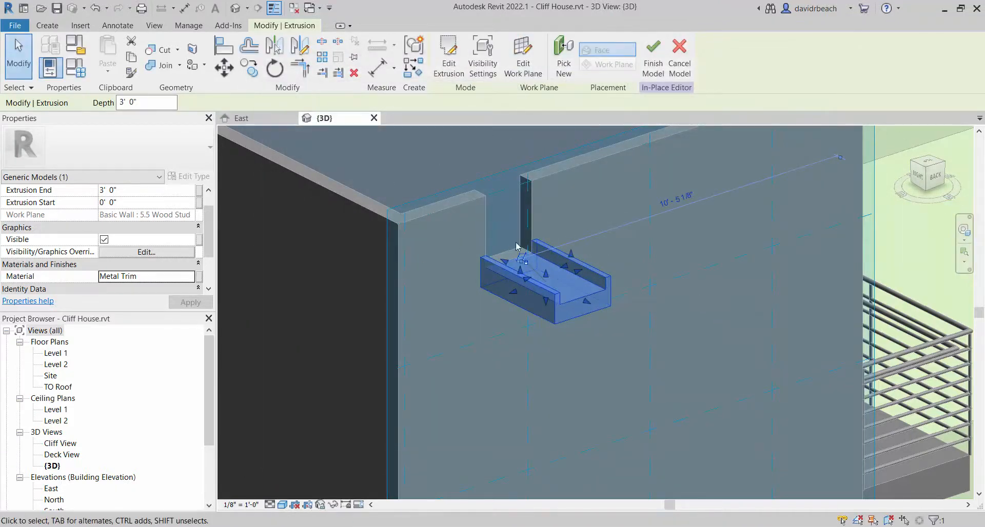
scroll(764, 250, "down", 1)
left_click(751, 244)
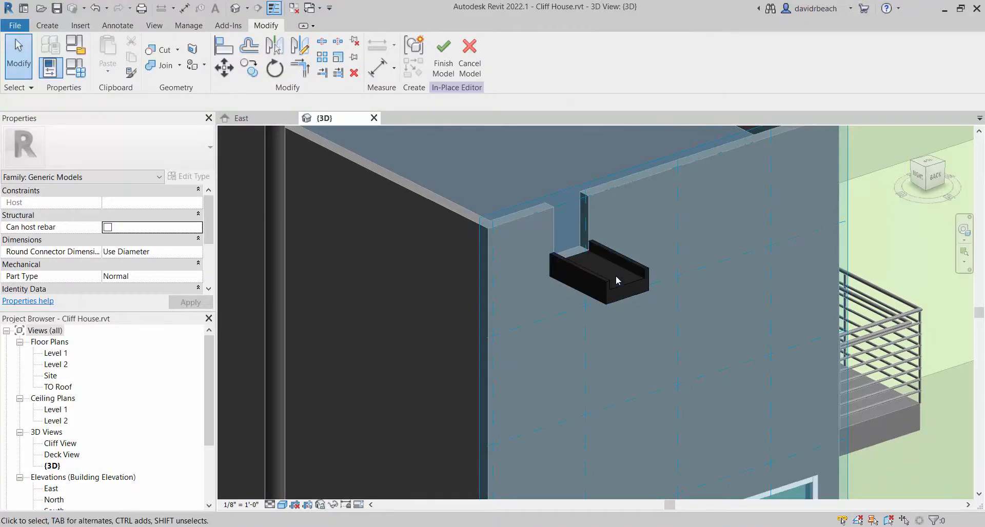
scroll(622, 279, "up", 2)
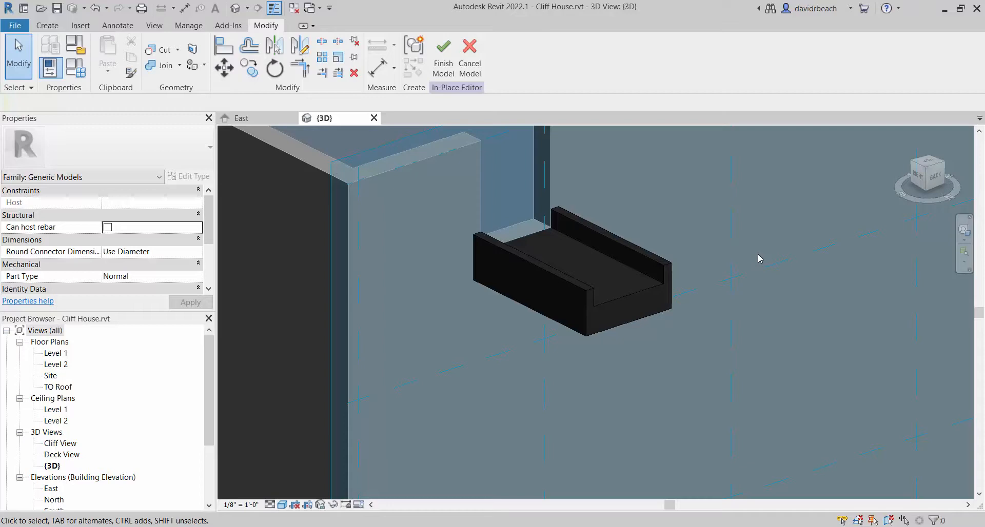
scroll(528, 203, "down", 2)
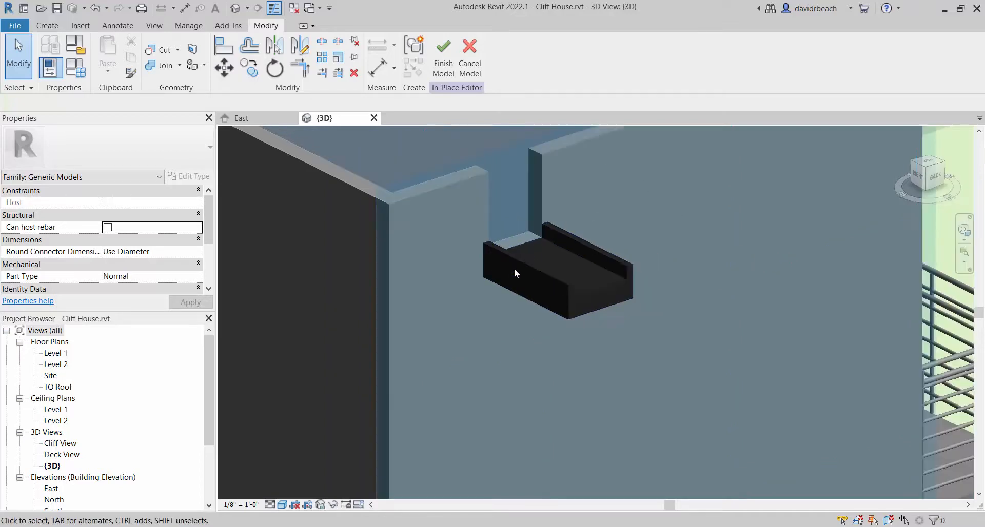
middle_click_drag(515, 272, 600, 278)
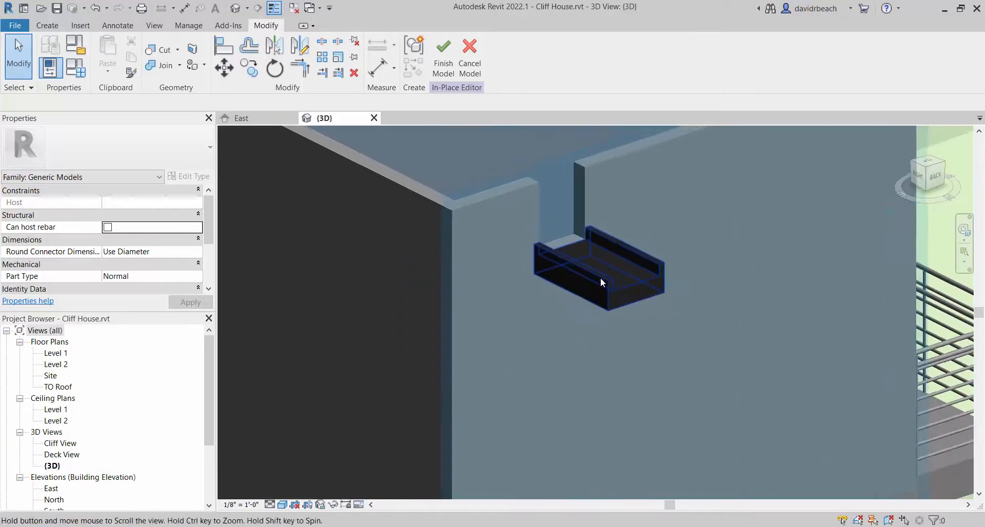
left_click(187, 26)
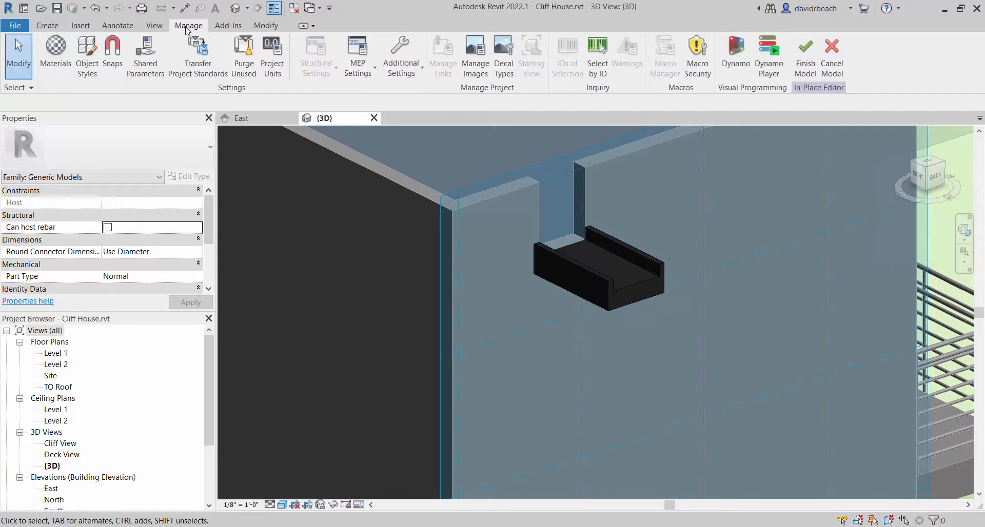
left_click(260, 29)
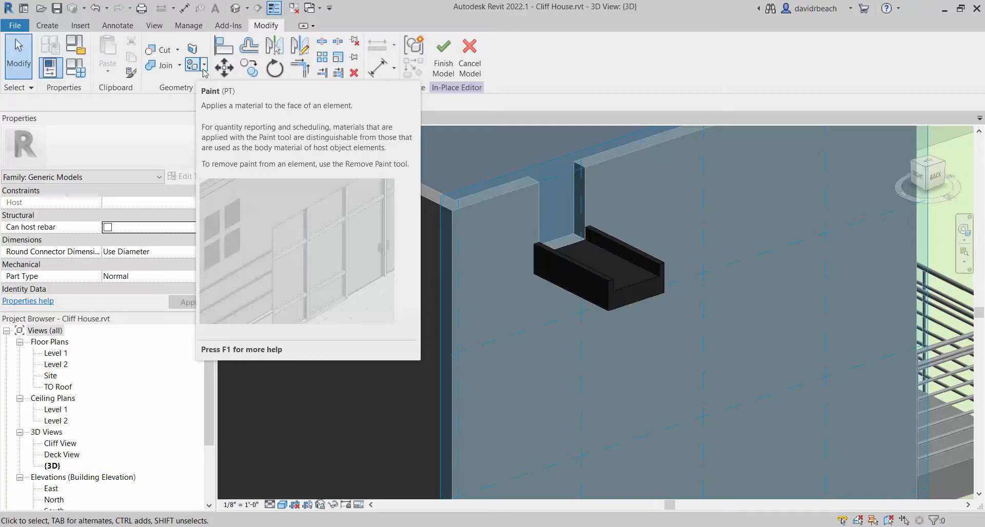
scroll(366, 231, "down", 1)
middle_click_drag(370, 229, 454, 223)
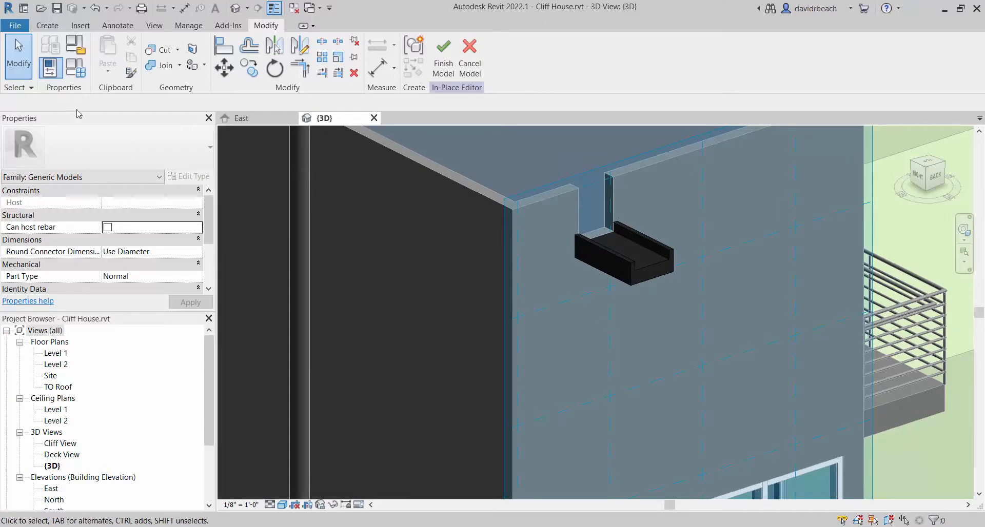
left_click(50, 26)
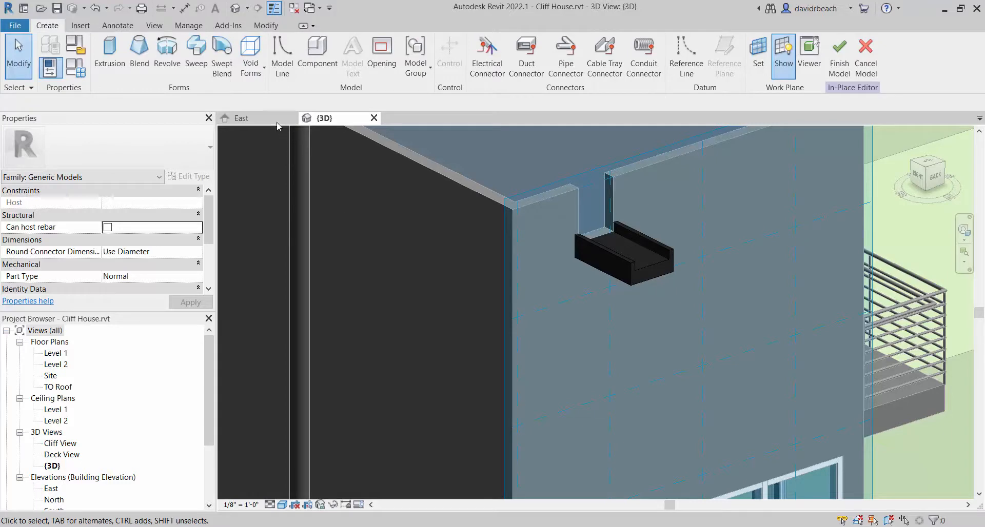
left_click(263, 28)
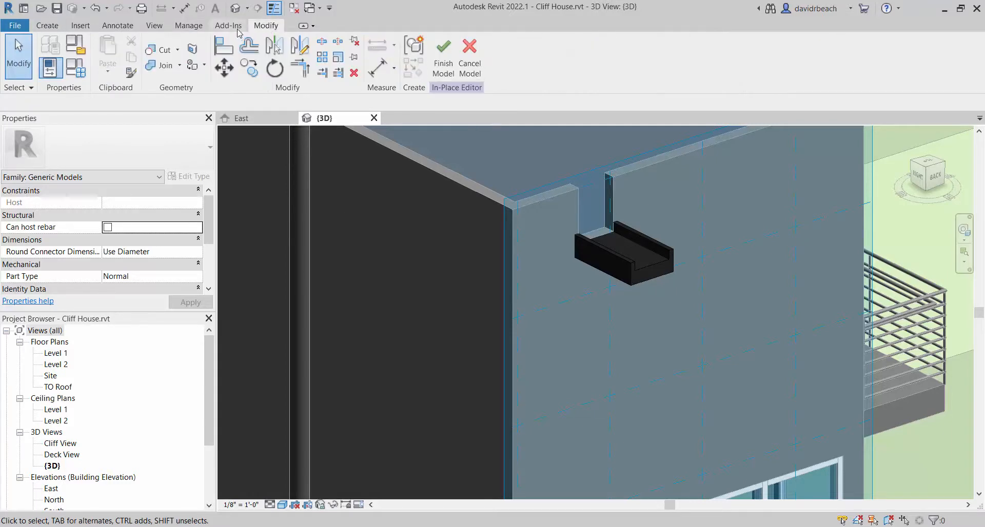
Create a new project material named Wood Siding in the Material Browser
left_click(194, 29)
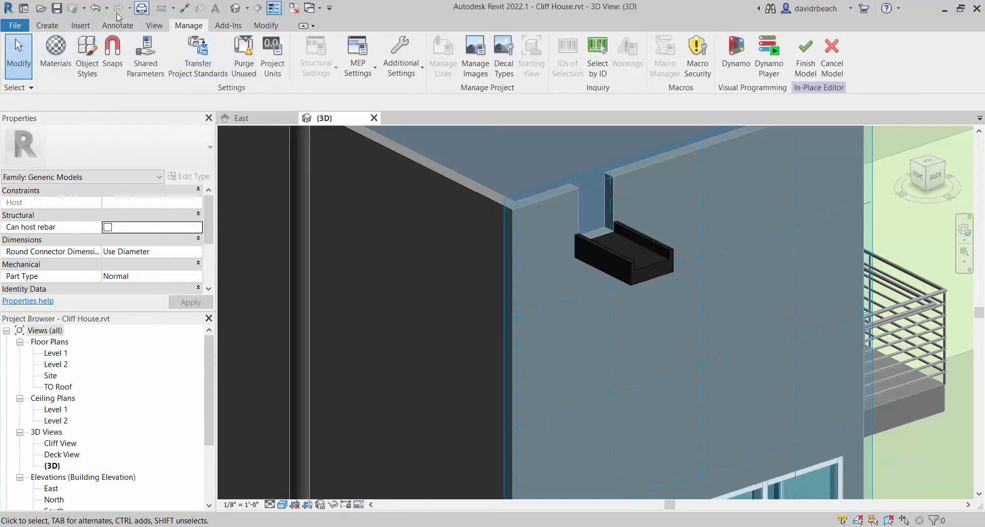
left_click(56, 51)
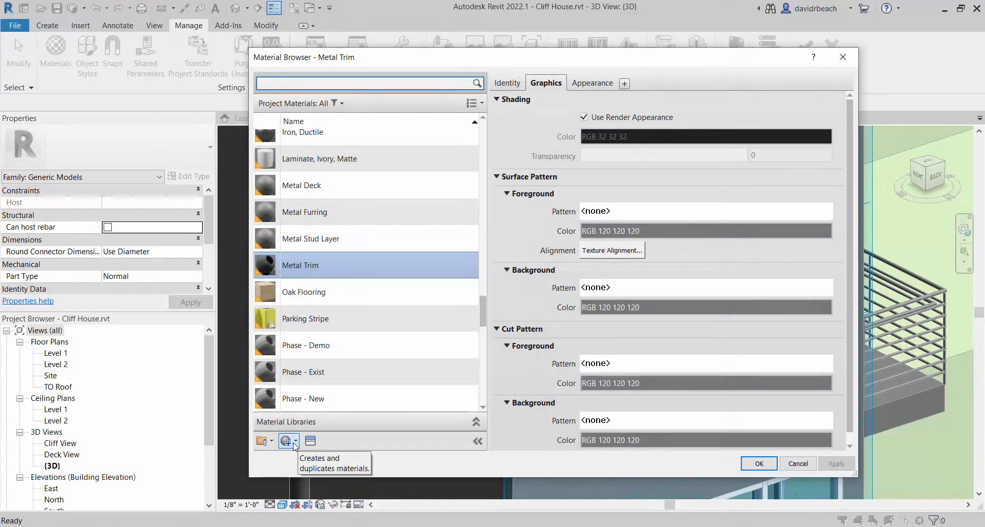
left_click_drag(390, 57, 296, 58)
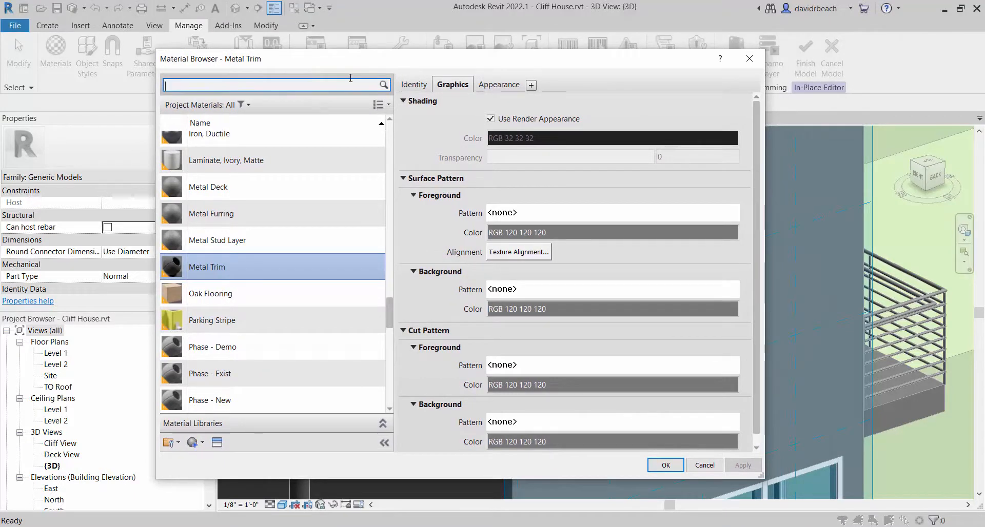
scroll(254, 225, "up", 1)
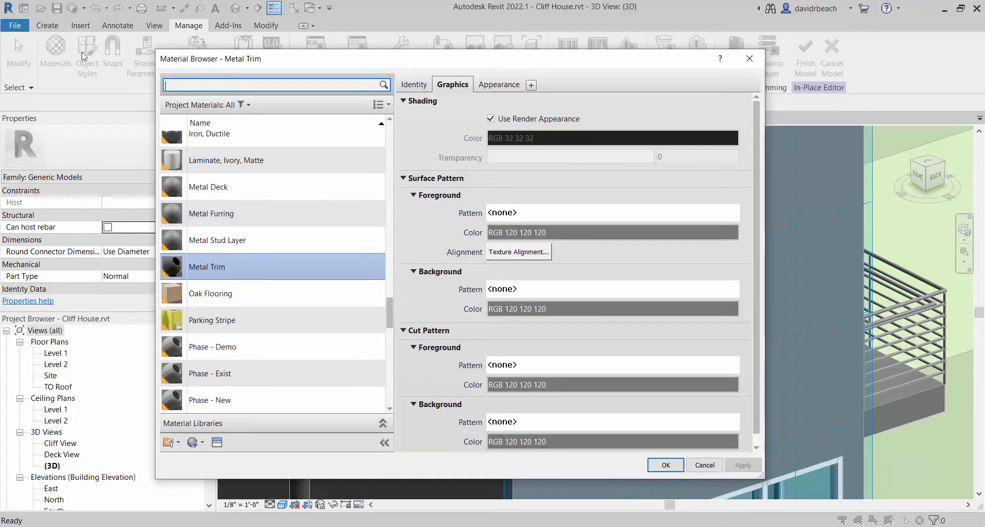
left_click(203, 443)
left_click(223, 460)
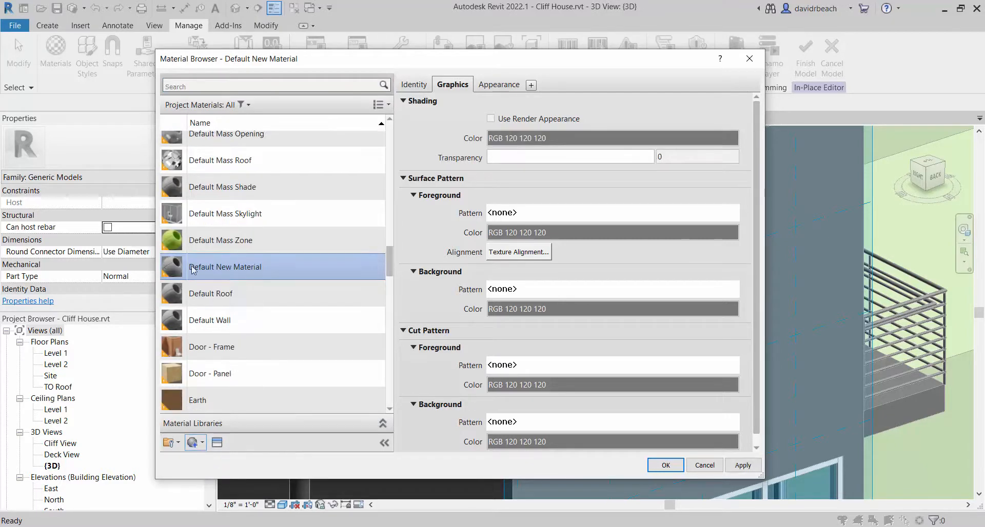
right_click(229, 270)
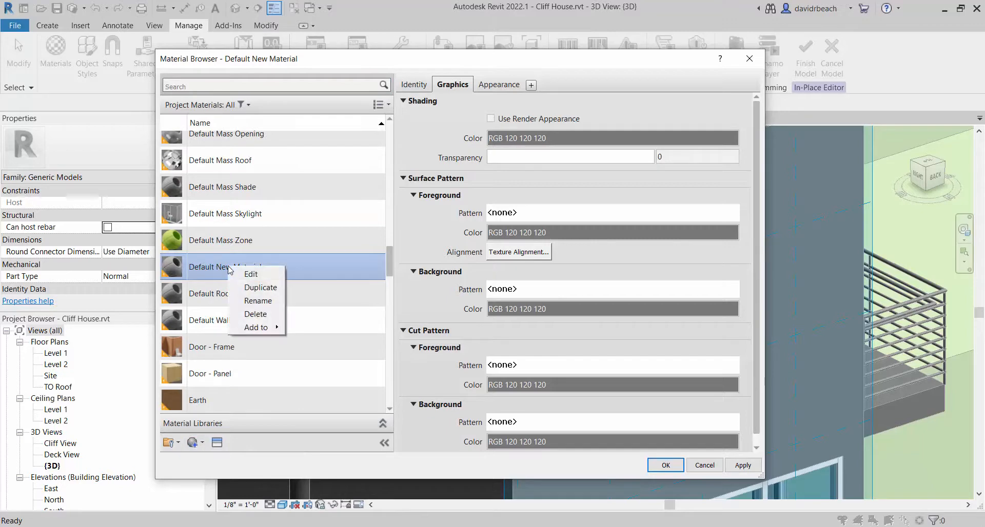
left_click(261, 301)
type("Wood ")
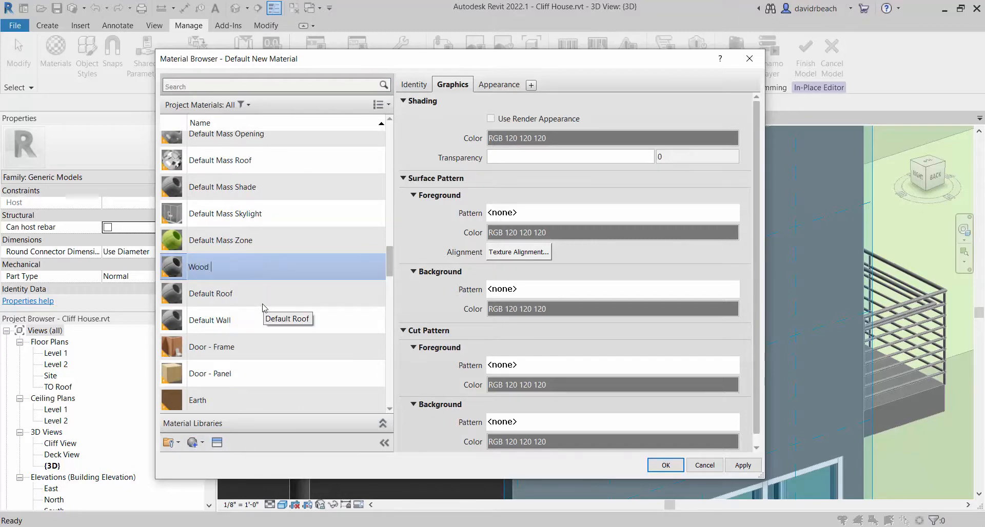
type("Siding")
key("Return")
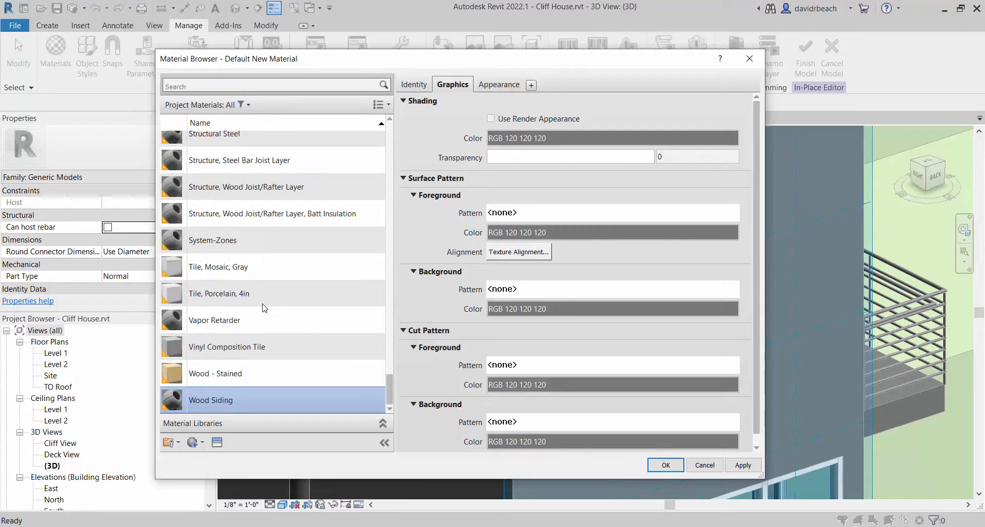
Set Wood Siding's generic appearance color to light warm gray, RGB 183 184 169, and use the render appearance for its shading
left_click(495, 85)
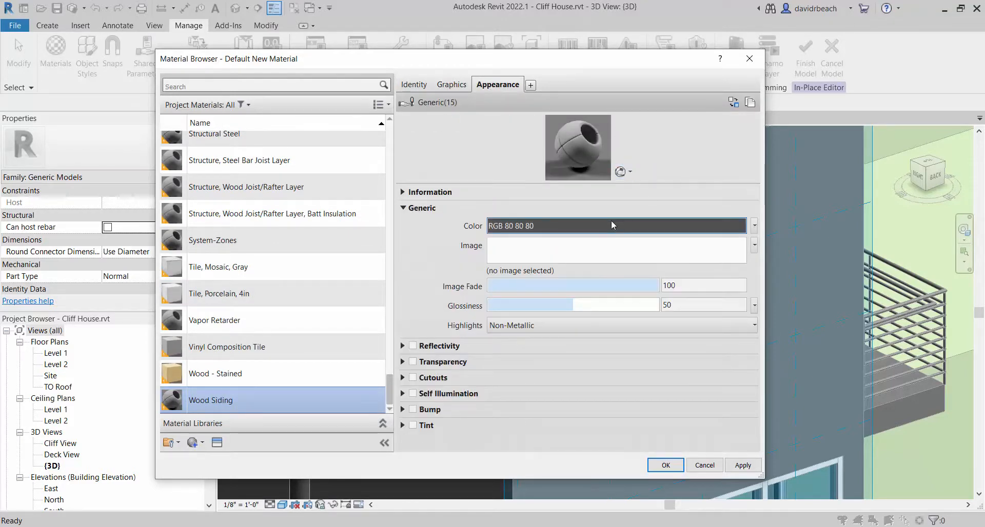
left_click(613, 226)
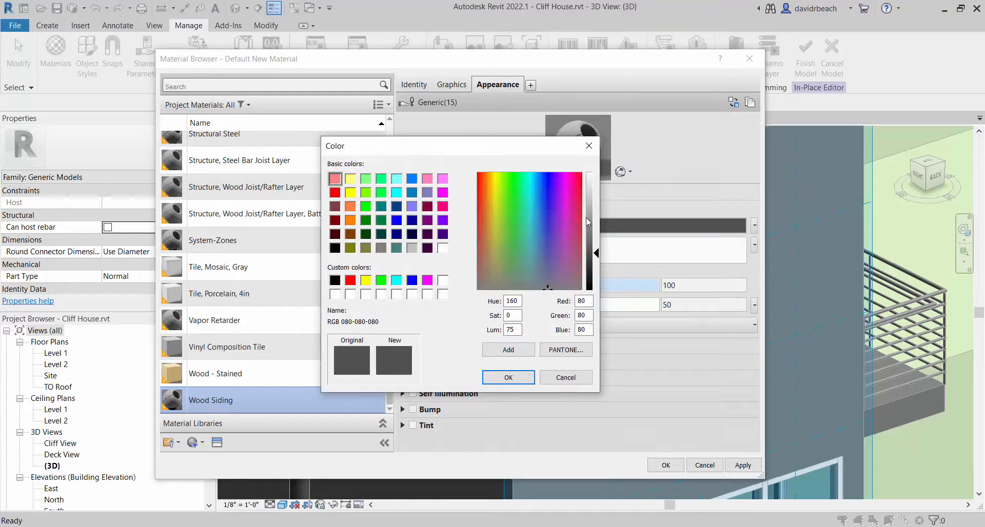
left_click_drag(587, 221, 588, 208)
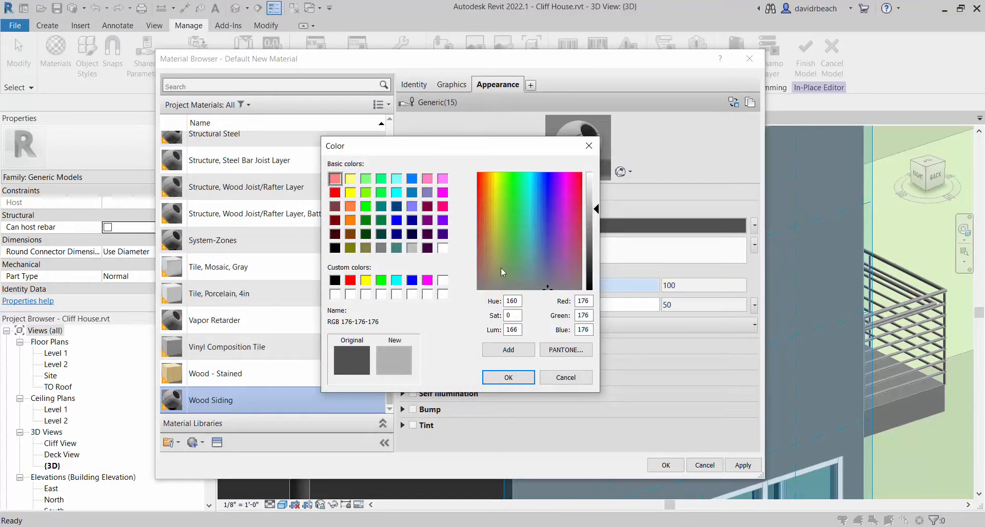
left_click_drag(499, 269, 496, 278)
left_click(508, 377)
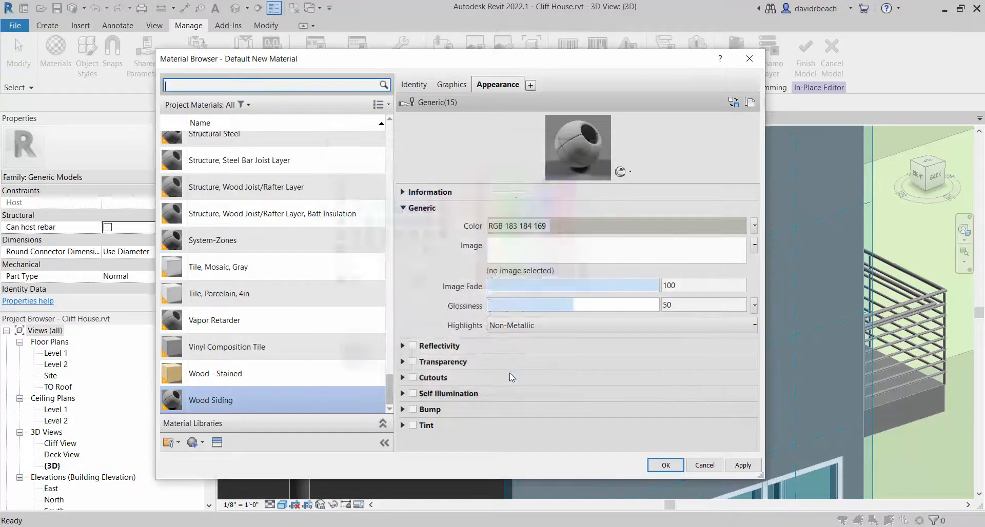
left_click(450, 88)
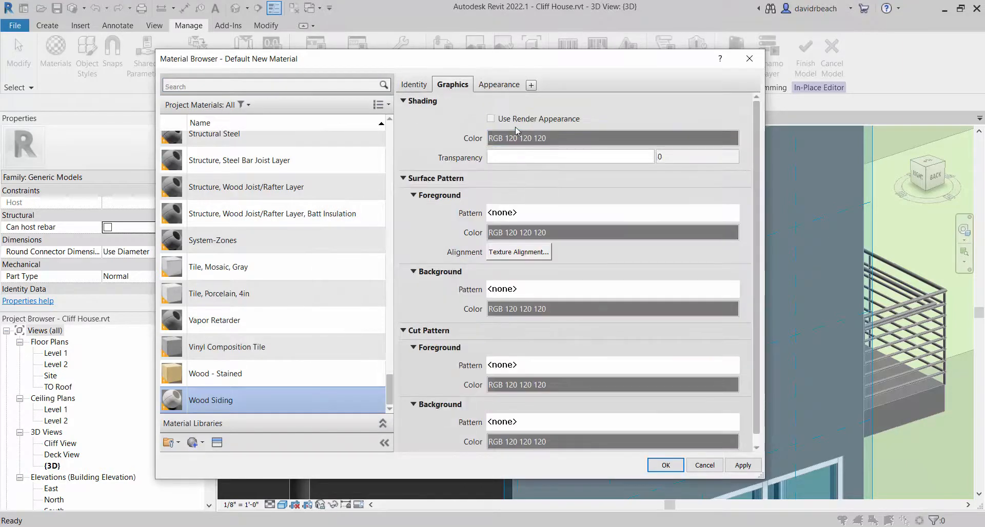
left_click(490, 119)
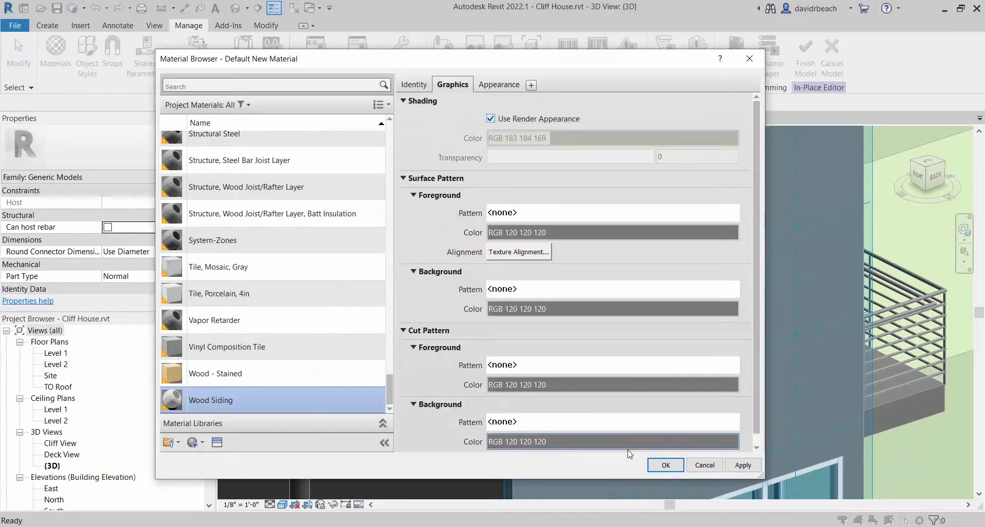
left_click(661, 466)
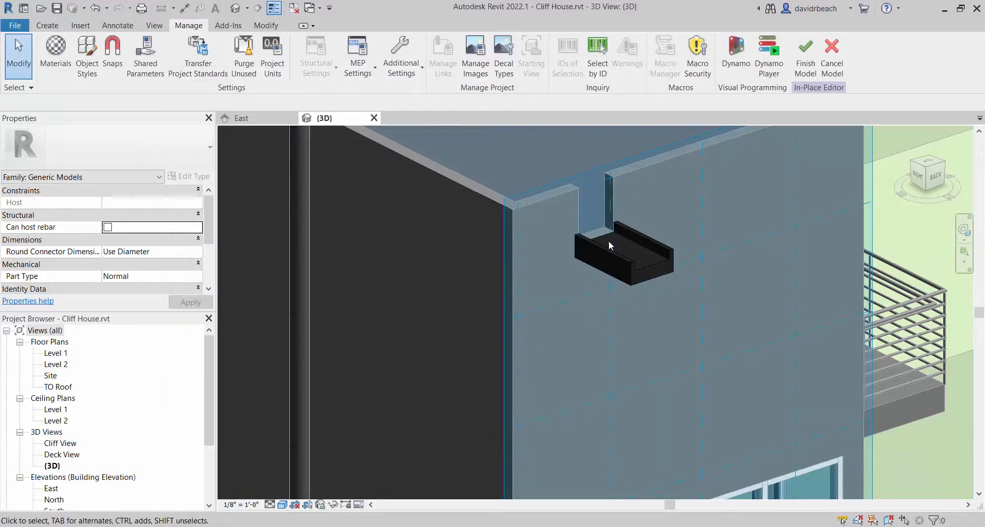
scroll(518, 208, "down", 5)
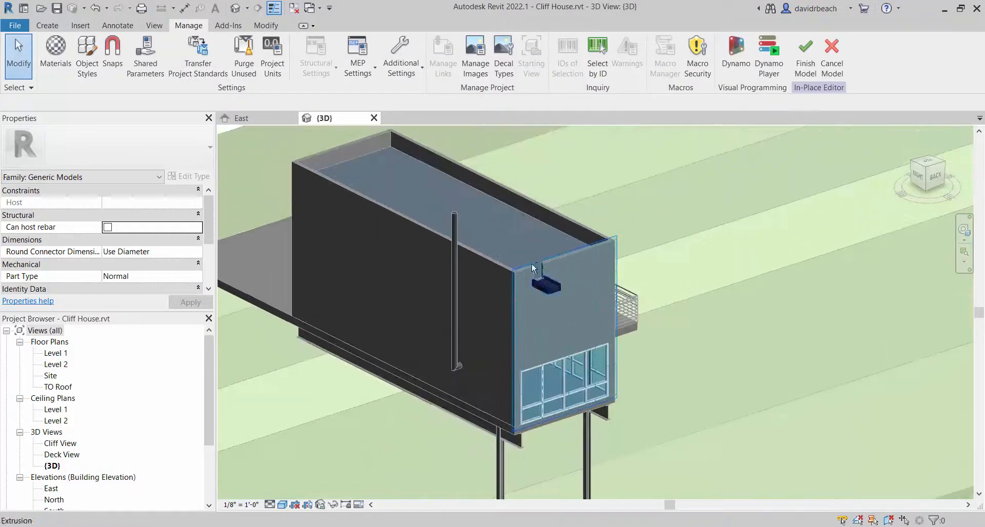
middle_click_drag(532, 263, 462, 167, "shift")
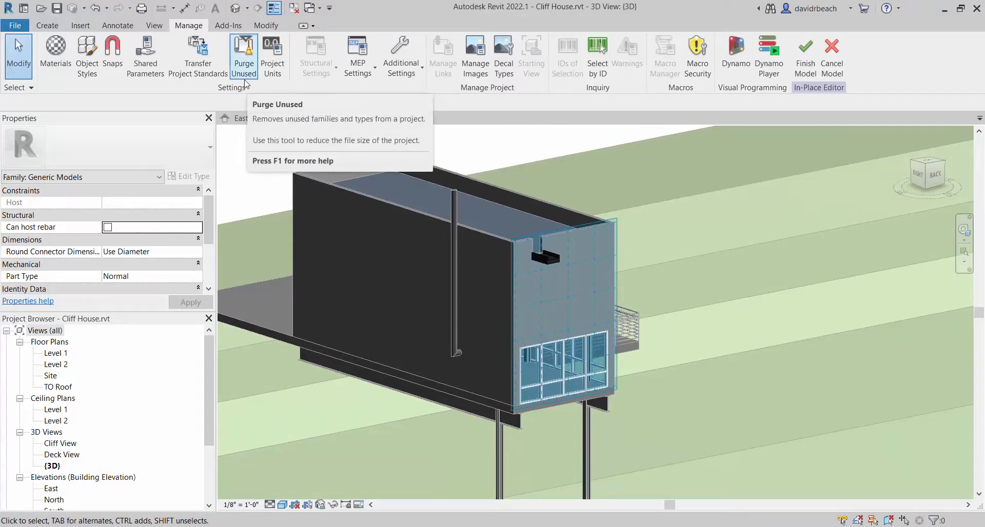
middle_click_drag(500, 166, 504, 198, "shift")
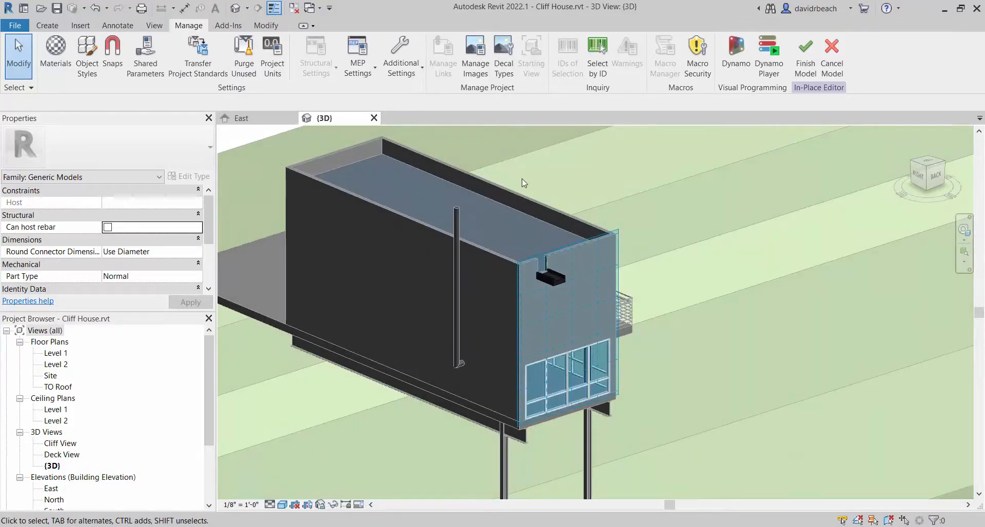
scroll(522, 178, "up", 2)
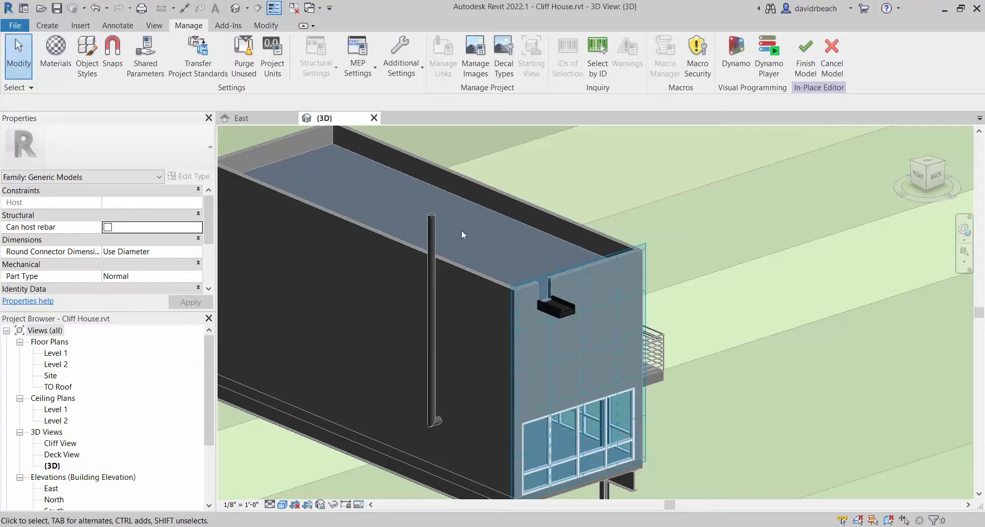
Paint the outer end face of the scupper's extrusion with the Wood Siding material and finish the in-place model
scroll(461, 230, "down", 4)
scroll(568, 280, "up", 6)
scroll(577, 314, "up", 3)
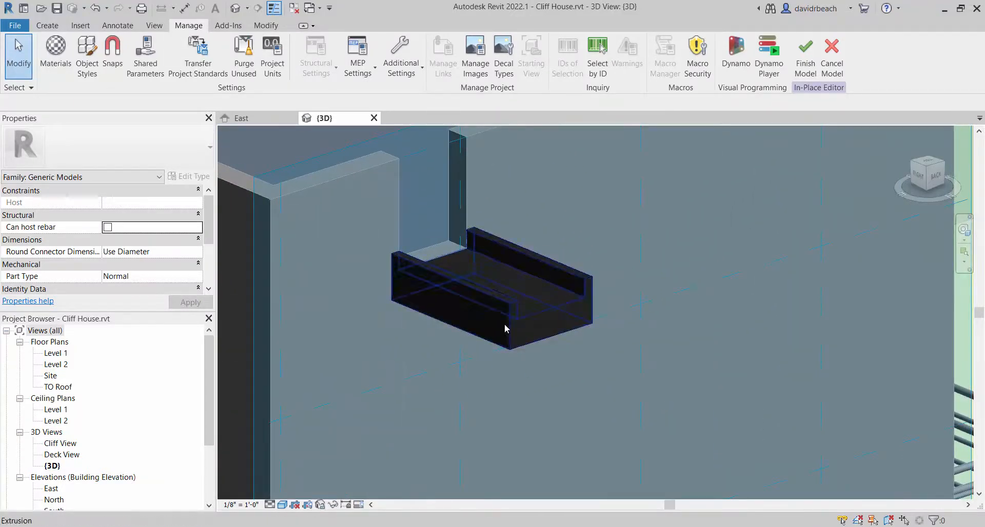
left_click(265, 26)
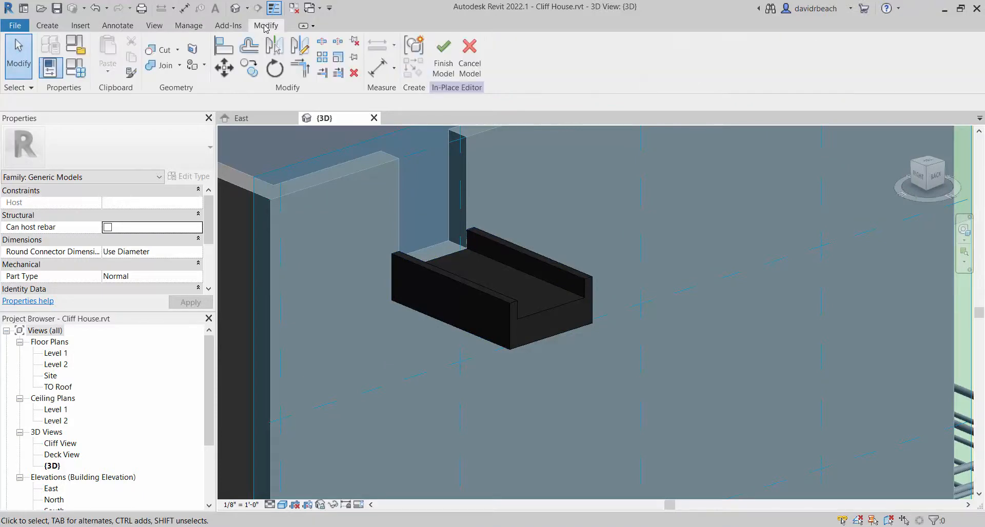
left_click(203, 65)
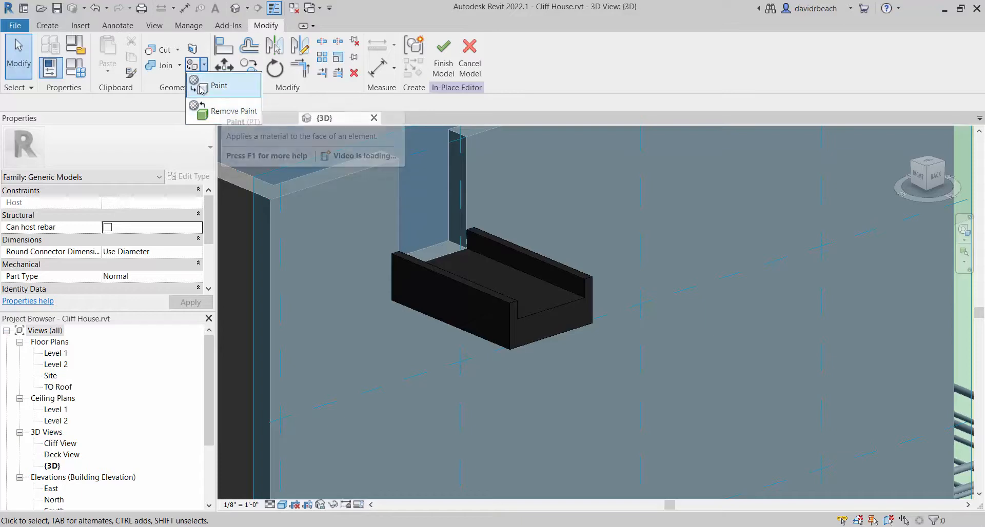
left_click(220, 89)
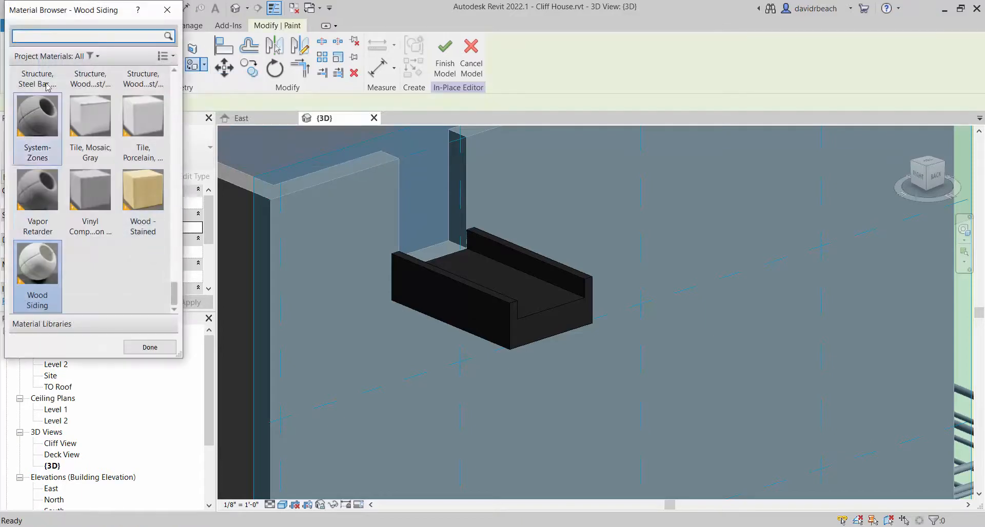
left_click_drag(71, 17, 82, 64)
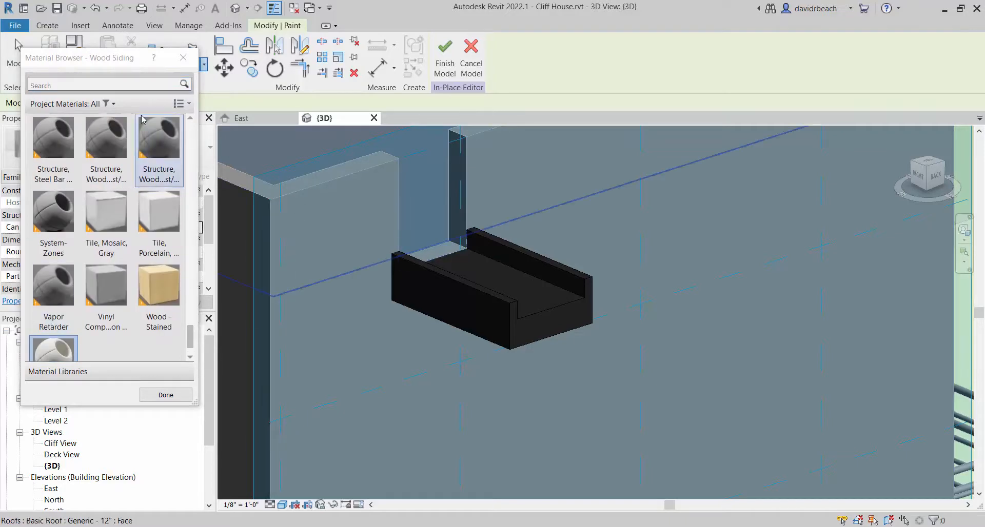
mouse_move(189, 331)
left_mouse_down()
mouse_move(195, 300)
mouse_move(200, 345)
left_mouse_up()
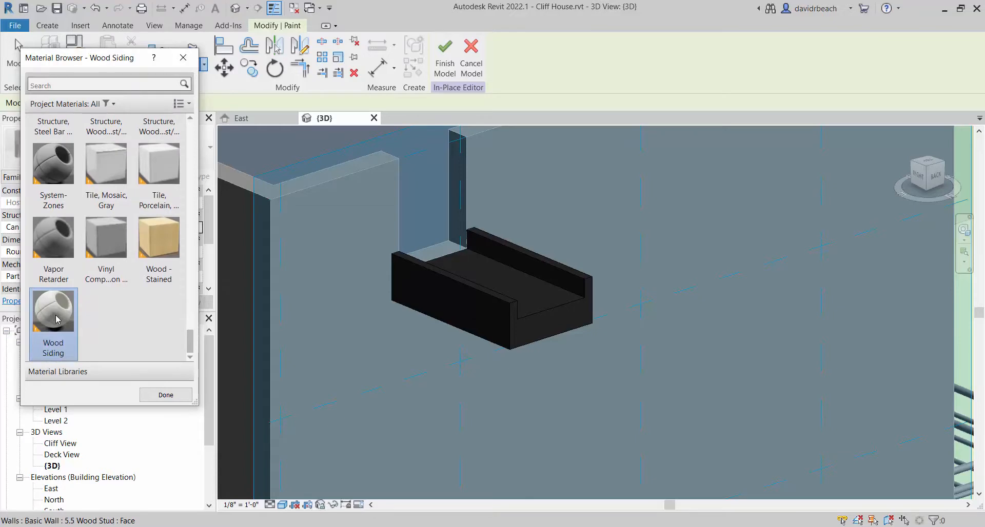
left_click(541, 325)
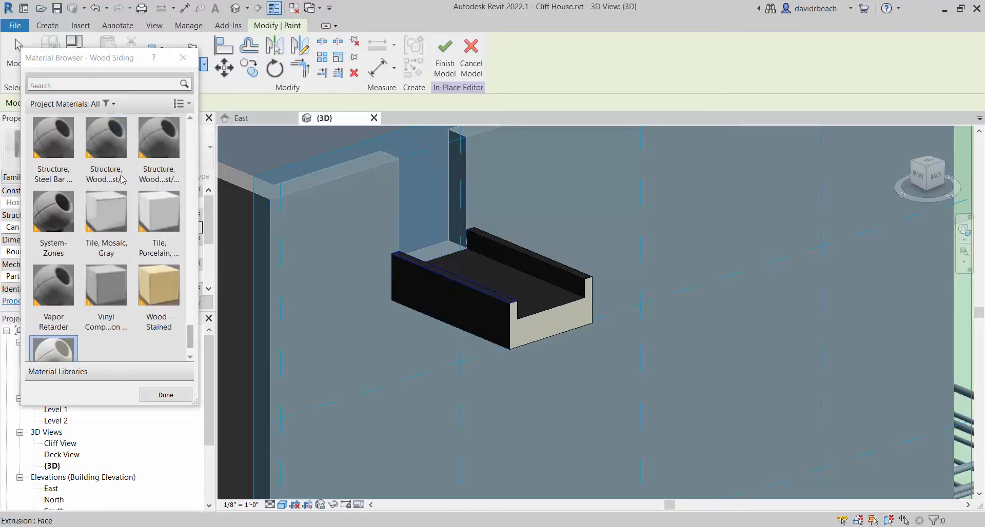
left_click(165, 394)
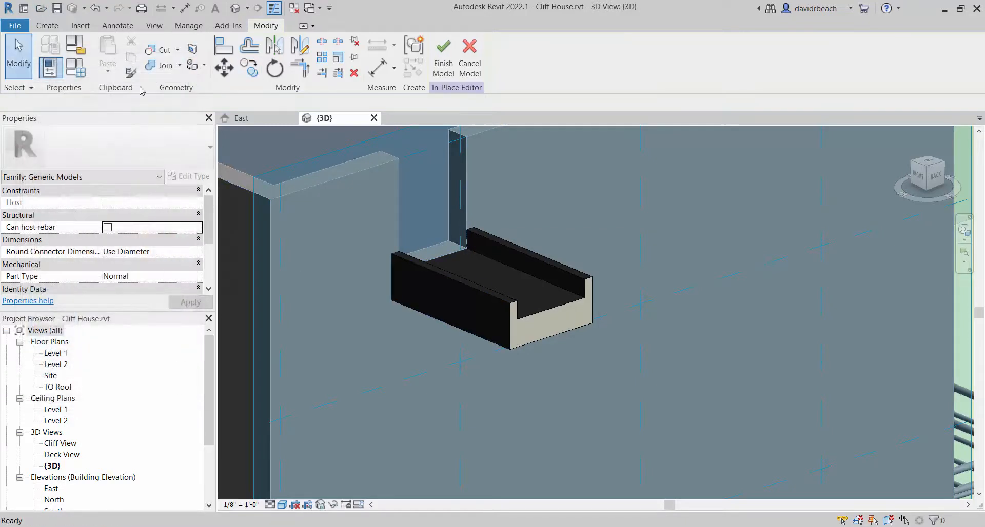
left_click(439, 64)
Select the long side wall beside the vertical pipe and open the layer structure of its 5.5 Wood Stud type
scroll(646, 251, "down", 5)
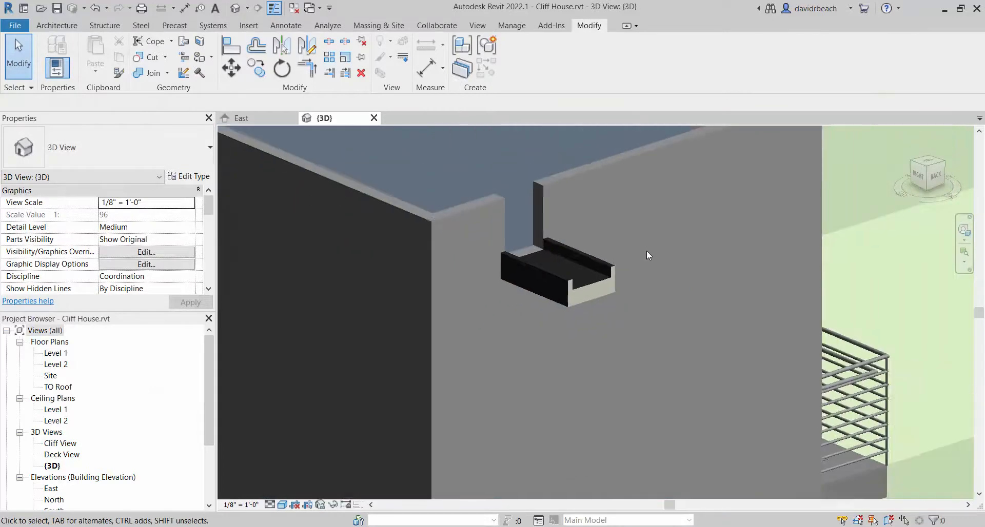
scroll(628, 260, "down", 5)
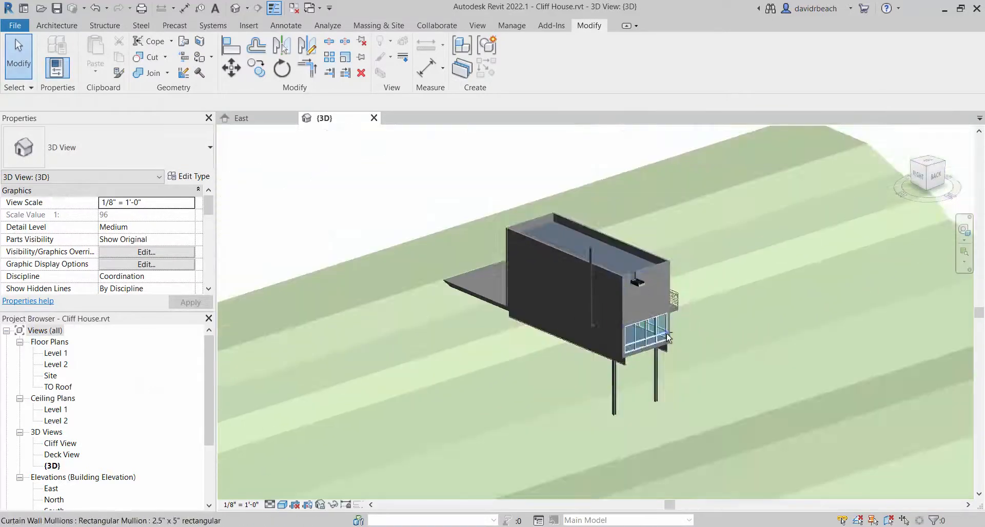
middle_click_drag(666, 334, 673, 314, "shift")
scroll(674, 314, "up", 6)
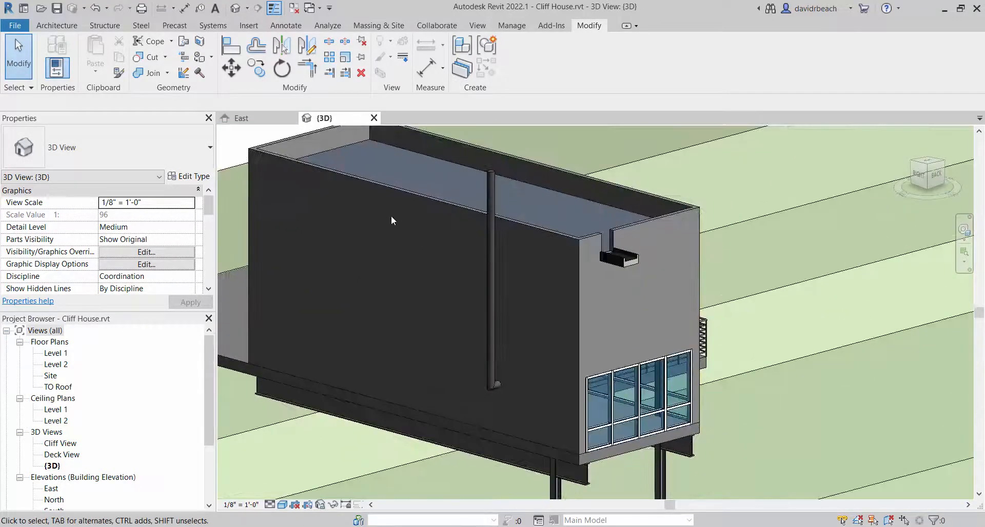
left_click(264, 159)
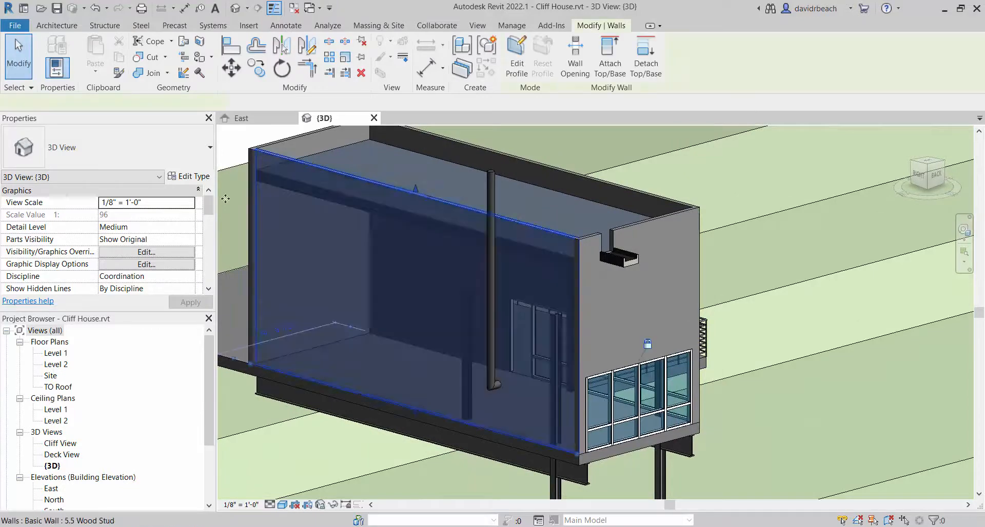
middle_click_drag(270, 224, 335, 230)
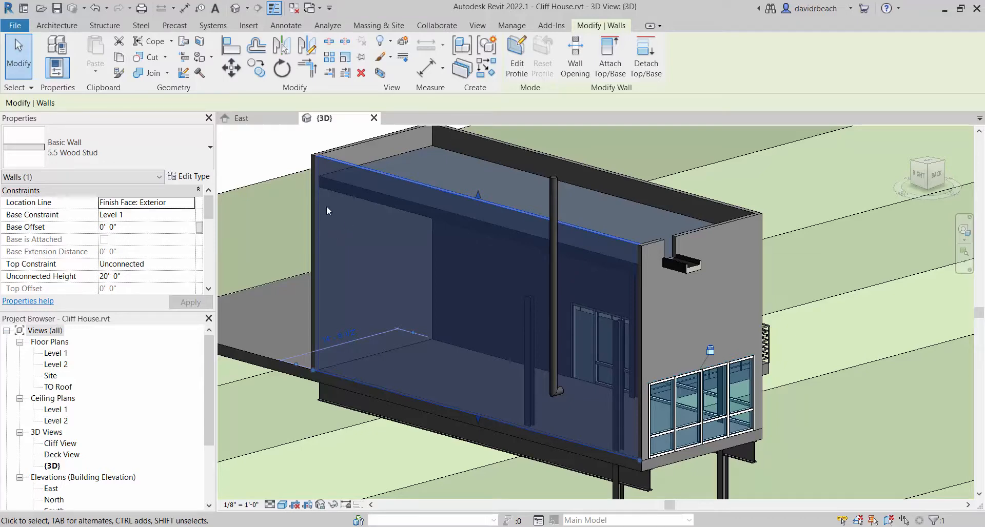
middle_click_drag(252, 177, 323, 187)
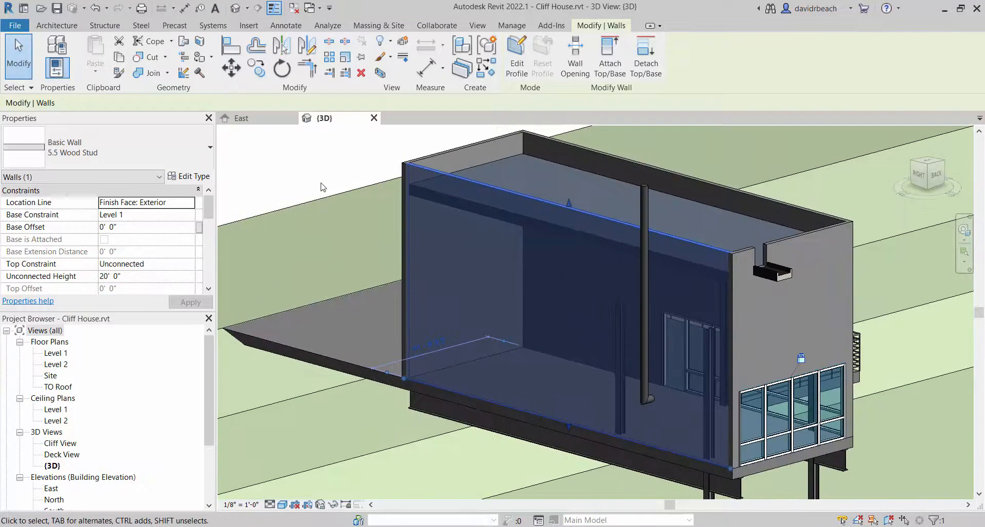
left_click(188, 176)
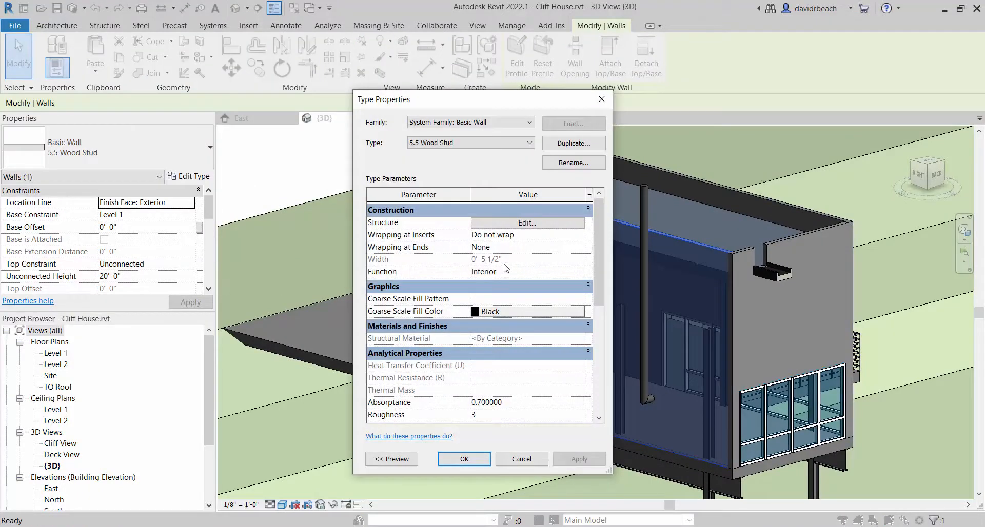
left_click_drag(463, 103, 353, 101)
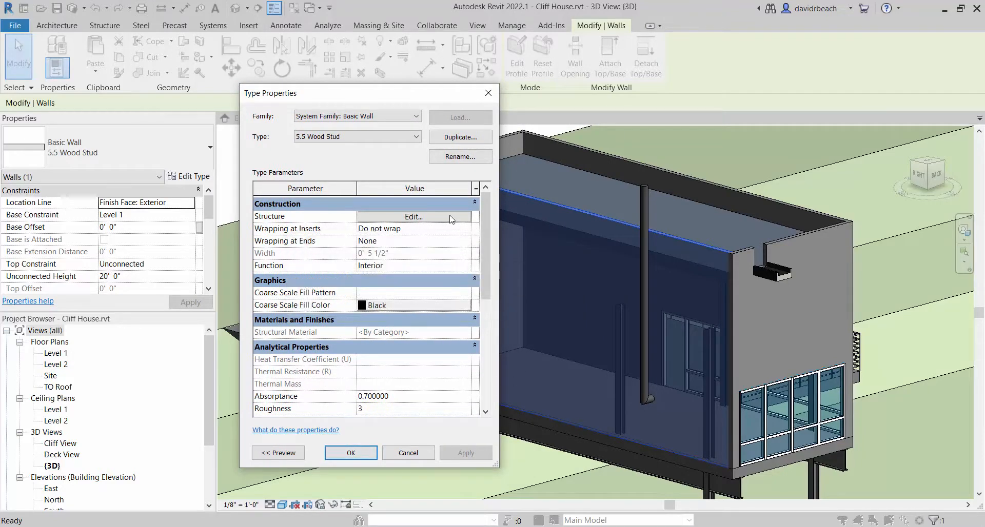
left_click(407, 219)
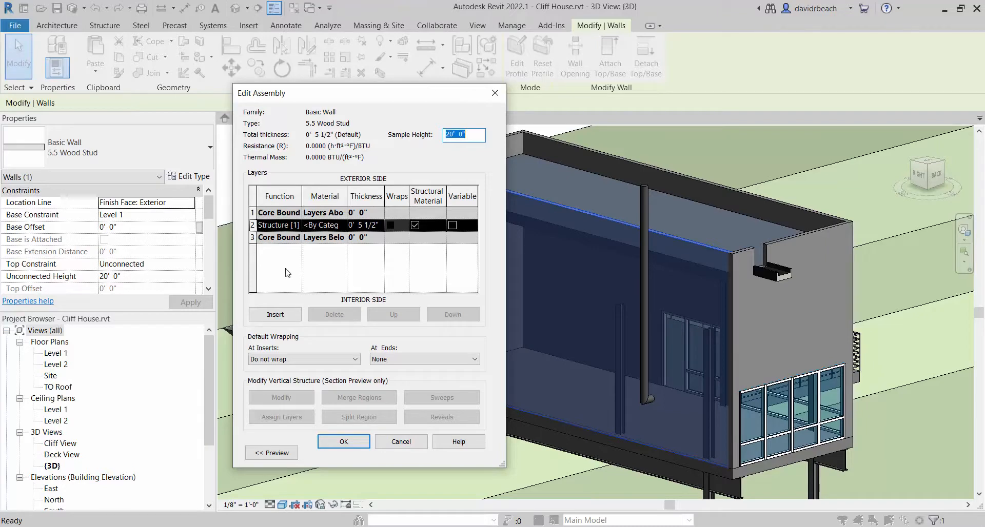
Assign Wood Siding as the material of the wall type's Structure layer, accept the type changes and clear the wall selection
left_click_drag(316, 93, 306, 52)
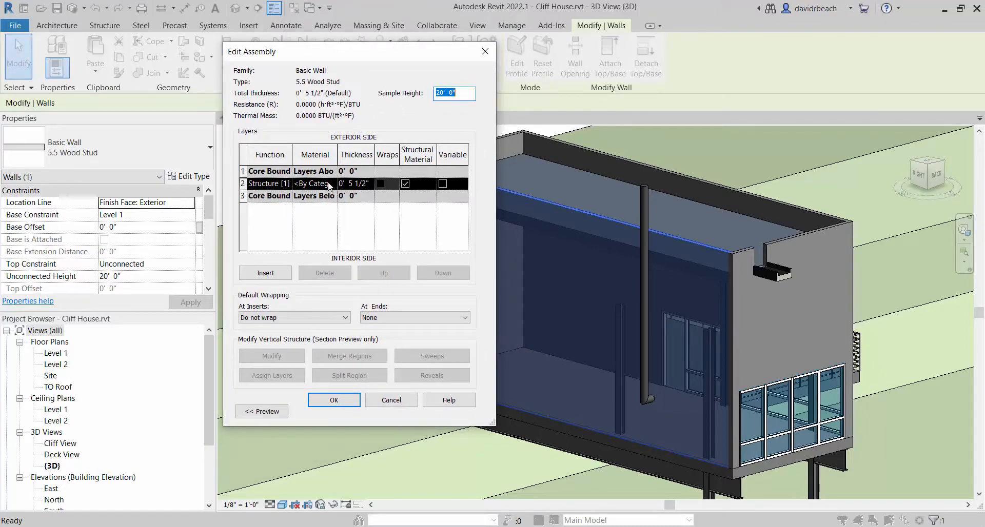
left_click_drag(495, 206, 700, 205)
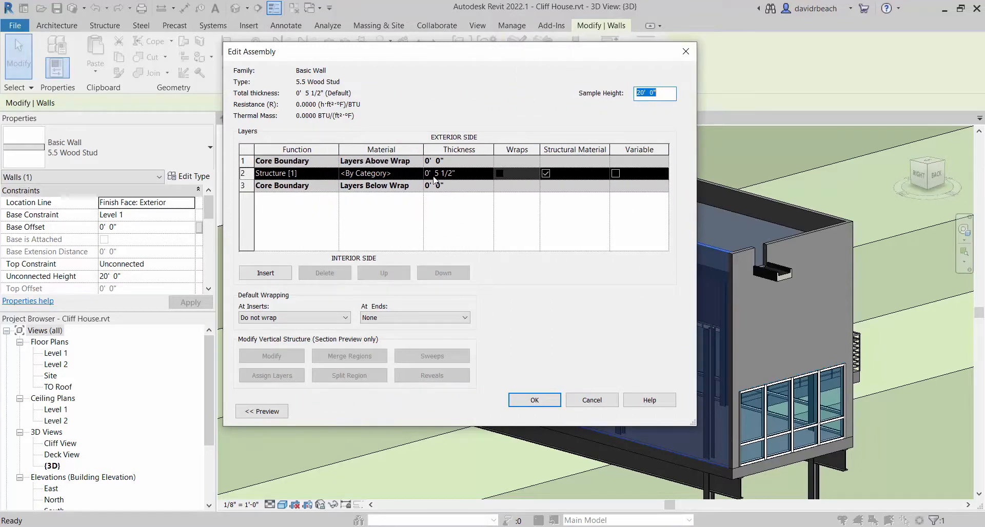
left_click(401, 174)
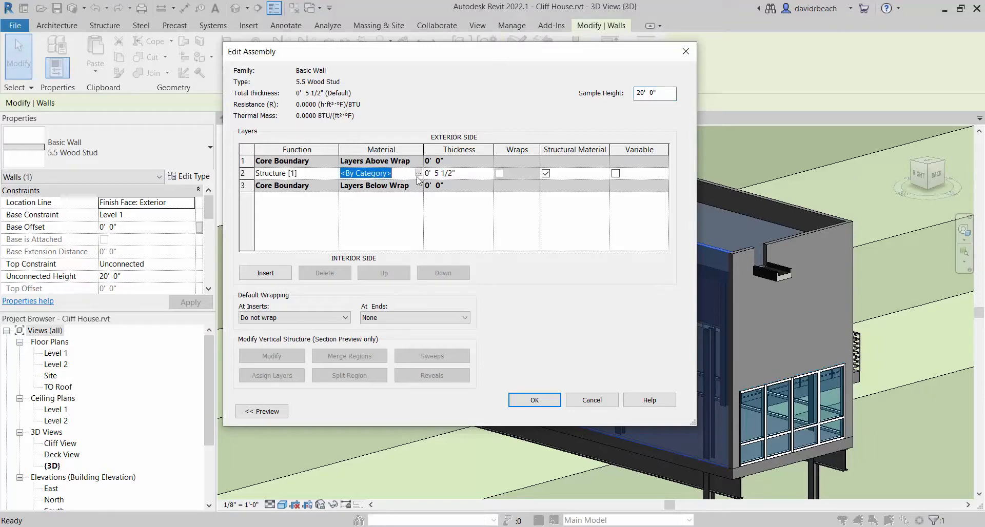
left_click(418, 173)
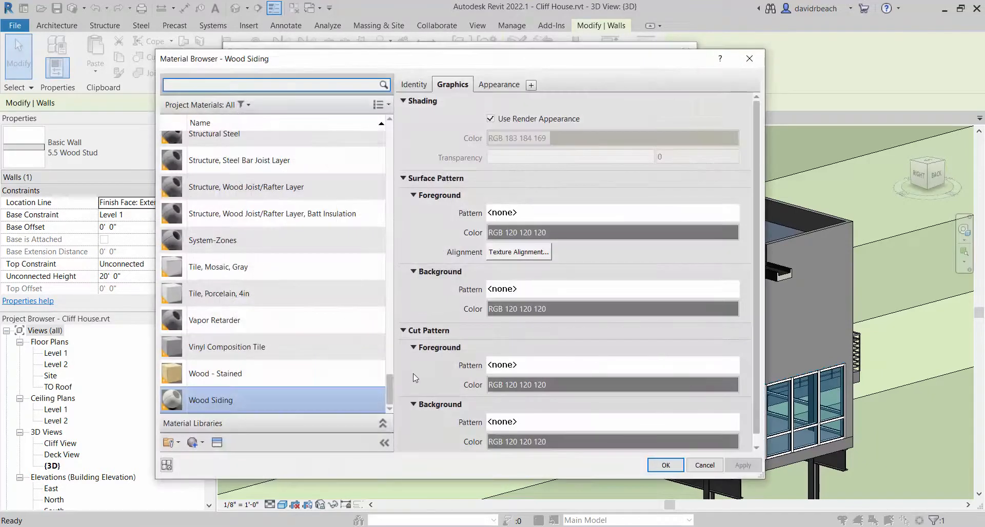
left_click(240, 401)
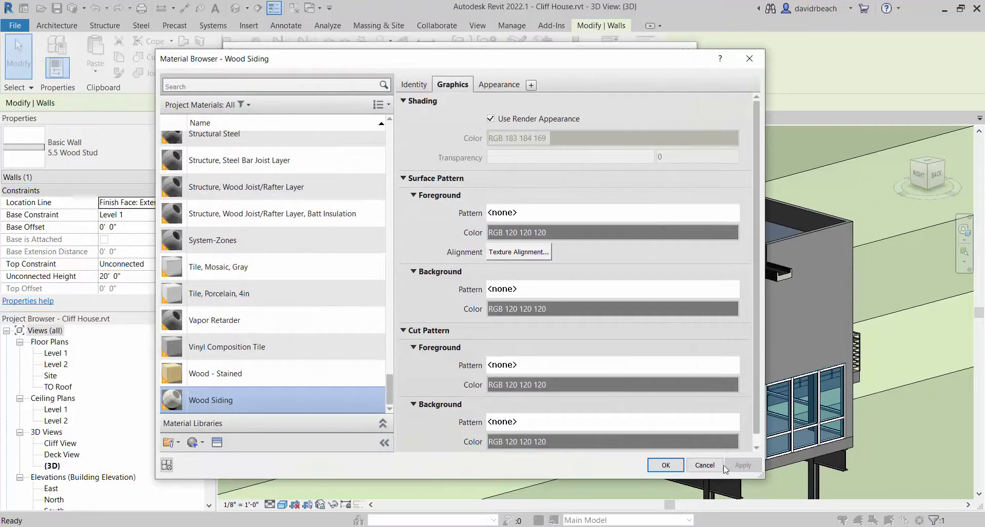
left_click(666, 465)
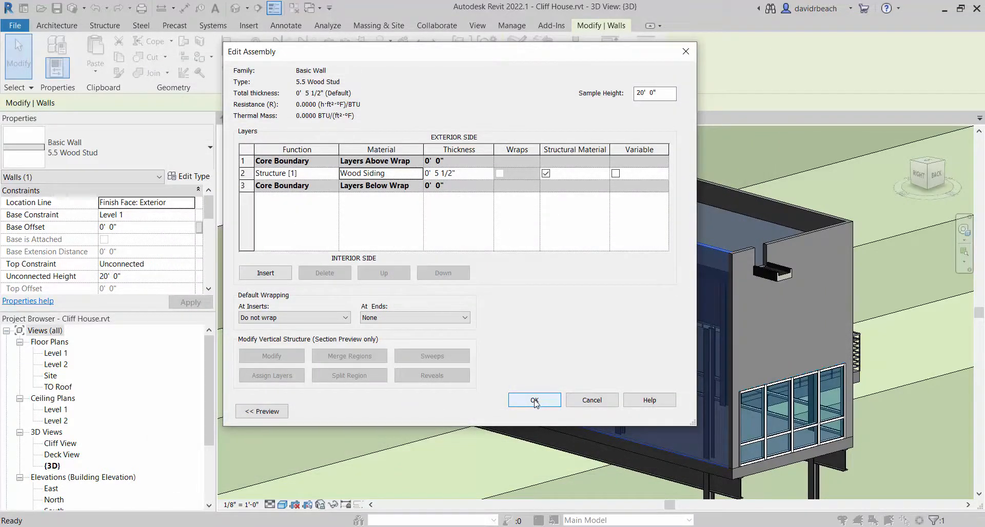
left_click(535, 401)
left_click(442, 412)
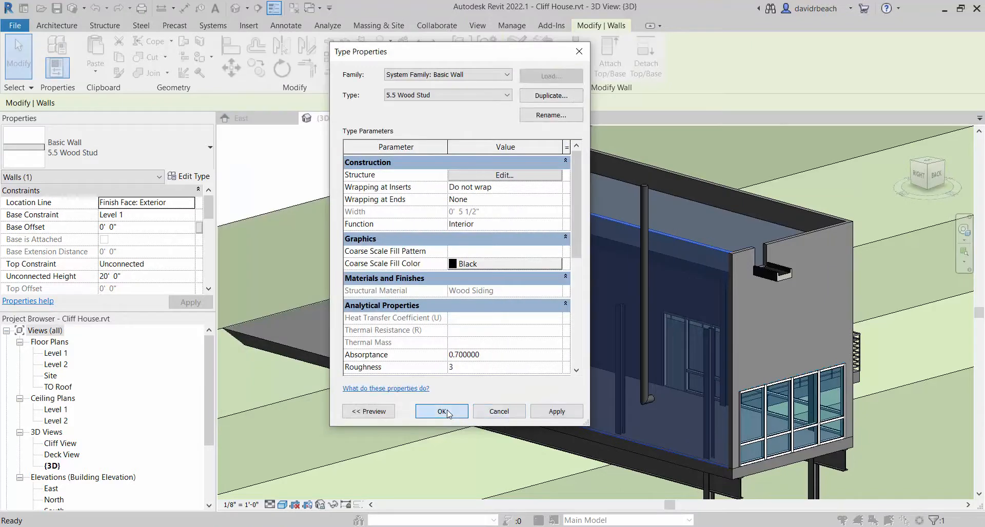
left_click(309, 186)
scroll(488, 219, "down", 3)
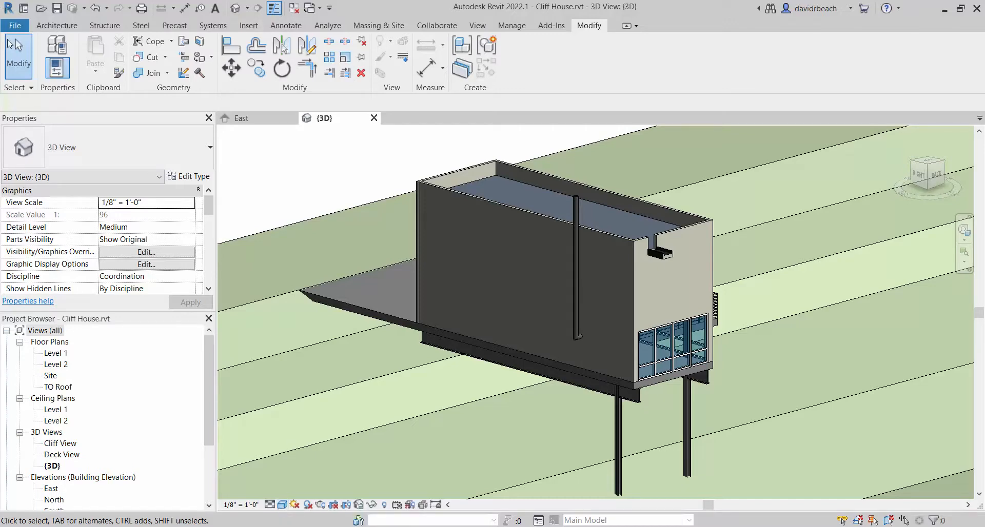
left_click(8, 26)
left_click(11, 26)
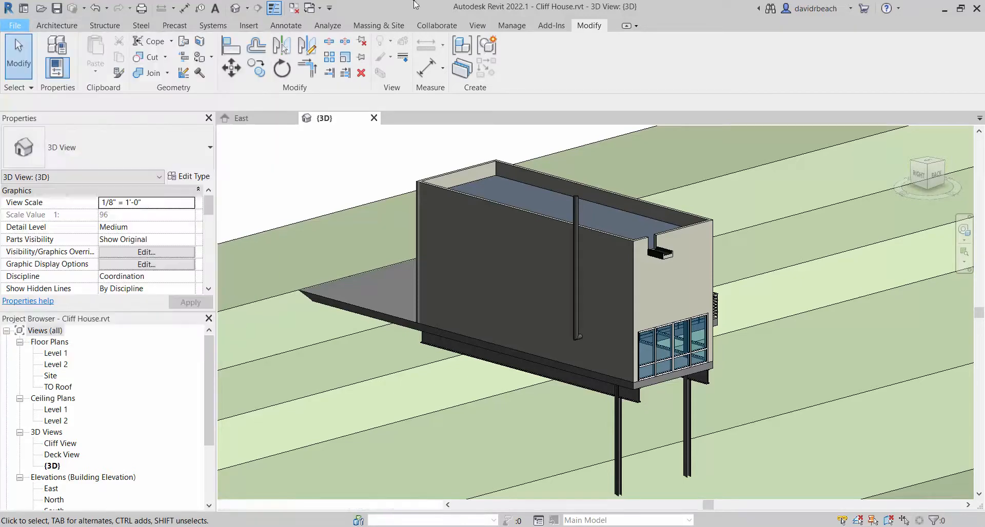
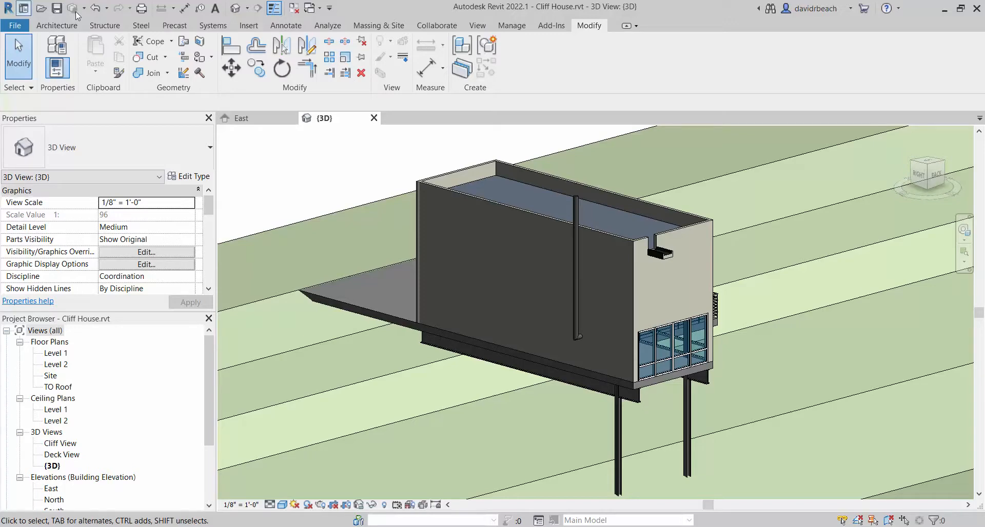
Export the 3D view as an FBX file to the Desktop, replacing the existing CliffHouse.fbx
left_click(17, 26)
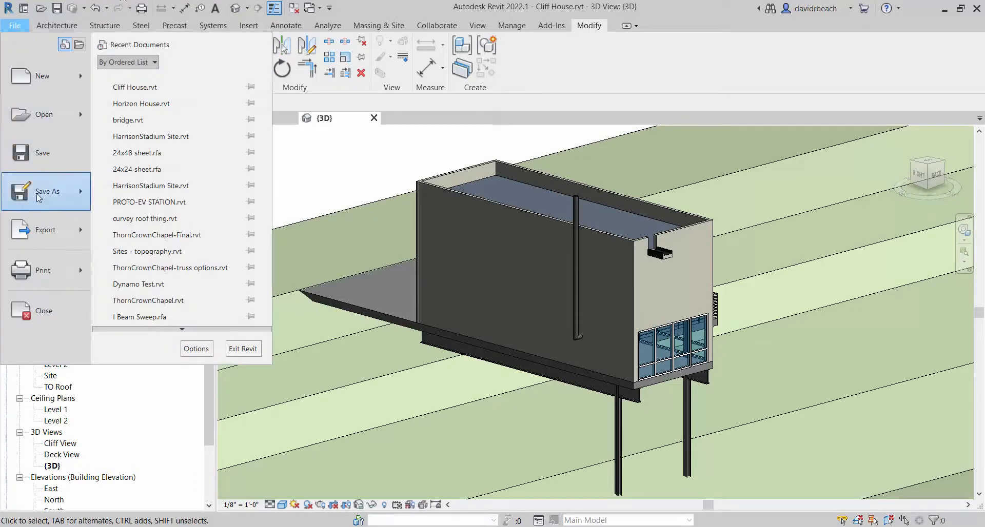
mouse_move(32, 229)
left_click(137, 200)
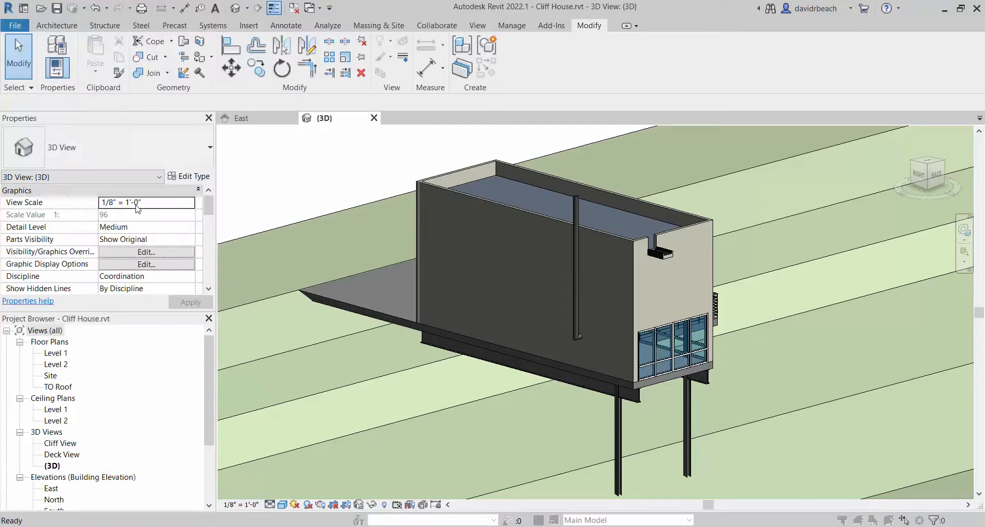
left_click_drag(391, 80, 502, 48)
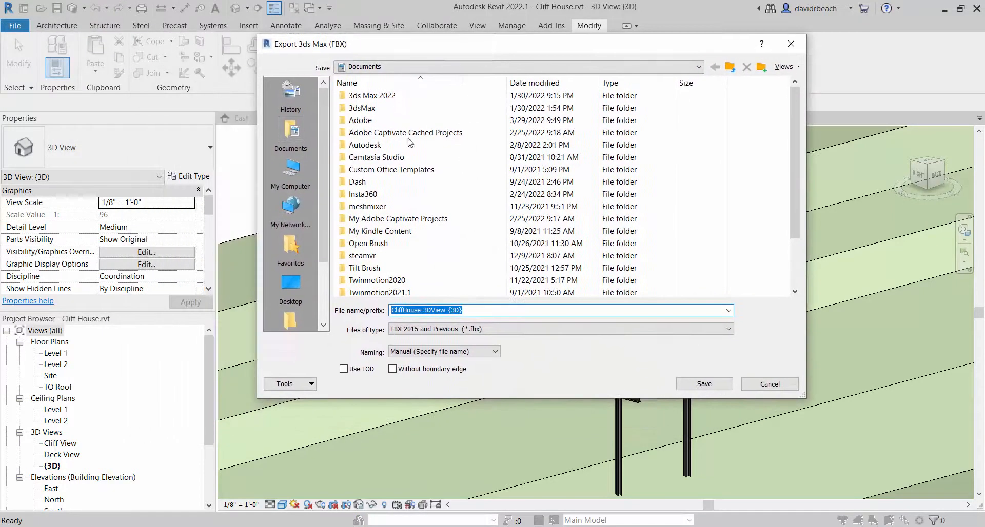
left_click(291, 287)
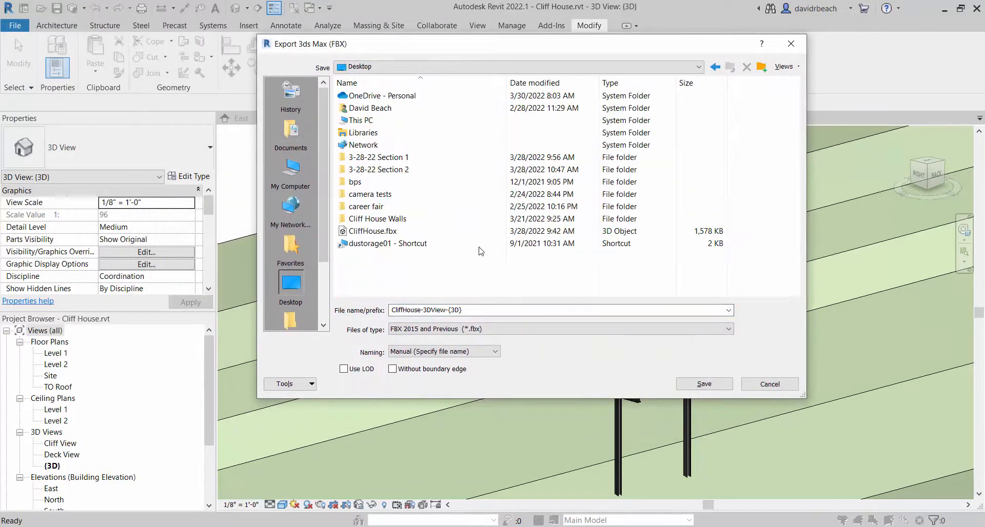
left_click(375, 231)
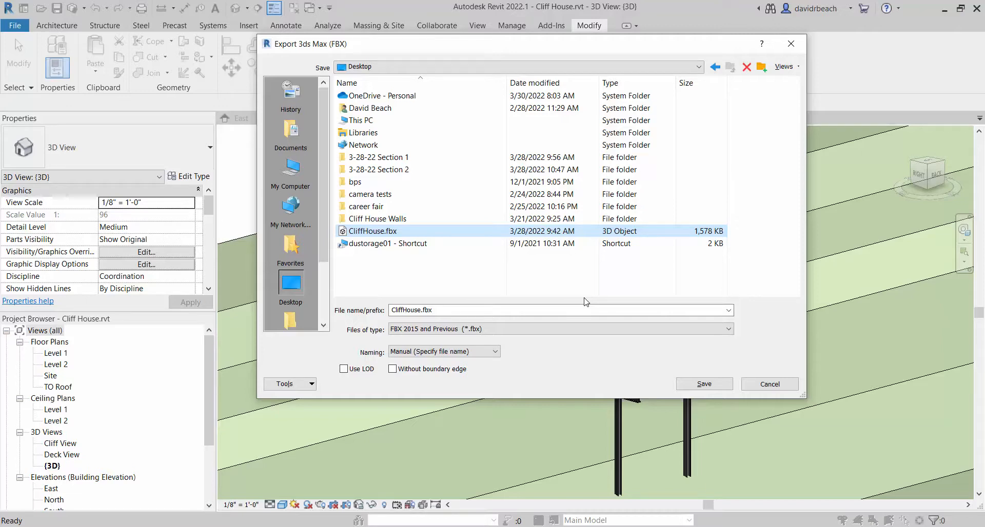
left_click(358, 233)
left_click(704, 383)
left_click(704, 383)
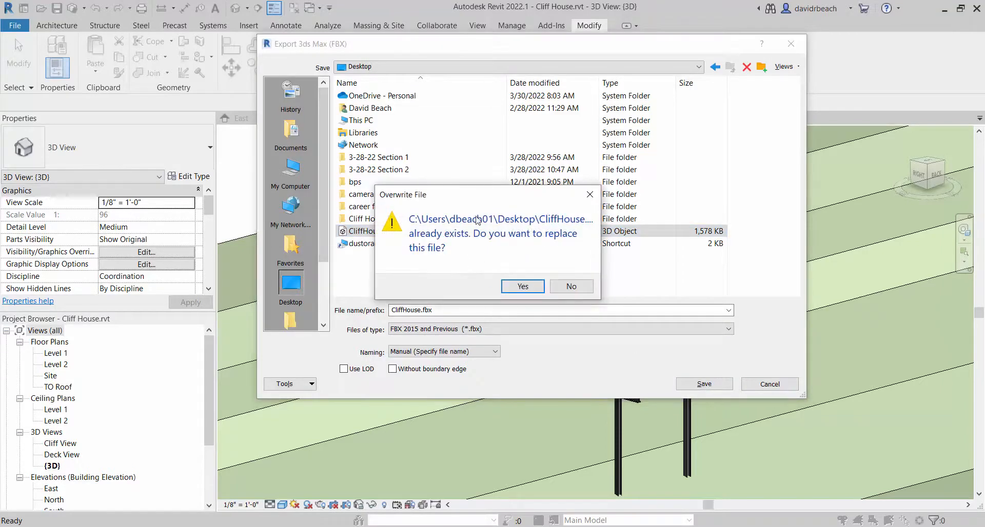
left_click(523, 286)
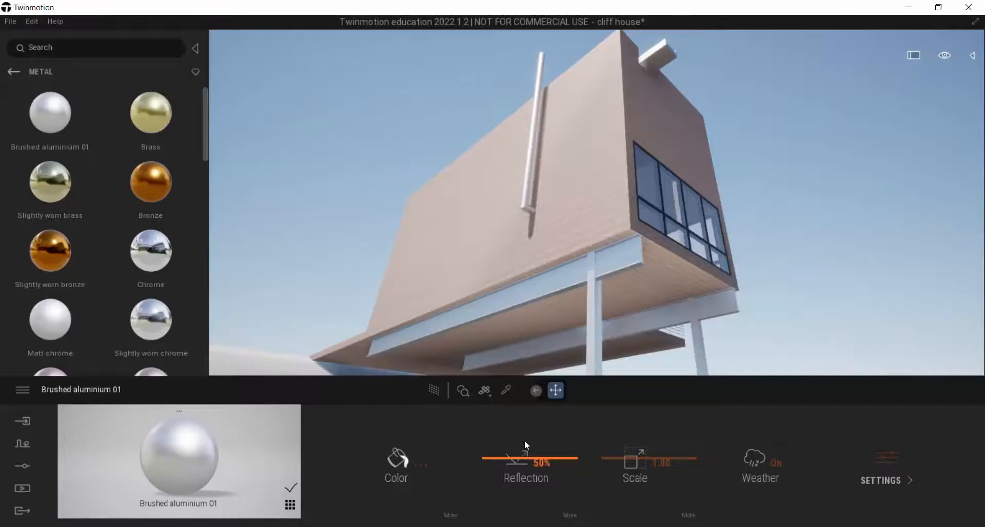
Switch to Twinmotion and reimport the CliffHouse FBX model
left_click(26, 424)
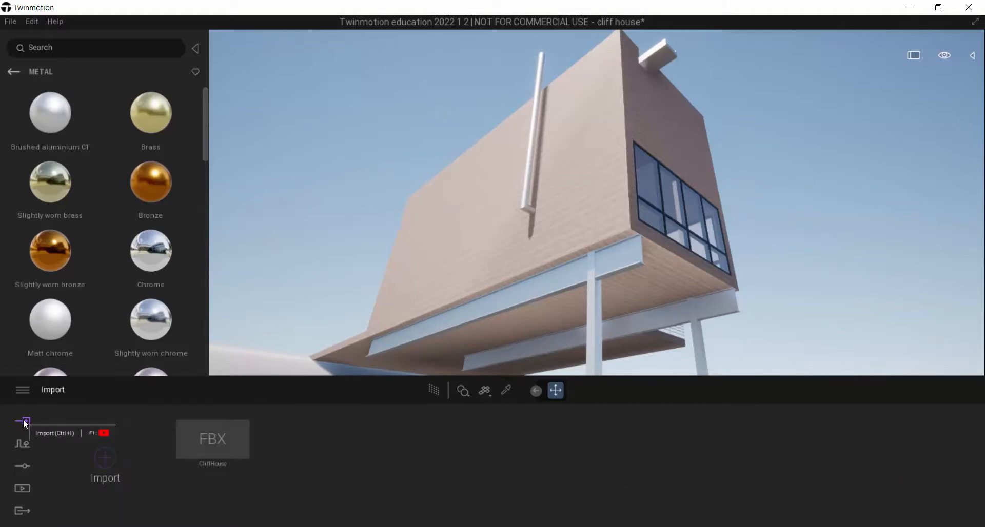
mouse_move(185, 461)
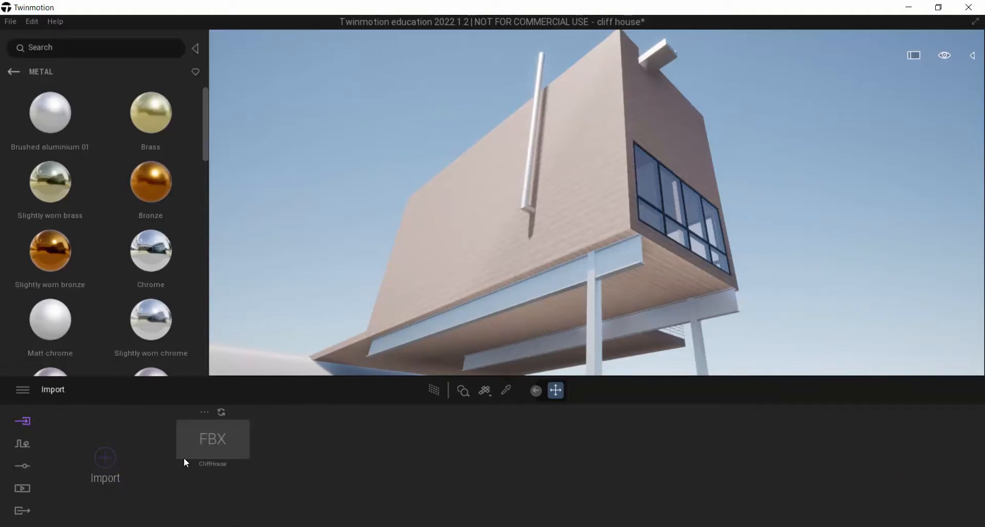
left_click(220, 410)
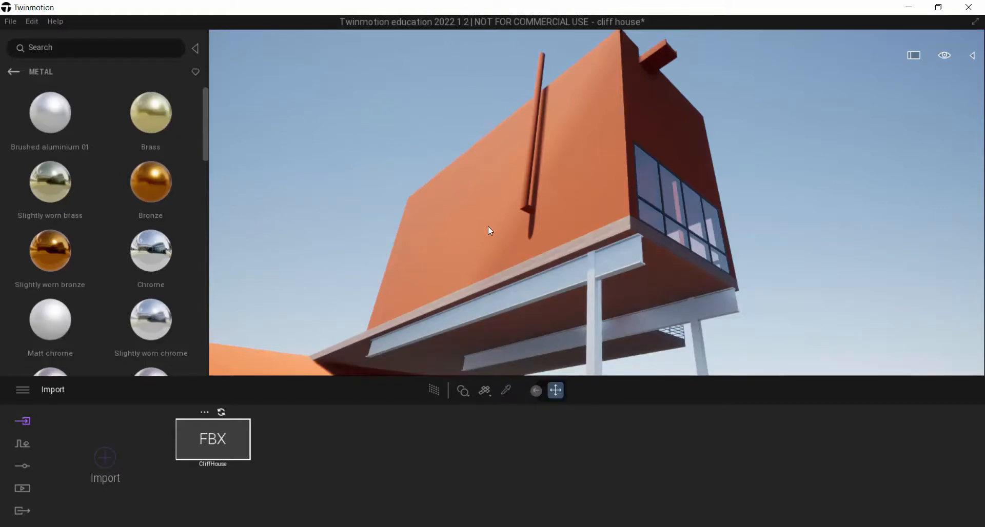
Sample the Maple 01 A material already used on the model and apply it to the orange exterior walls
left_click(506, 391)
left_click(685, 260)
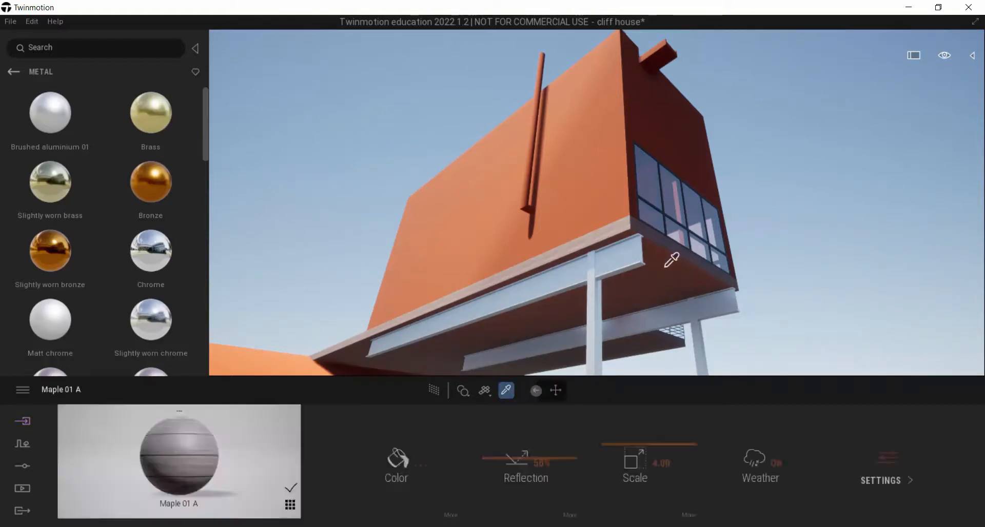
left_click_drag(208, 440, 588, 196)
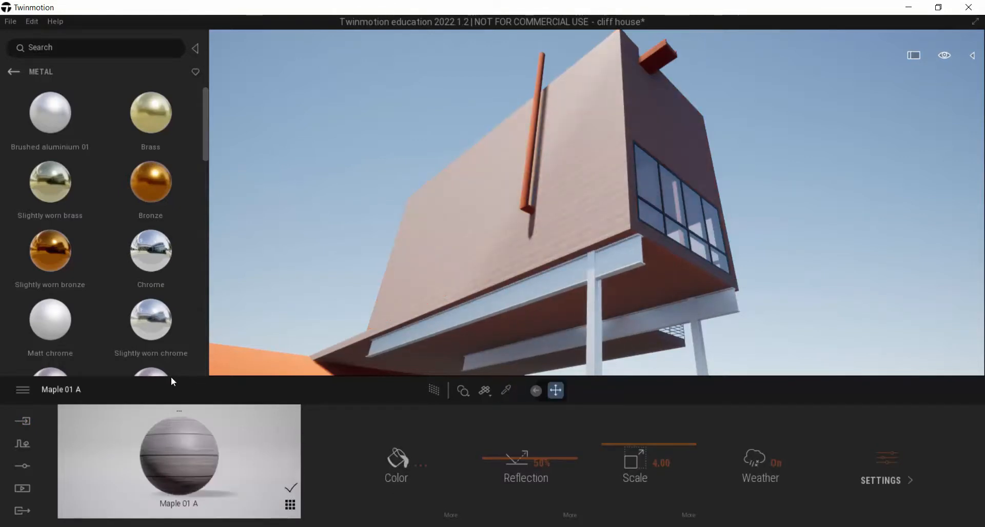
Apply Brushed aluminium 01 to the vertical pipe and the scupper, and darken the scupper metal's color to RGB 105, 105, 106
mouse_move(47, 121)
left_mouse_down()
mouse_move(487, 55)
mouse_move(542, 67)
mouse_move(539, 75)
left_mouse_up()
mouse_move(61, 115)
left_mouse_down()
mouse_move(672, 69)
mouse_move(661, 57)
left_mouse_up()
right_click_drag(663, 72, 690, 33)
right_click_drag(595, 180, 587, 211)
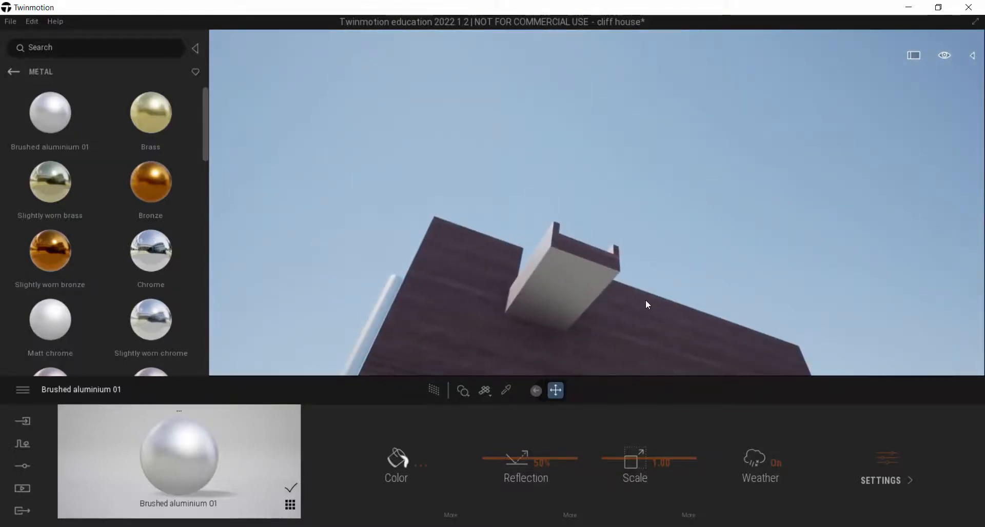
left_click(424, 466)
left_click(476, 310)
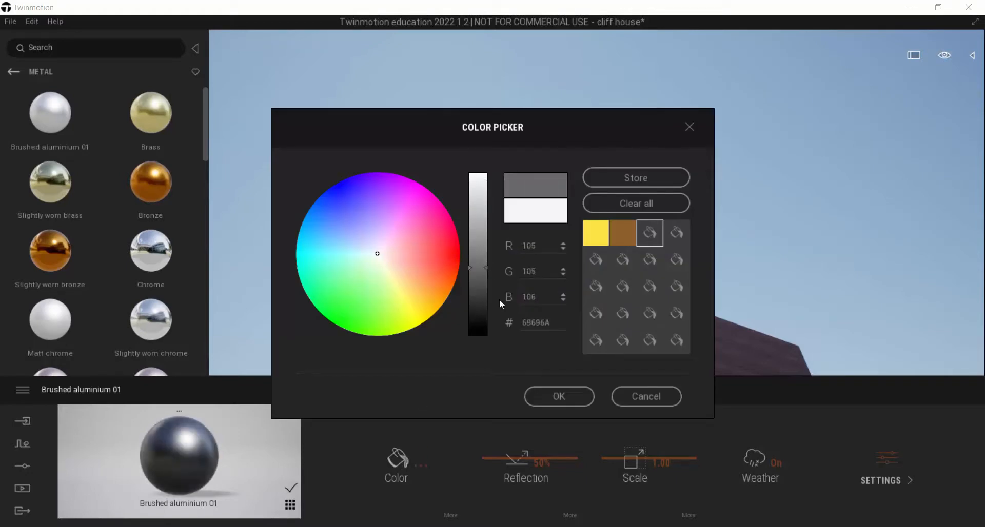
left_click(565, 396)
Apply the darkened Brushed aluminium 01 material to the vertical pipe and the structural steel
right_click_drag(569, 287, 574, 330)
key("s")
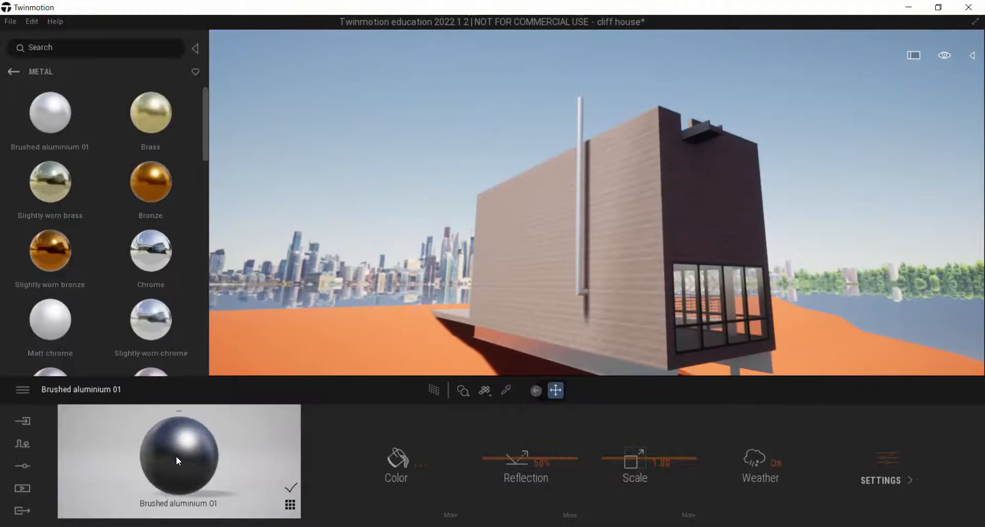
left_click_drag(176, 456, 580, 111)
mouse_move(581, 111)
right_mouse_down()
mouse_move(623, 205)
mouse_move(580, 128)
right_mouse_up()
key("w")
mouse_move(231, 440)
left_mouse_down()
mouse_move(440, 363)
mouse_move(504, 269)
left_mouse_up()
Examine the material finishes on the deck side of the house, including the wall siding, window frames, deck surface and railings
mouse_move(483, 290)
right_mouse_down()
mouse_move(497, 264)
mouse_move(495, 215)
mouse_move(484, 282)
mouse_move(318, 272)
mouse_move(331, 243)
mouse_move(349, 313)
mouse_move(362, 309)
mouse_move(368, 355)
mouse_move(365, 336)
mouse_move(436, 310)
mouse_move(389, 336)
mouse_move(387, 312)
mouse_move(385, 331)
mouse_move(345, 326)
mouse_move(363, 320)
right_mouse_up()
key("s")
key("d")
key("w")
key("s")
key("w")
key("s")
key("a")
key("d")
key("w")
key("a")
key("s")
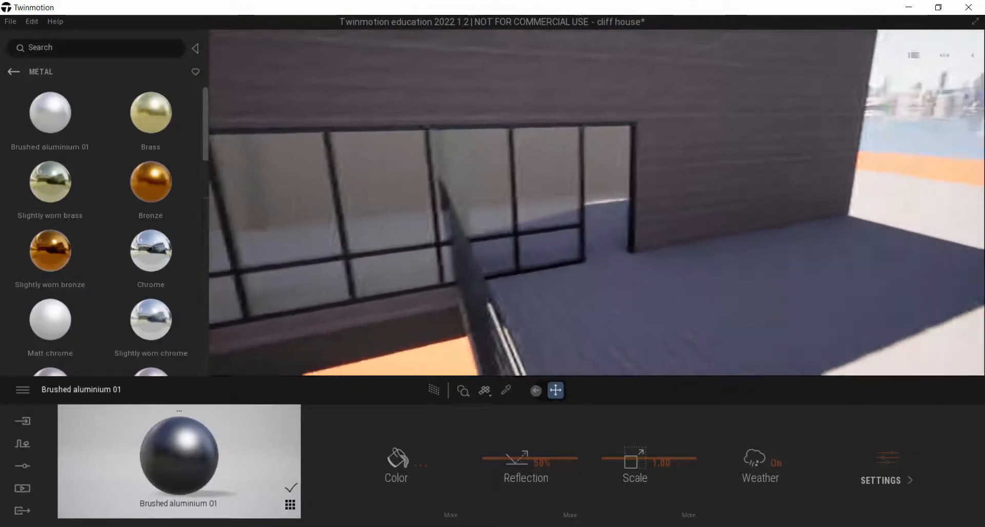
right_click_drag(472, 246, 543, 265)
key("s")
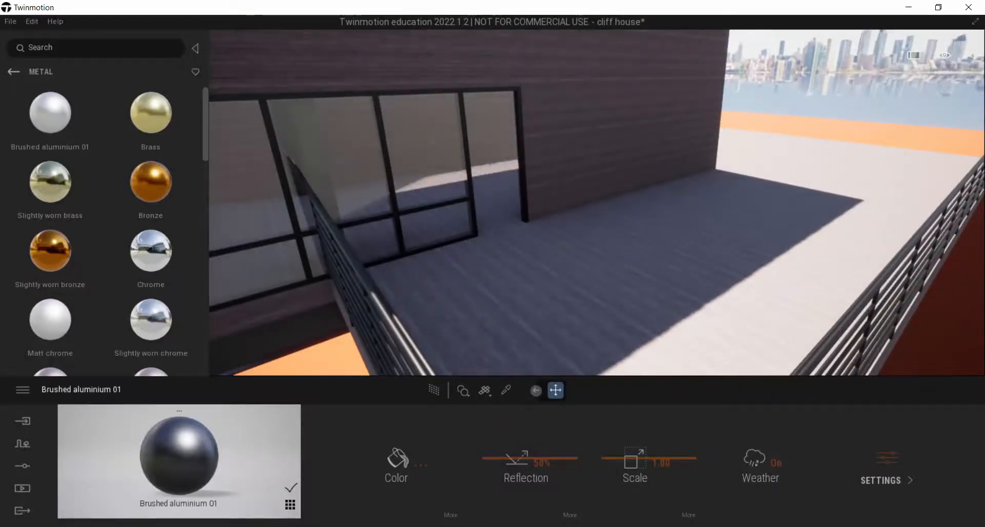
key("s")
mouse_move(616, 299)
right_mouse_down()
mouse_move(589, 310)
mouse_move(603, 310)
right_mouse_up()
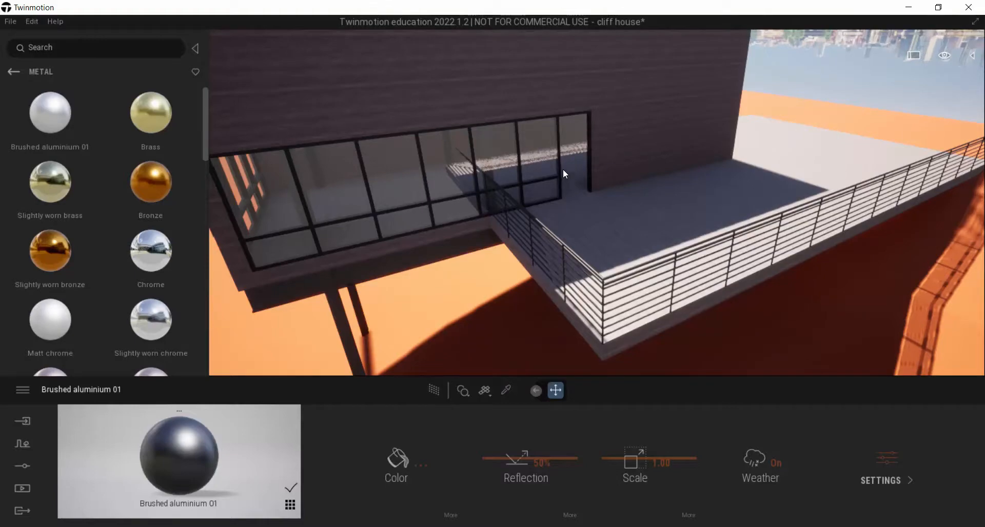
Switch to the ArchDaily Cliff House gallery in the browser and review the exterior and interior reference photos
key("alt+Tab")
key("alt+Tab")
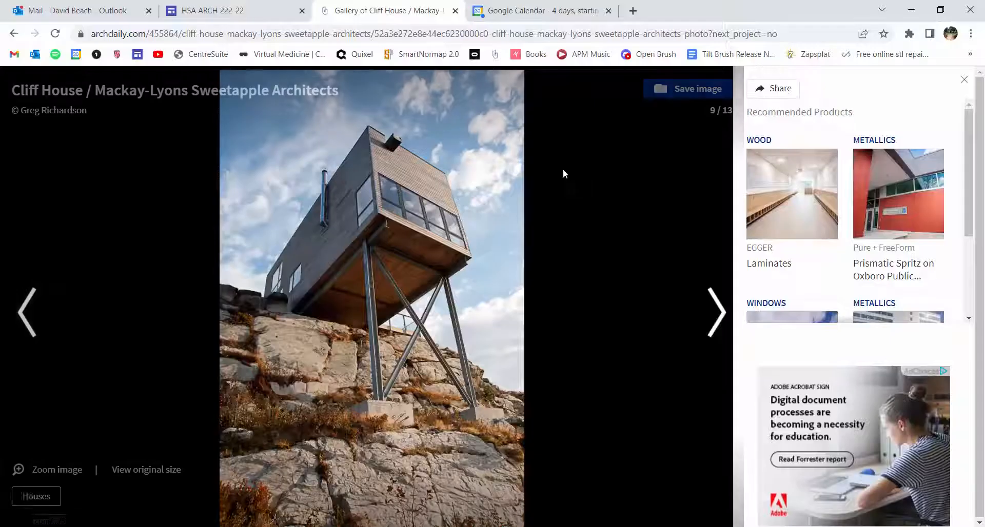
left_click(717, 312)
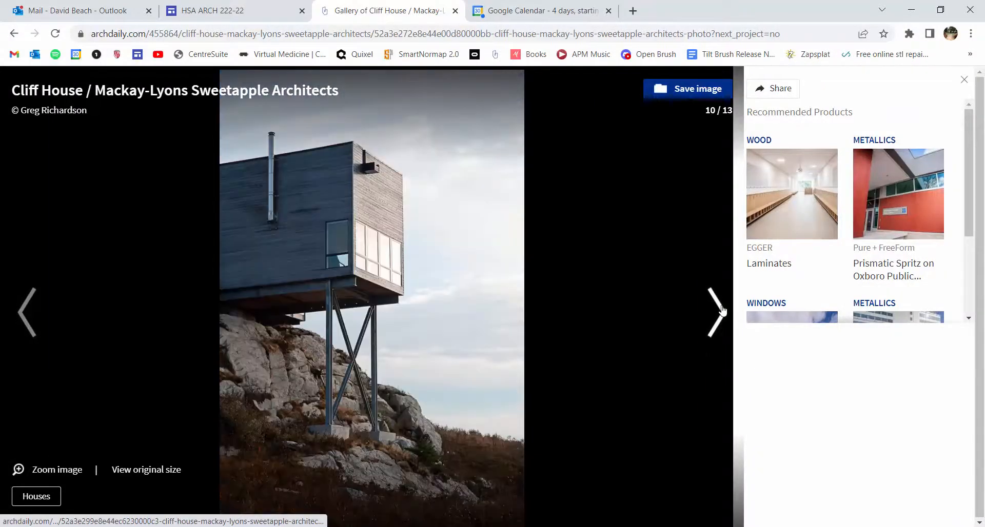
left_click(720, 311)
left_click(721, 310)
left_click(720, 310)
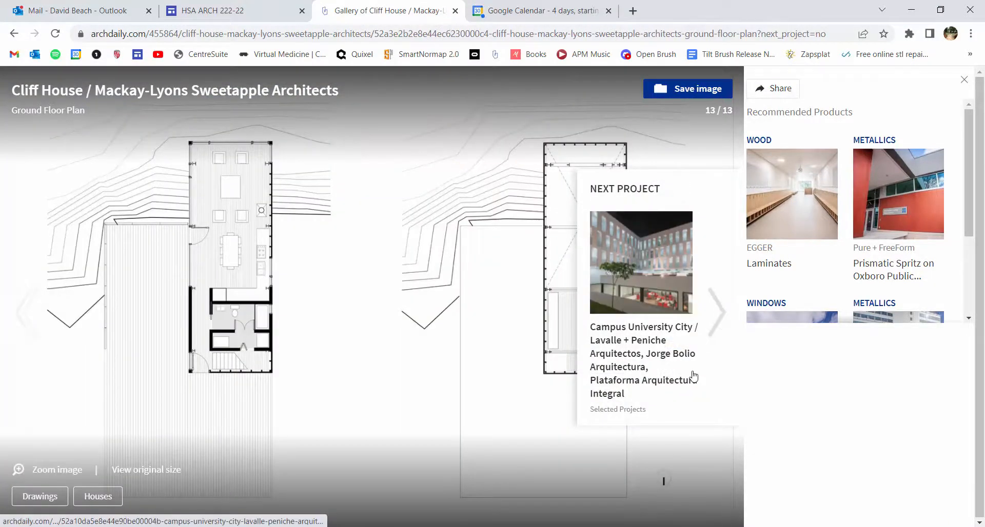
left_click(30, 304)
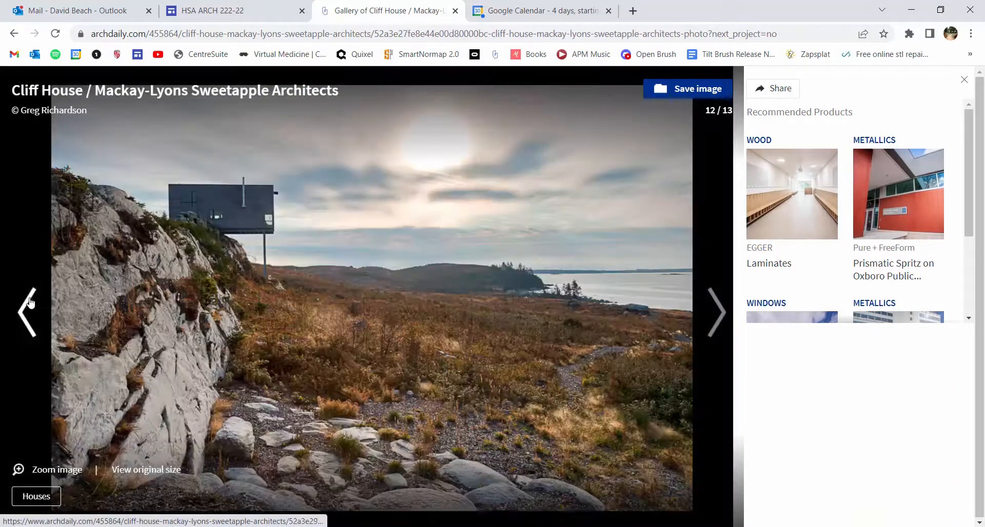
left_click(30, 302)
left_click(30, 302)
left_click(30, 302)
left_click(29, 300)
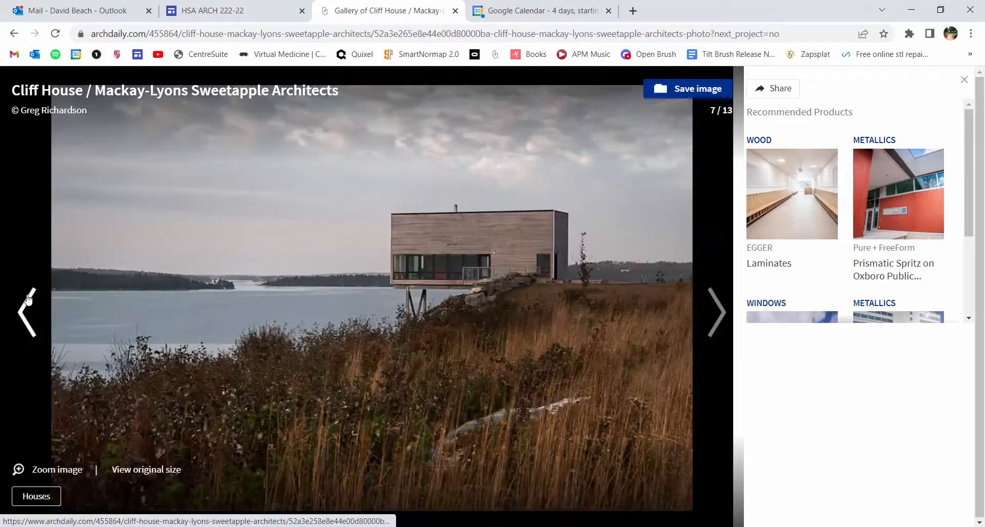
left_click(29, 300)
left_click(28, 300)
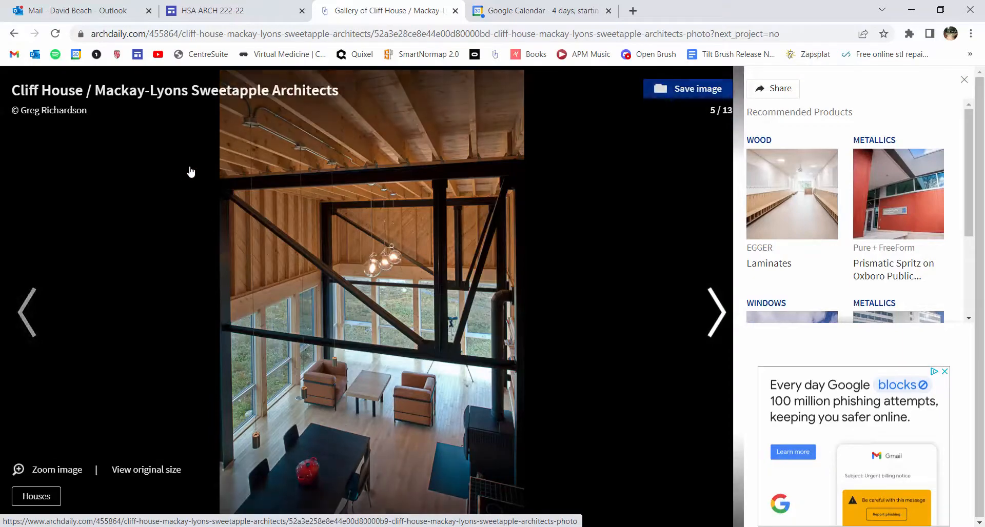
Return to Twinmotion and examine the materials on the interior walls, floor, ceiling, columns and window frames
key("alt+Tab")
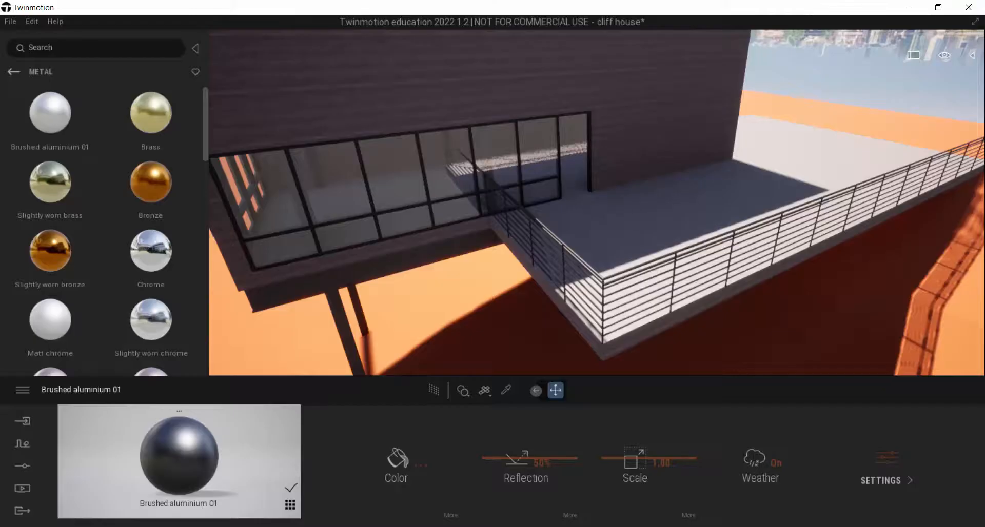
right_click_drag(718, 246, 948, 159)
scroll(596, 203, "up", 8)
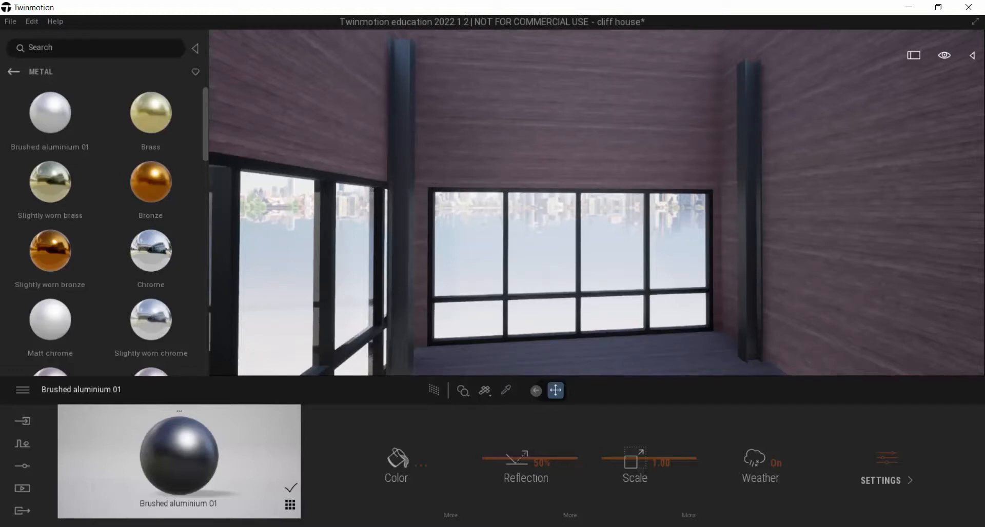
right_click_drag(597, 202, 374, 314)
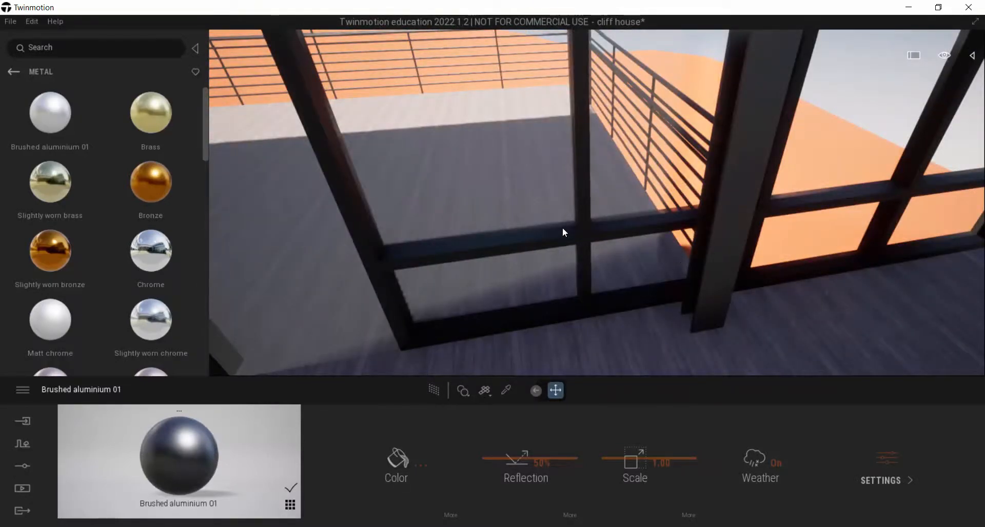
right_click_drag(635, 240, 375, 164)
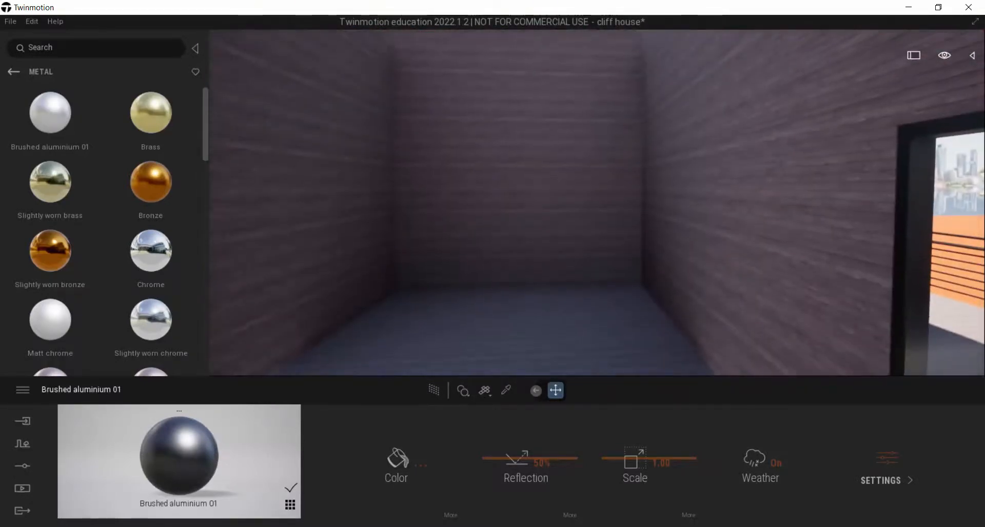
right_click_drag(658, 318, 659, 241)
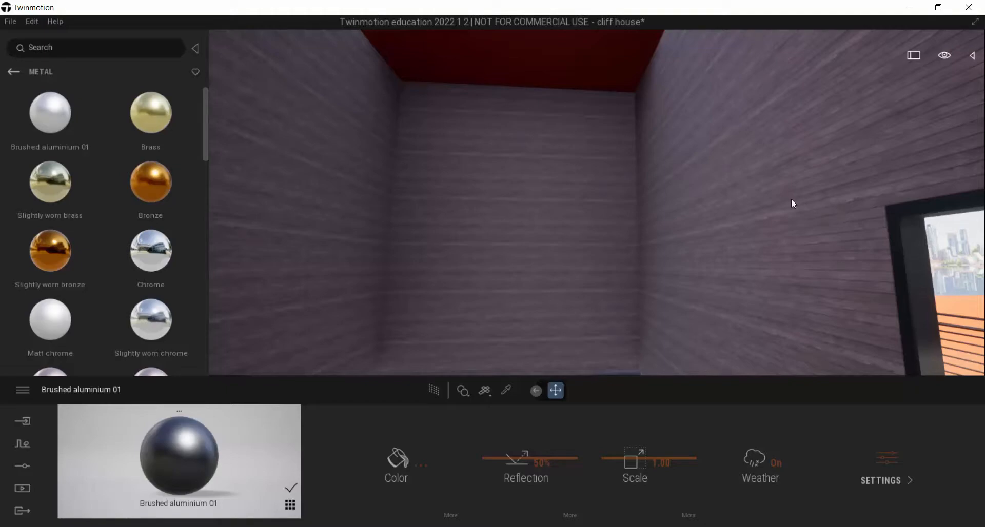
right_click_drag(791, 199, 539, 251)
key("w")
key("s")
key("d")
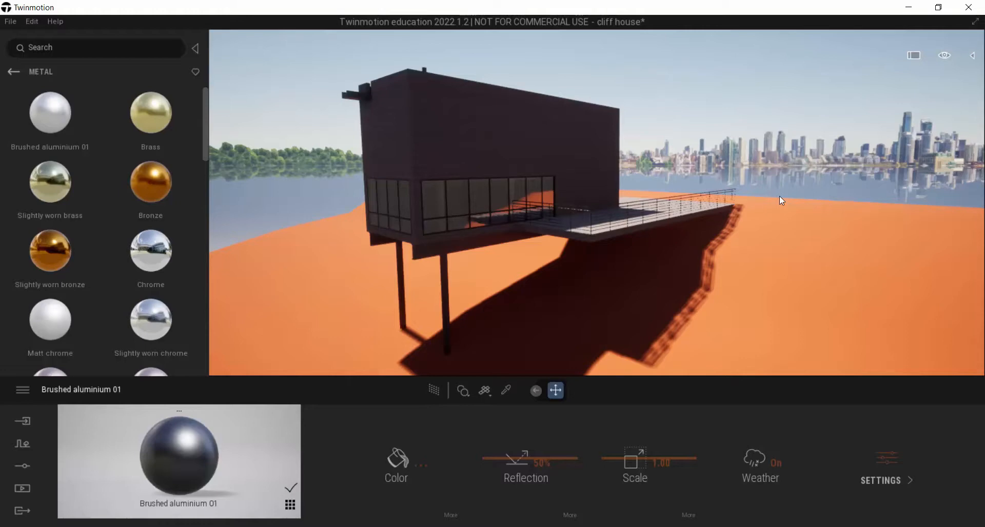
Apply the Grassy ground material from the natural ground materials to the orange terrain
right_click_drag(481, 119, 561, 161)
key("s")
key("w")
key("s")
key("d")
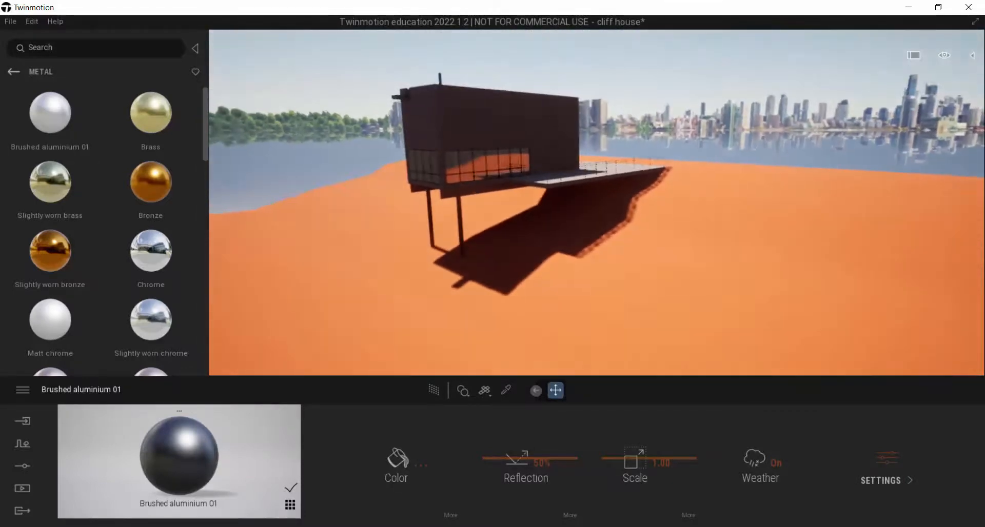
left_click(12, 72)
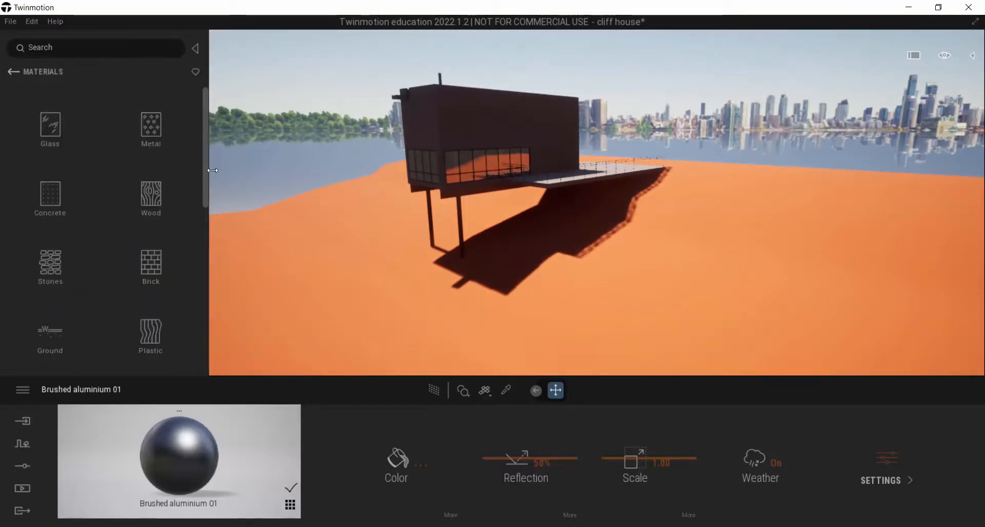
left_click(49, 344)
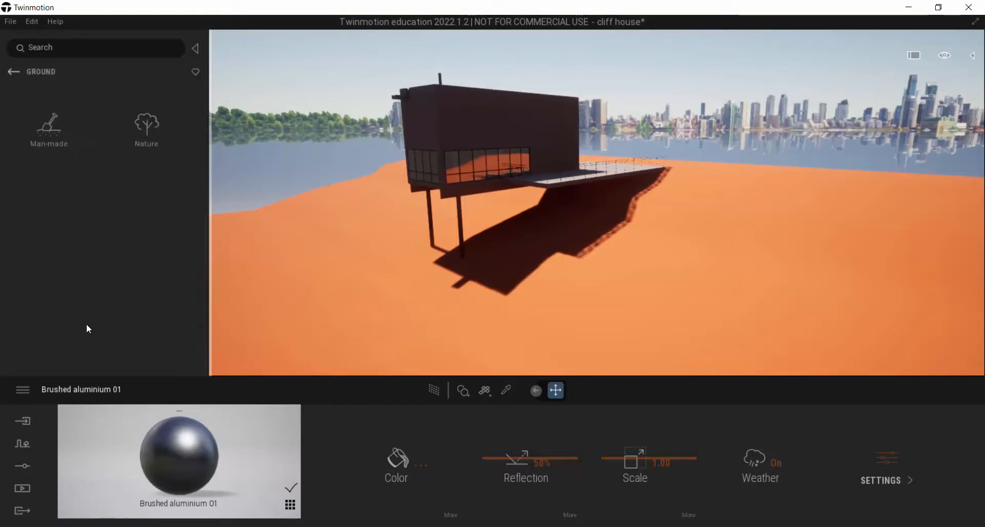
left_click(144, 129)
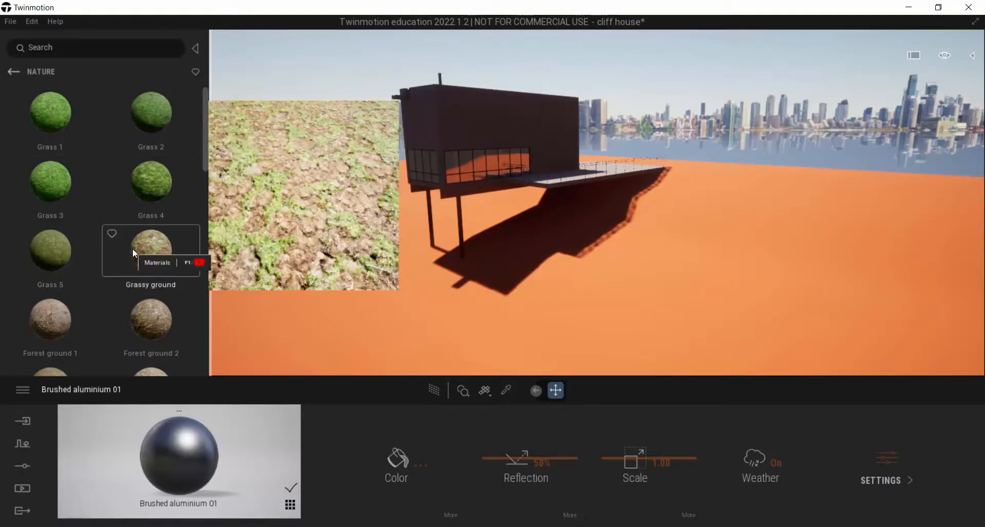
left_click_drag(148, 259, 433, 315)
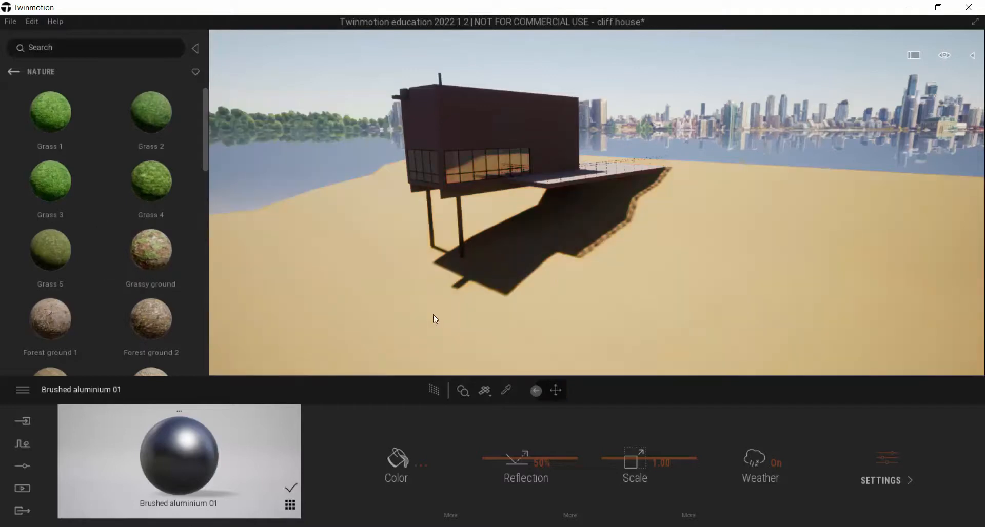
Set the terrain's Grassy ground material scale to 5 and check the texture around the house
left_click(598, 260)
right_click_drag(598, 259, 743, 323)
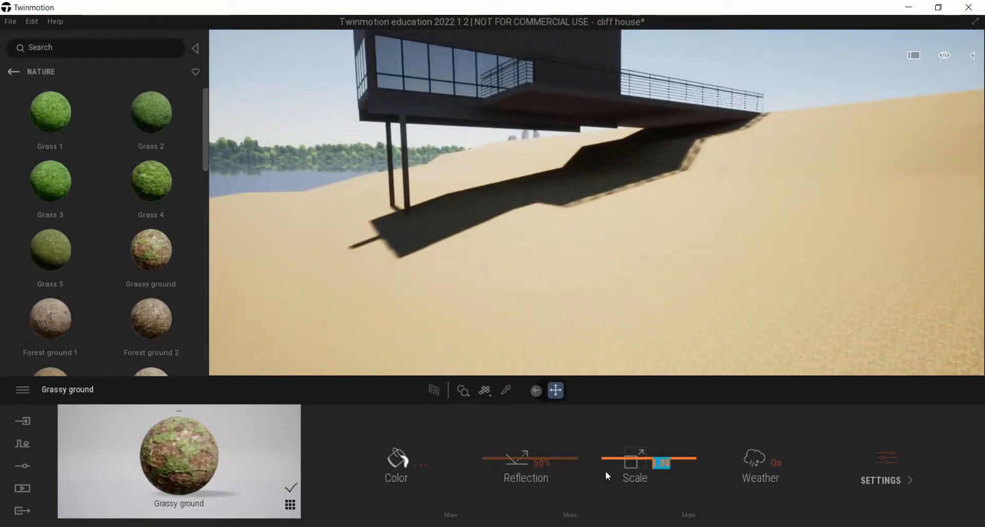
type("5")
key("Return")
right_click_drag(629, 261, 717, 267)
key("s")
key("w")
key("a")
key("a")
key("d")
key("e")
right_click_drag(489, 154, 489, 173)
key("s")
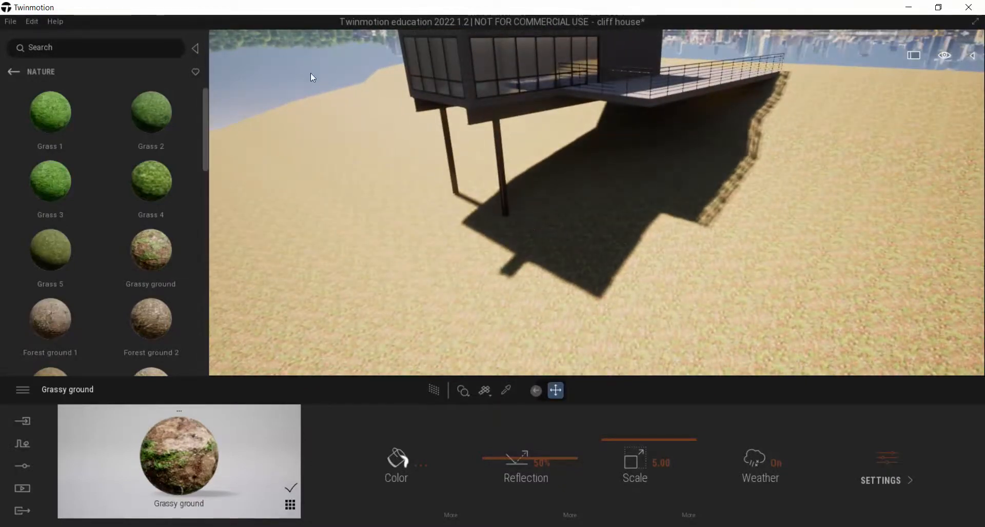
Open the vegetation painting tool and save the scene
left_click(12, 73)
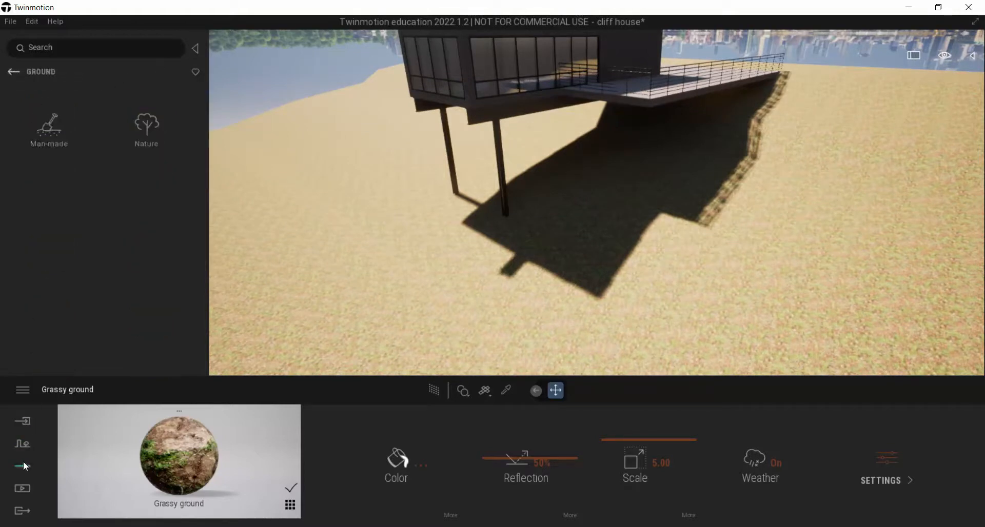
left_click(23, 444)
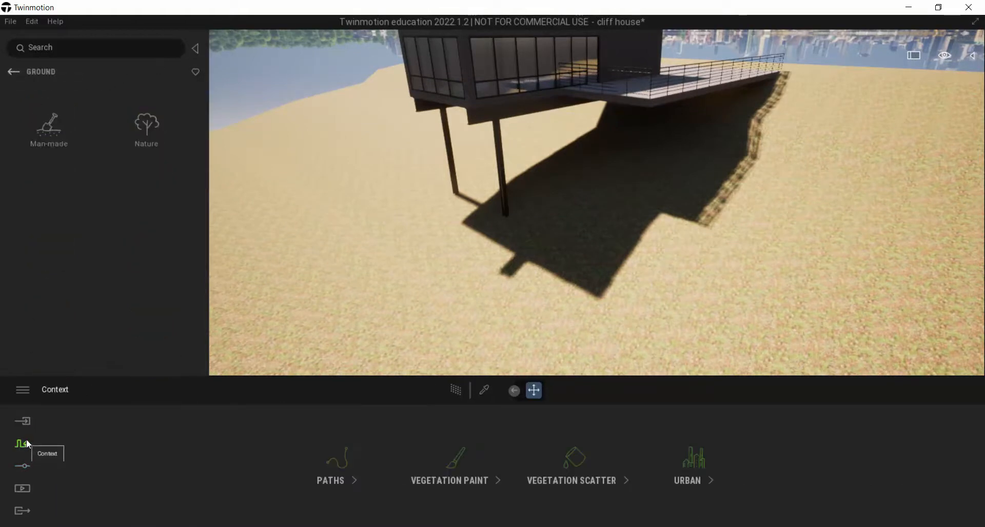
left_click(454, 464)
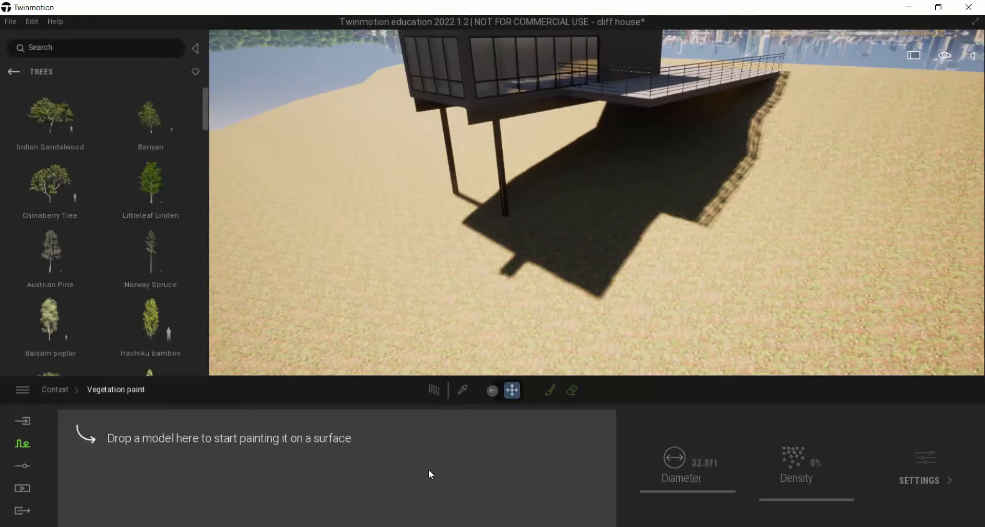
left_click(10, 23)
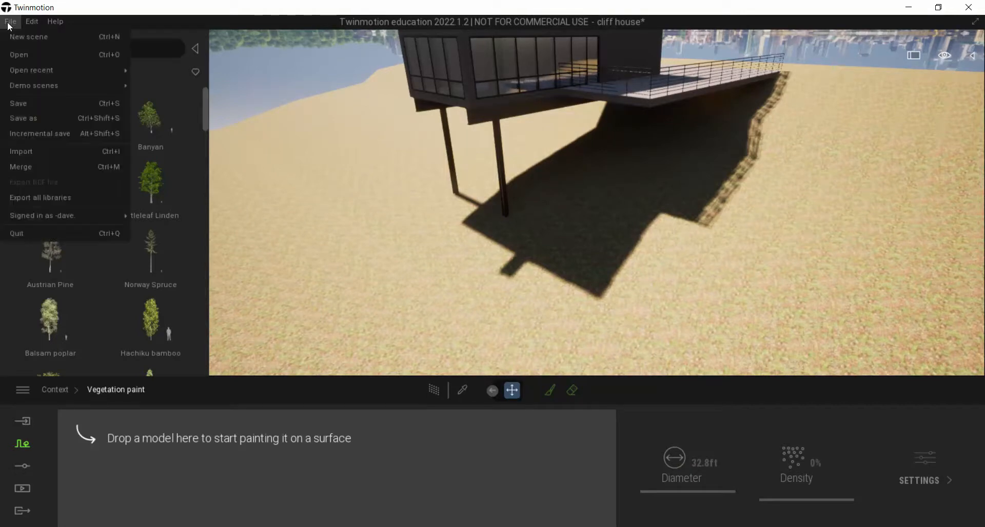
left_click(26, 102)
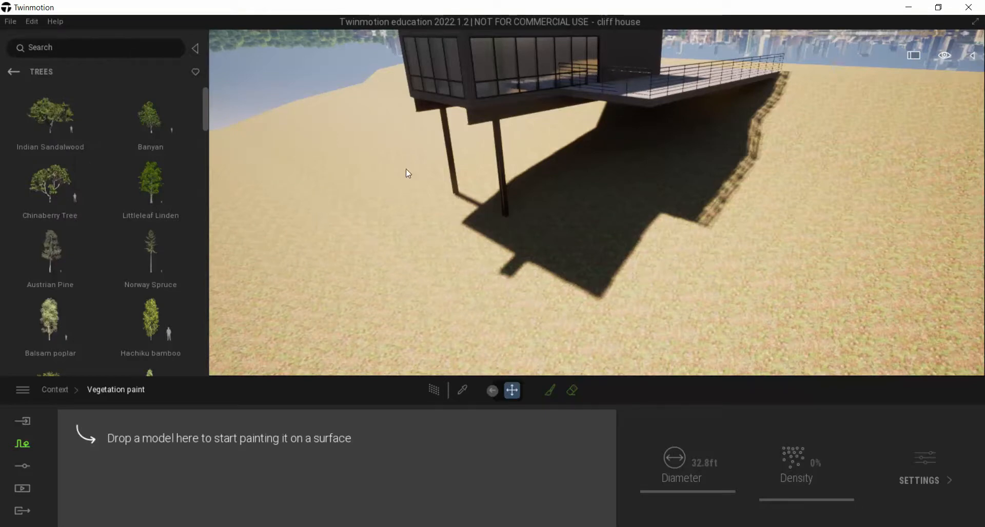
Add TallGrass 01 and TallGrass 04 from the grass and flowers library to the vegetation paint palette
right_click_drag(423, 207, 484, 226)
key("s")
key("a")
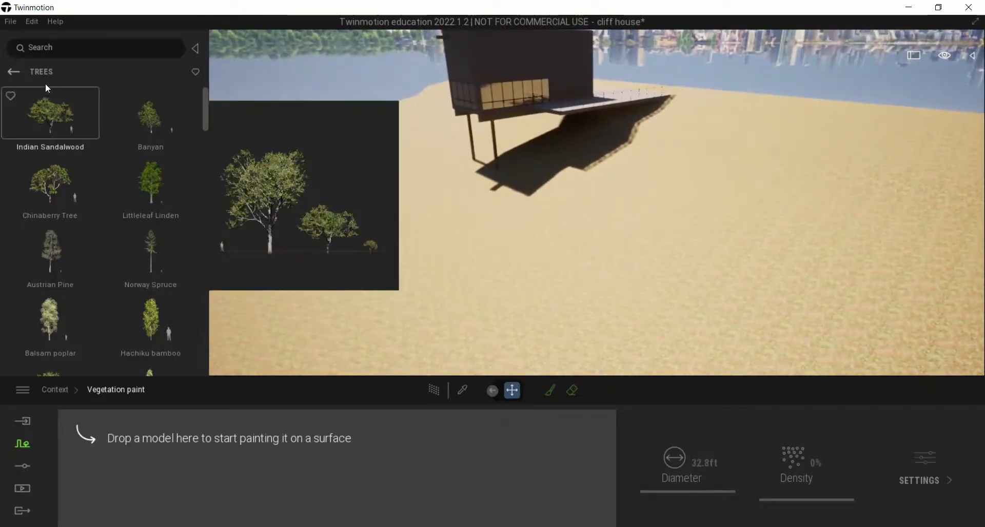
left_click(14, 71)
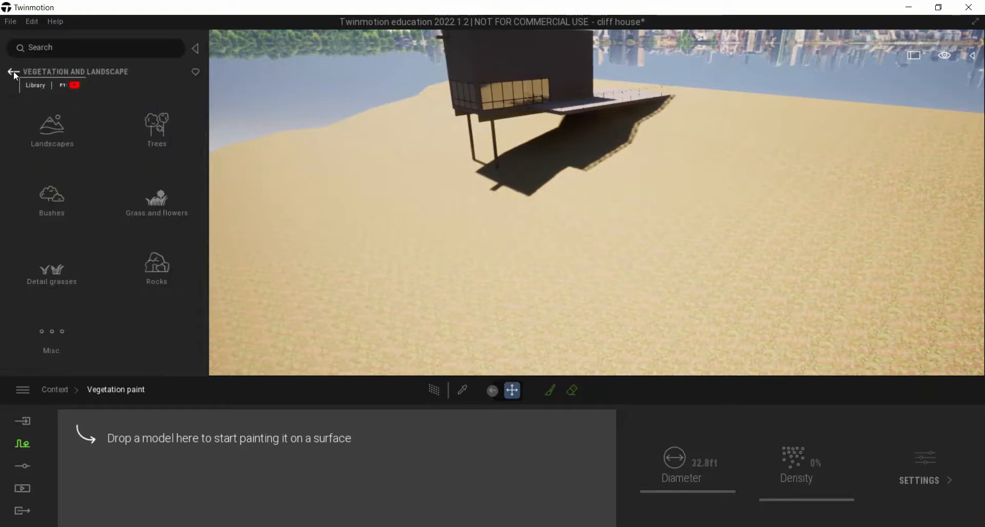
left_click(154, 200)
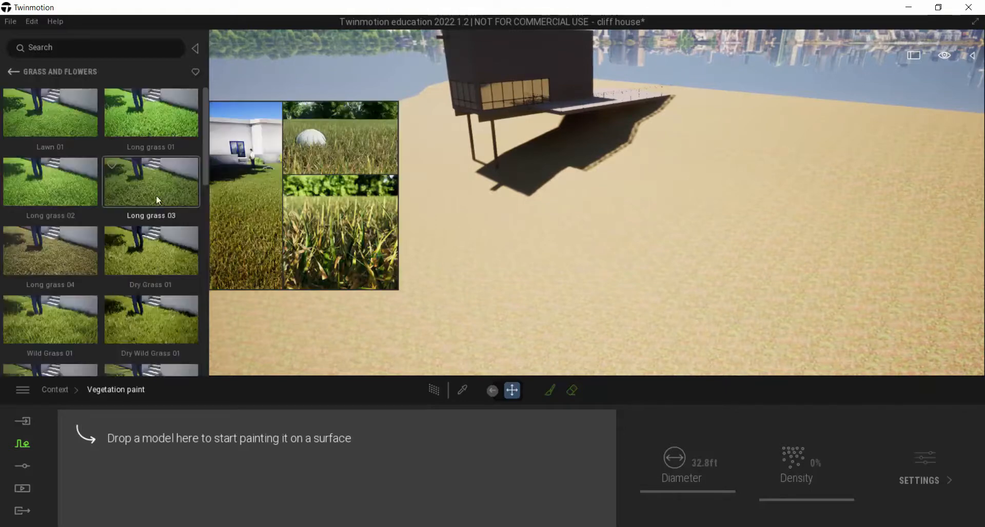
left_click_drag(210, 137, 228, 230)
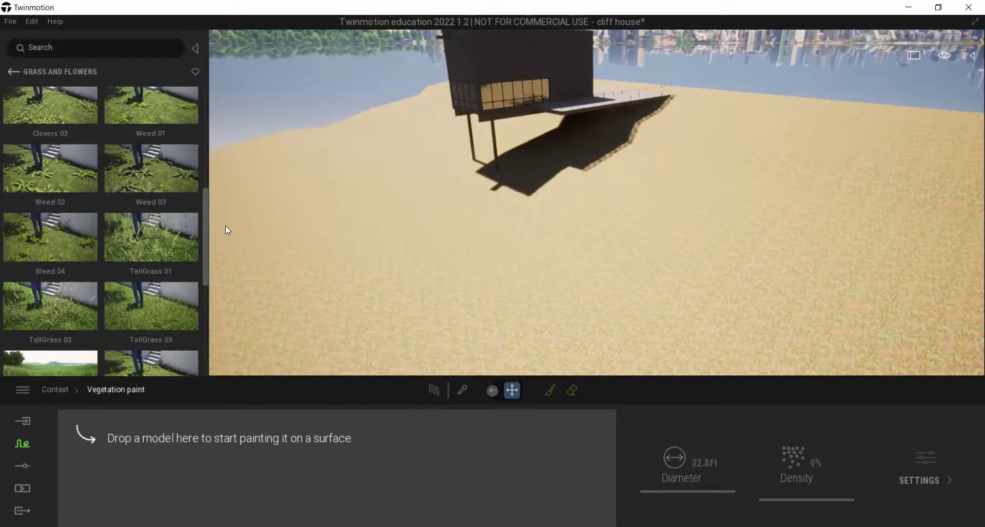
left_click_drag(156, 205, 147, 459)
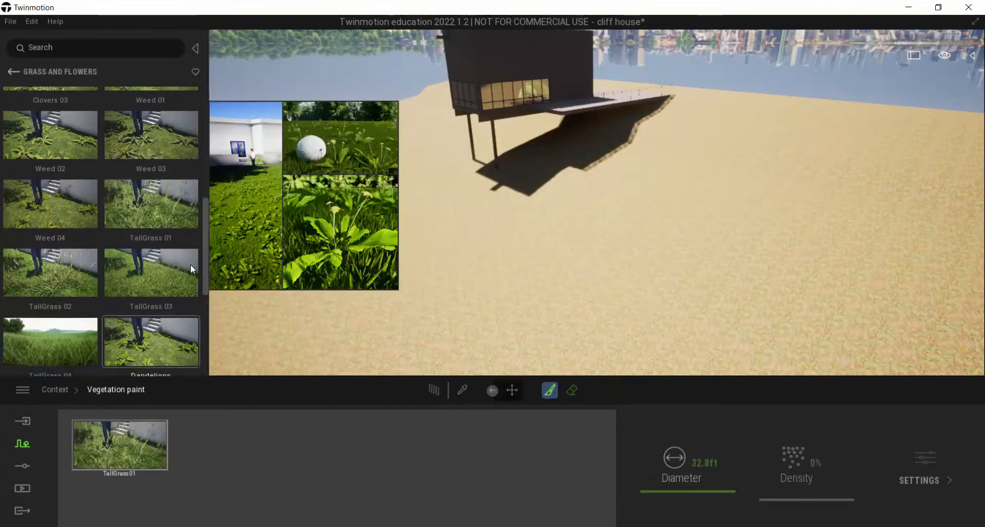
left_click_drag(205, 217, 209, 250)
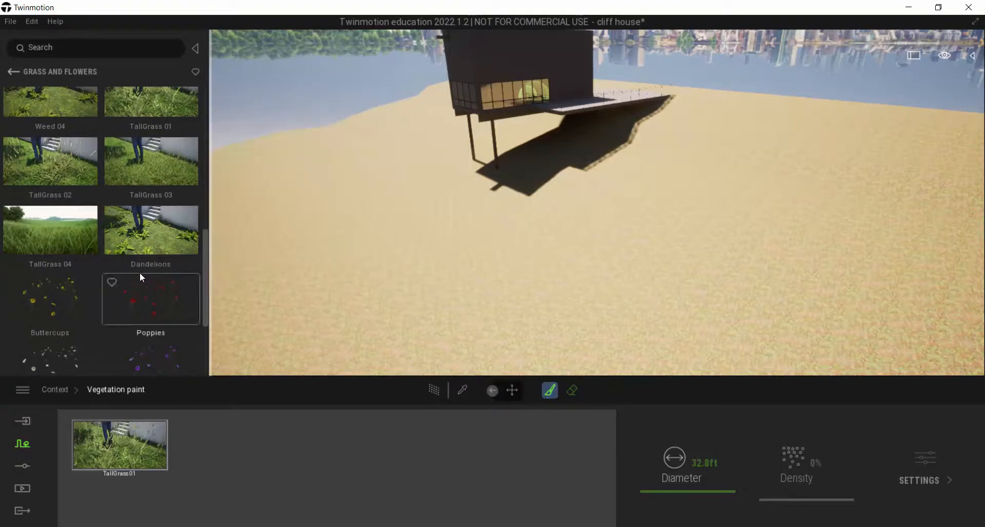
left_click_drag(63, 228, 253, 456)
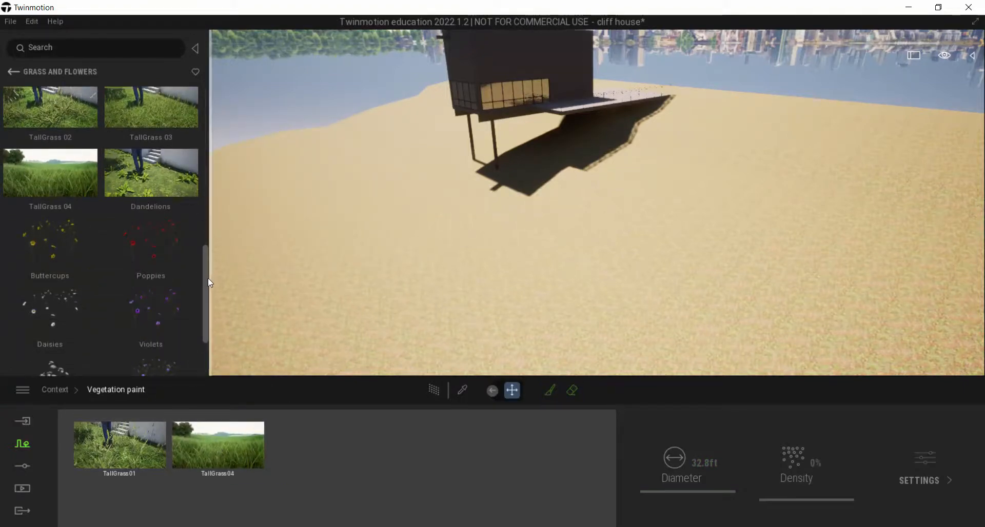
scroll(207, 280, "down", 3)
left_click_drag(205, 288, 209, 112)
Paint both tall grasses across the terrain around the house with the 32.8 ft brush
right_click_drag(294, 173, 315, 164)
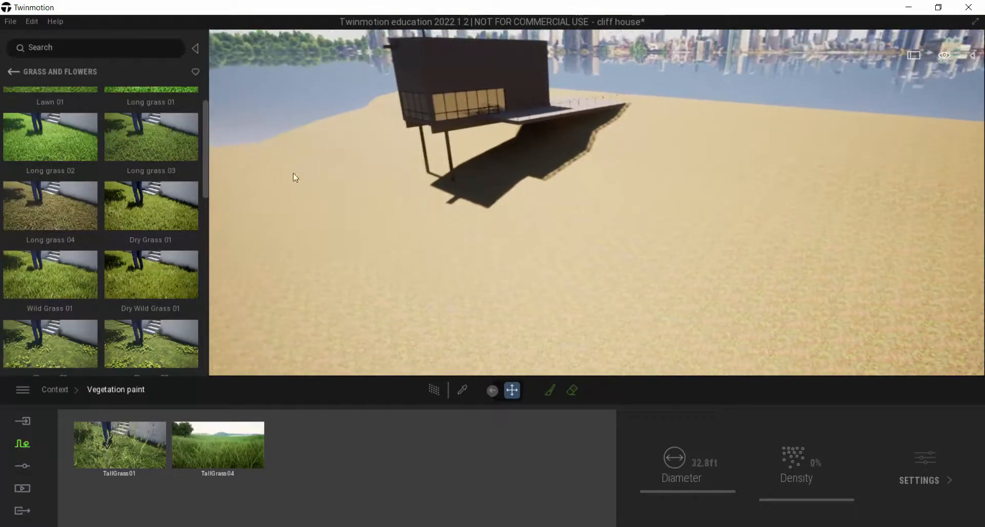
right_click_drag(460, 286, 463, 273)
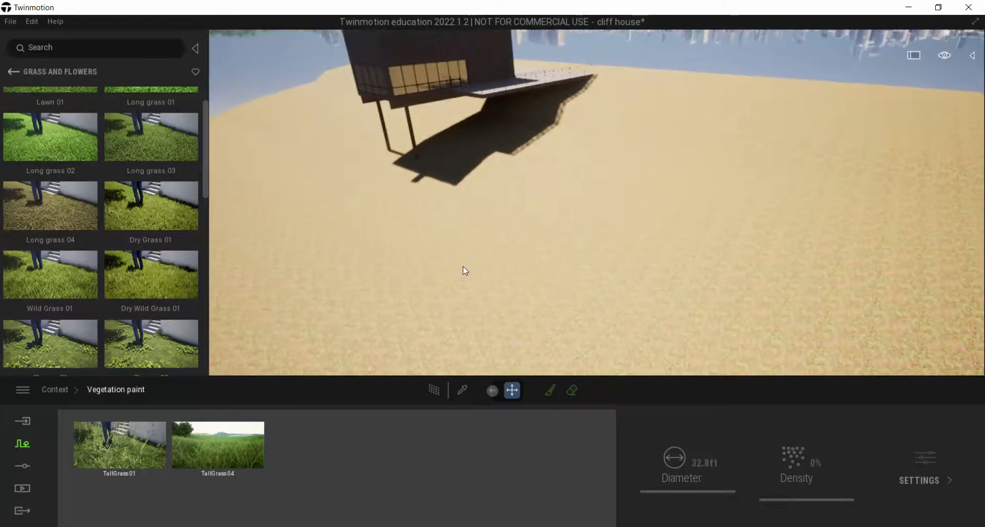
key("a")
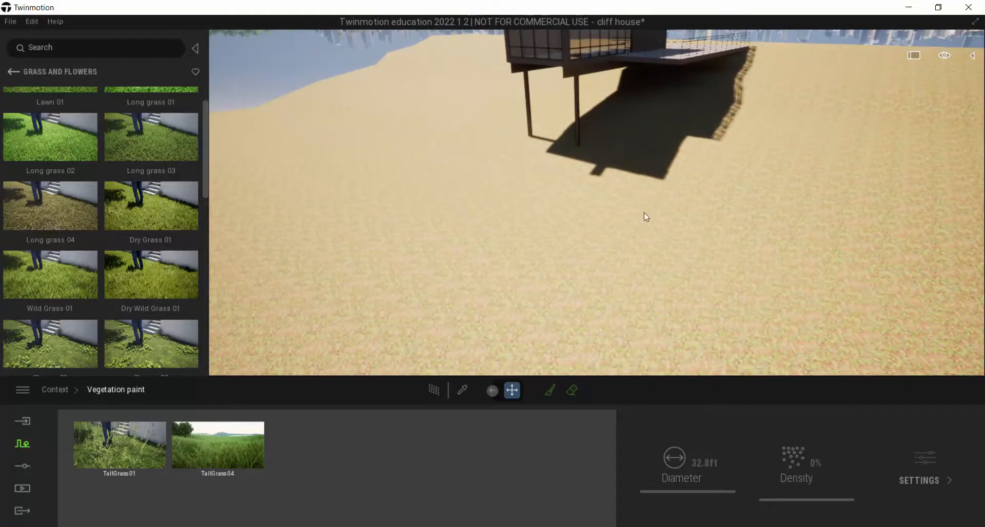
left_click(547, 392)
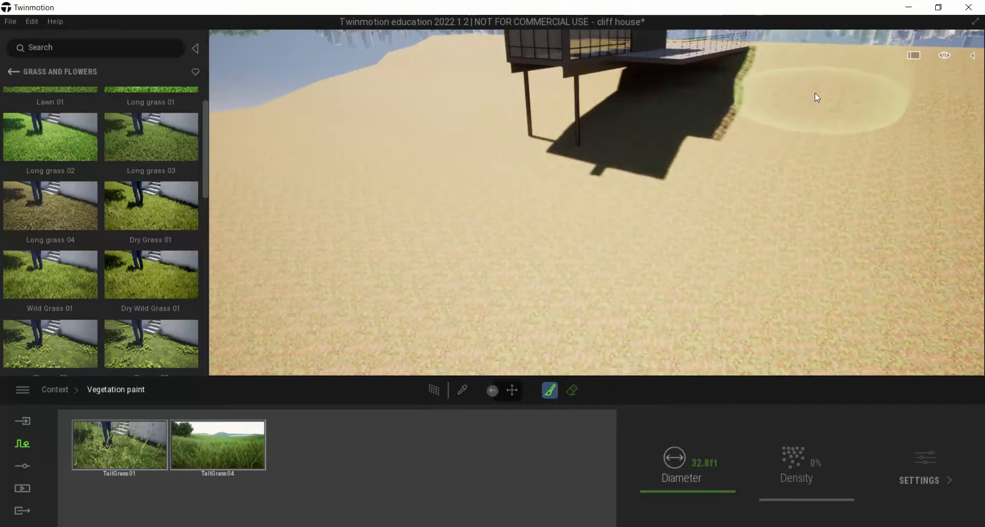
mouse_move(822, 73)
left_mouse_down()
mouse_move(811, 70)
mouse_move(721, 201)
mouse_move(592, 246)
mouse_move(462, 217)
mouse_move(393, 175)
mouse_move(444, 163)
left_mouse_up()
key("a")
right_click_drag(483, 146, 481, 163)
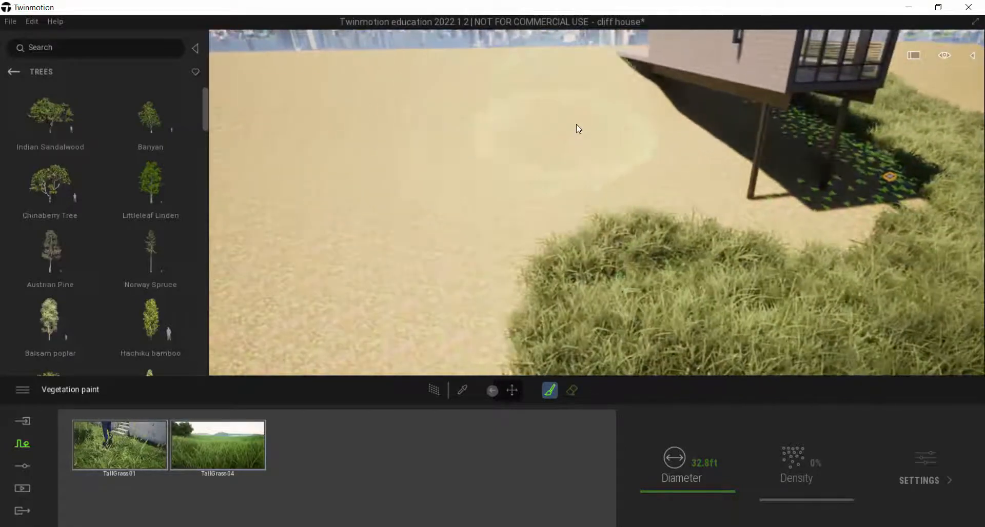
mouse_move(556, 104)
left_mouse_down()
mouse_move(546, 109)
mouse_move(565, 198)
mouse_move(450, 273)
mouse_move(666, 258)
left_mouse_up()
right_click_drag(666, 258, 667, 259)
Set the paint brush diameter to 5 ft and fill in grass around the bases of the support columns
left_click_drag(717, 463, 622, 469)
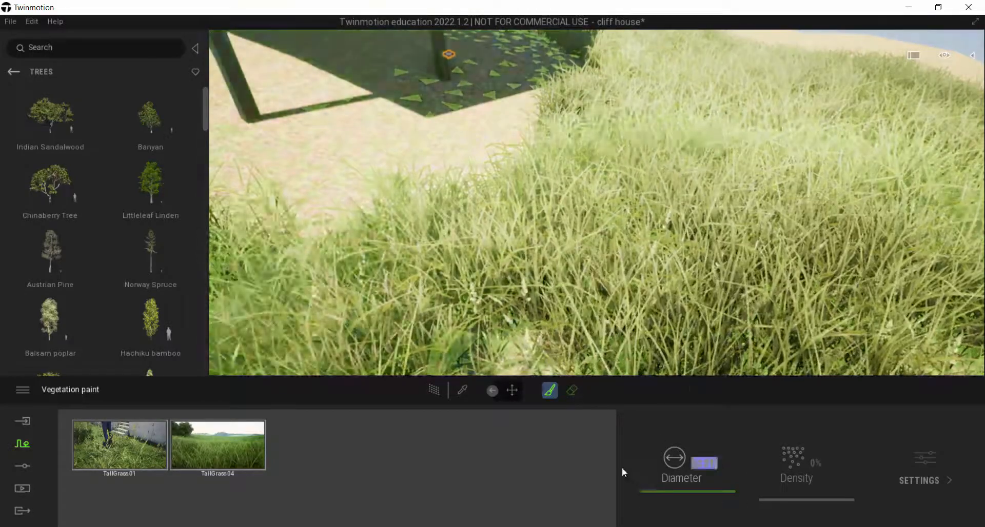
right_click_drag(559, 149, 565, 116)
scroll(564, 128, "up", 3)
mouse_move(566, 134)
left_mouse_down()
mouse_move(552, 174)
mouse_move(417, 164)
mouse_move(524, 205)
mouse_move(632, 220)
mouse_move(739, 174)
mouse_move(769, 123)
left_mouse_up()
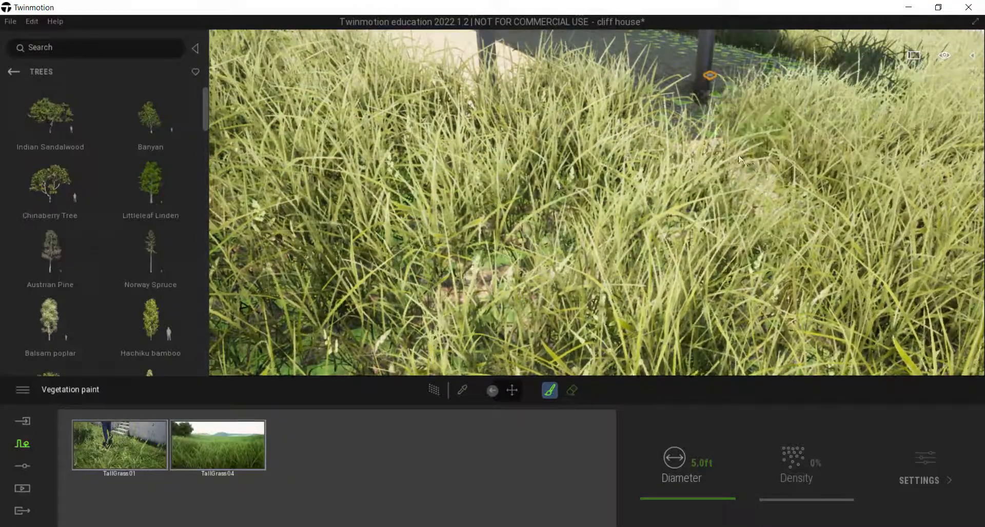
mouse_move(613, 113)
right_mouse_down()
mouse_move(605, 101)
mouse_move(528, 103)
right_mouse_up()
Paint tall grass over the bare strip of ground running beneath the house
key("w")
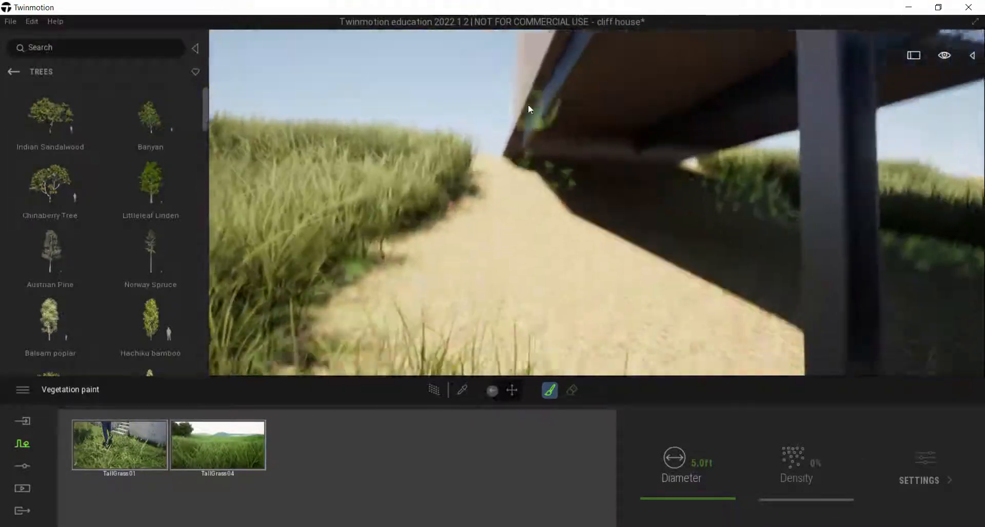
mouse_move(517, 148)
left_mouse_down()
mouse_move(473, 188)
mouse_move(398, 314)
mouse_move(596, 281)
mouse_move(694, 224)
mouse_move(654, 195)
mouse_move(519, 187)
mouse_move(713, 221)
mouse_move(682, 277)
left_mouse_up()
right_click_drag(626, 302, 626, 330)
mouse_move(638, 313)
left_mouse_down()
mouse_move(618, 289)
mouse_move(632, 273)
mouse_move(585, 240)
mouse_move(512, 276)
mouse_move(644, 143)
mouse_move(767, 81)
mouse_move(632, 226)
left_mouse_up()
key("d")
scroll(627, 226, "down", 5)
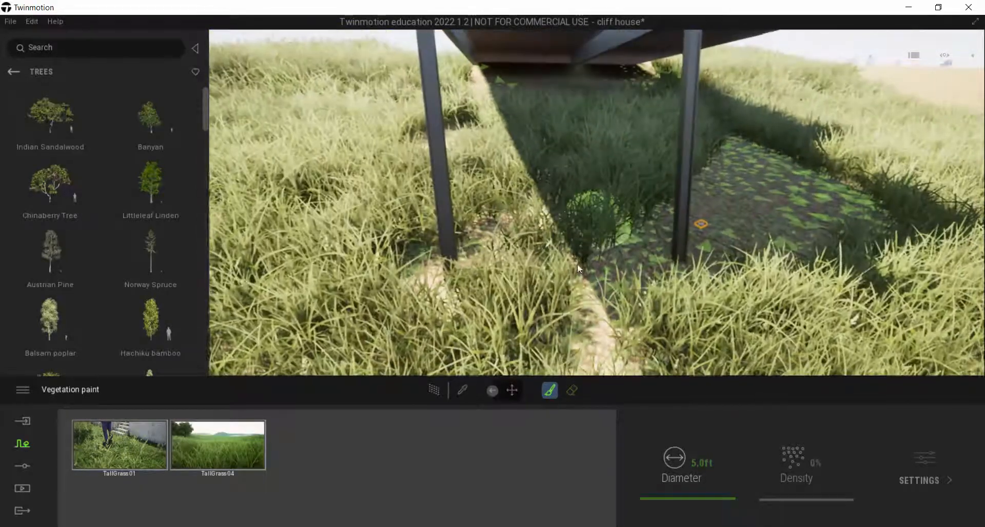
Paint tall grass over the remaining shaded patch beneath the house and deck
scroll(798, 242, "up", 1)
key("d")
mouse_move(636, 218)
left_mouse_down()
mouse_move(499, 251)
mouse_move(463, 197)
mouse_move(597, 131)
mouse_move(555, 186)
mouse_move(482, 214)
mouse_move(435, 195)
left_mouse_up()
right_click_drag(436, 195, 489, 182)
right_click_drag(375, 240, 583, 177)
key("d")
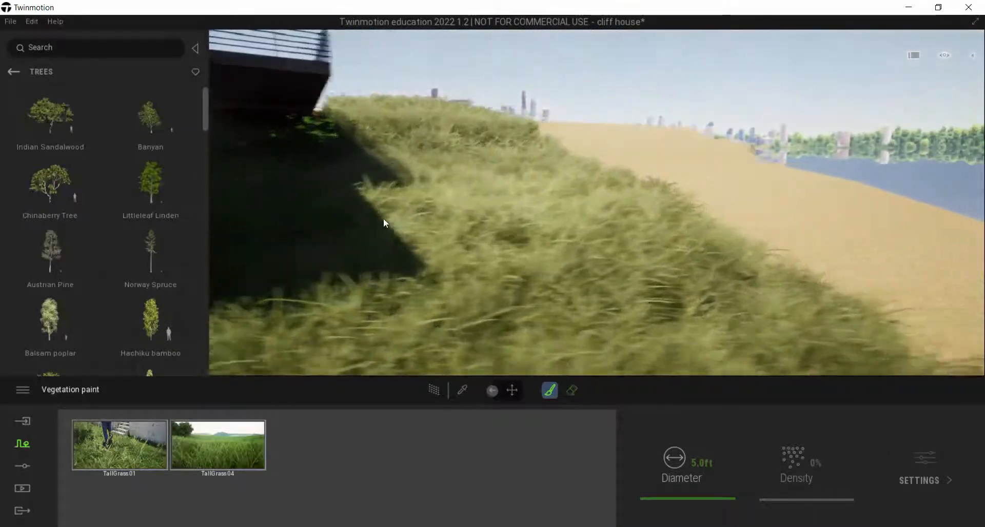
Examine the grass coverage on the hillside and beneath the house, and return to the vegetation and landscape categories
mouse_move(667, 297)
right_mouse_down()
mouse_move(484, 277)
mouse_move(575, 248)
mouse_move(508, 196)
mouse_move(492, 193)
mouse_move(486, 205)
mouse_move(515, 213)
mouse_move(400, 213)
mouse_move(359, 104)
right_mouse_up()
key("w")
key("s")
key("w")
right_click_drag(435, 359, 427, 301)
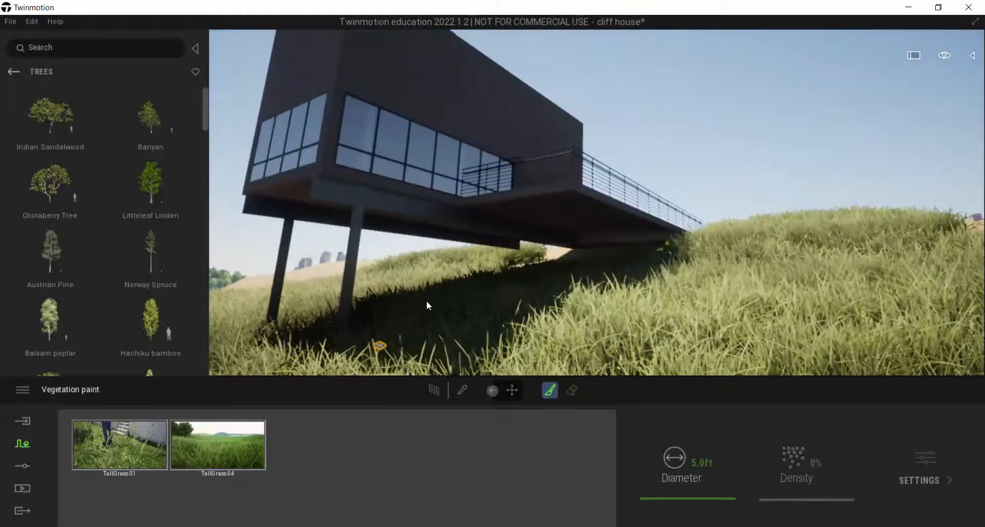
key("s")
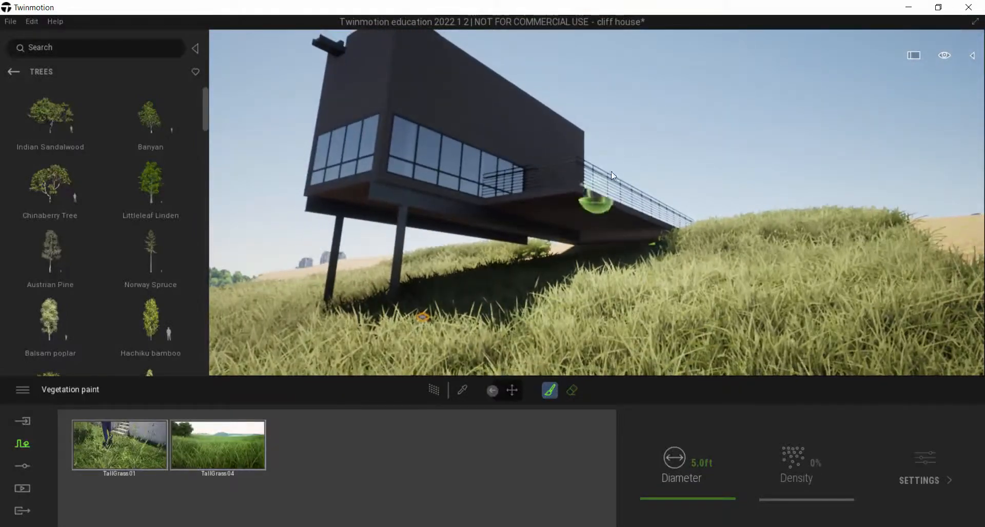
left_click(21, 72)
right_click_drag(913, 149, 858, 149)
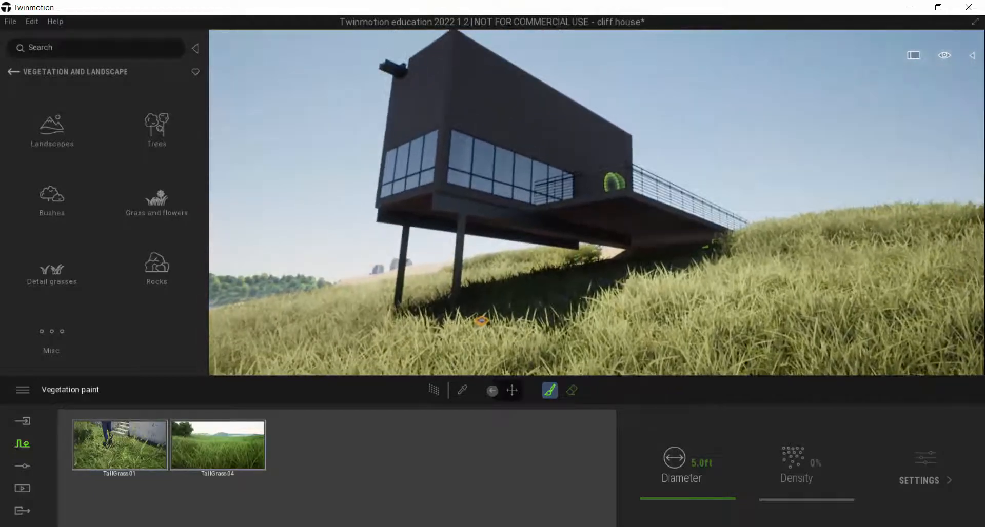
Switch to the ArchDaily gallery, review the exterior photo of the house above the rocky shore, and return to Twinmotion
key("alt+Tab")
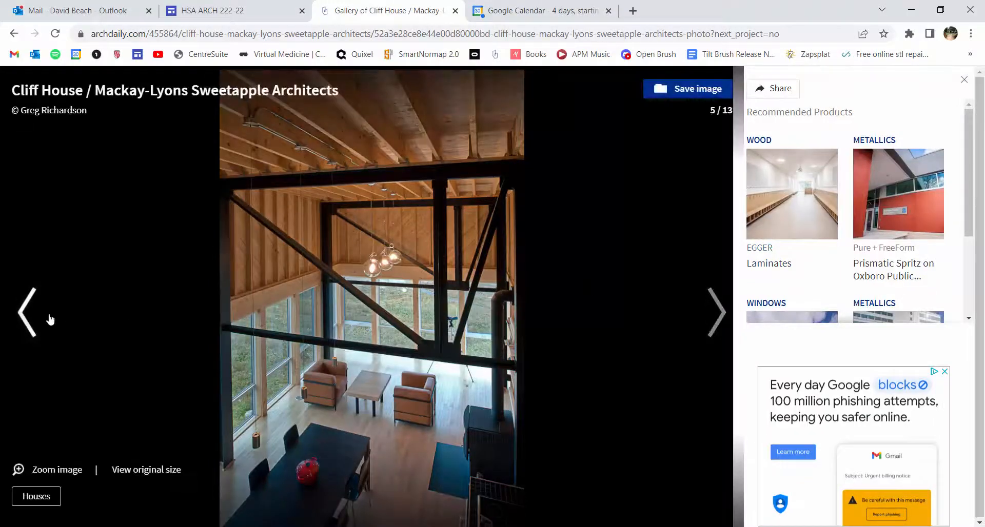
left_click(24, 315)
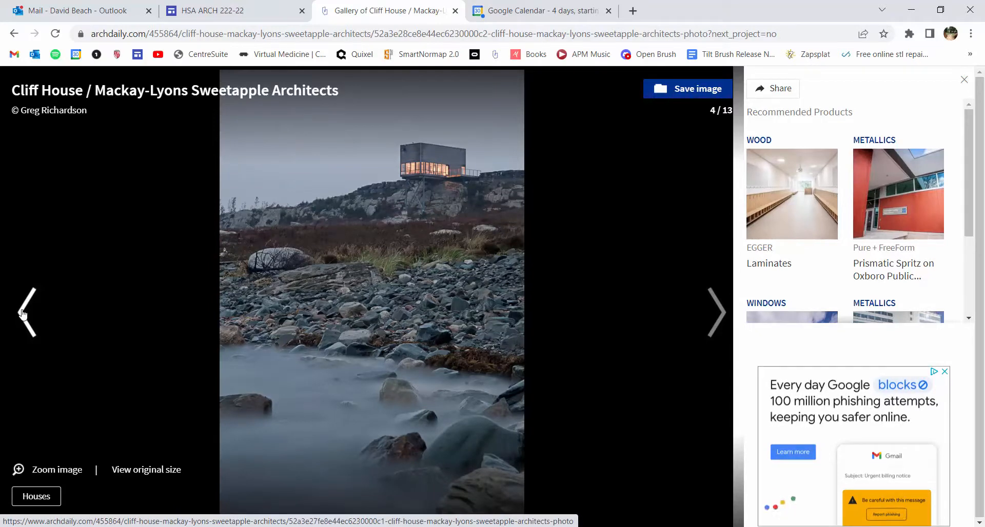
key("alt+Tab")
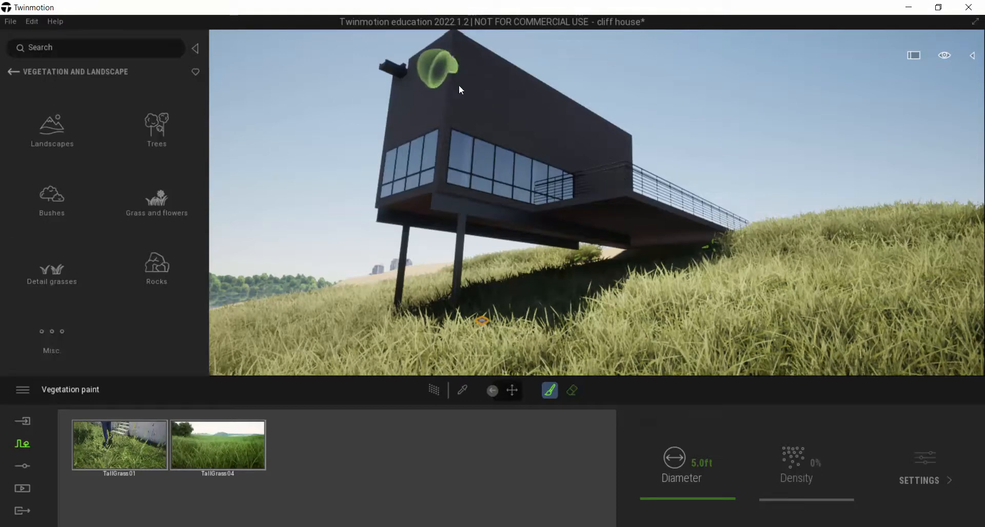
Try painting tall grass across the upper side wall of the house and undo the stroke
left_click_drag(488, 102, 539, 117)
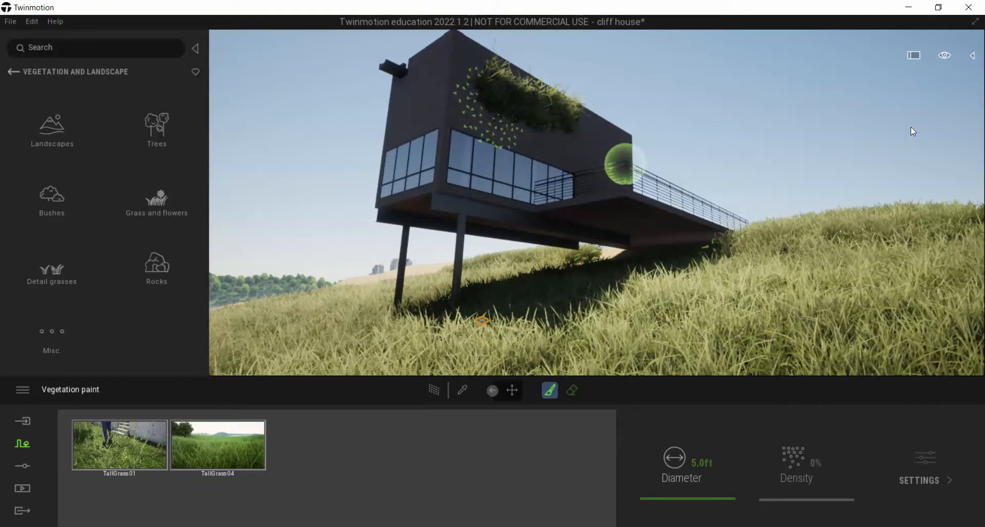
key("ctrl+z")
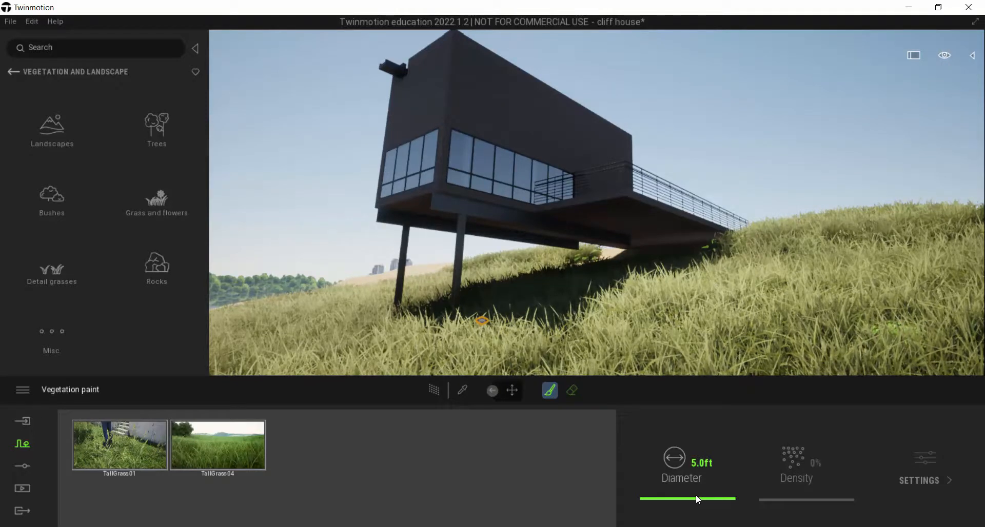
Check the rocky shore in the ArchDaily photo, return to Twinmotion, and open the Rocks category of the vegetation library
key("alt+Tab")
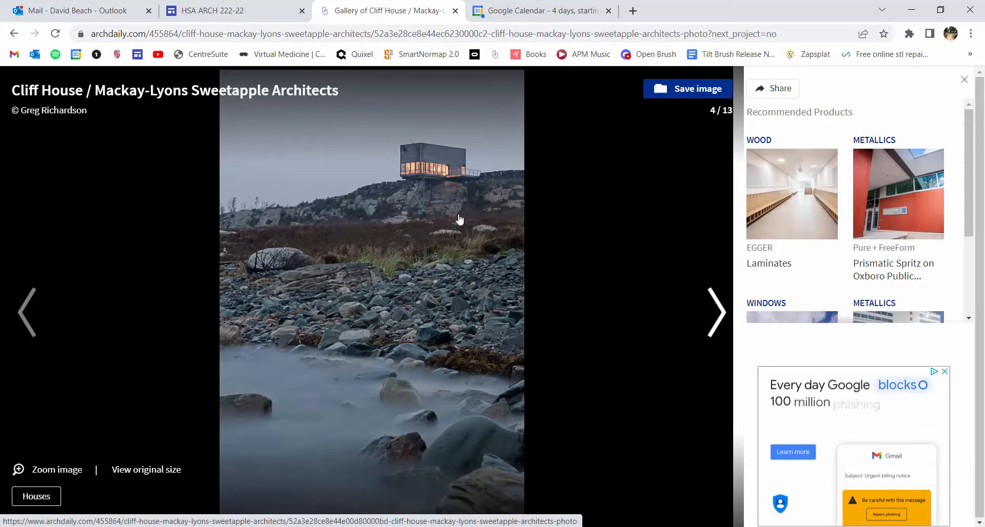
key("alt+Tab")
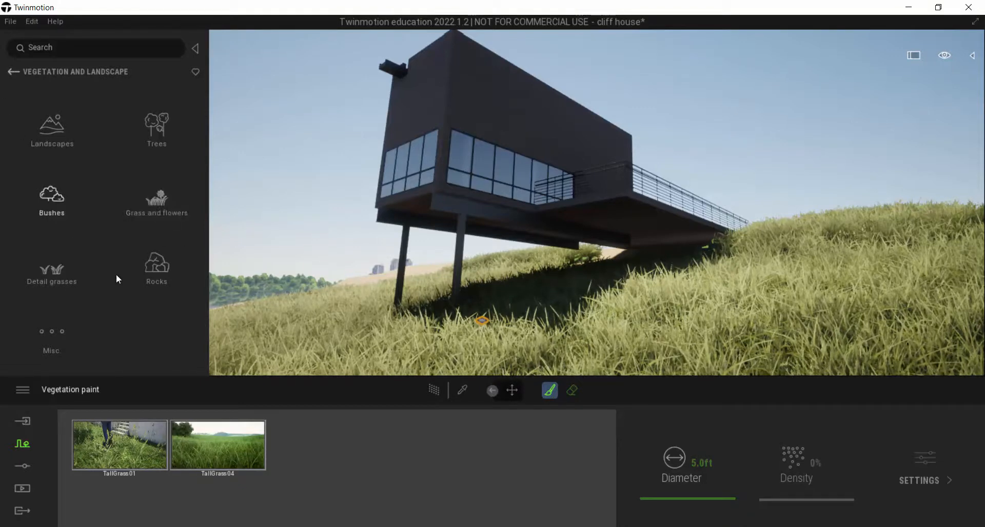
left_click(155, 272)
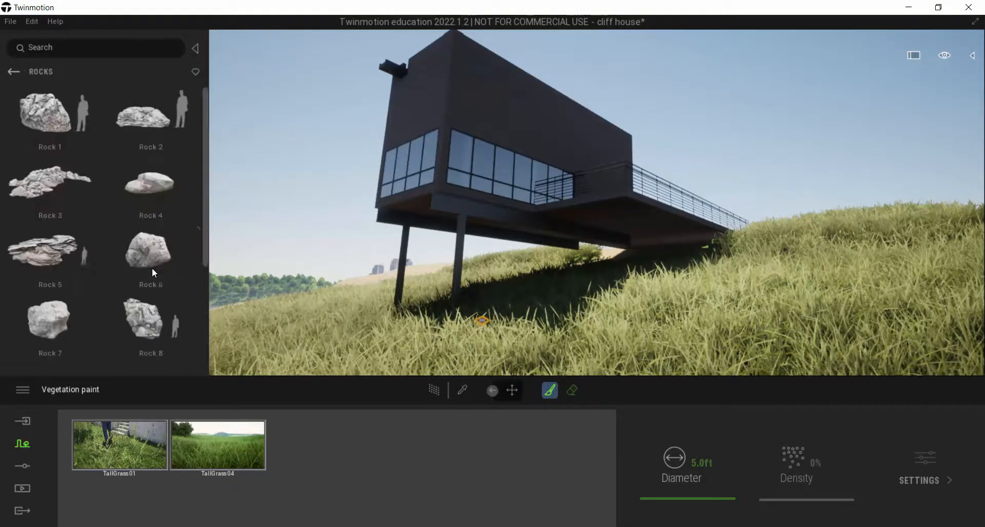
mouse_move(210, 122)
left_mouse_down()
mouse_move(211, 232)
mouse_move(209, 120)
left_mouse_up()
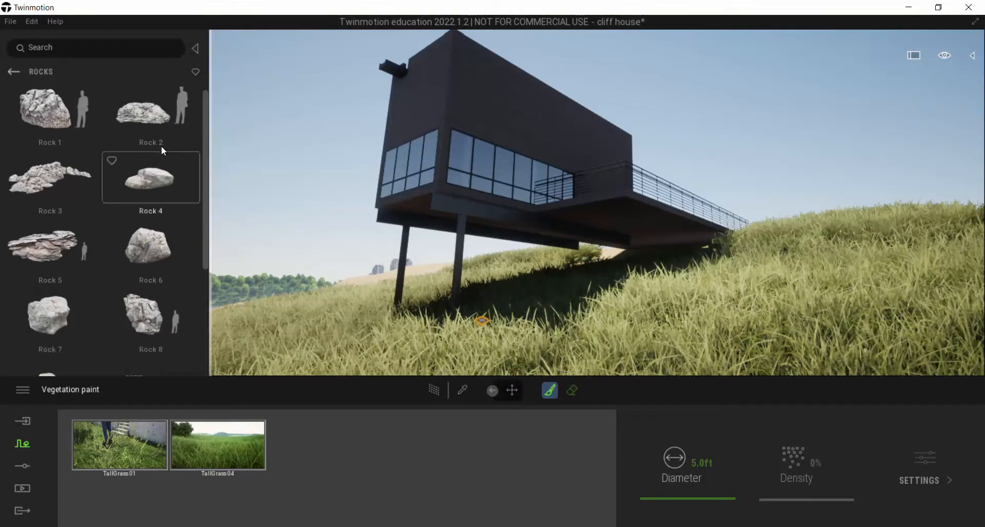
Place Rock 1 on the grassy slope and move it in front of the house's support columns
mouse_move(52, 122)
left_mouse_down()
mouse_move(518, 321)
mouse_move(644, 312)
mouse_move(612, 321)
mouse_move(581, 361)
mouse_move(578, 351)
left_mouse_up()
right_click_drag(578, 350, 604, 217)
left_click_drag(604, 209, 604, 183)
key("e")
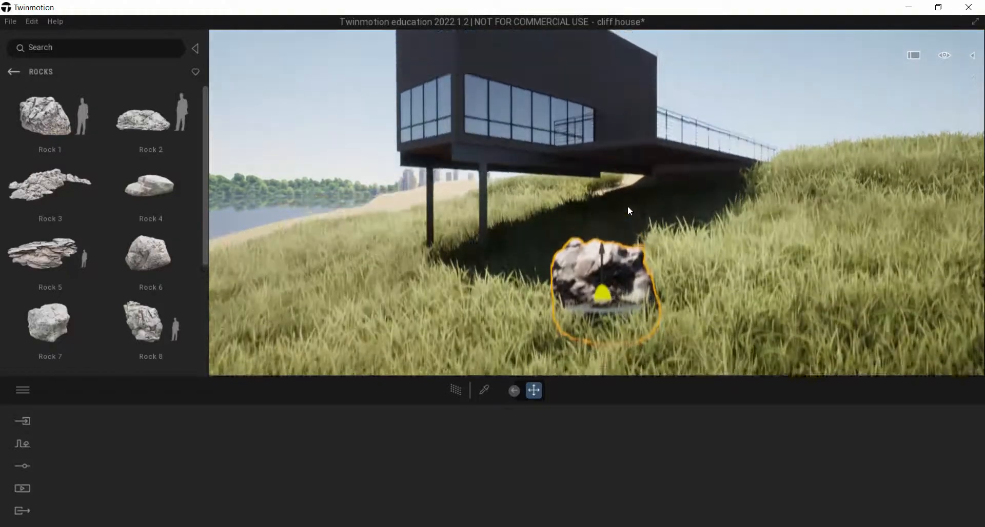
right_click_drag(626, 205, 627, 179)
left_click_drag(608, 294, 446, 280)
left_click_drag(454, 215, 454, 247)
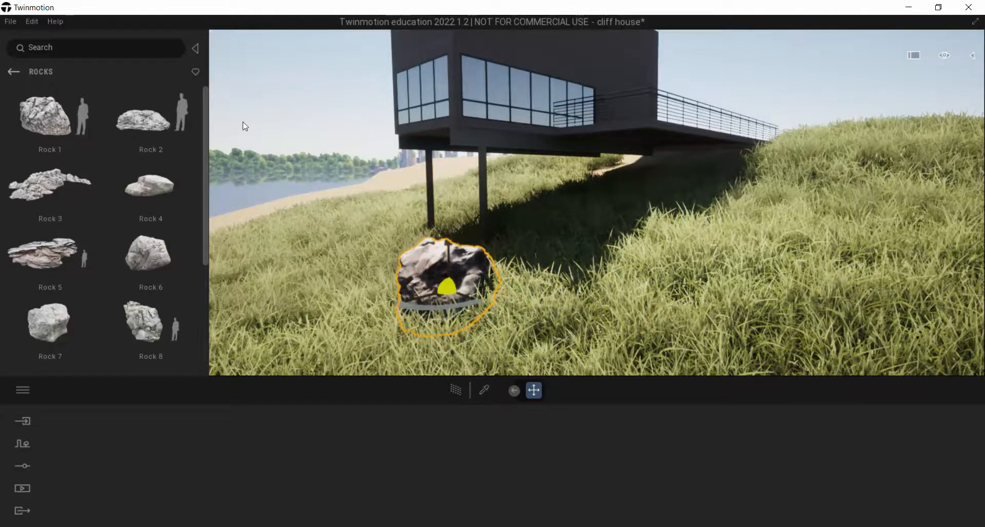
Try placing the large Rock 14 on the grassy hillside in front of the house
scroll(197, 270, "down", 4)
mouse_move(206, 232)
left_mouse_down()
mouse_move(210, 122)
mouse_move(208, 232)
left_mouse_up()
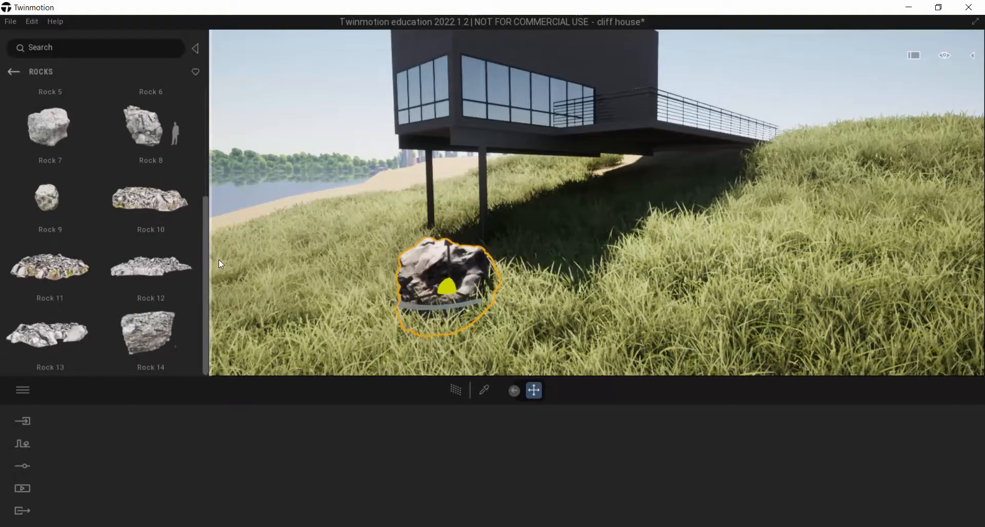
left_click_drag(171, 365, 812, 319)
right_click_drag(812, 319, 841, 365)
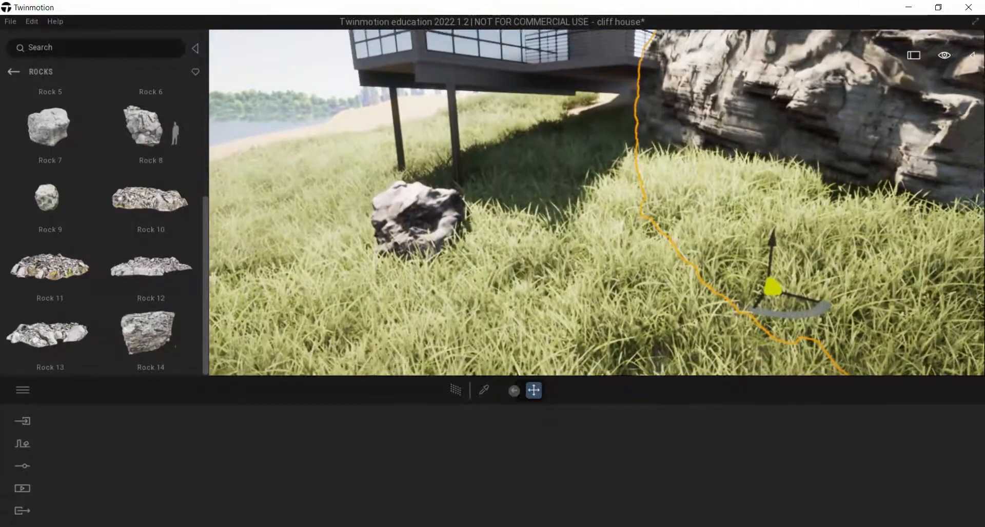
scroll(790, 117, "down", 5)
right_click_drag(790, 117, 831, 69)
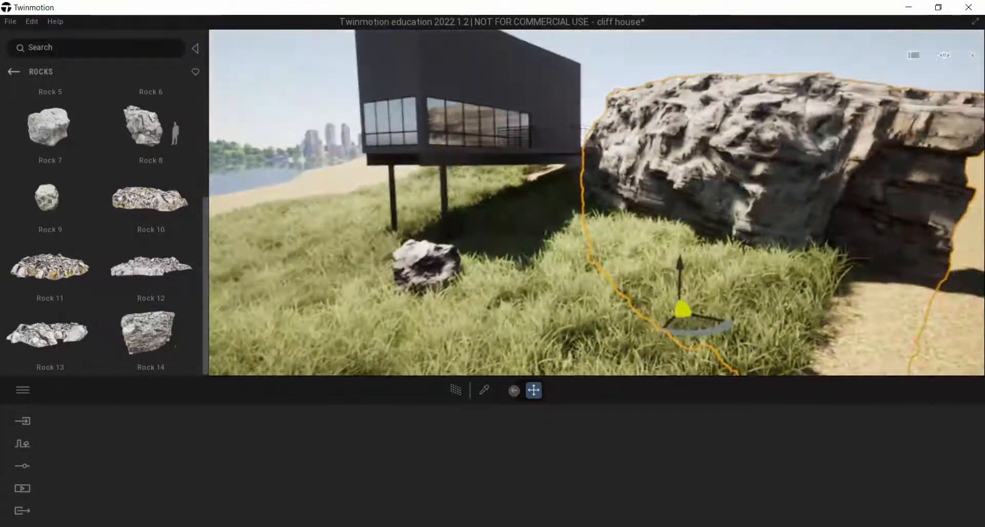
right_click_drag(692, 289, 703, 288)
Try moving the large Rock 14 across the hillside toward the house and delete it
left_click_drag(691, 327, 504, 282)
left_click_drag(502, 223, 506, 310)
left_click_drag(508, 348, 549, 353)
key("w")
right_click_drag(533, 301, 354, 287)
key("a")
Copy the boulder near the columns as one instance onto the bare sand patch beside the house
key("a")
key("a")
key("a")
key("d")
key("Delete")
key("d")
right_click_drag(446, 159, 478, 182)
key("a")
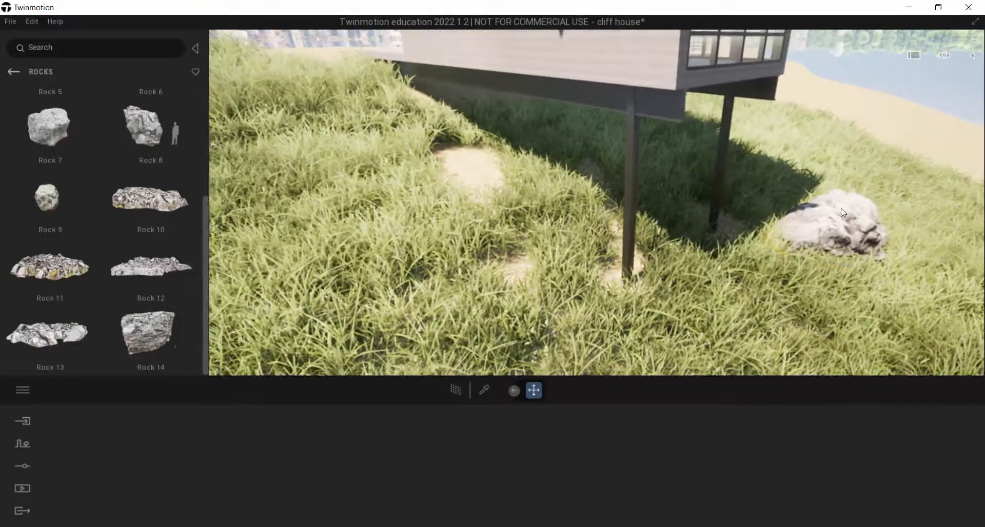
left_click(841, 230)
left_click_drag(843, 235, 488, 132, "shift")
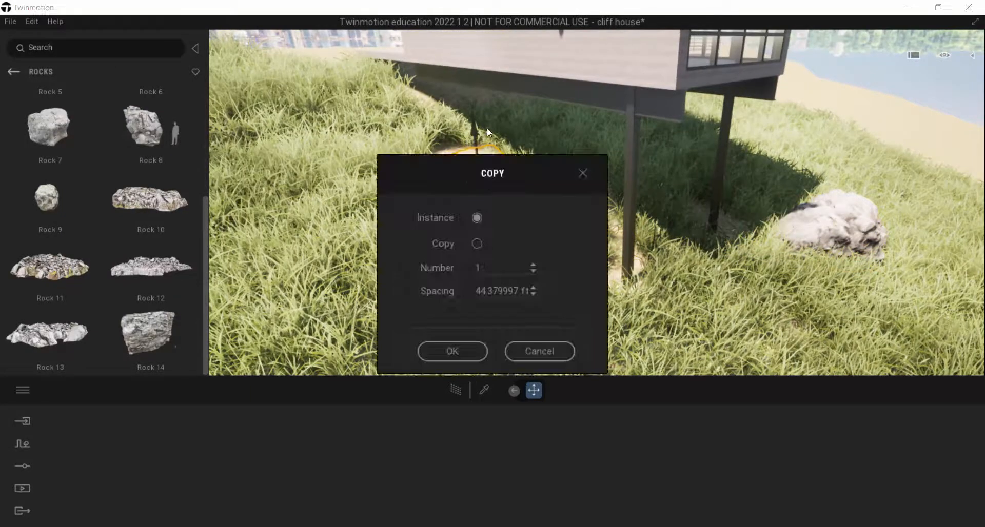
left_click(450, 350)
Adjust the copied boulder's height and position over the bare patch, rotate it, and deselect it
left_click_drag(475, 130, 476, 98)
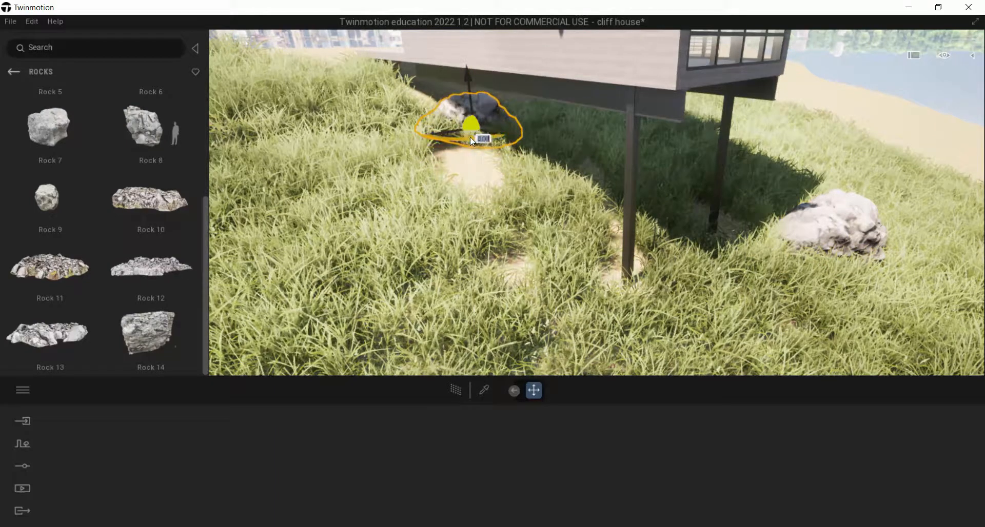
left_click_drag(466, 143, 467, 176)
left_click_drag(470, 114, 472, 124)
right_click_drag(524, 235, 590, 213)
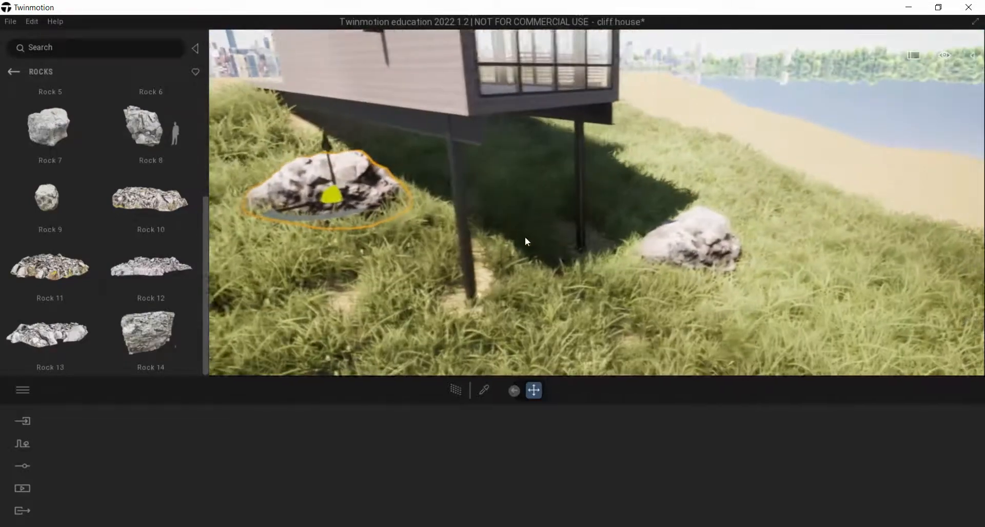
left_click_drag(356, 219, 210, 216)
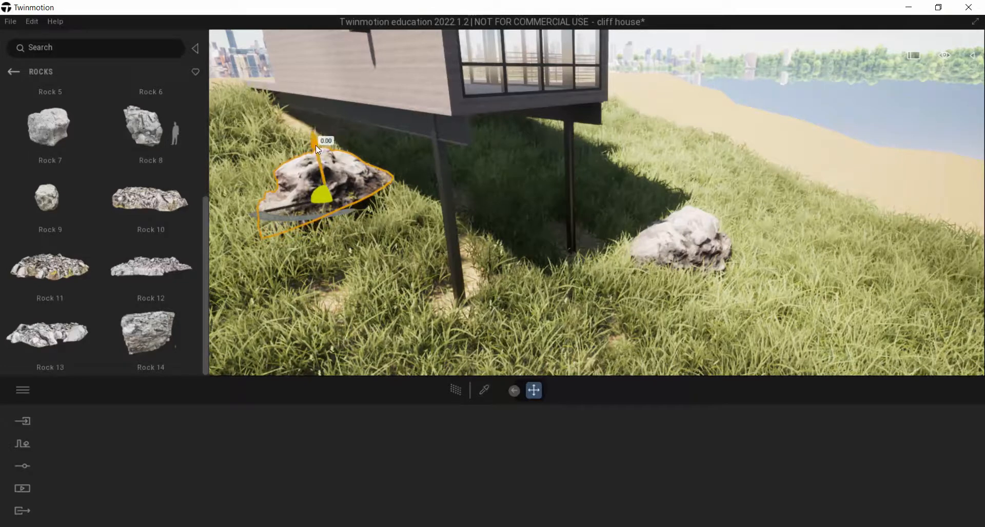
left_click_drag(316, 145, 315, 148)
left_click_drag(306, 214, 318, 211)
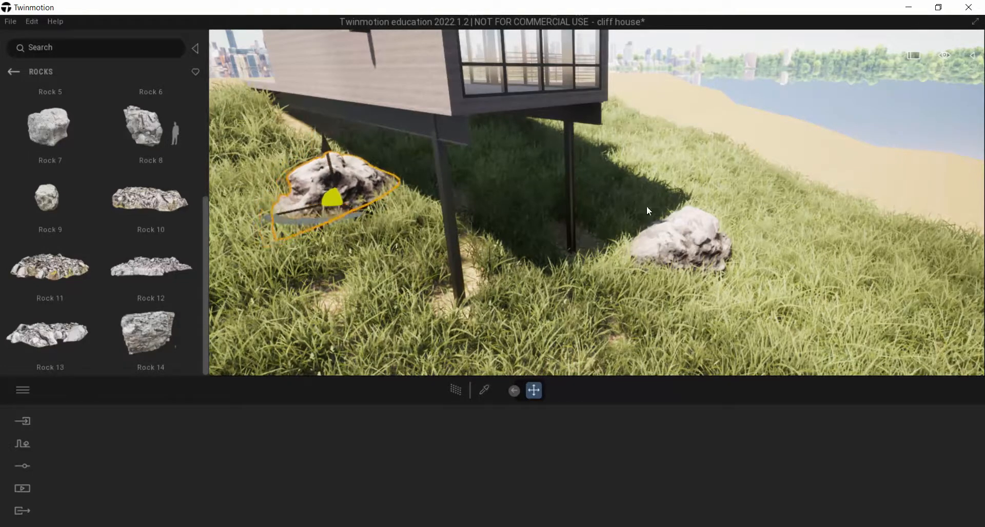
left_click(812, 66)
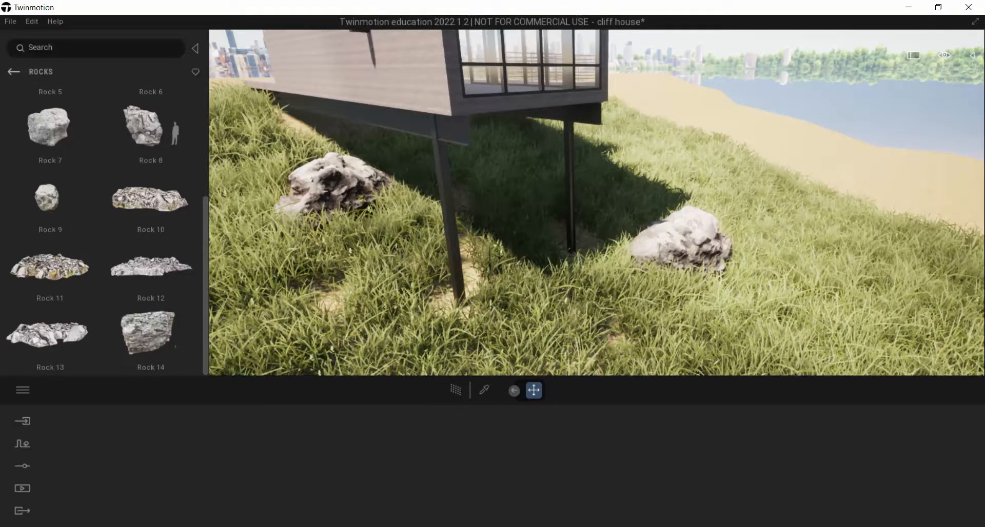
Switch to the browser, open the Quixel website in a new tab, and go to its Megascans page
key("alt+Tab")
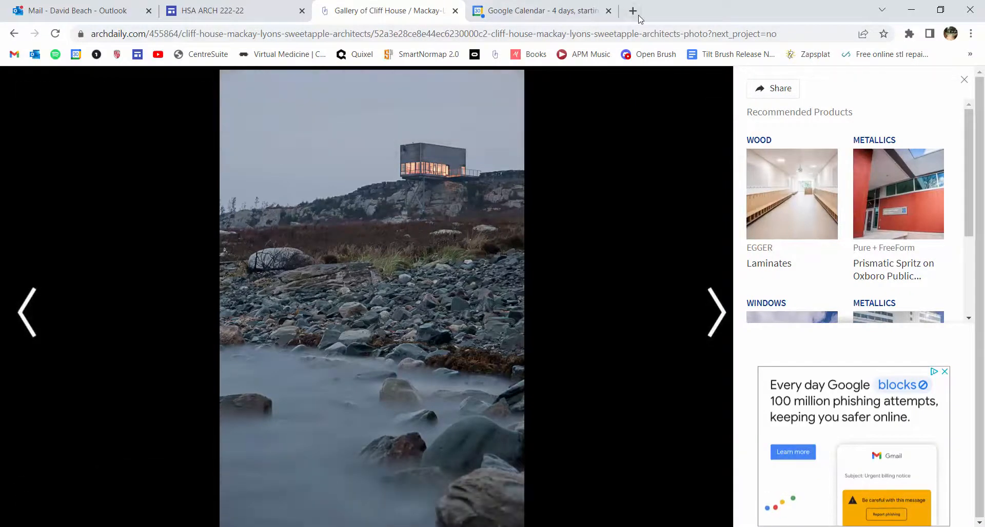
left_click(633, 10)
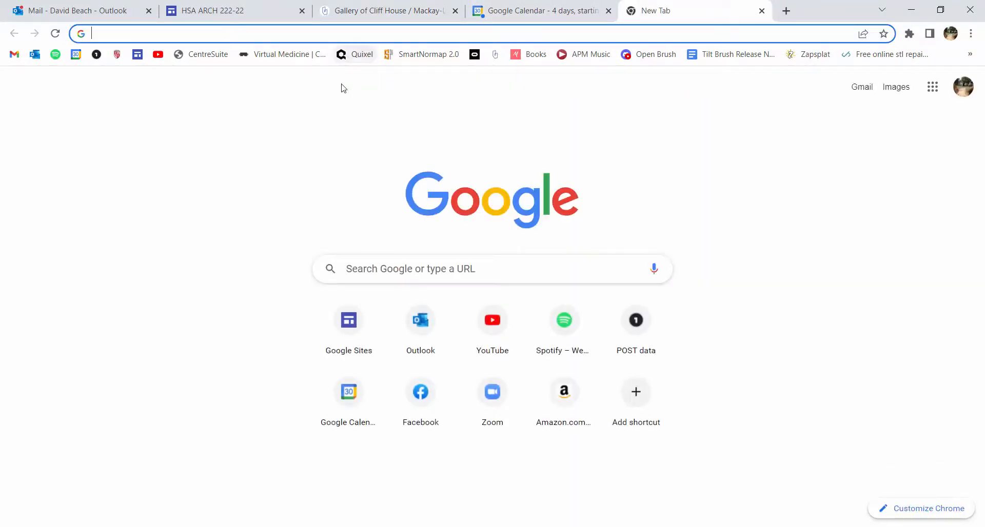
left_click(356, 54)
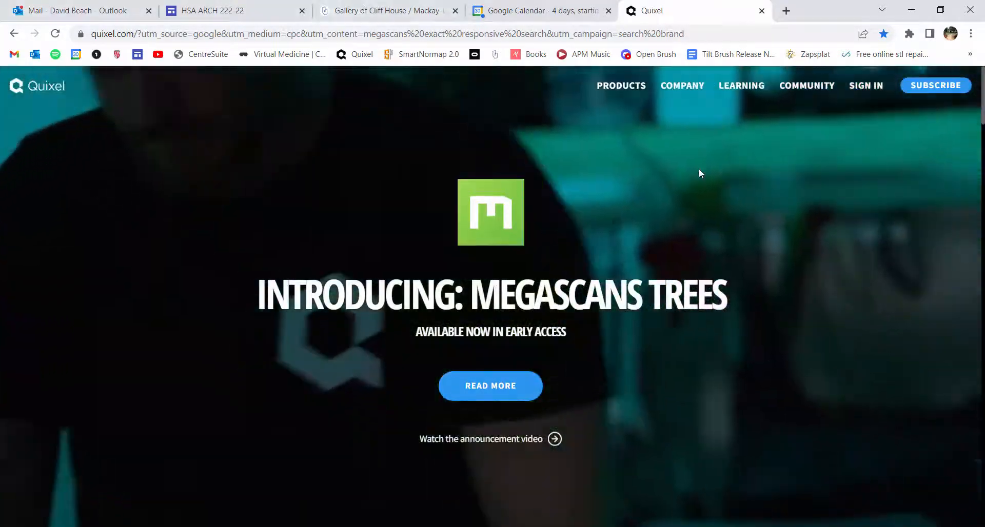
mouse_move(612, 86)
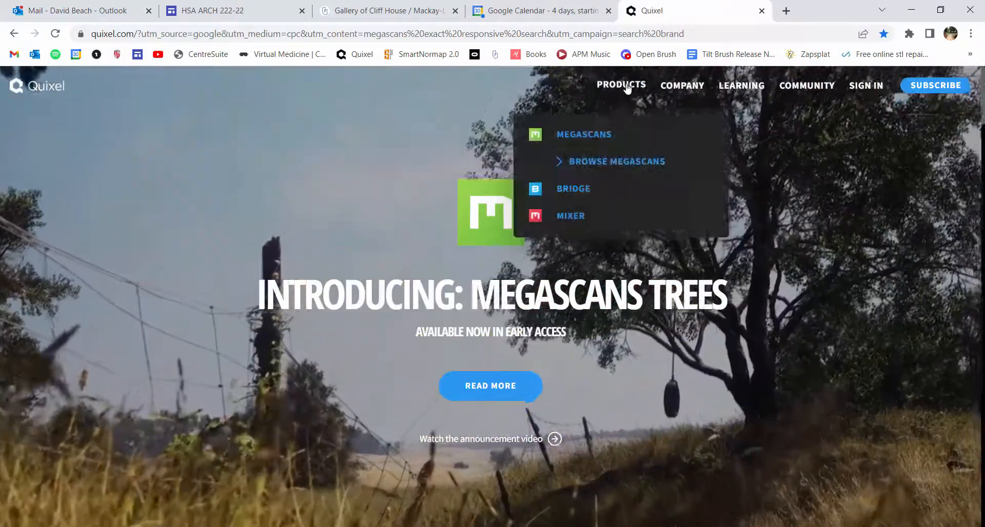
left_click(585, 135)
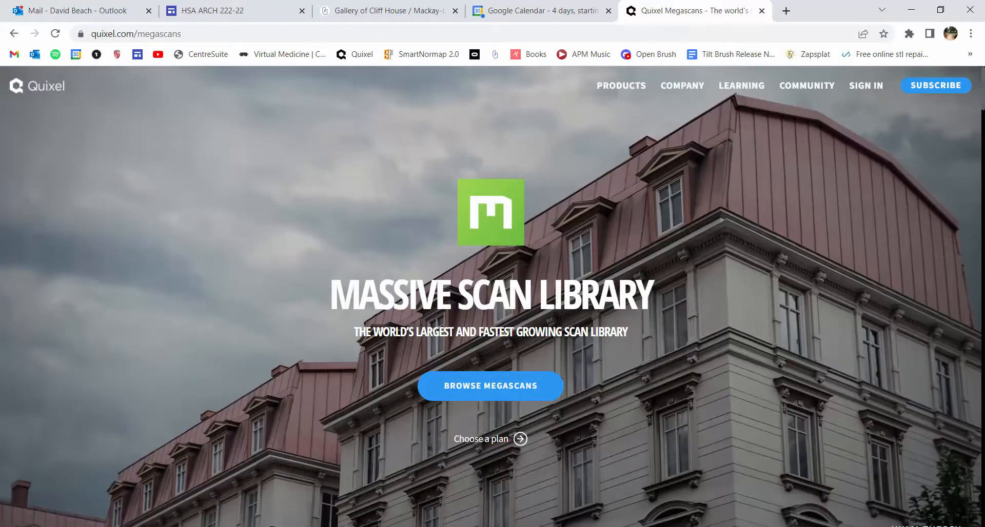
Examine the Megascans overview page for its range of scanned assets, quality, and supported uses
scroll(471, 303, "down", 5)
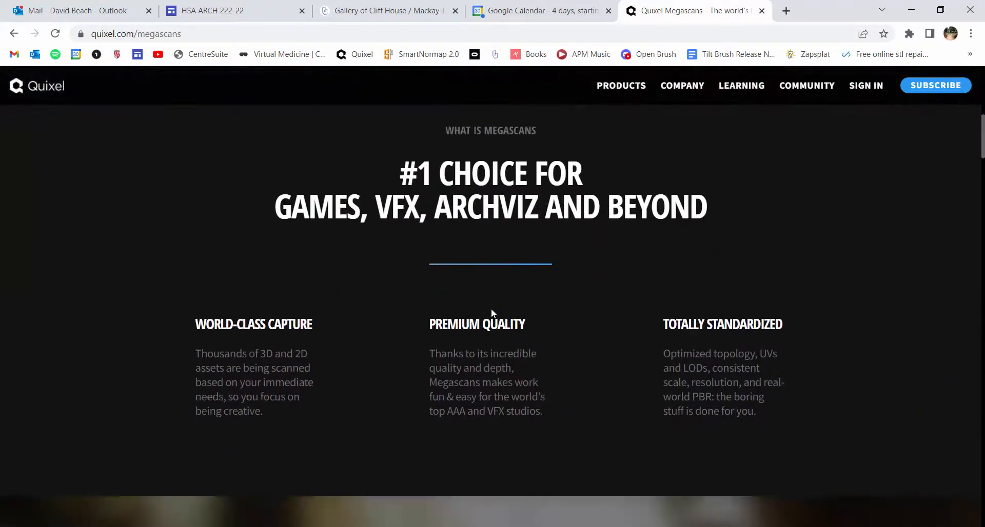
scroll(491, 308, "down", 5)
scroll(493, 321, "down", 1)
scroll(413, 250, "down", 8)
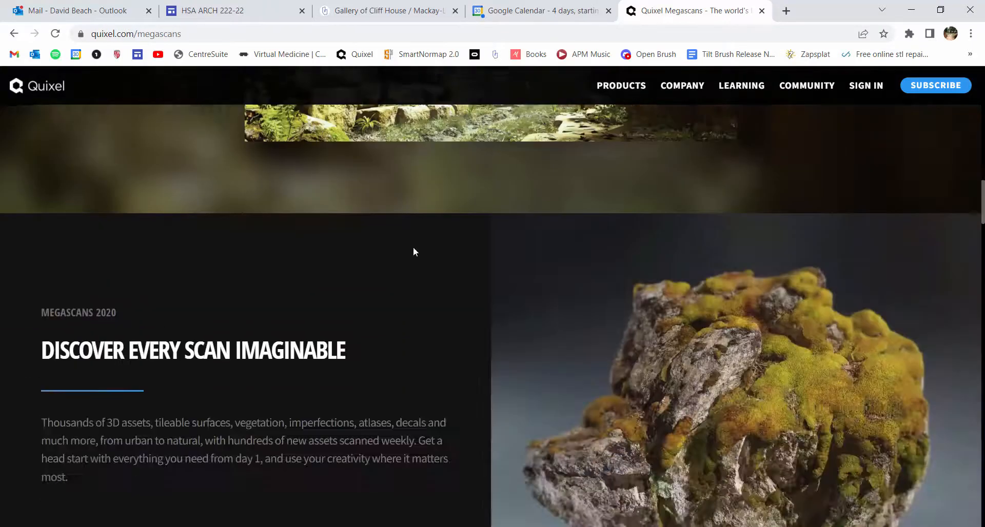
scroll(415, 248, "down", 7)
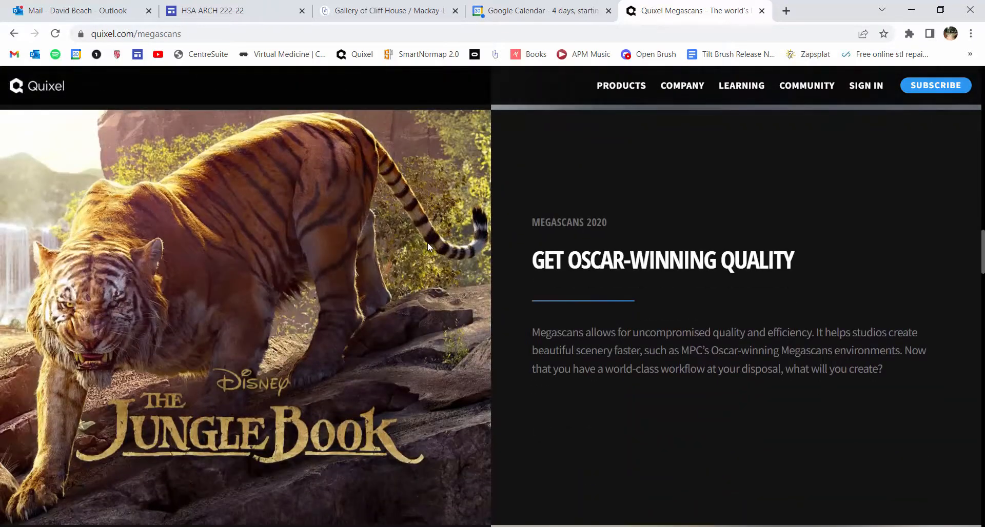
scroll(429, 246, "down", 8)
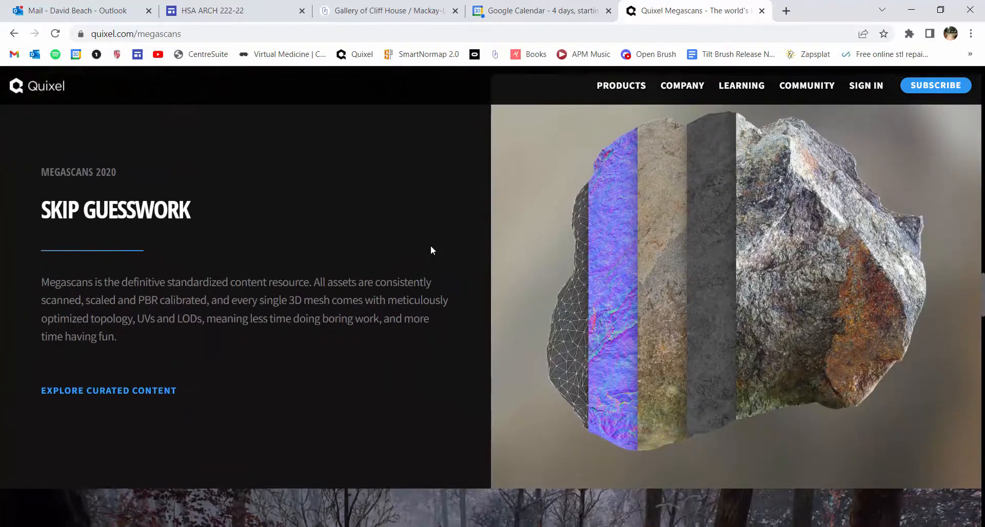
scroll(430, 245, "down", 9)
scroll(500, 263, "down", 10)
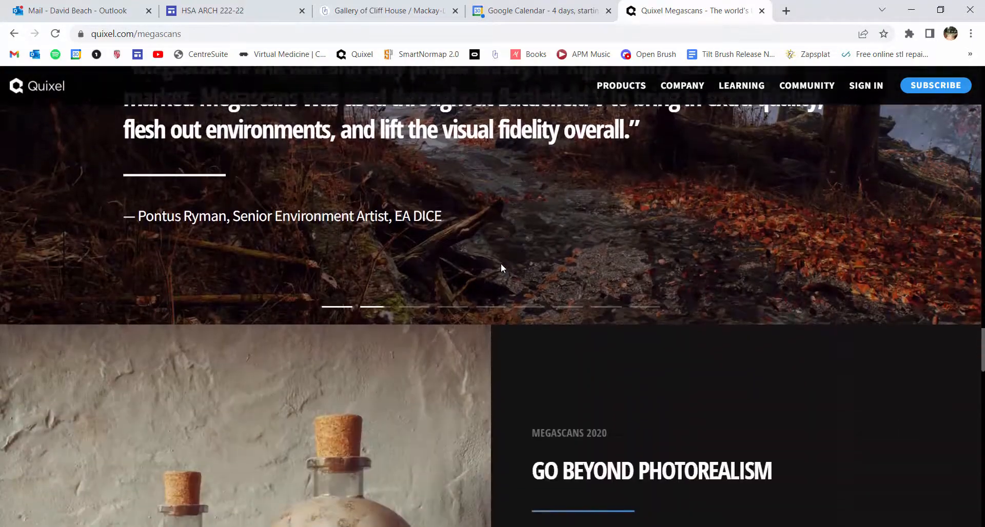
scroll(511, 264, "down", 4)
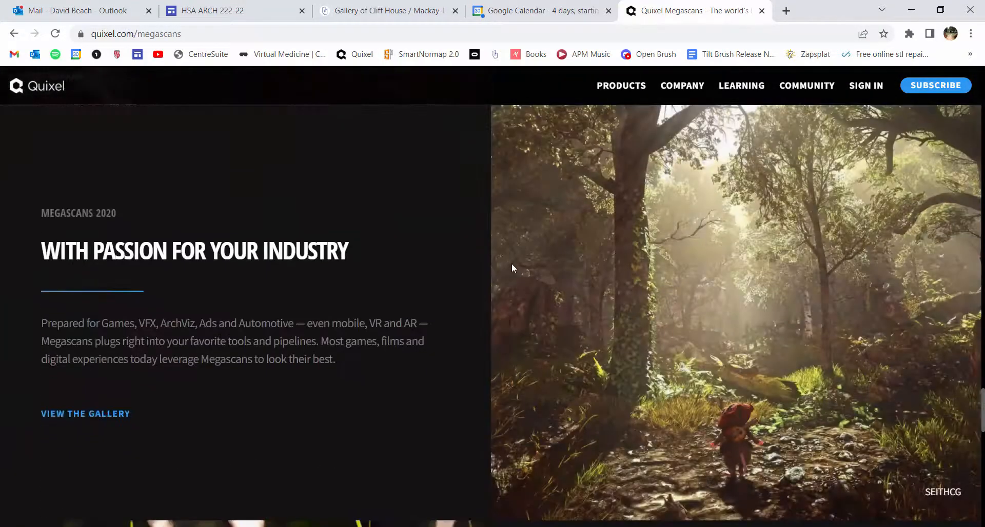
scroll(512, 264, "down", 6)
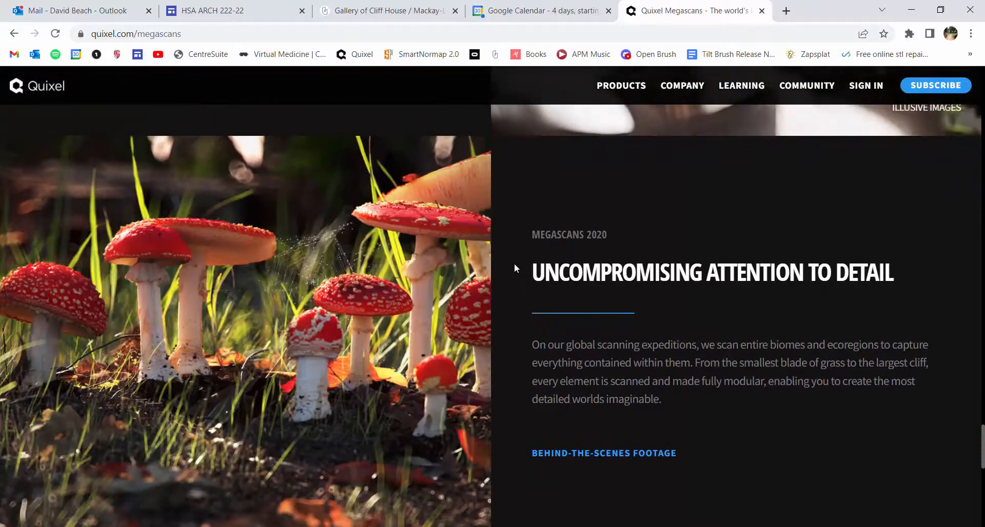
scroll(513, 264, "down", 7)
scroll(510, 263, "up", 15)
scroll(544, 236, "down", 15)
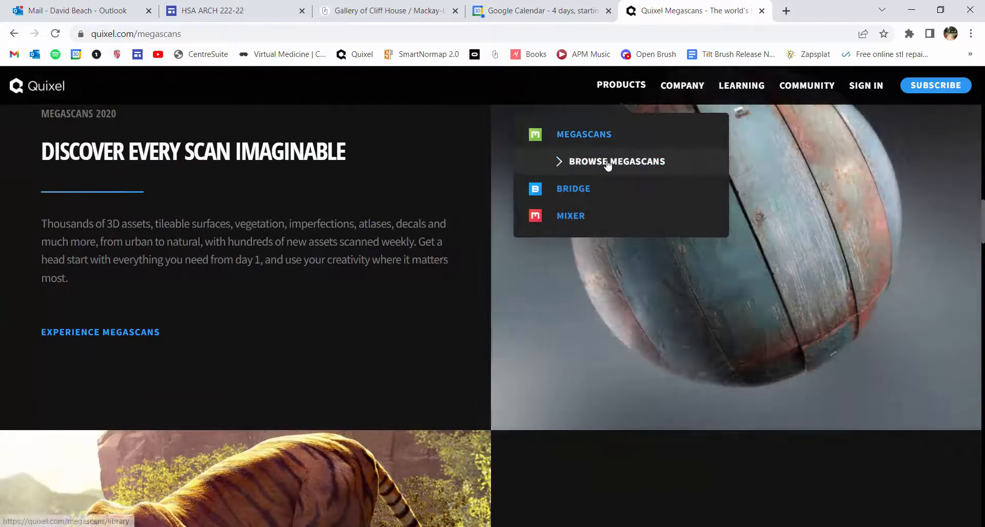
Browse the Megascans library, filter the assets to Surfaces, and look through the surface categories
left_click(602, 169)
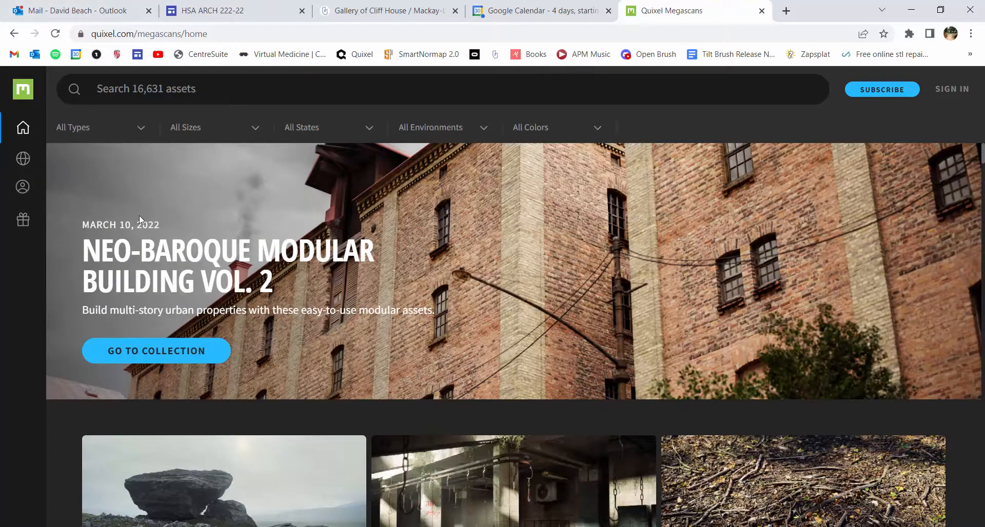
left_click(138, 132)
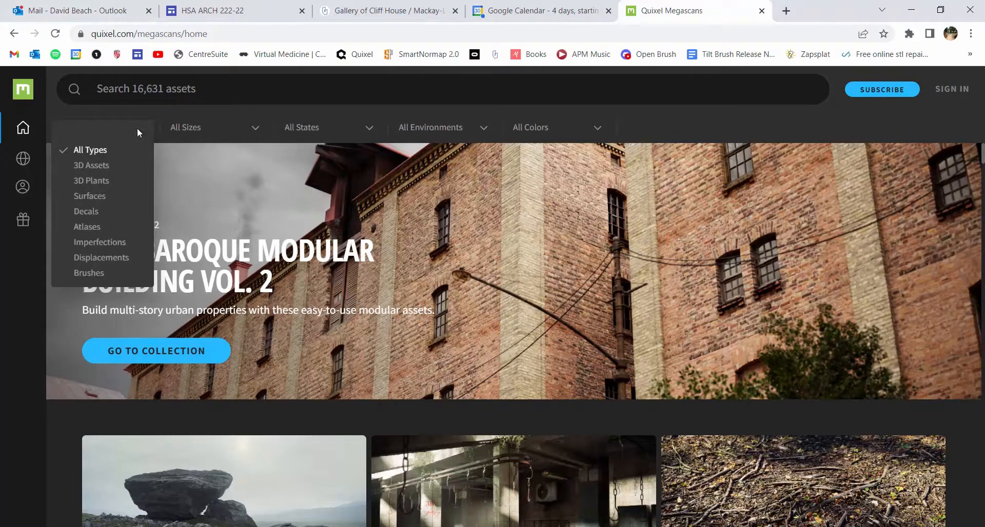
left_click(87, 197)
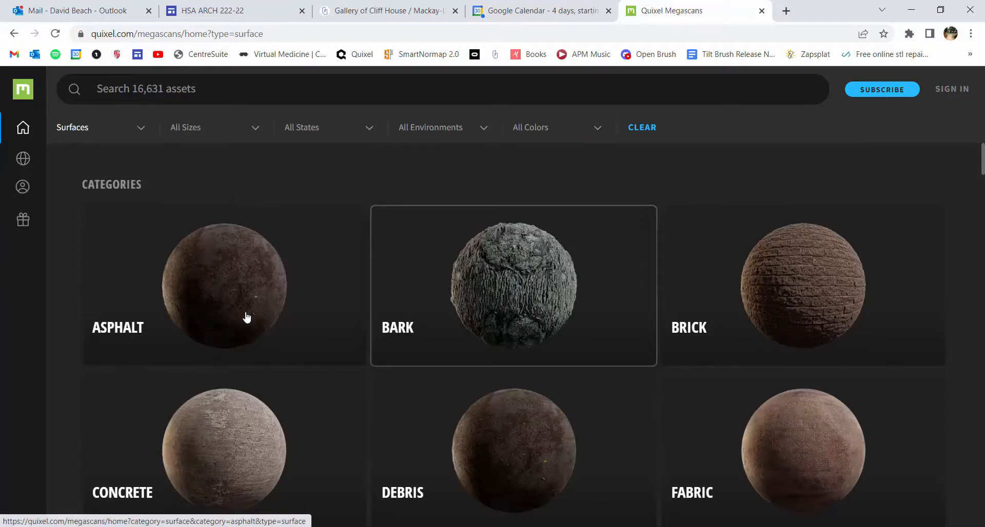
scroll(276, 307, "down", 10)
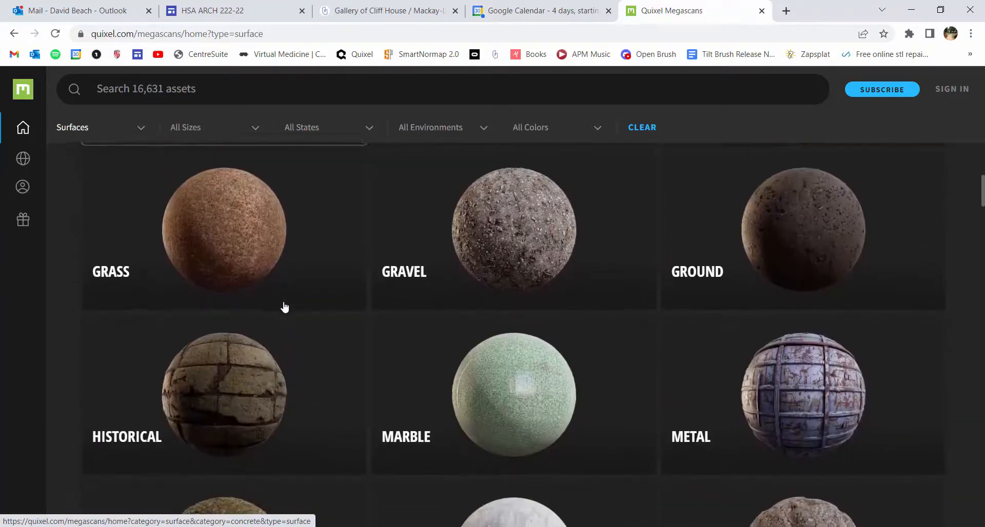
Look through the remaining surface categories and the trending and latest surfaces, and return to the start of the list
scroll(290, 307, "down", 7)
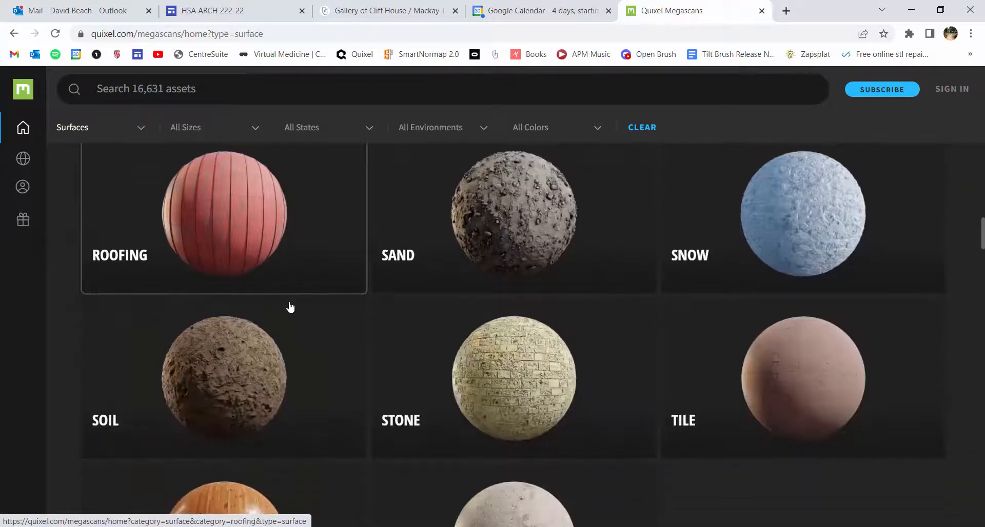
scroll(290, 306, "down", 9)
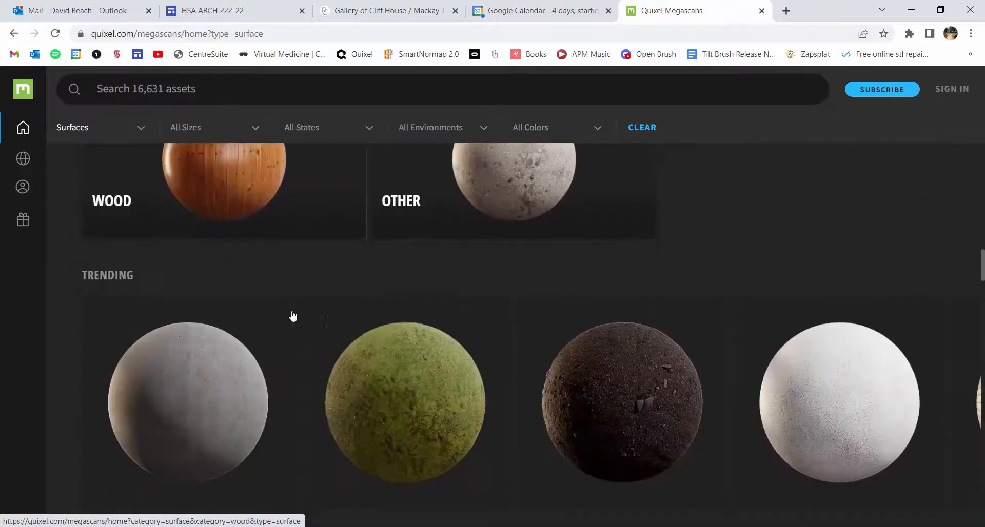
scroll(500, 346, "down", 4)
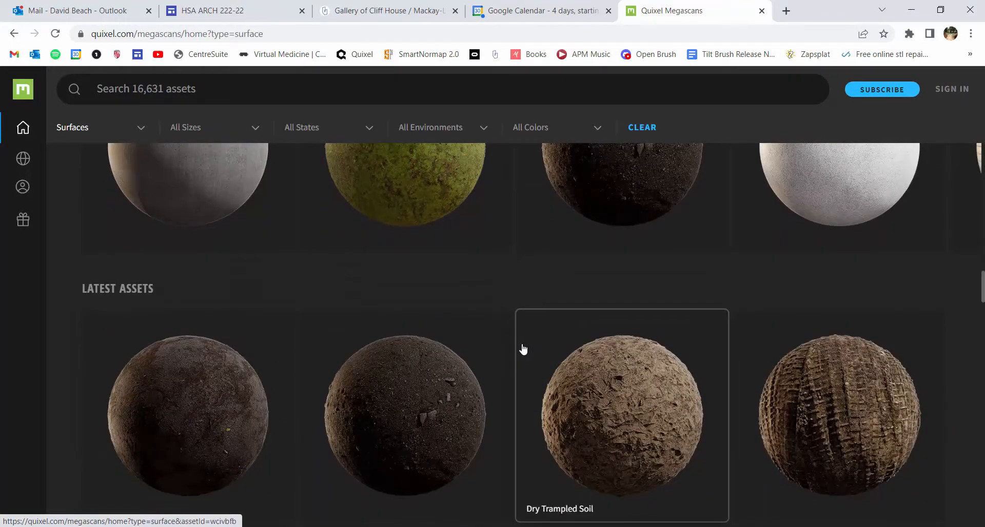
scroll(703, 338, "down", 4)
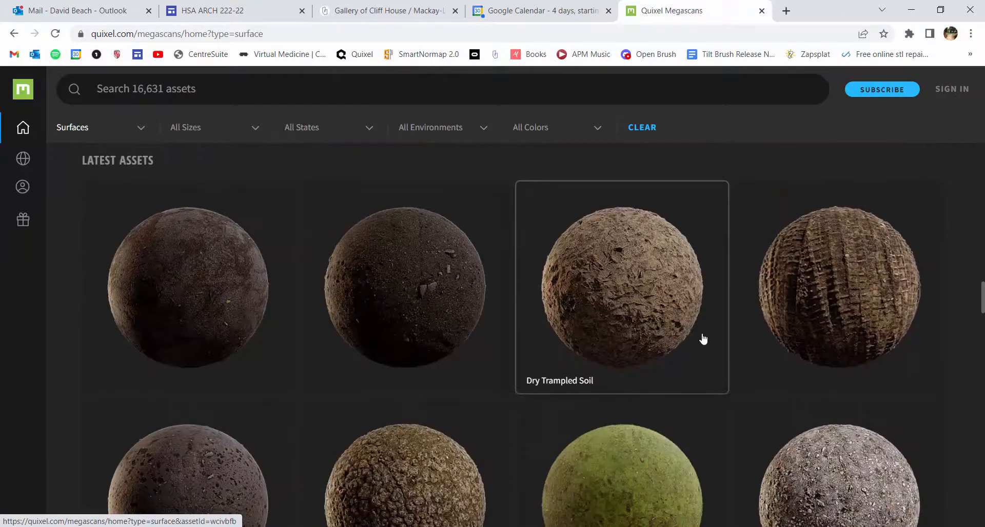
scroll(710, 341, "down", 4)
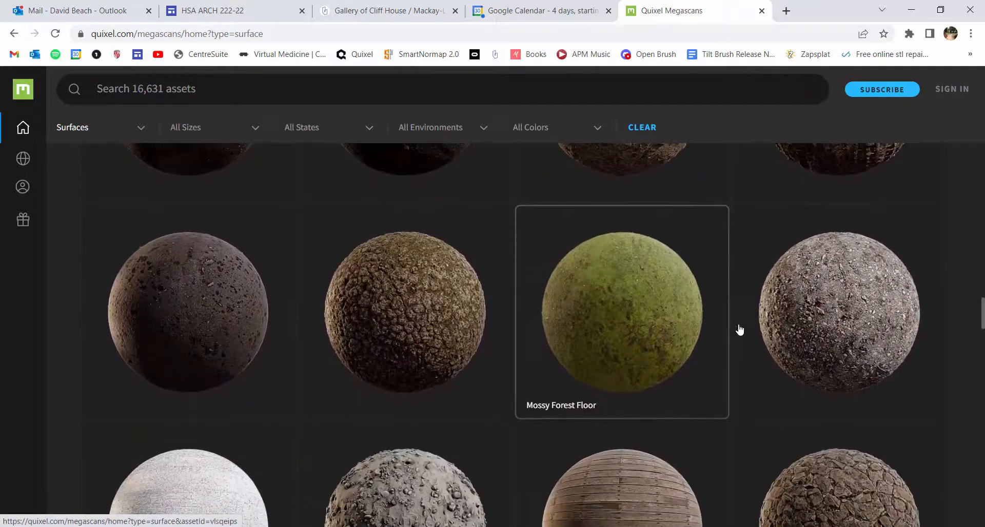
scroll(918, 363, "down", 3)
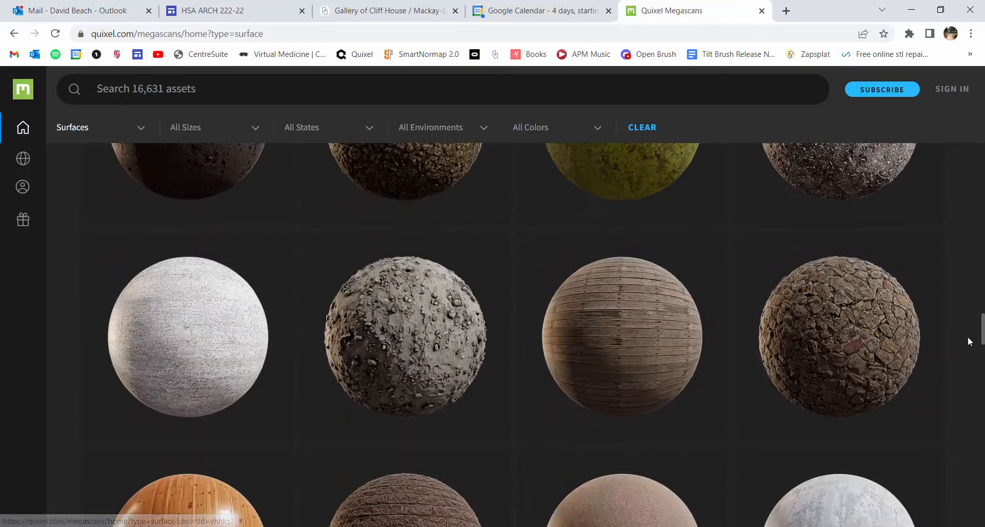
scroll(978, 332, "down", 2)
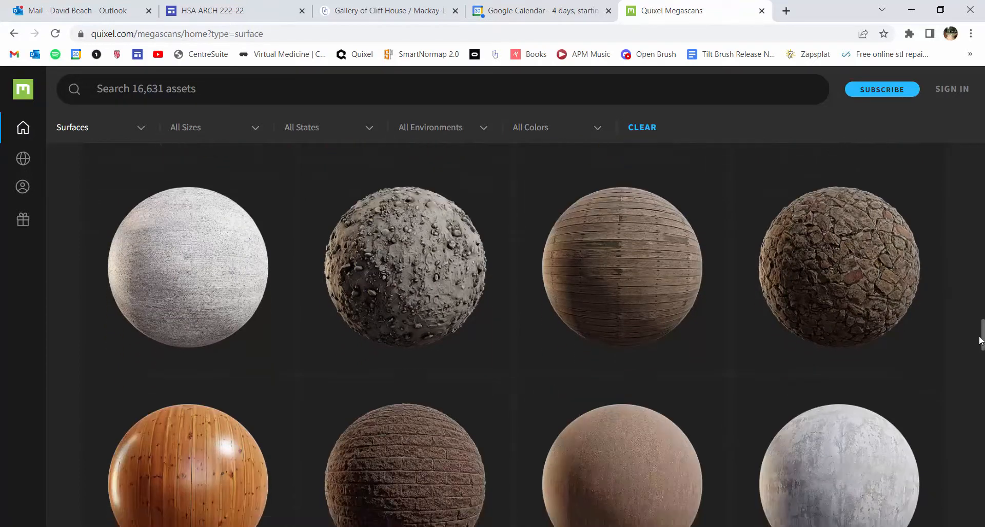
scroll(974, 343, "down", 6)
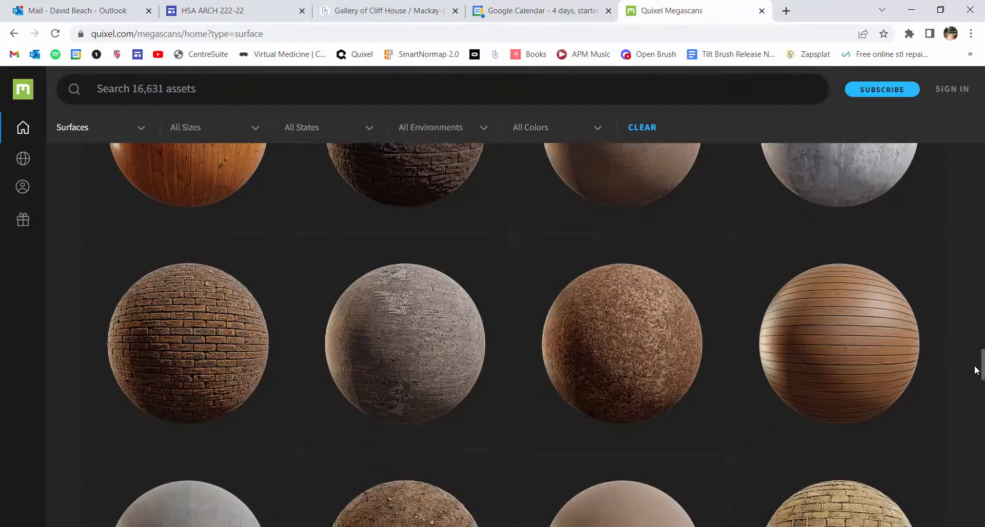
left_click_drag(981, 360, 984, 152)
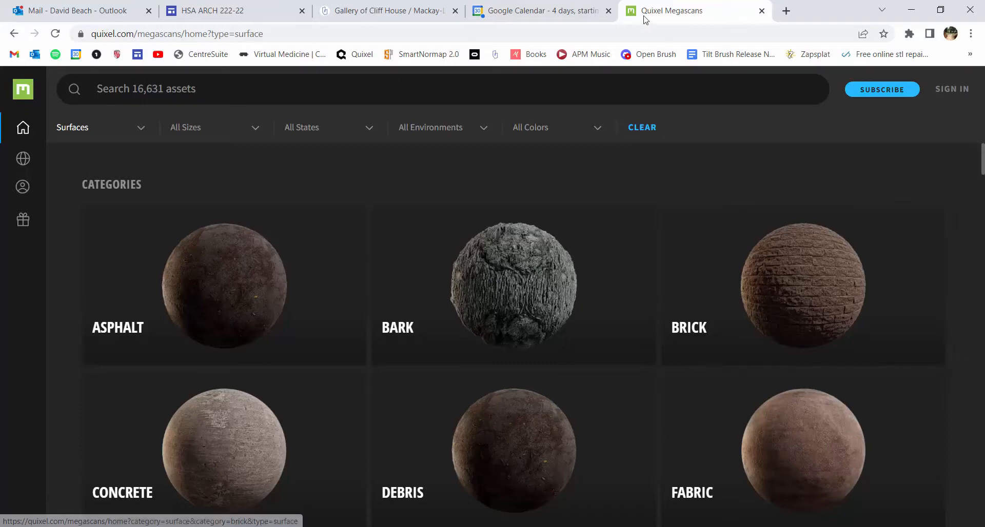
Filter the Megascans library to 3D Assets and look through its categories and trending items
mouse_move(1, 359)
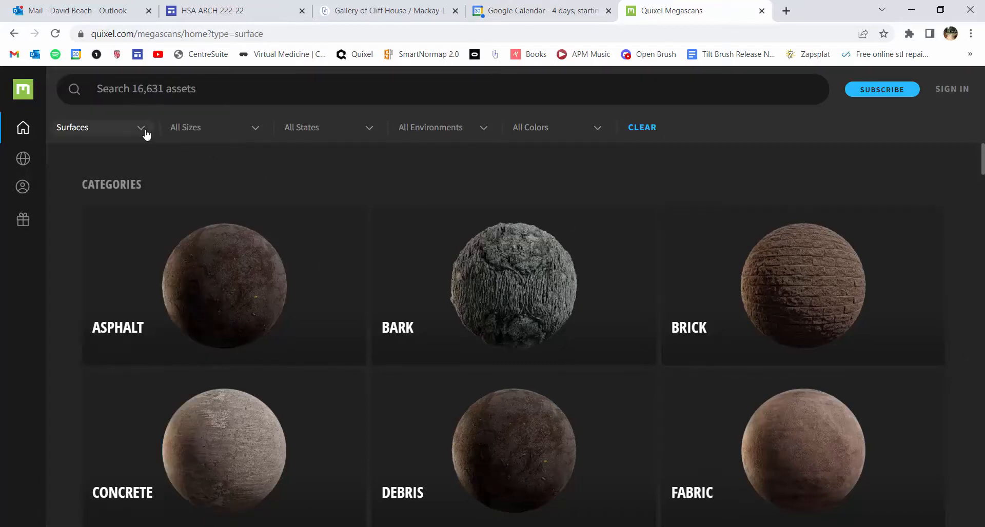
left_click(134, 132)
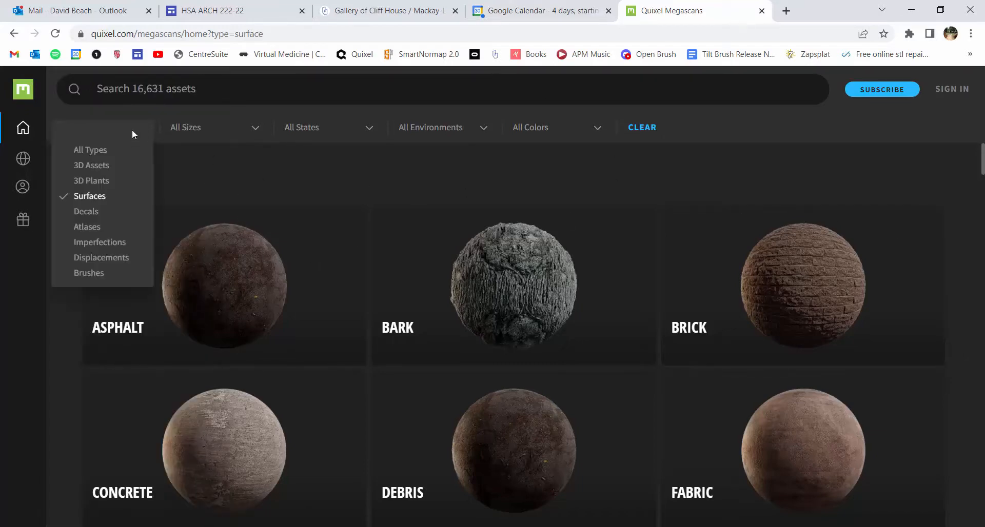
left_click(105, 166)
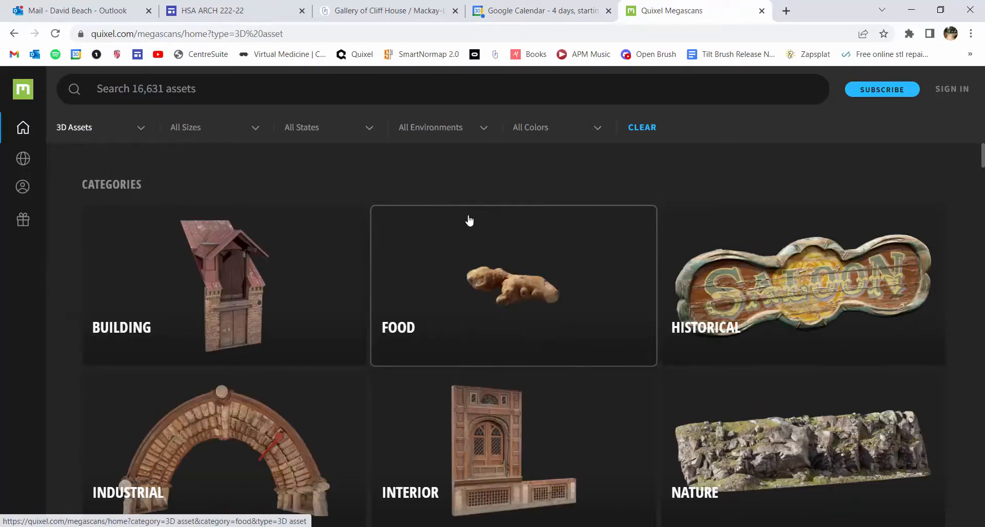
scroll(749, 333, "down", 3)
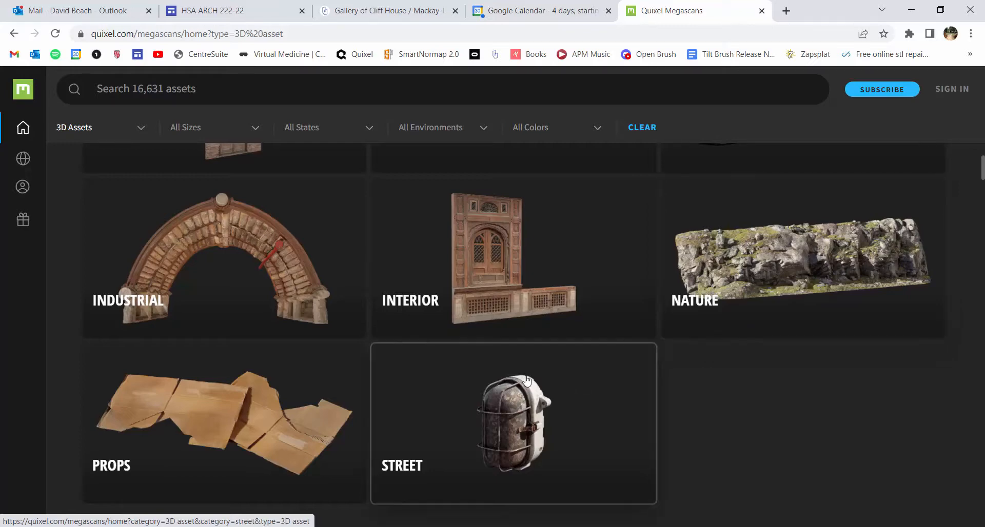
scroll(543, 344, "down", 2)
scroll(548, 353, "down", 4)
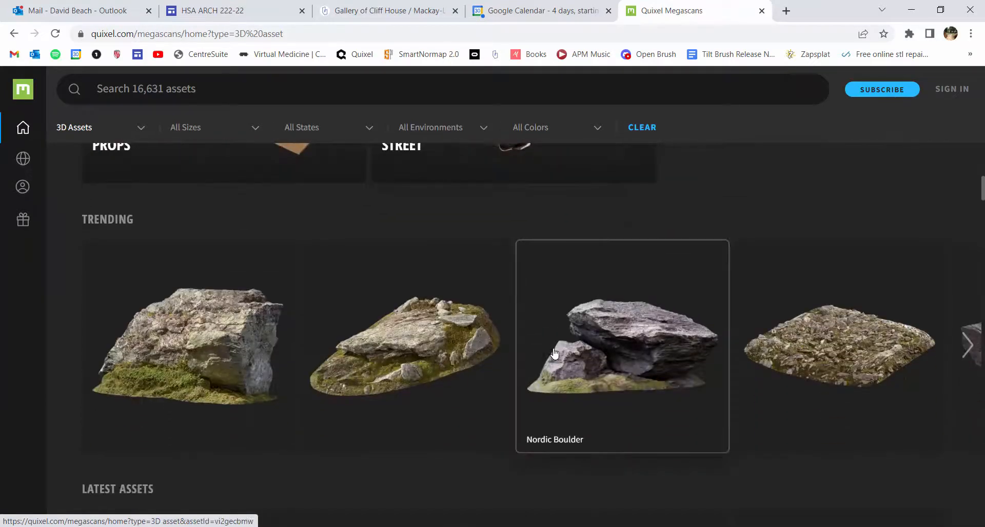
scroll(483, 332, "down", 1)
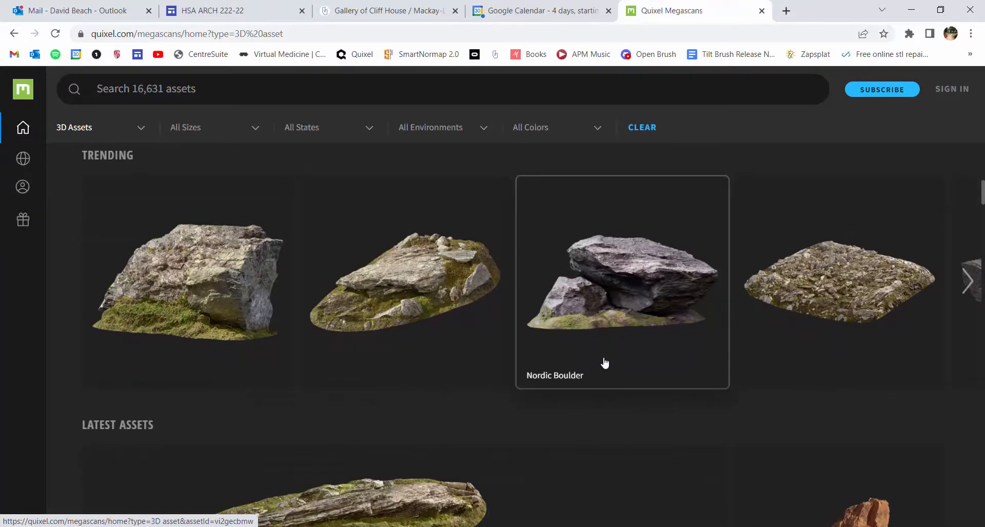
Examine the latest 3D assets for rock formations, boulders and terrain pieces suited to the cliff site
scroll(601, 369, "down", 1)
scroll(597, 386, "down", 5)
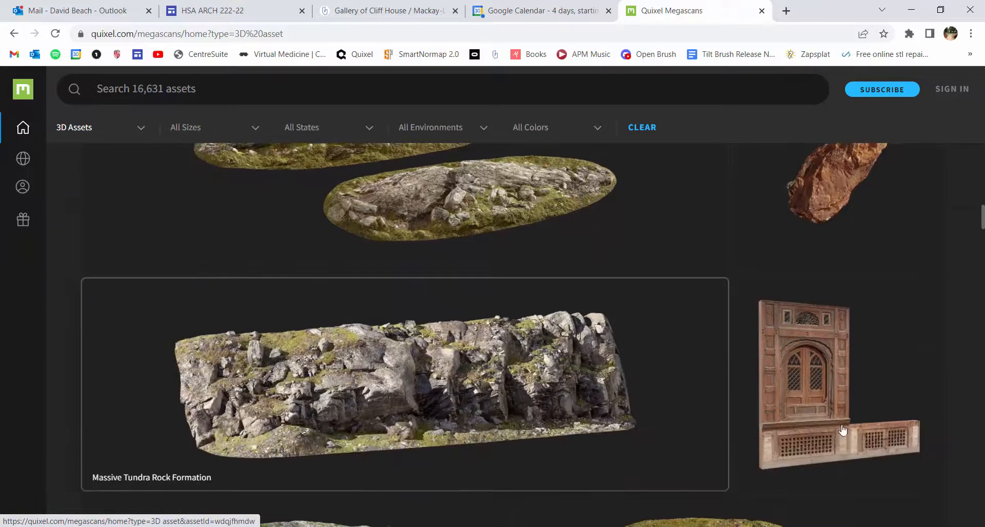
scroll(642, 346, "down", 2)
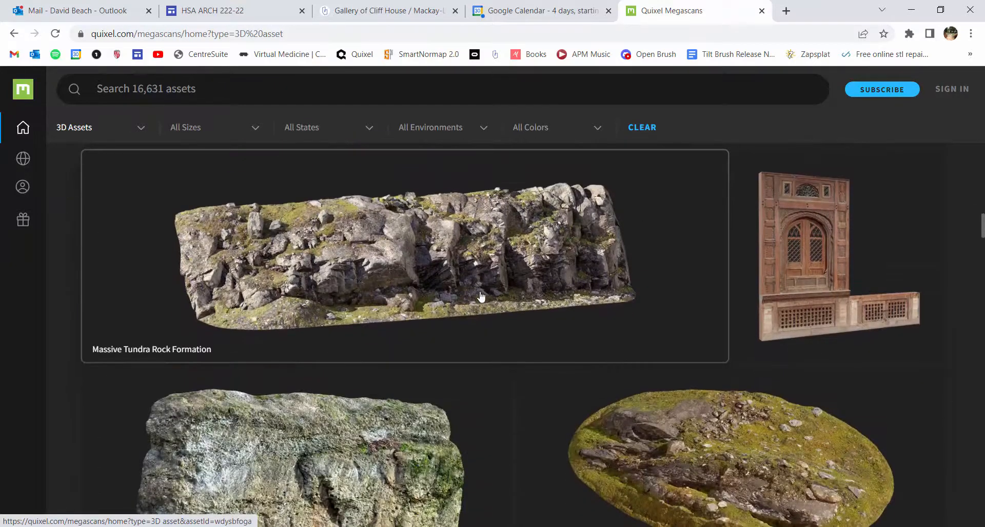
scroll(353, 377, "down", 6)
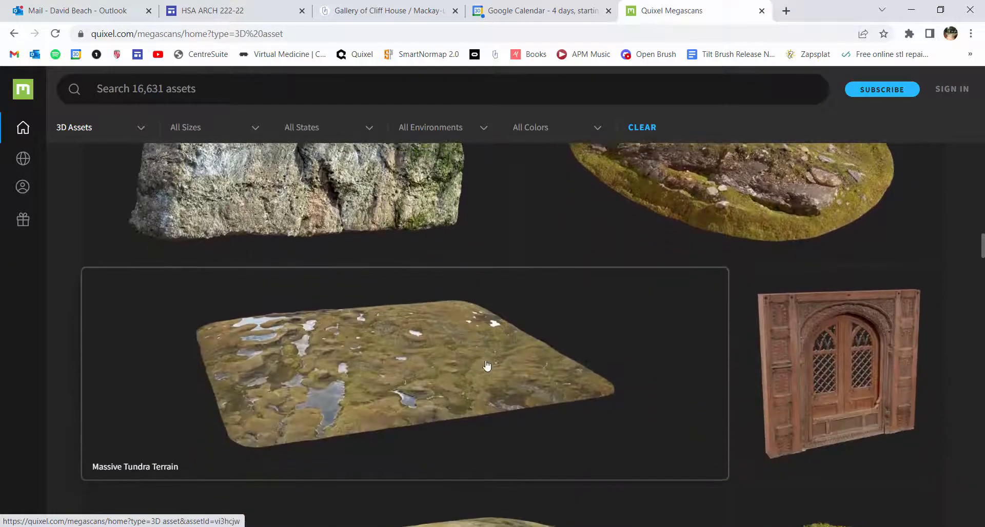
scroll(501, 372, "down", 1)
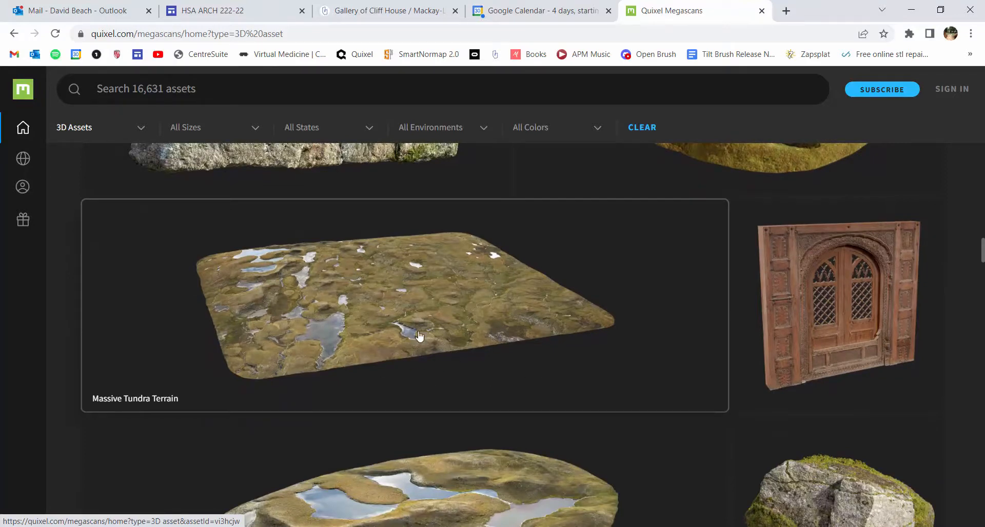
scroll(420, 336, "down", 1)
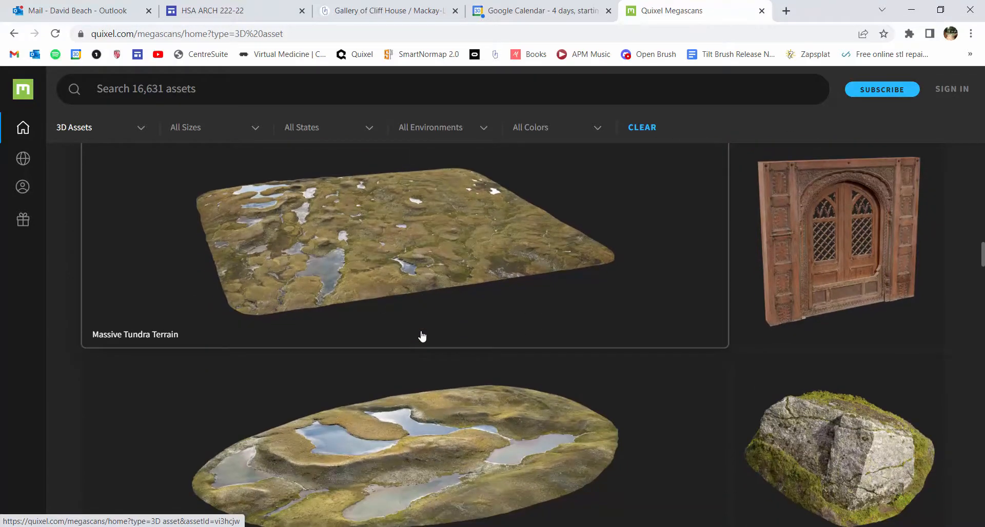
scroll(421, 336, "down", 6)
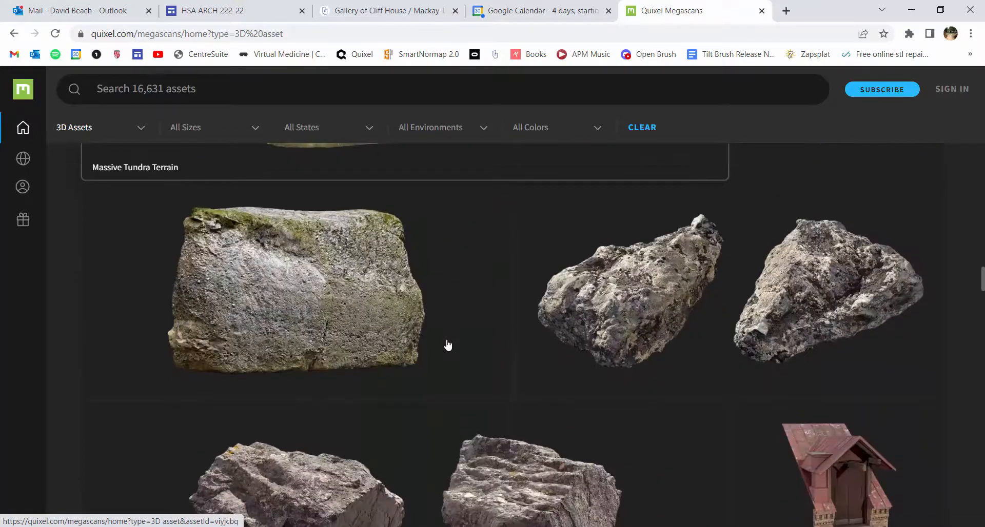
scroll(436, 352, "up", 3)
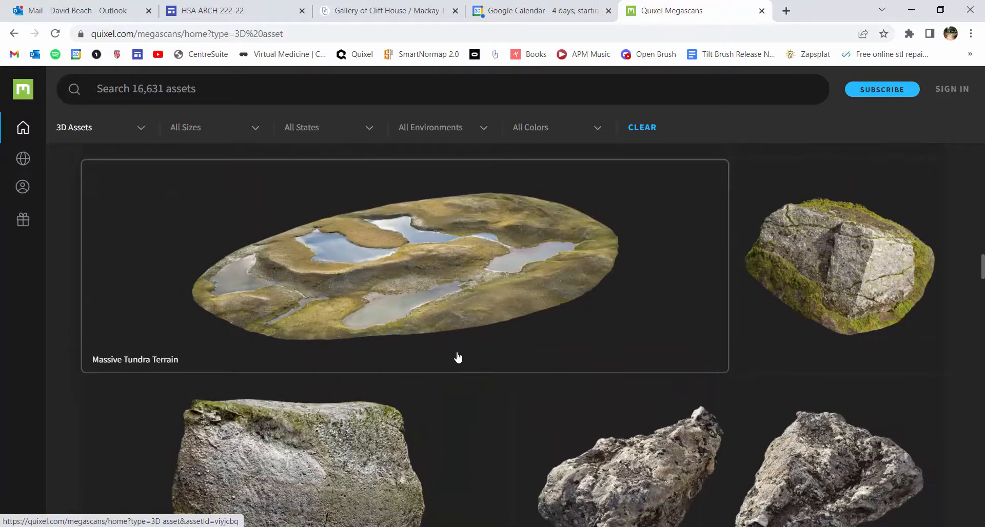
scroll(458, 358, "up", 12)
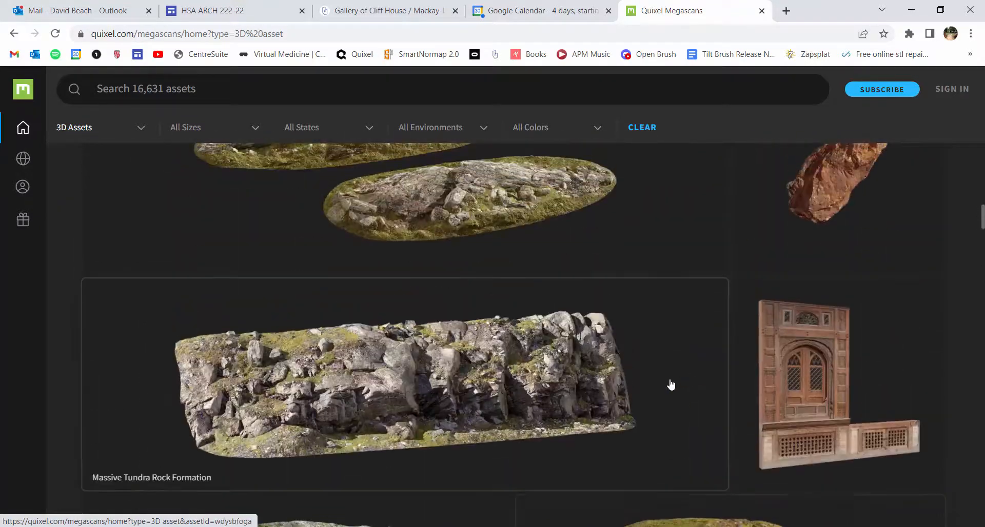
Preview the Massive Tundra Rock Formation asset, close the preview, and look over the neighbouring rock assets
scroll(664, 383, "down", 1)
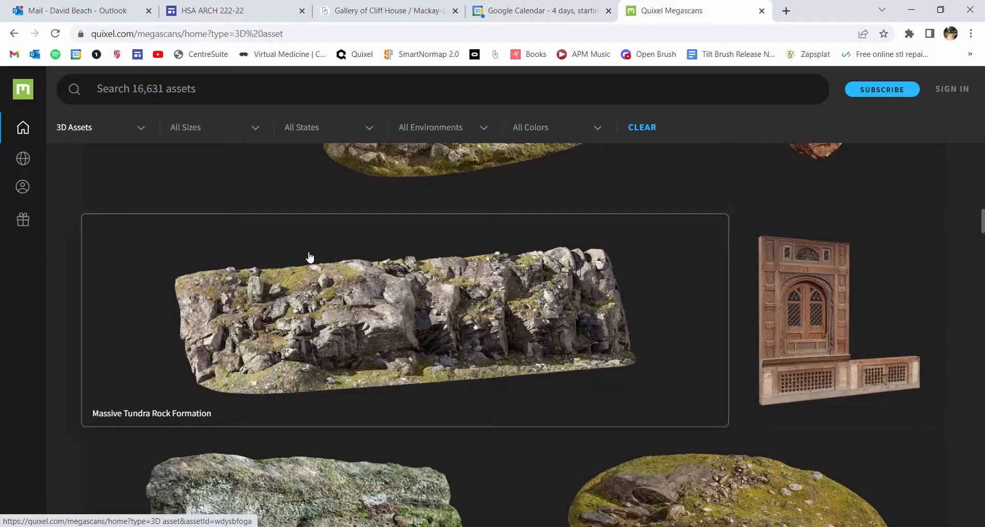
scroll(451, 315, "up", 1)
scroll(437, 261, "down", 2)
left_click(436, 261)
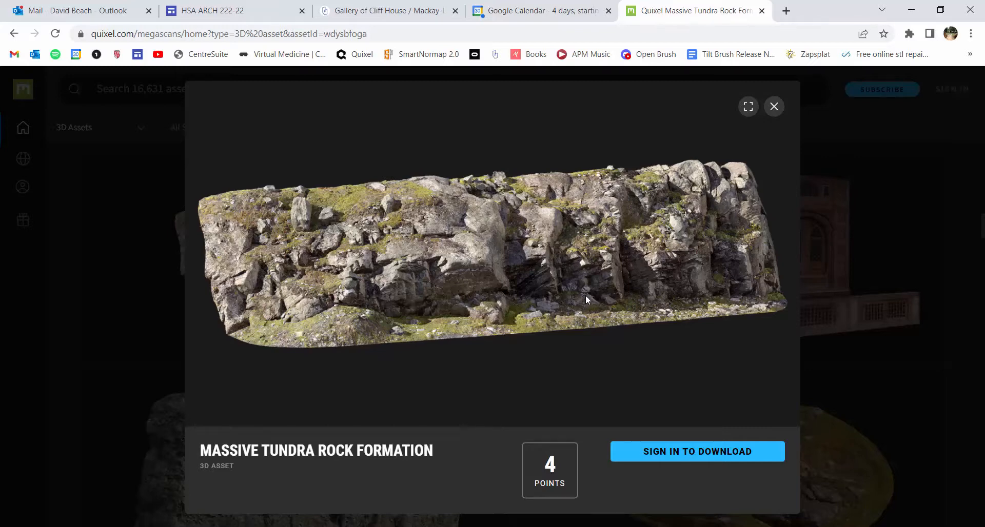
left_click(774, 107)
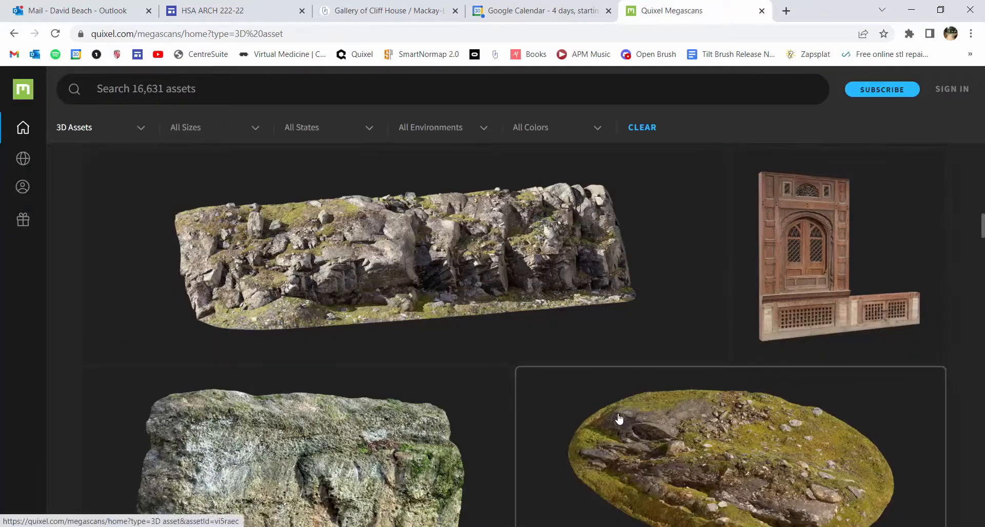
scroll(621, 418, "up", 10)
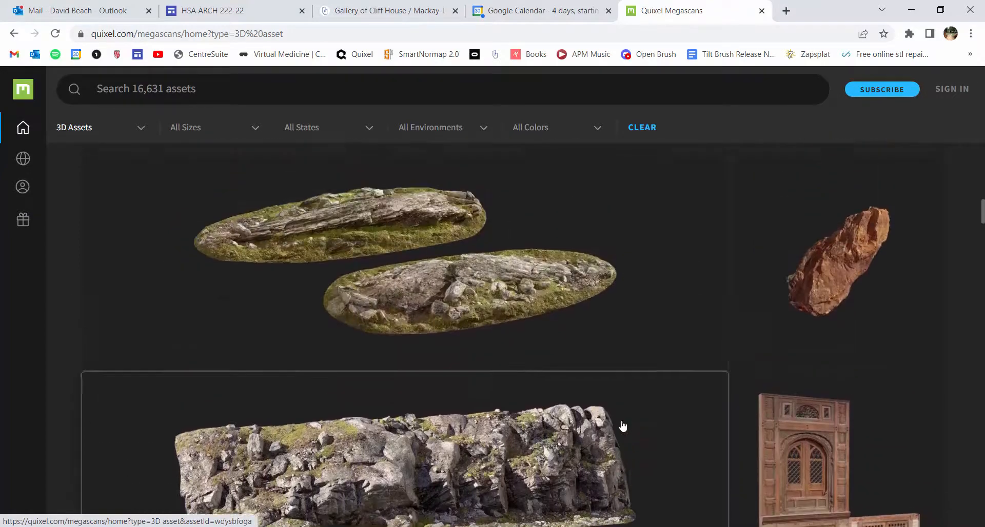
scroll(626, 409, "down", 9)
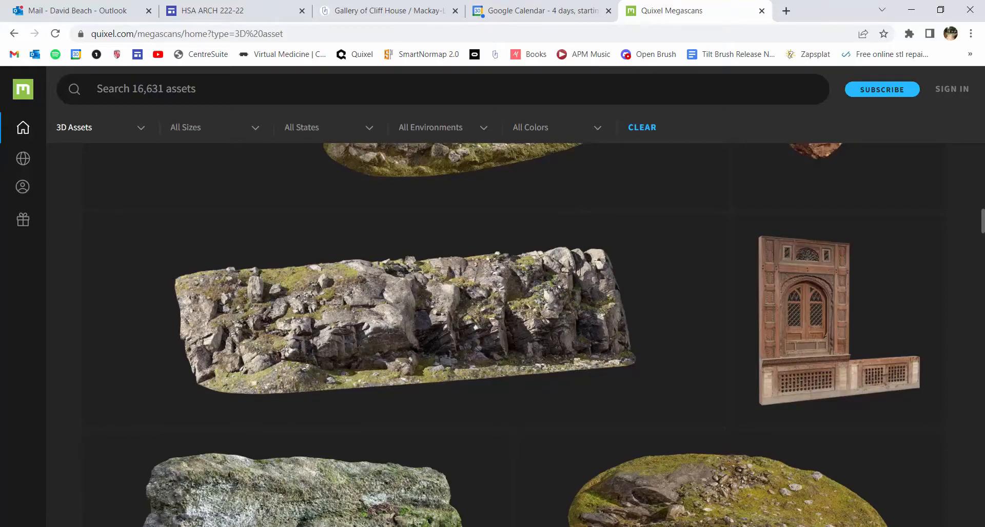
Switch to Twinmotion, return to the library's main categories, and open the Quixel Megascans 3D Asset collection
left_click(711, 526)
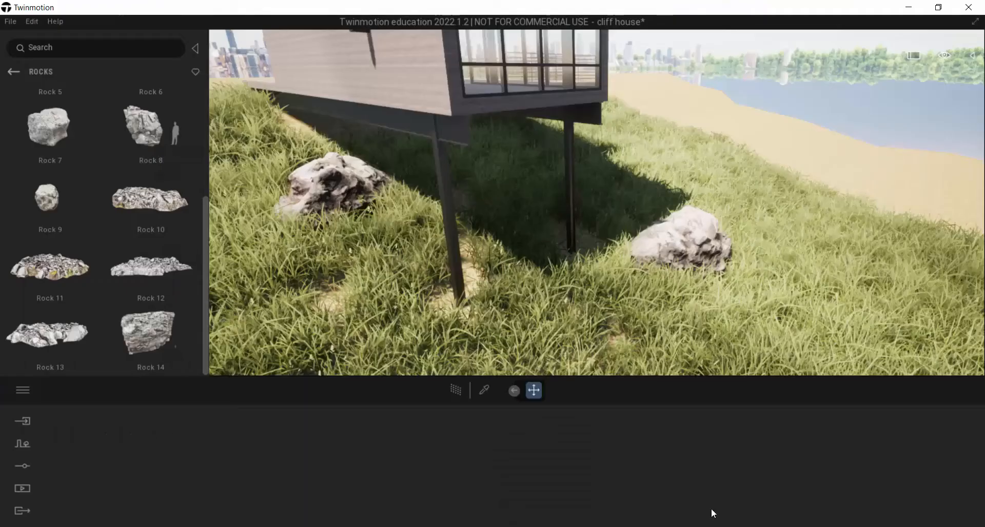
left_click(12, 71)
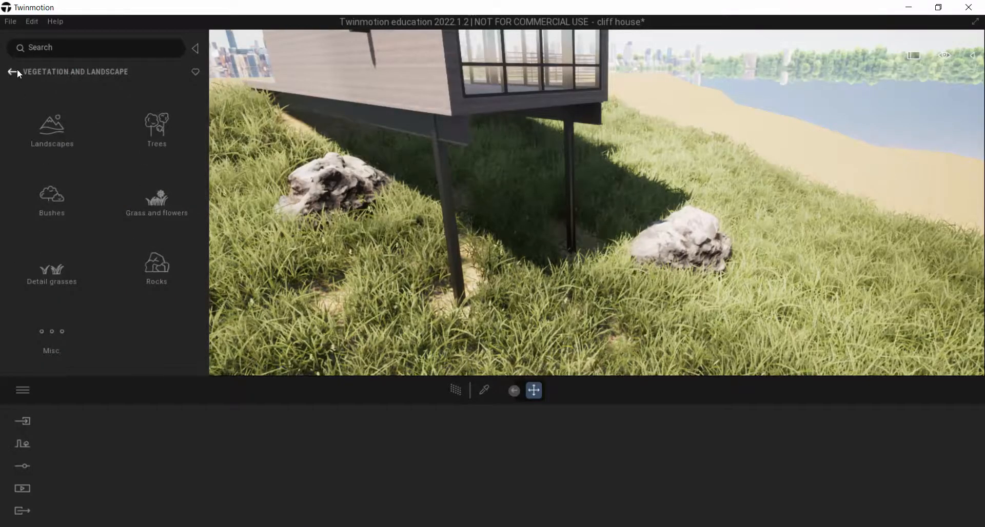
left_click(13, 70)
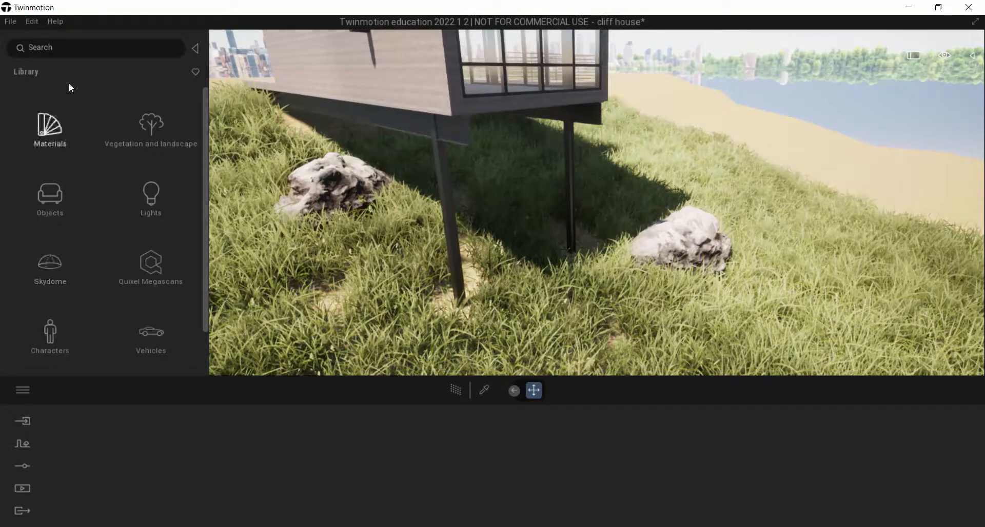
left_click(194, 49)
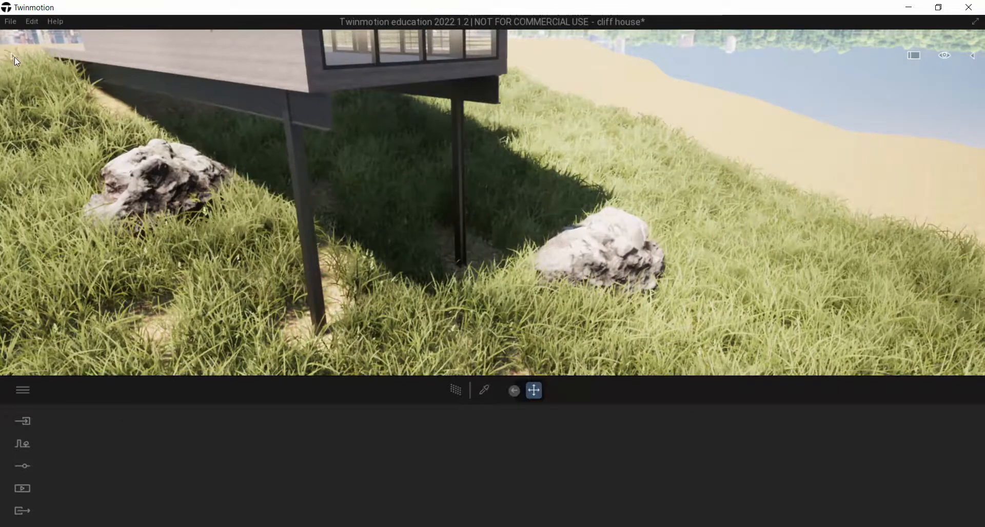
left_click(12, 56)
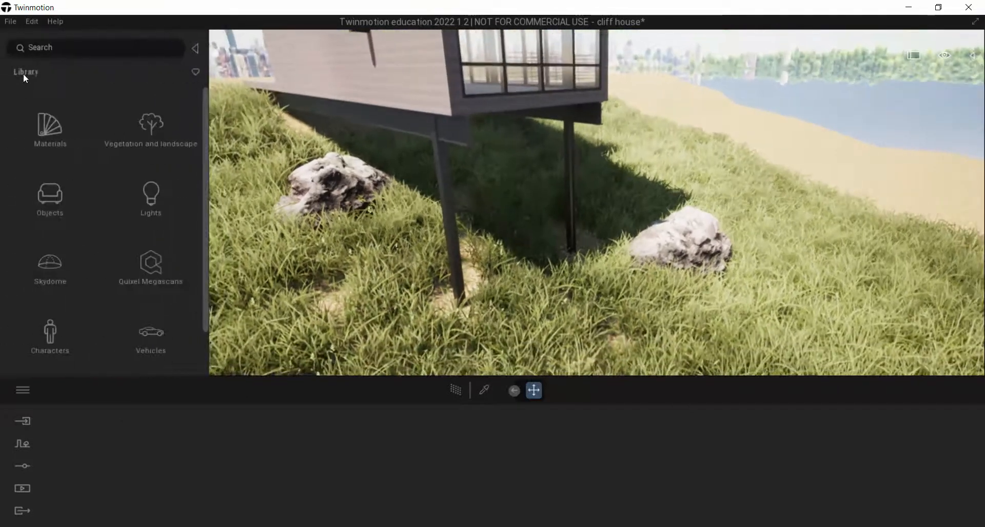
left_click(148, 268)
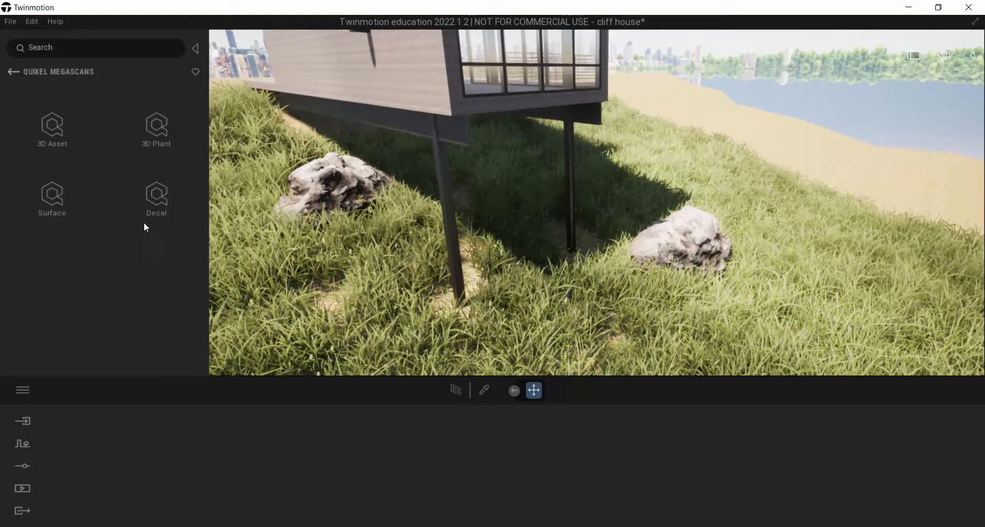
left_click(53, 129)
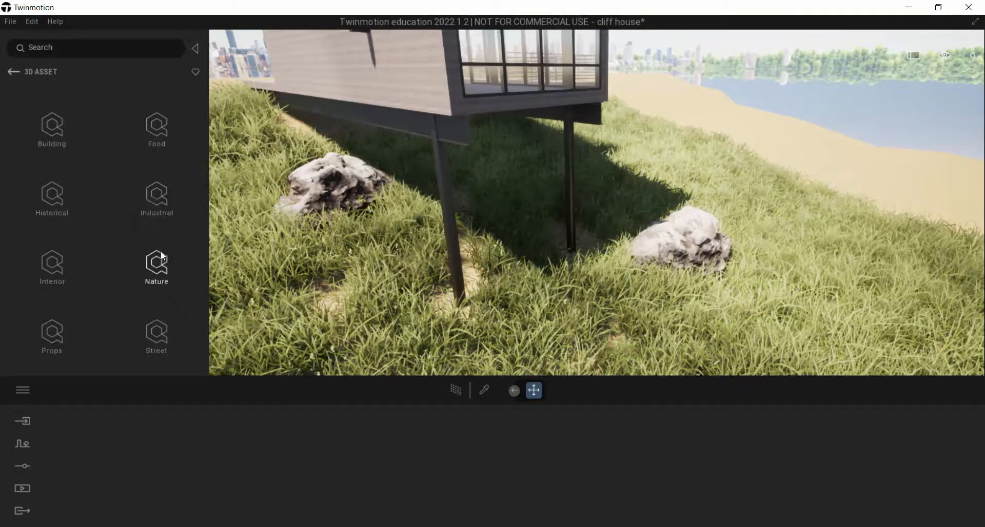
Examine the mossy embankment assets in the Nature category, then return to the Nature subcategories
left_click(157, 264)
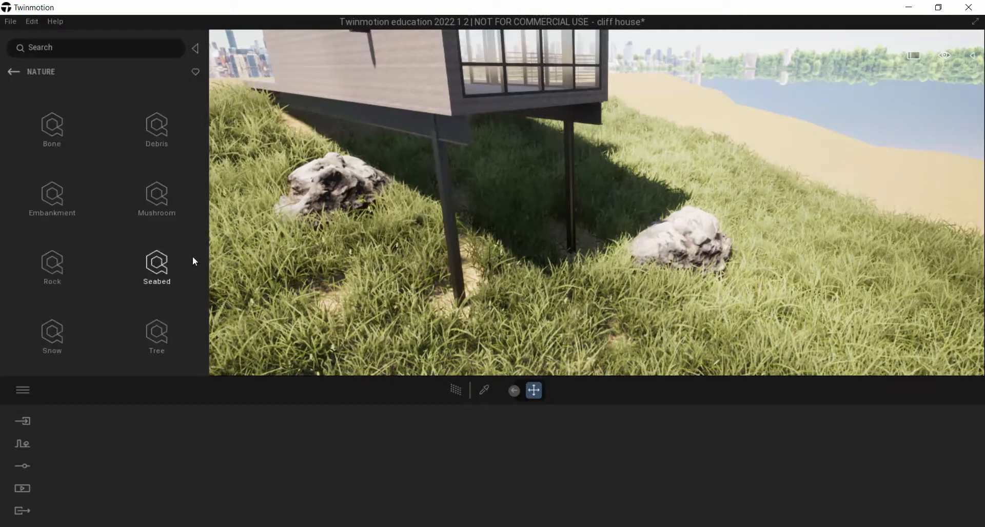
left_click(55, 194)
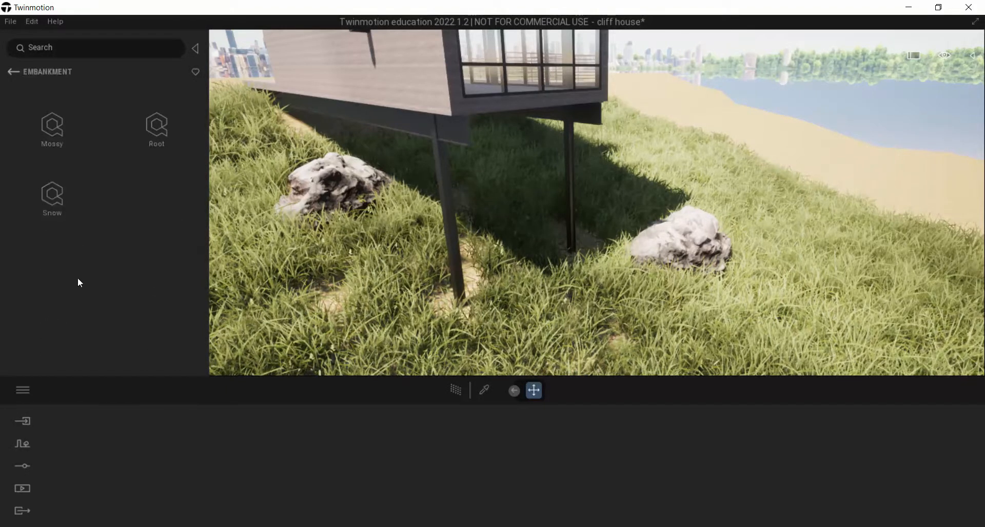
left_click(57, 128)
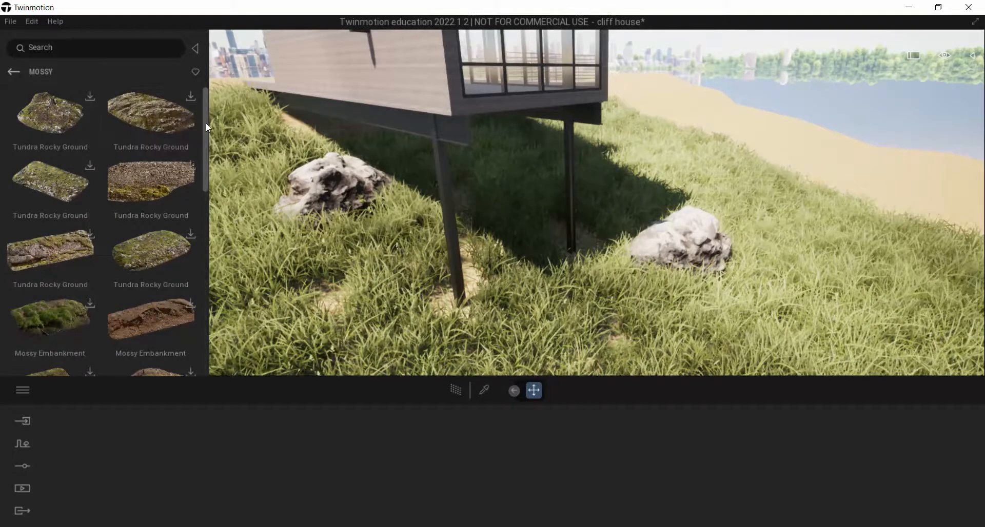
left_click_drag(205, 122, 197, 87)
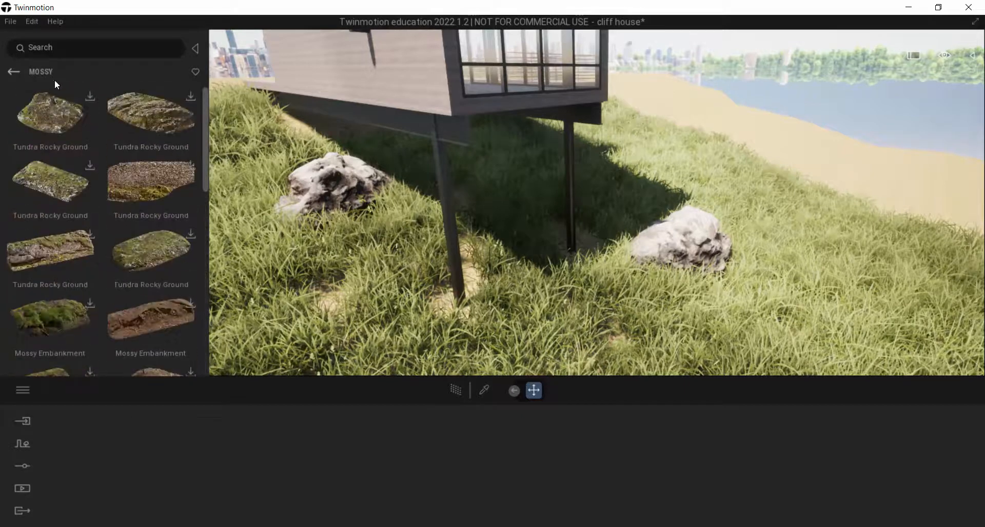
left_click(9, 74)
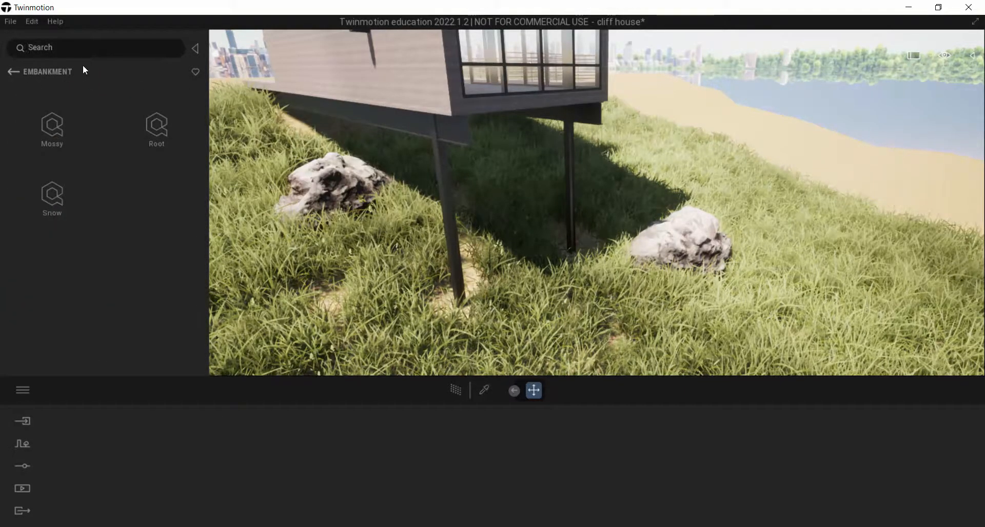
left_click(11, 72)
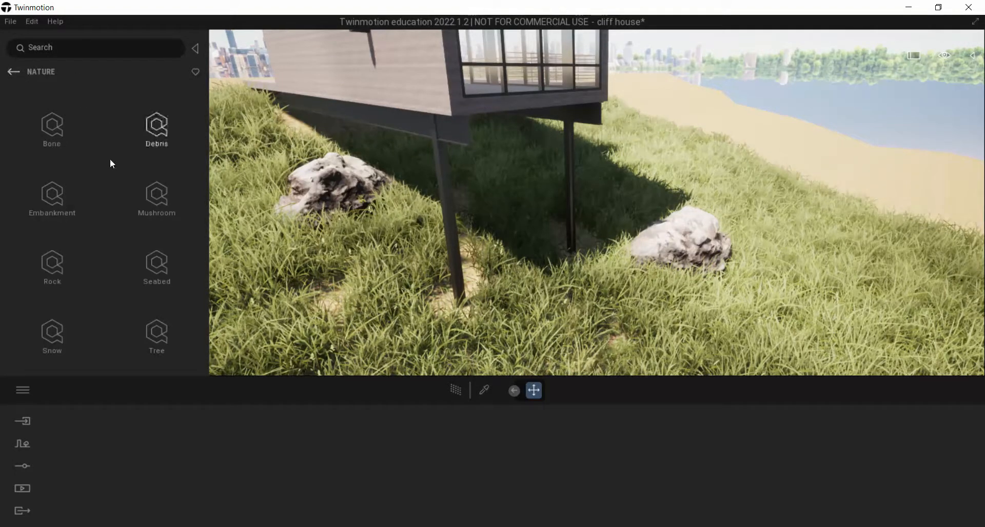
Examine the Rock subcategories and the snow embankment assets for terrain pieces, ending back in the Nature category
left_click(49, 265)
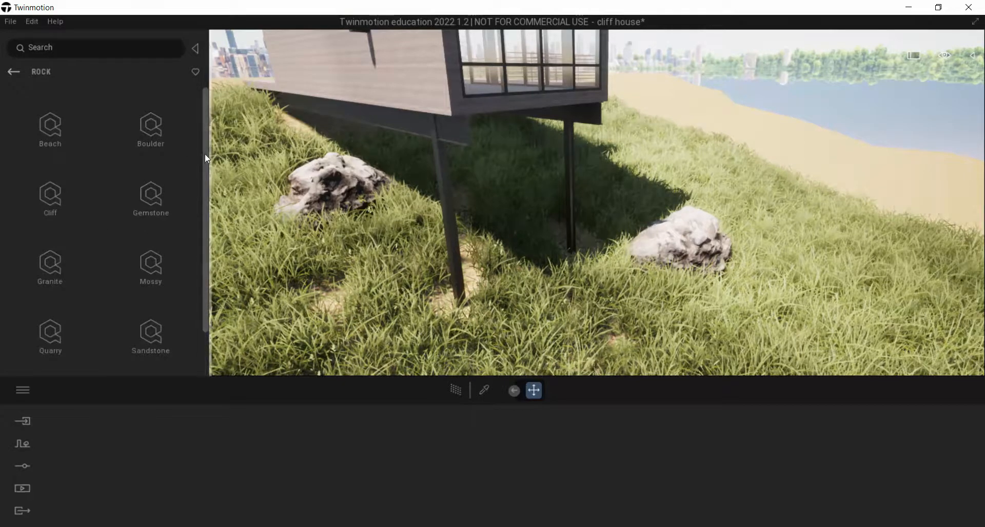
left_click_drag(204, 157, 199, 116)
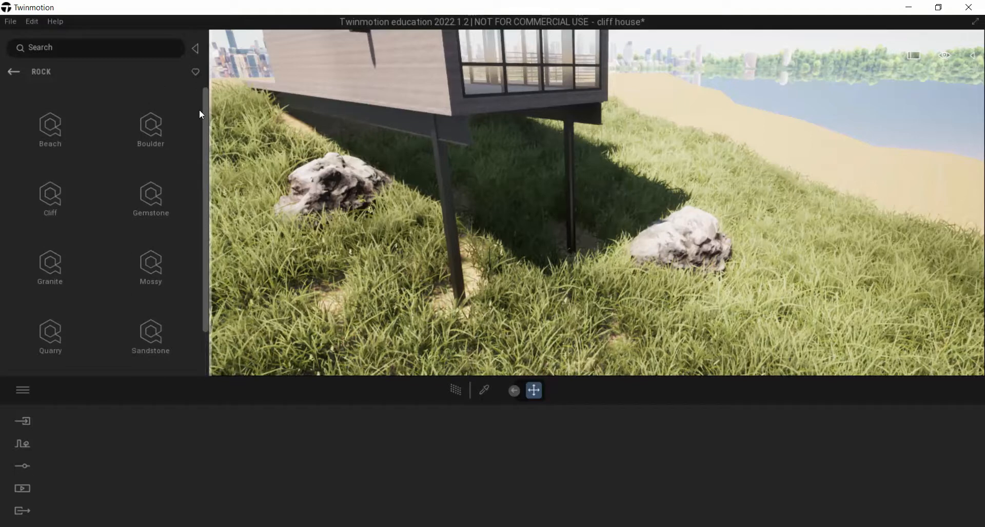
left_click(11, 72)
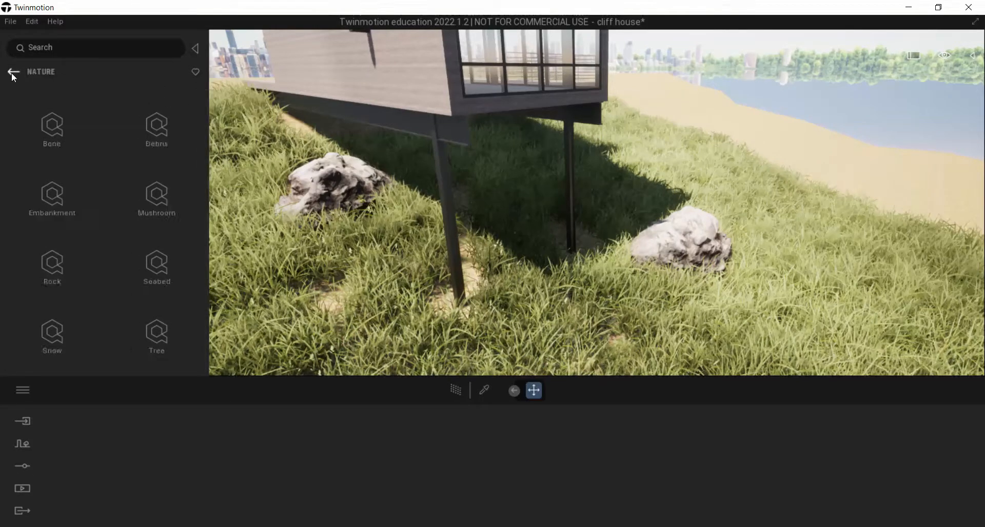
left_click(51, 198)
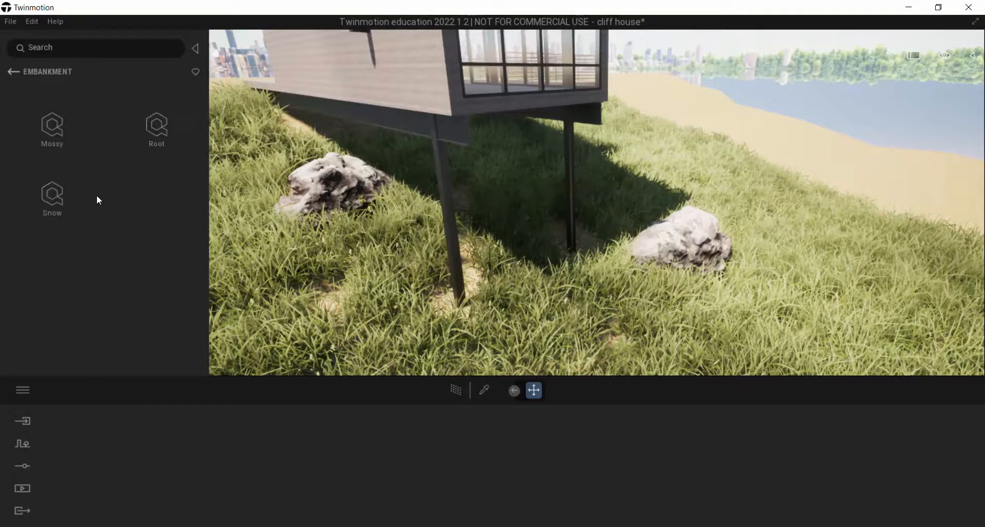
left_click(53, 194)
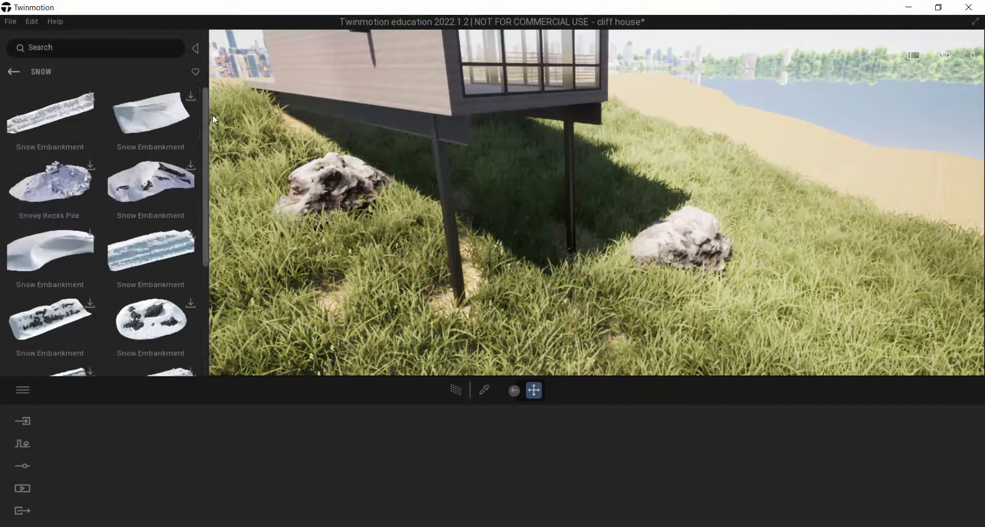
left_click_drag(204, 126, 210, 42)
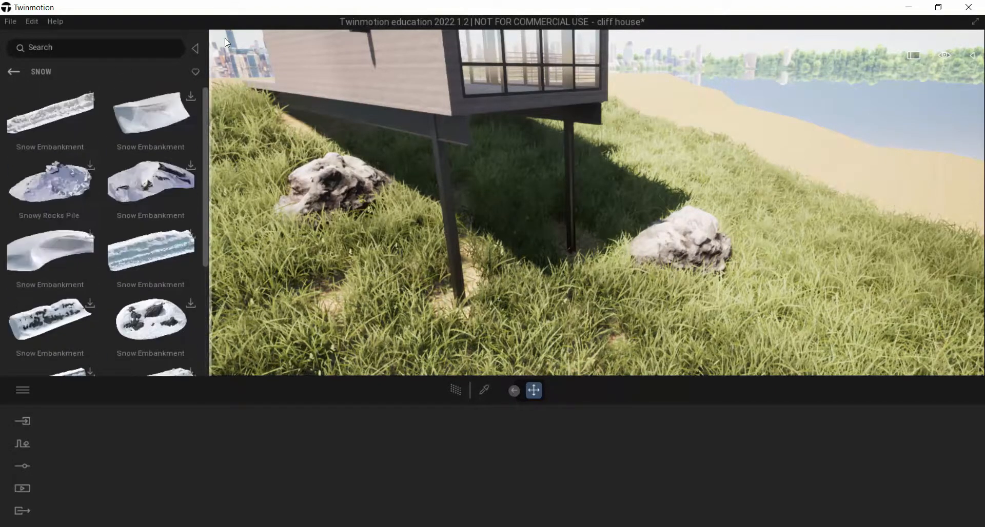
left_click(18, 76)
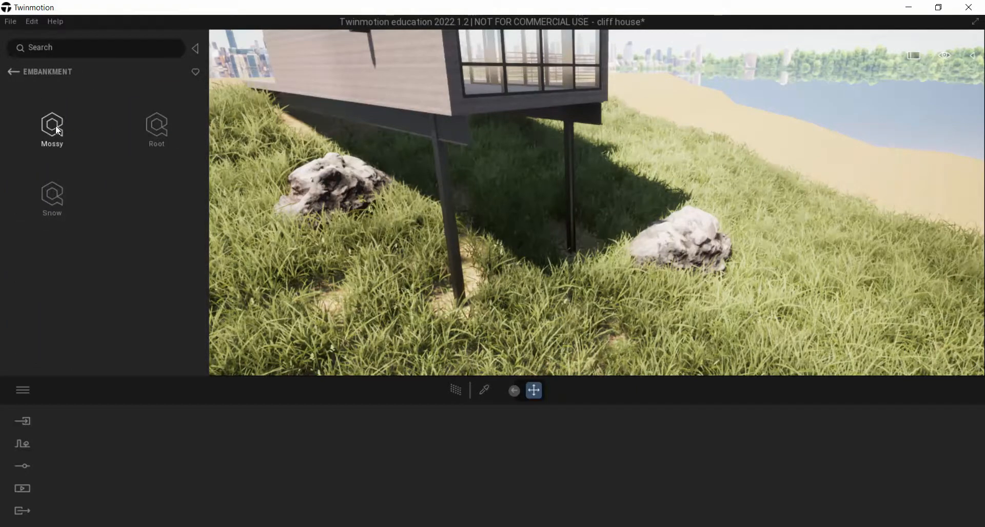
left_click(12, 73)
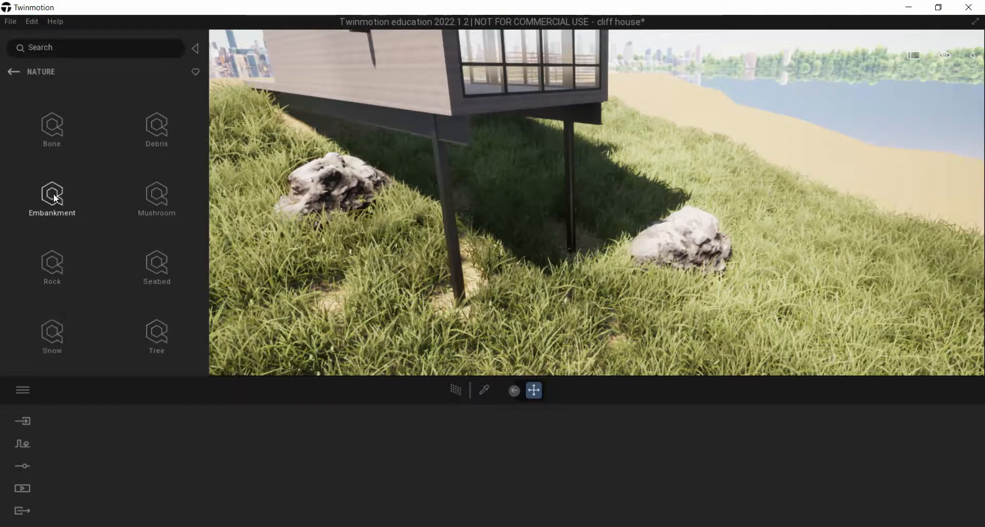
Check the rock asset's name on the Megascans website and search the Twinmotion library for "massive tundra rock formation"
key("alt+Tab")
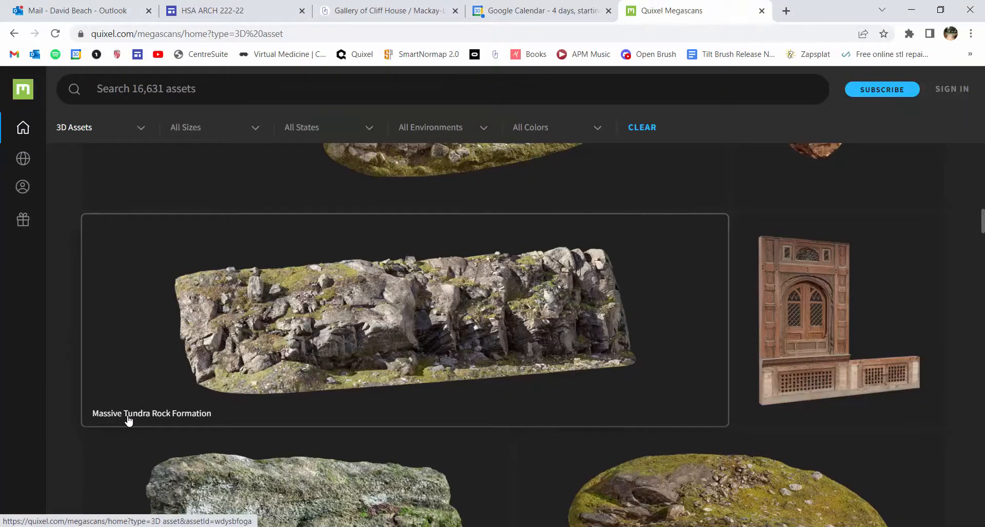
key("alt+Tab")
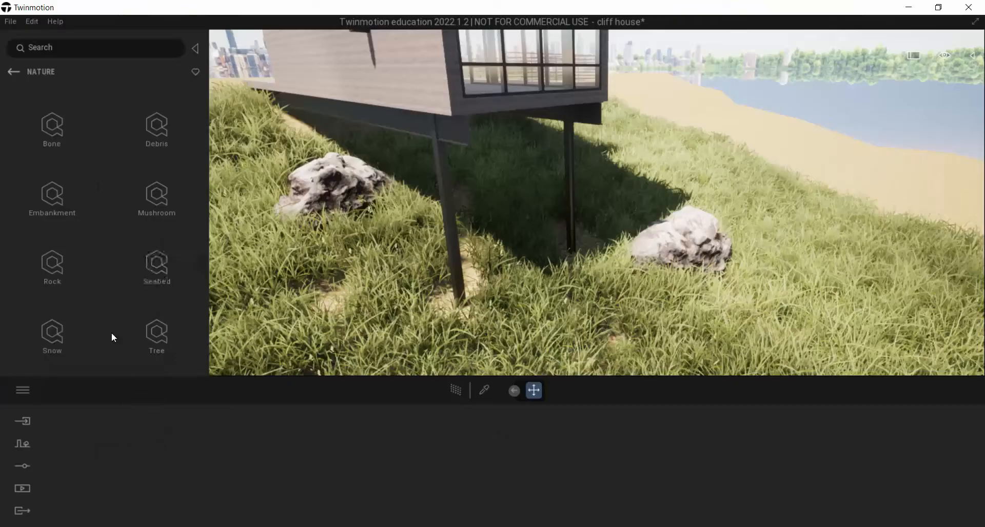
left_click(72, 47)
type("mass")
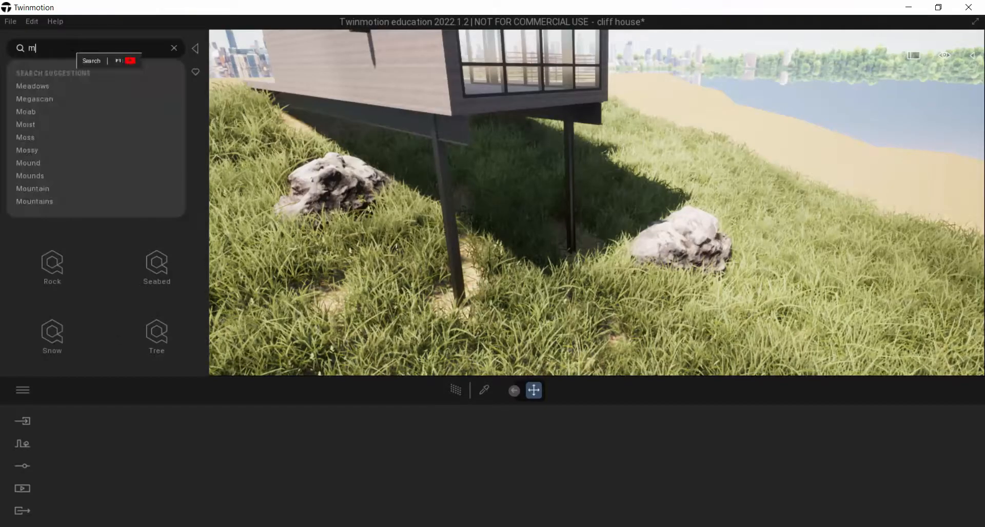
type("e tu")
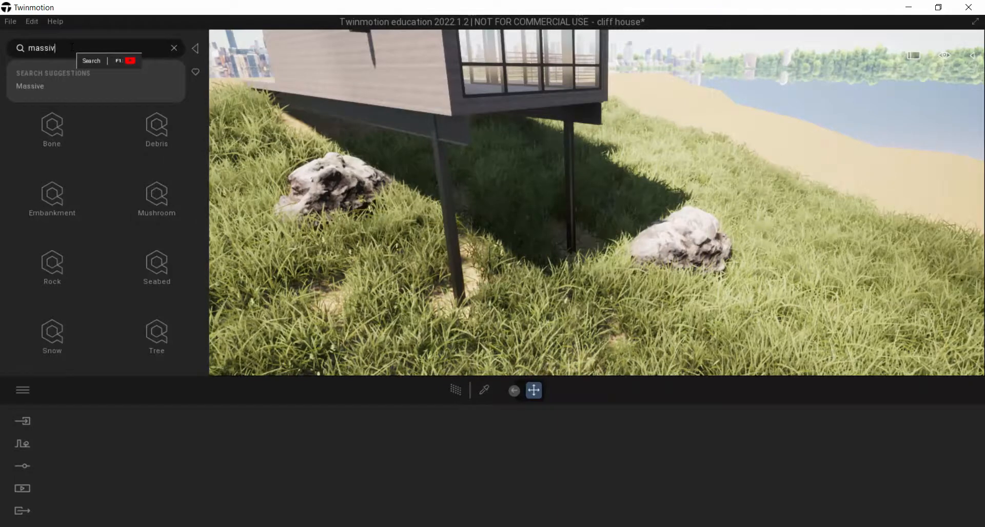
type("ndr")
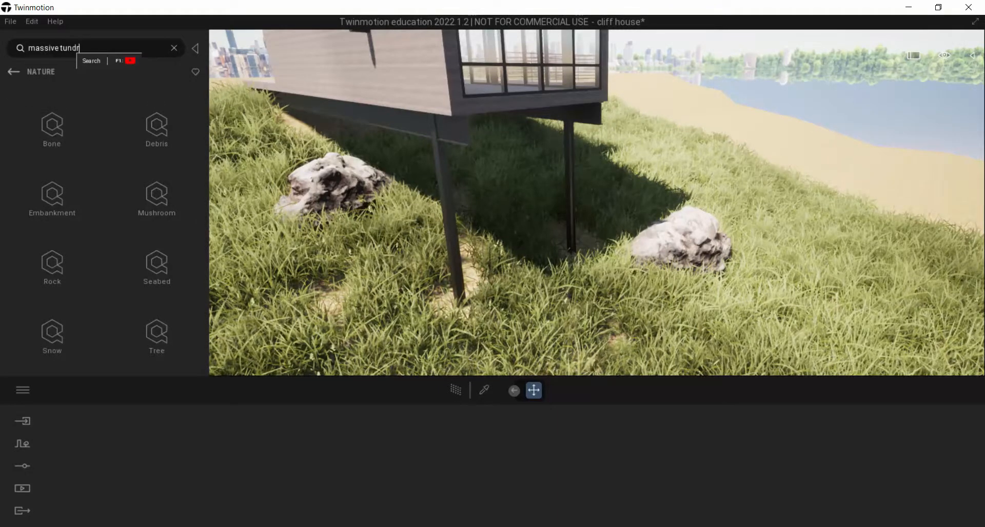
type("a rock formation")
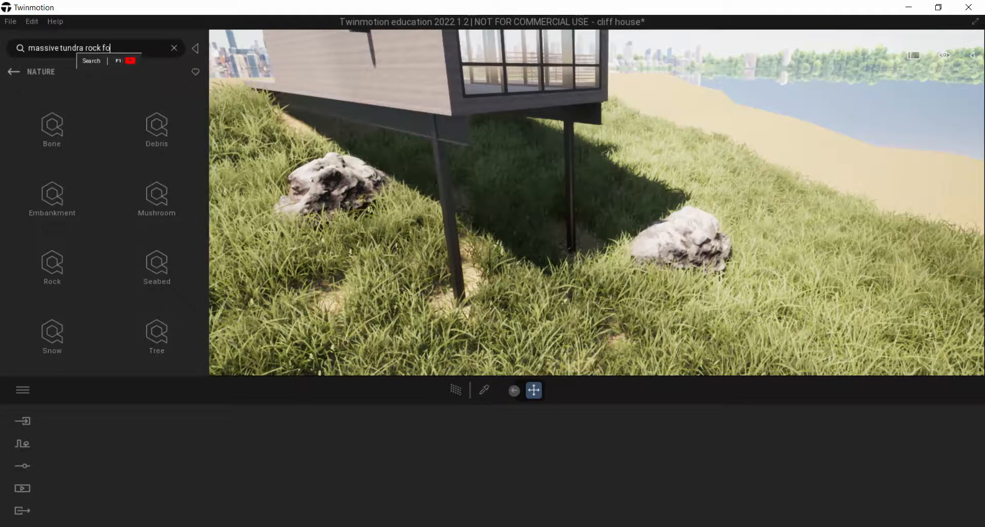
key("Return")
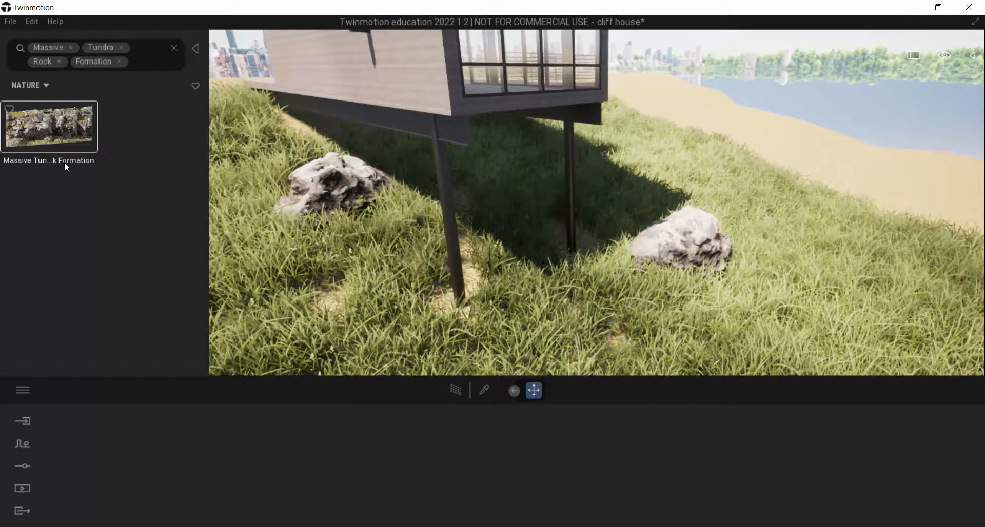
Try to place the Massive Tundra Rock Formation asset in the scene beside the house
left_click_drag(67, 162, 265, 243)
left_click_drag(79, 127, 767, 160)
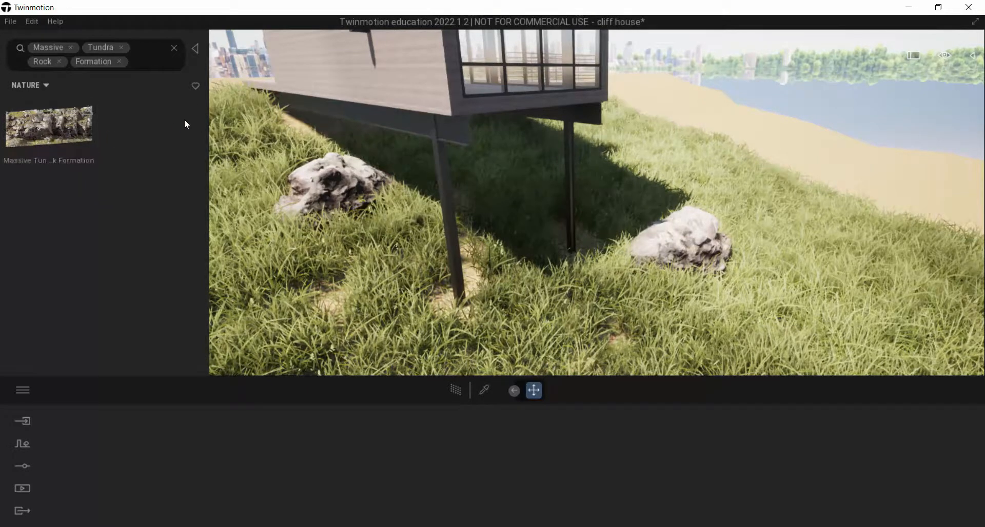
left_click(47, 88)
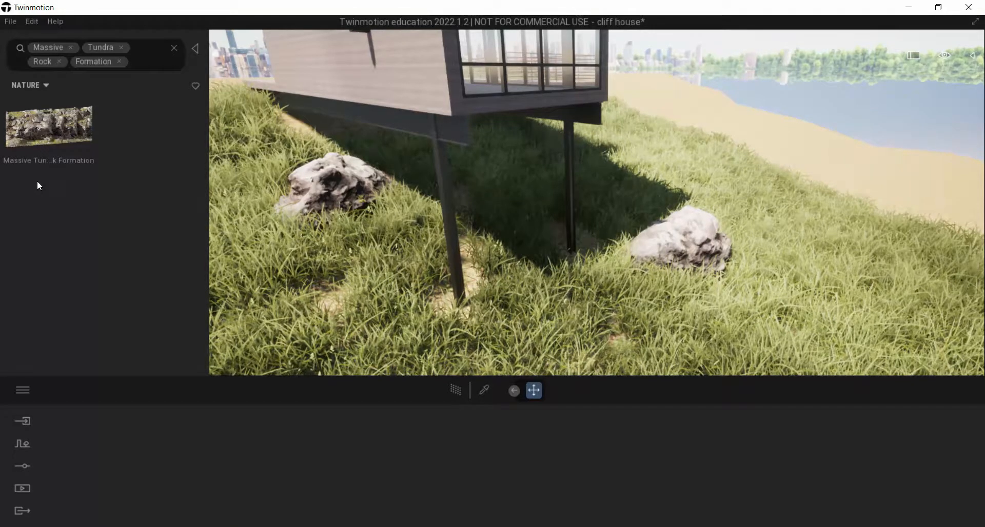
Switch to the Megascans website, open the Massive Tundra Rock Formation asset and proceed to signing in for its download
key("alt+Tab")
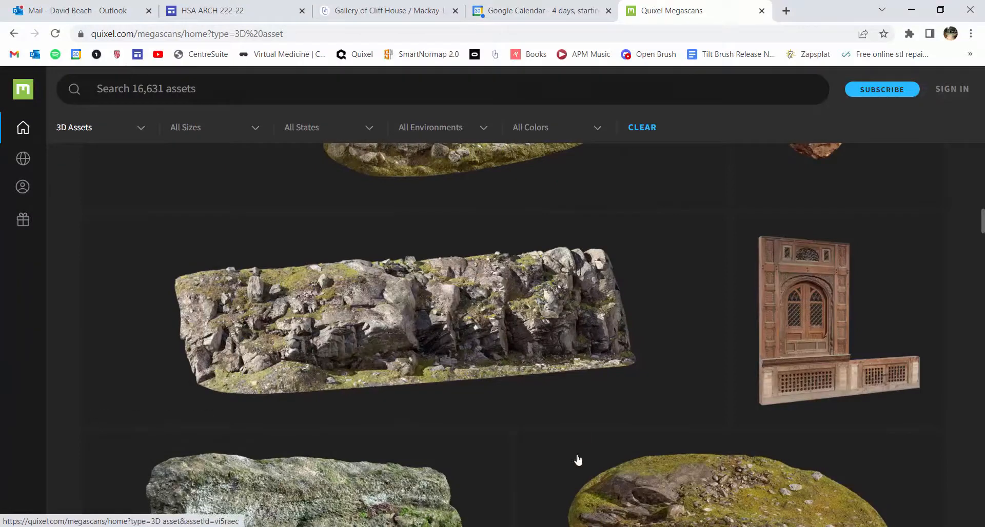
left_click(579, 406)
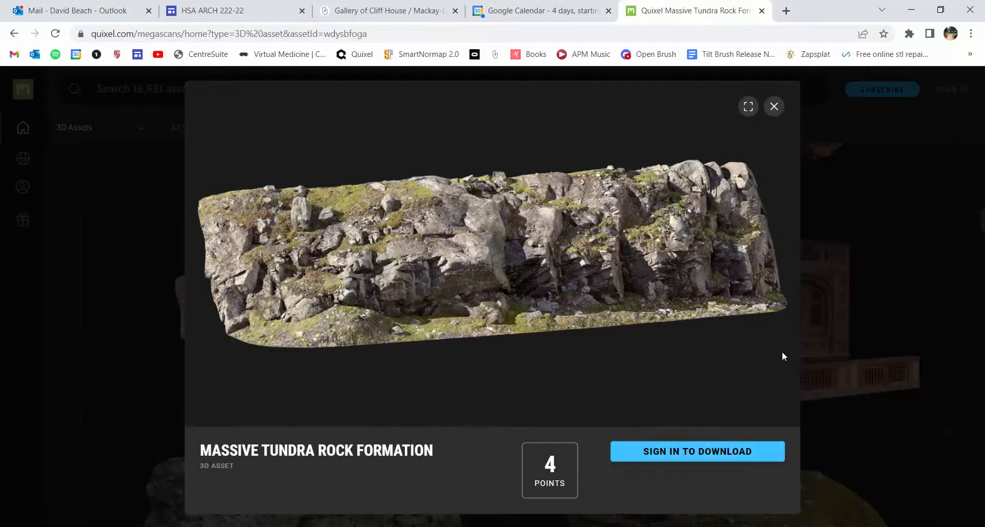
left_click(703, 452)
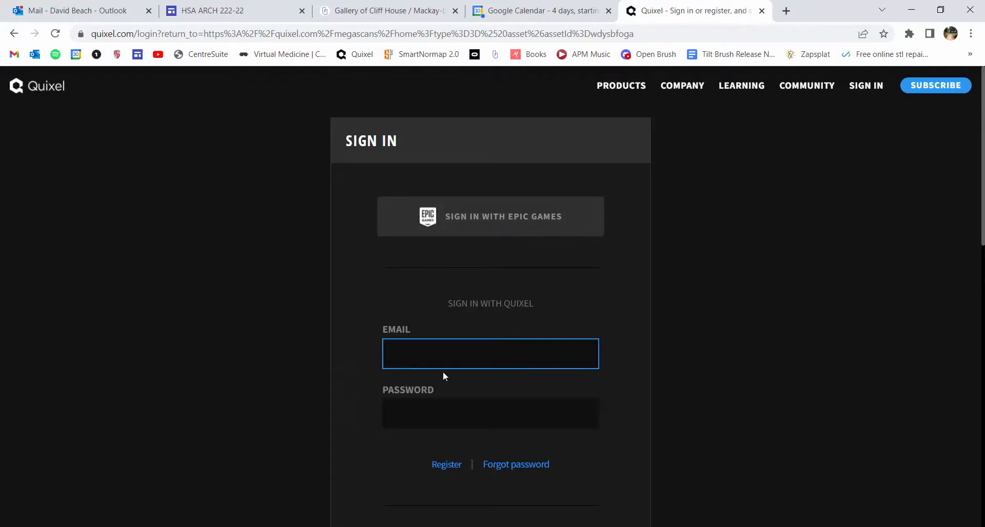
Fill in the account email and the account password in the Quixel sign-in form
left_click(433, 386)
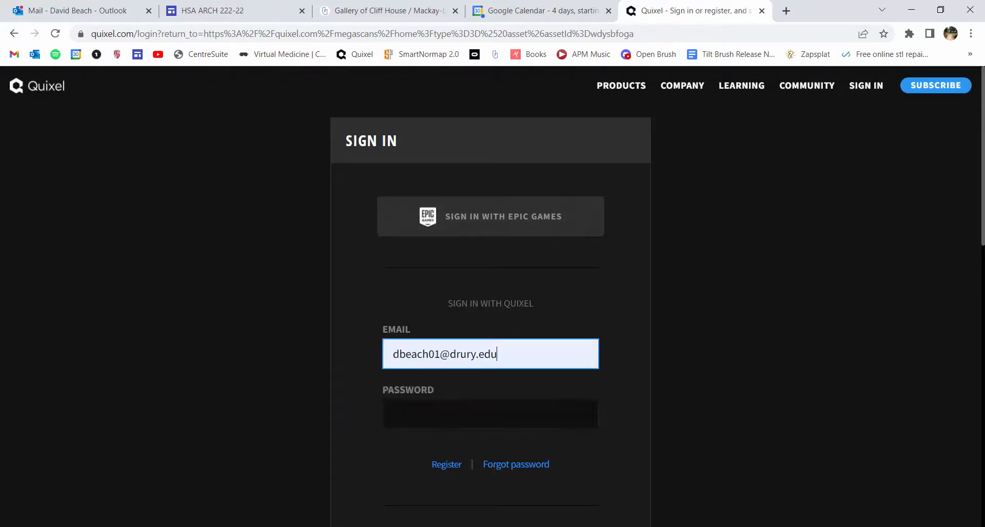
left_click(439, 405)
type("••••••")
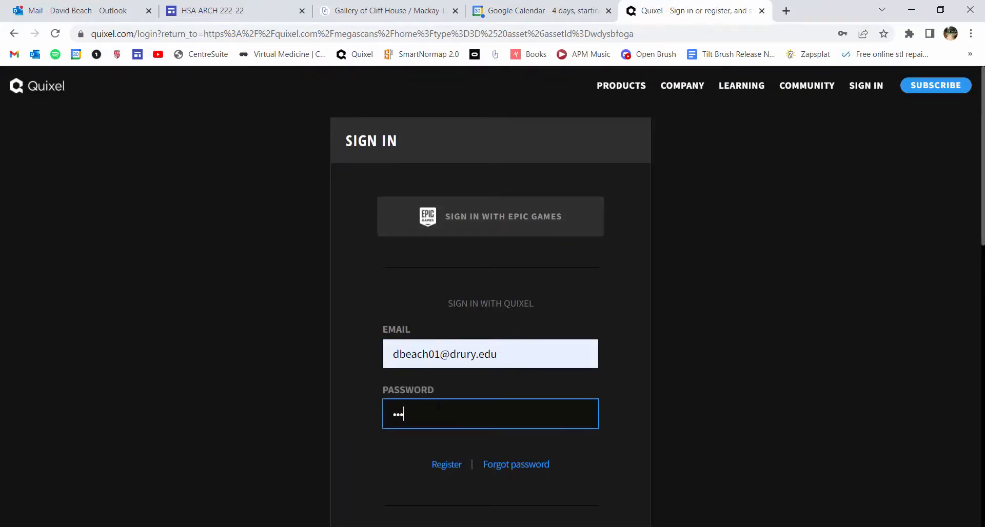
type("•••••")
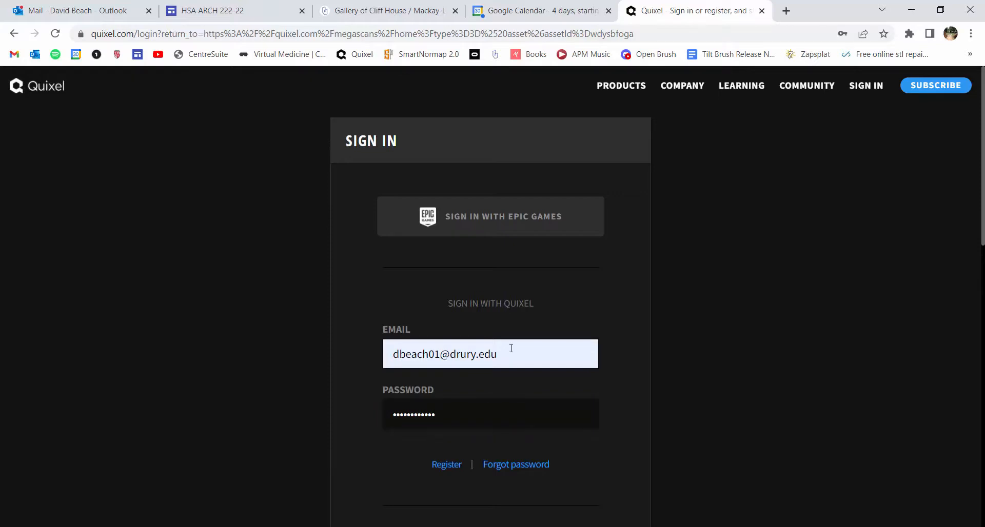
Choose to sign in with an Epic Games account instead and fill in the account email
left_click(491, 225)
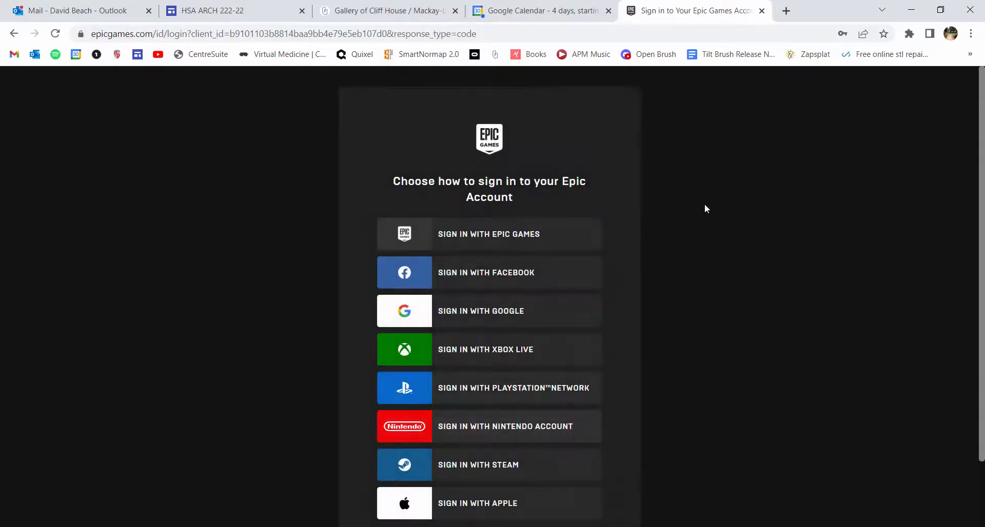
left_click(415, 233)
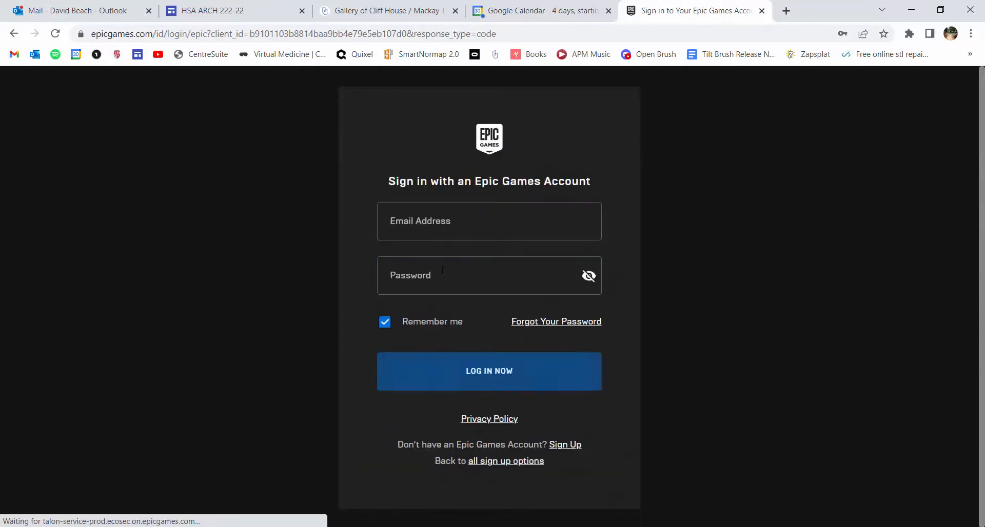
left_click(417, 223)
left_click(418, 259)
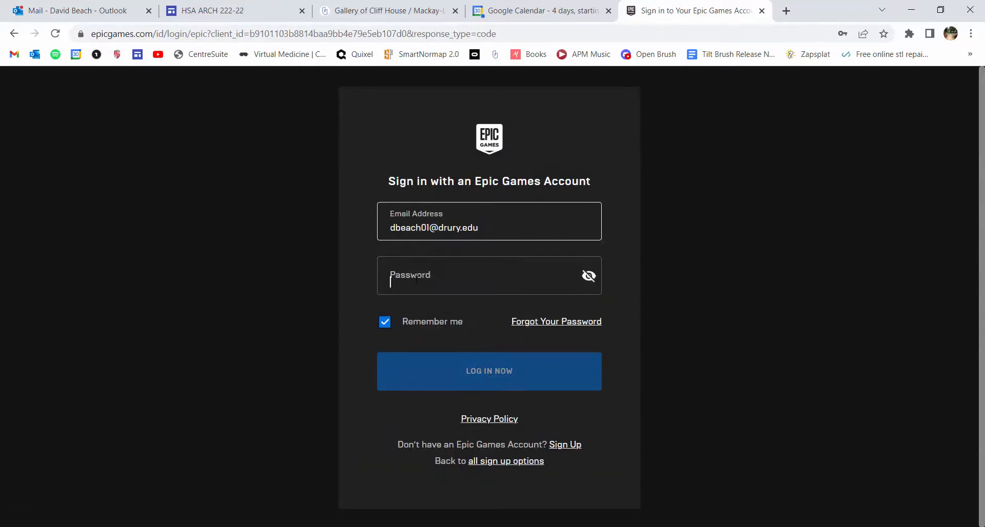
Enter the Epic Games account password and try to log in
left_click(420, 281)
type("************")
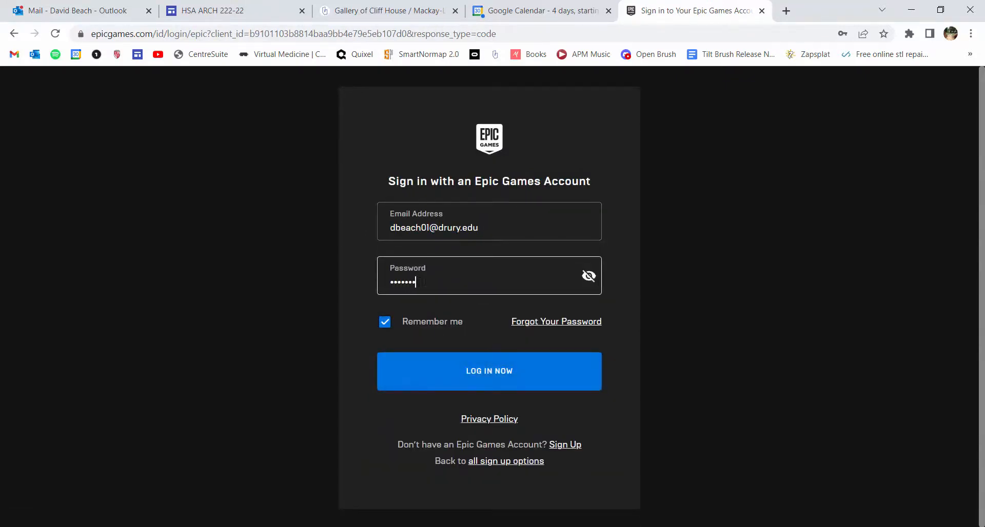
key("Return")
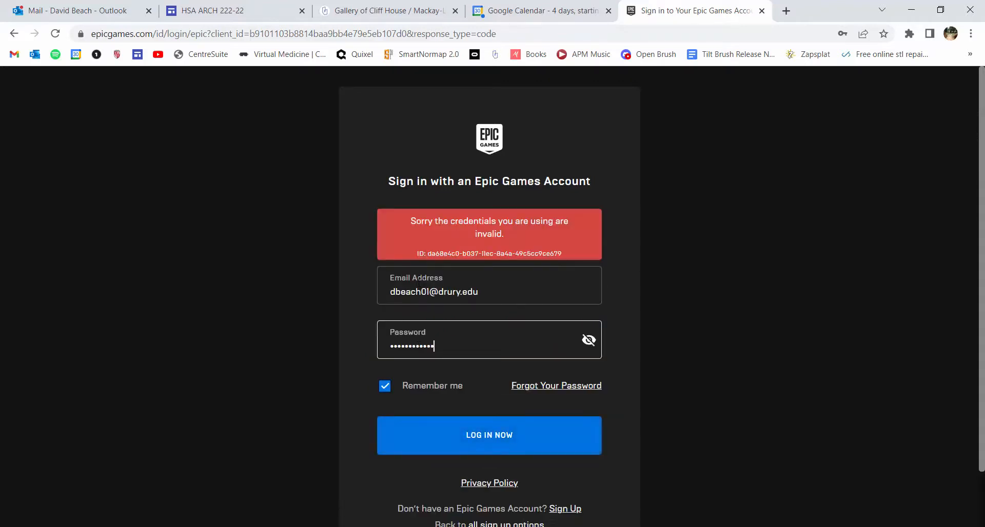
Replace the entered password with the account password again and retry the Epic Games login
key("ctrl+a")
type("************")
key("Return")
key("BackSpace")
type("*")
key("Return")
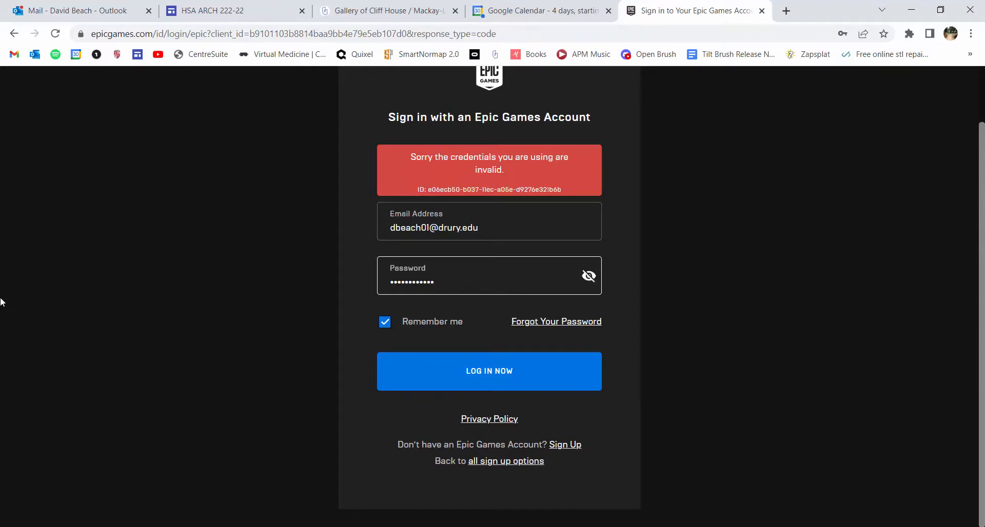
Switch to Twinmotion, place the Massive Tundra Rock Formation on the grass slope beneath the house and sink it into the ground
key("alt+Tab")
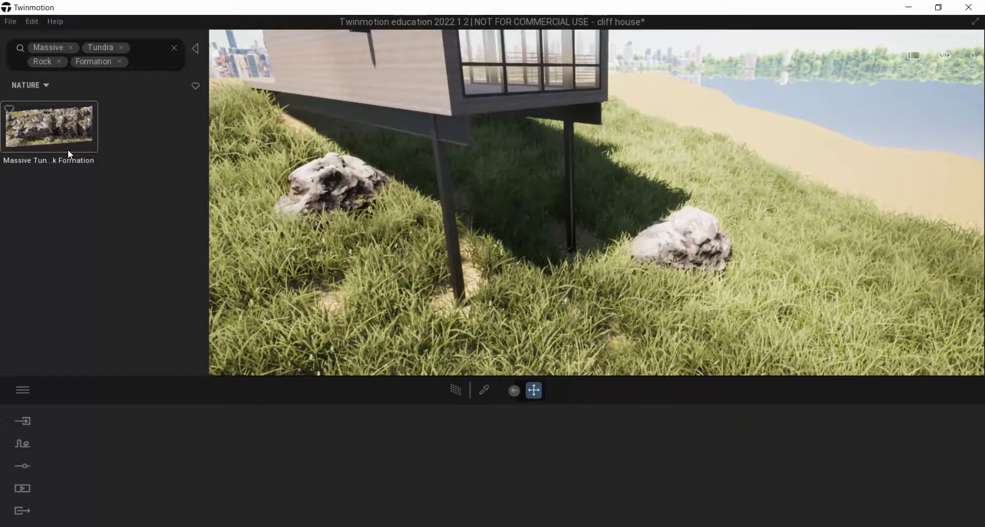
left_click_drag(46, 118, 343, 248)
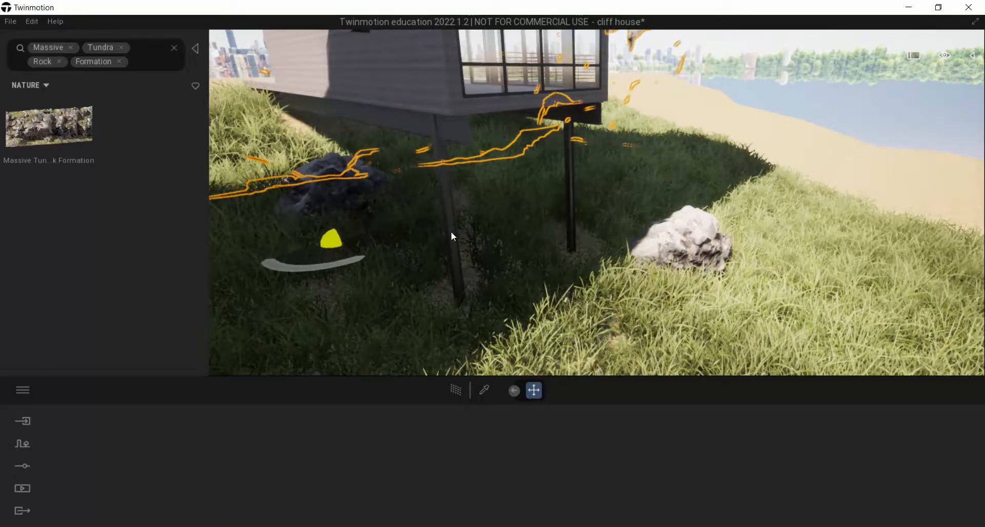
right_click_drag(564, 299, 576, 177)
key("s")
right_click_drag(441, 231, 512, 258)
left_click_drag(482, 272, 322, 248)
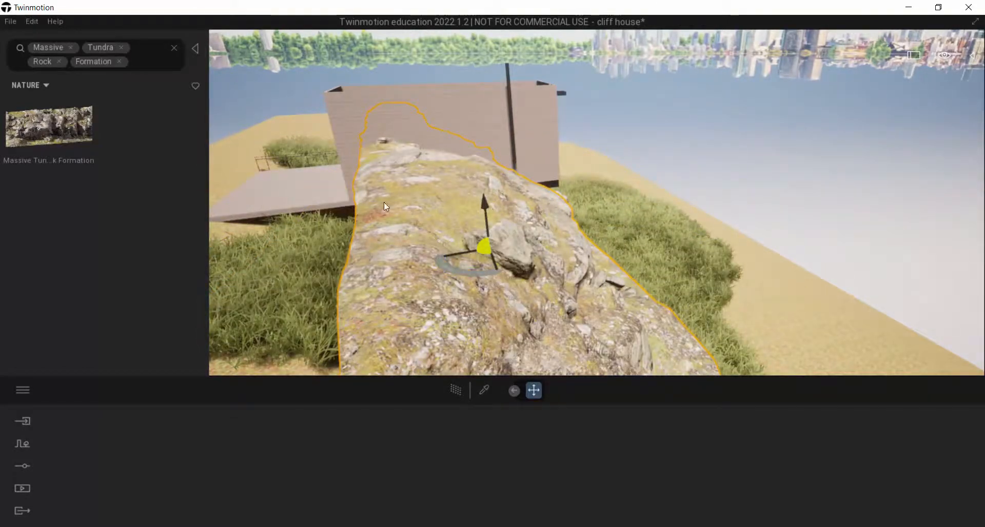
left_click_drag(487, 203, 483, 275)
Shift the rock formation along the slope so it runs behind the house's stilts, and lower it slightly into the grass
left_click_drag(470, 328, 447, 257)
key("w")
right_click_drag(450, 258, 328, 243)
key("d")
key("d")
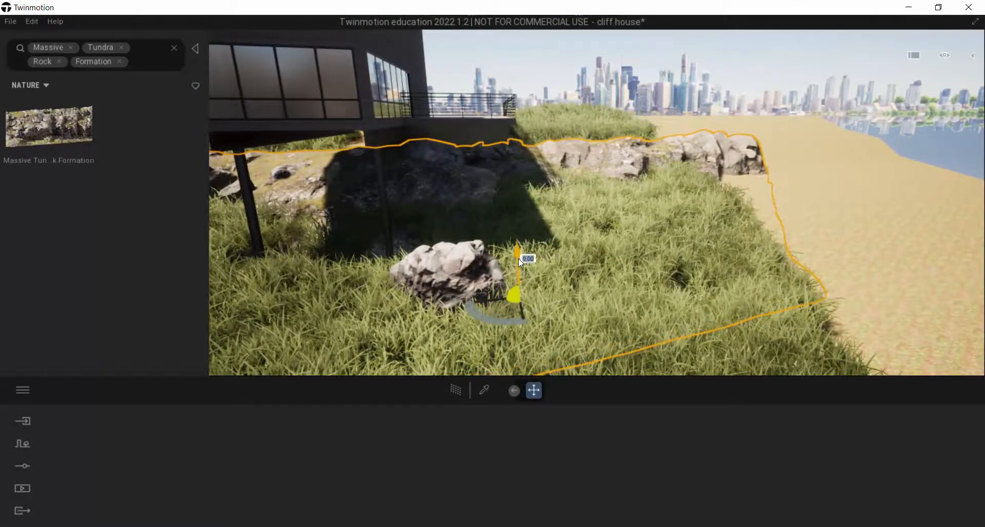
key("d")
key("d")
right_click_drag(539, 251, 475, 246)
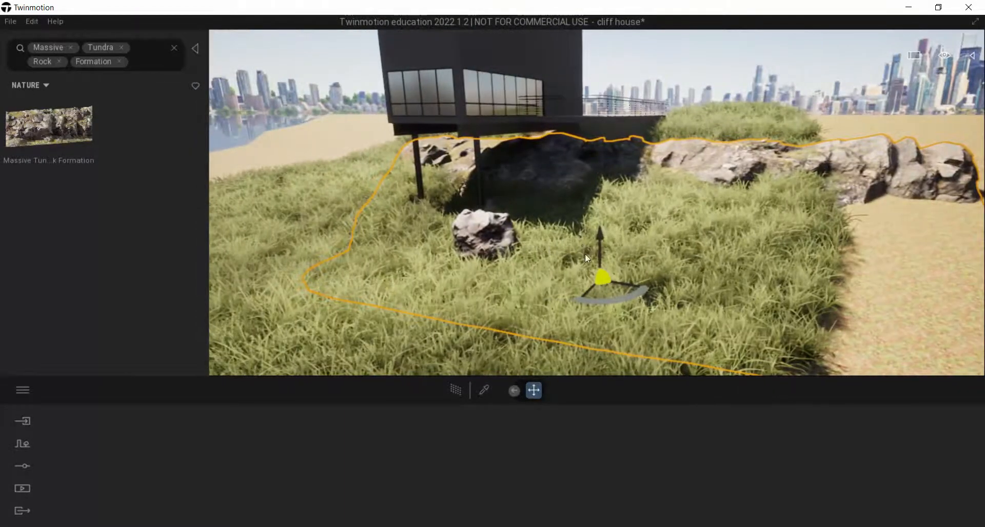
left_click_drag(604, 296, 543, 301)
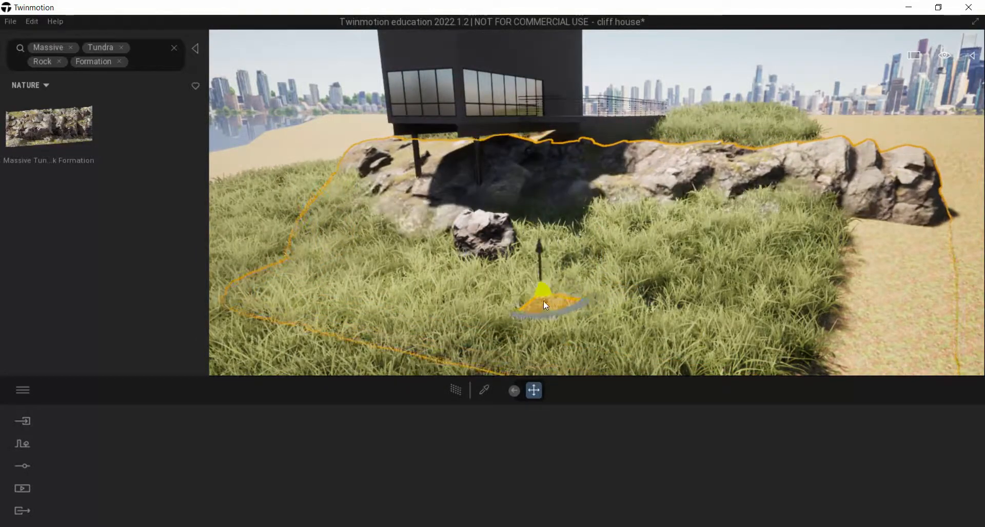
left_click_drag(540, 250, 543, 260)
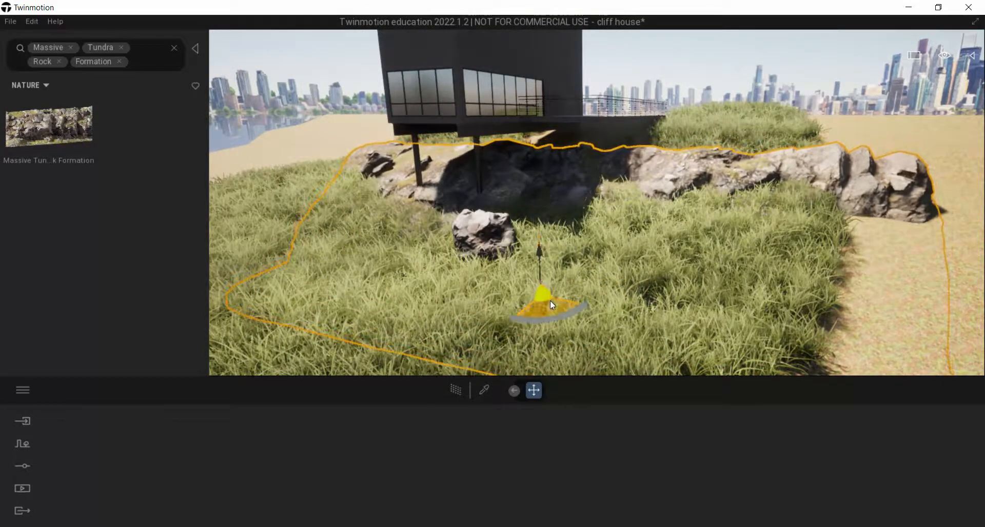
left_click_drag(550, 300, 559, 290)
Examine from a low side view how the rock formation sits in the slope beneath the house
right_click_drag(559, 288, 556, 167)
key("d")
key("a")
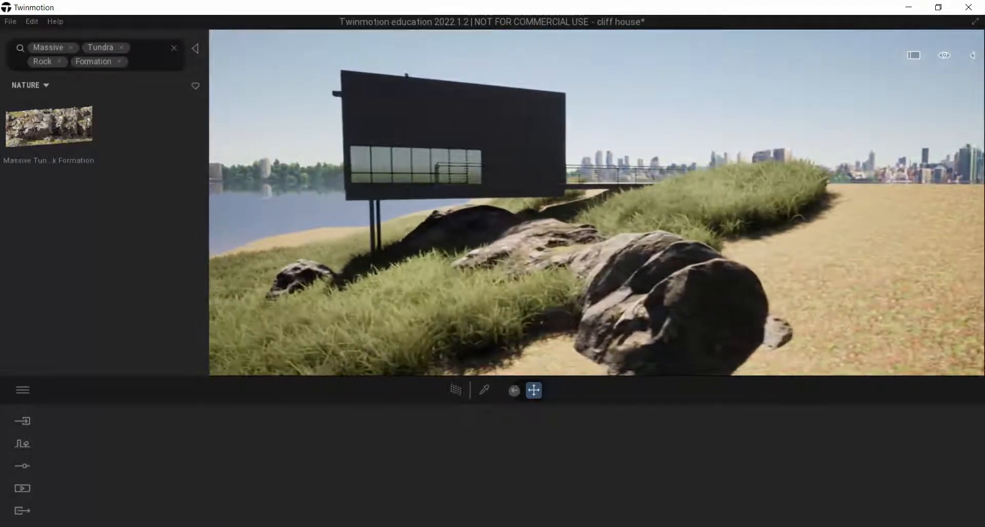
right_click_drag(683, 156, 688, 152)
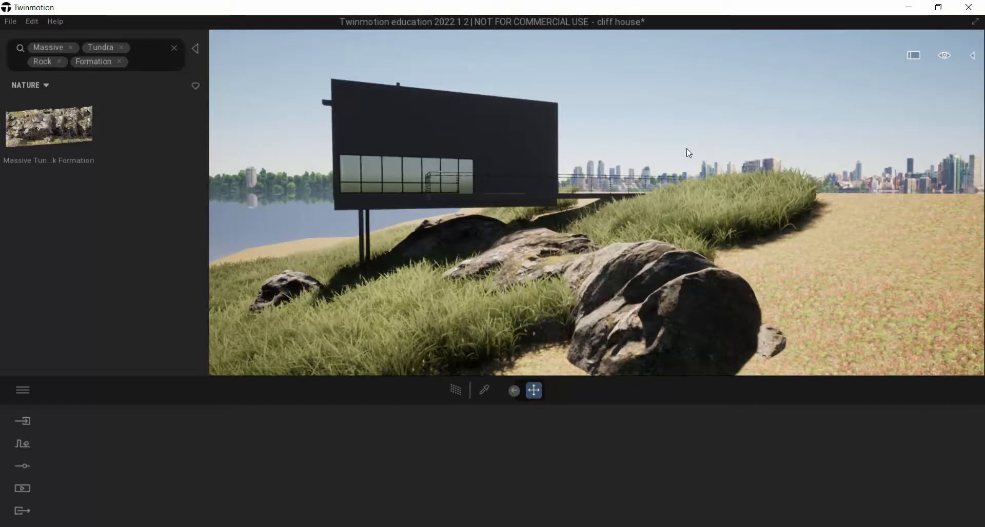
right_click_drag(638, 200, 554, 313)
key("w")
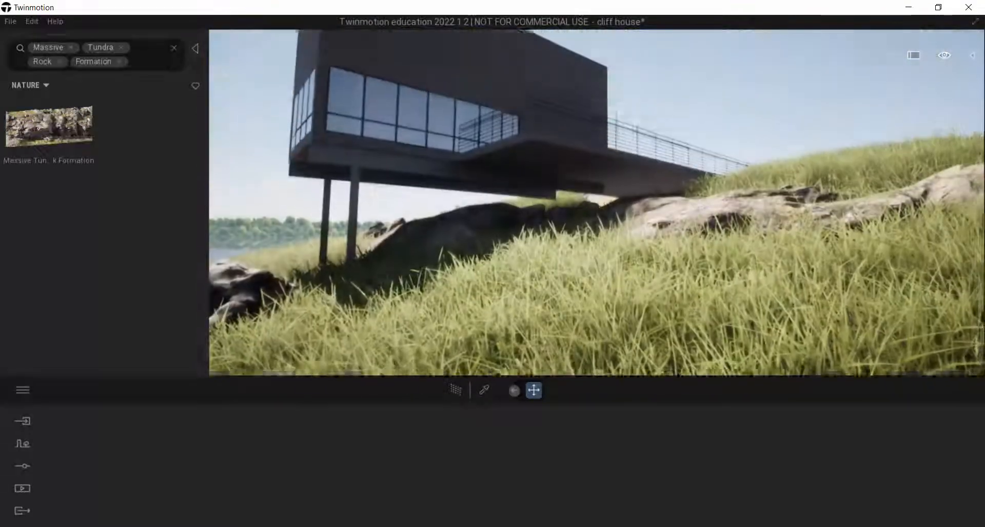